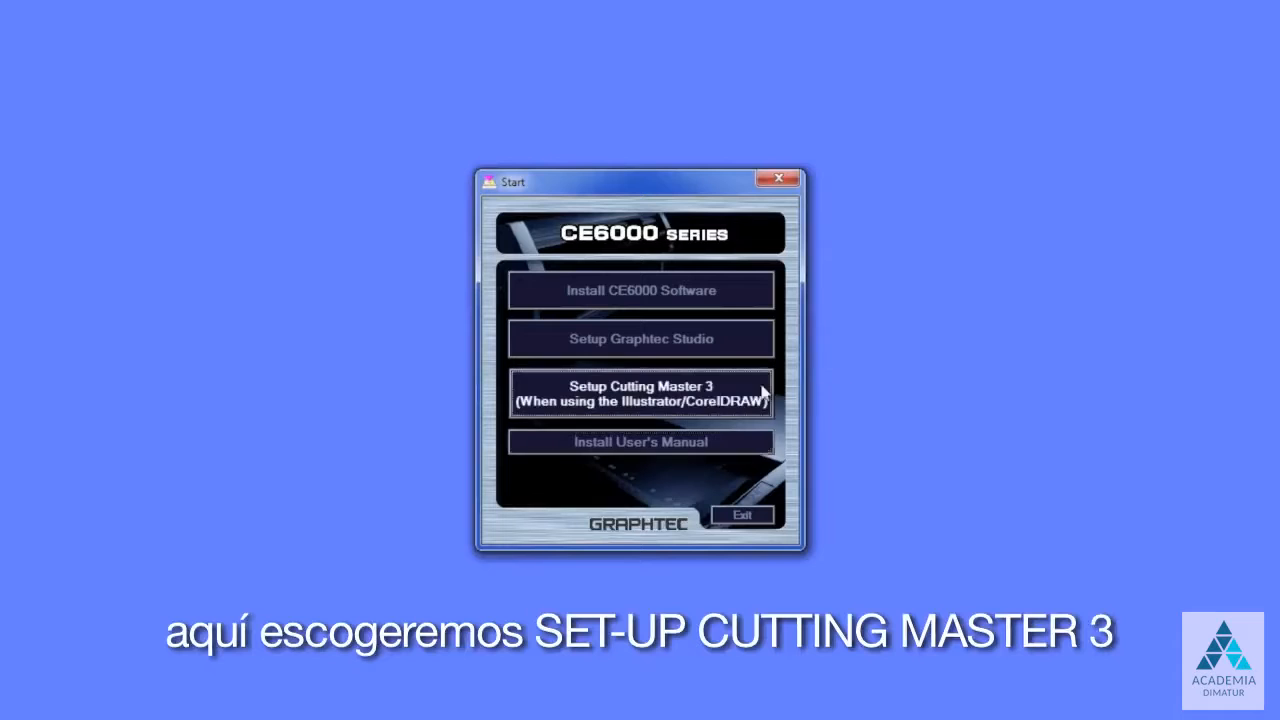
Install Cutting Master 3 with launching at the end turned off, and exit the CE6000 Series installer
click(697, 395)
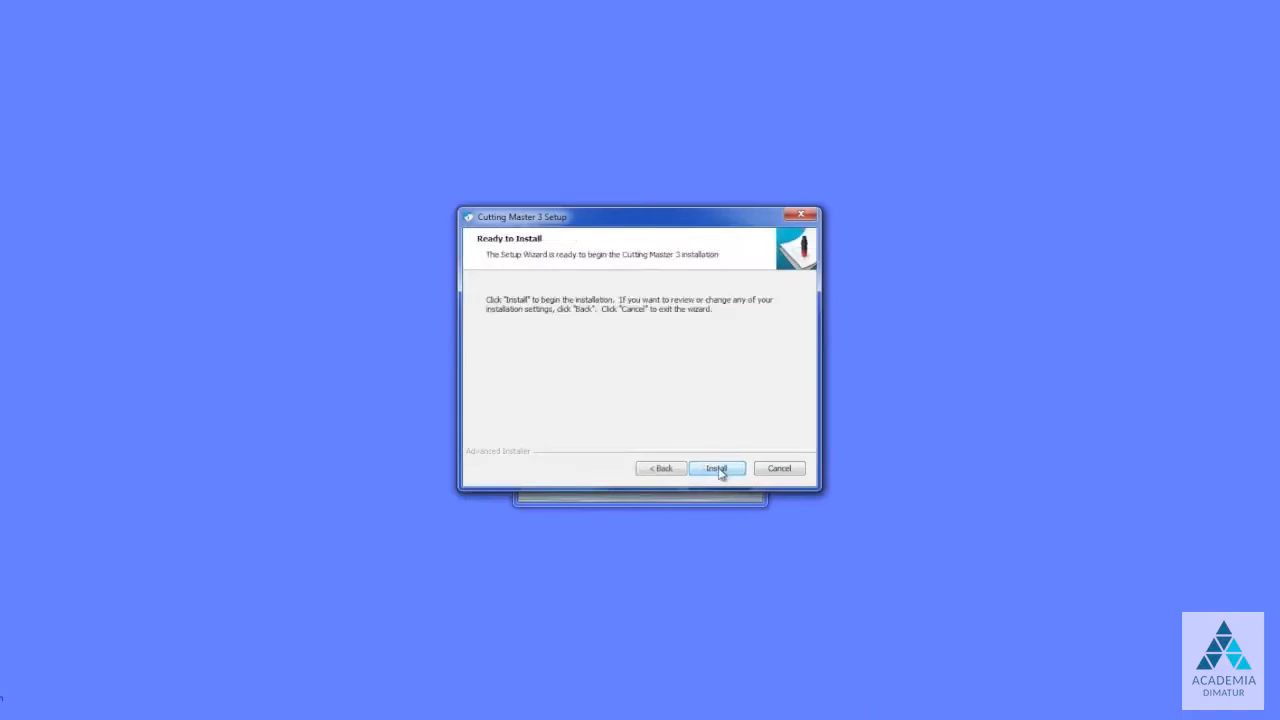
click(720, 466)
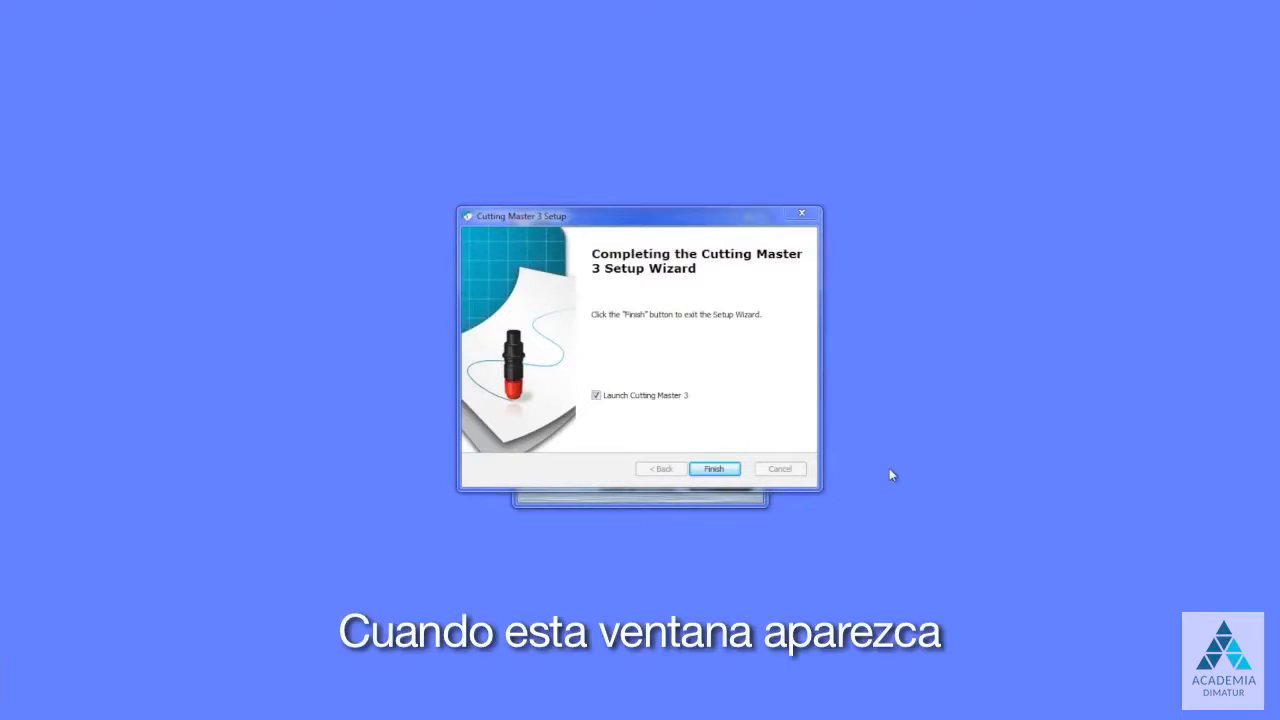
click(596, 396)
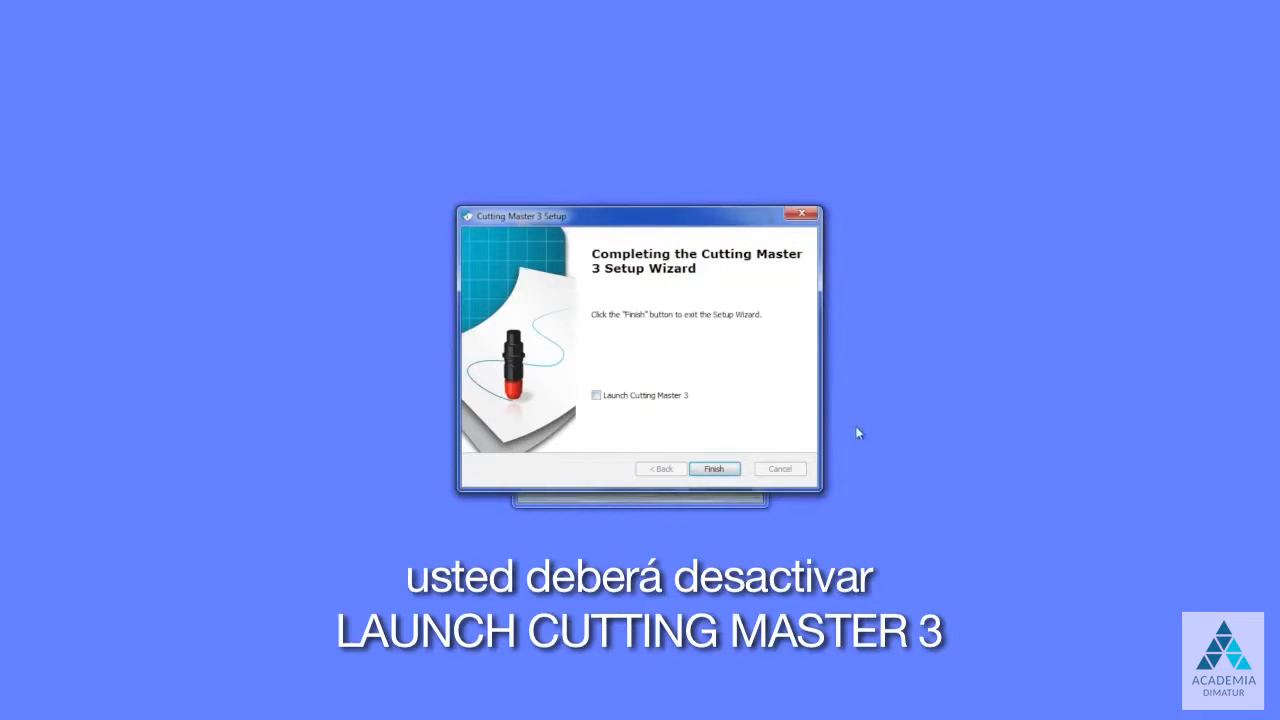
click(714, 469)
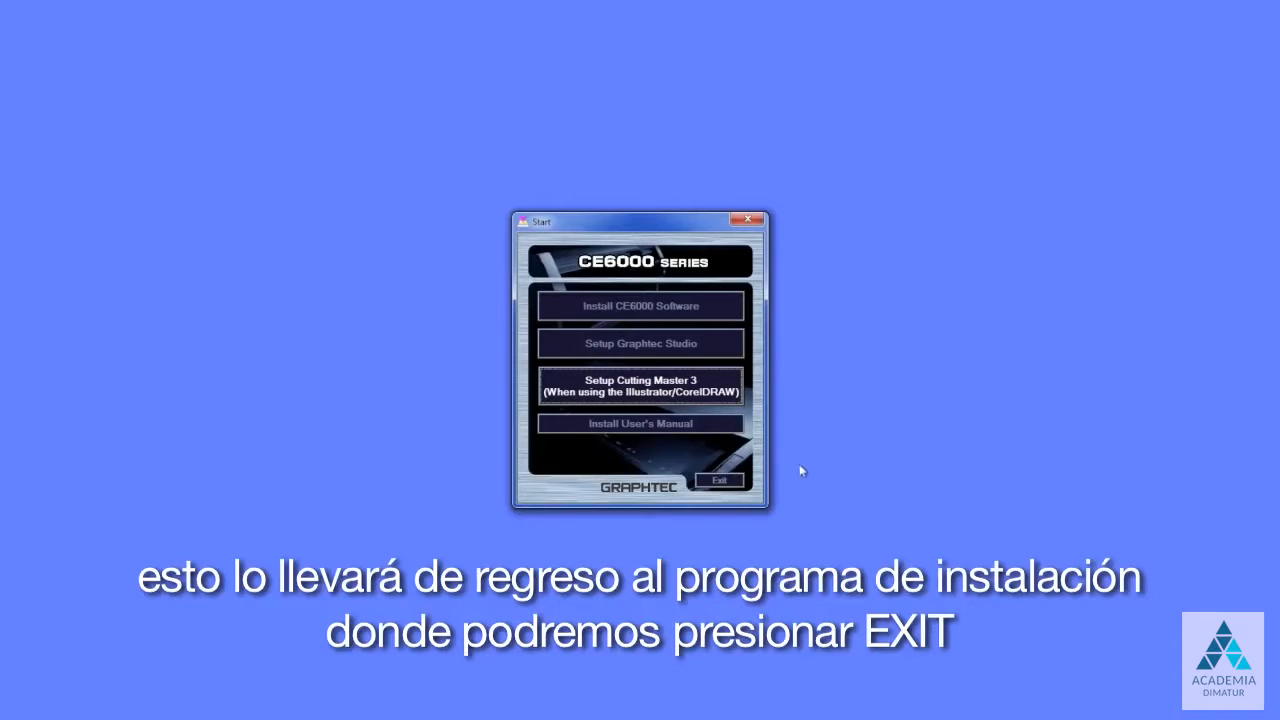
click(727, 479)
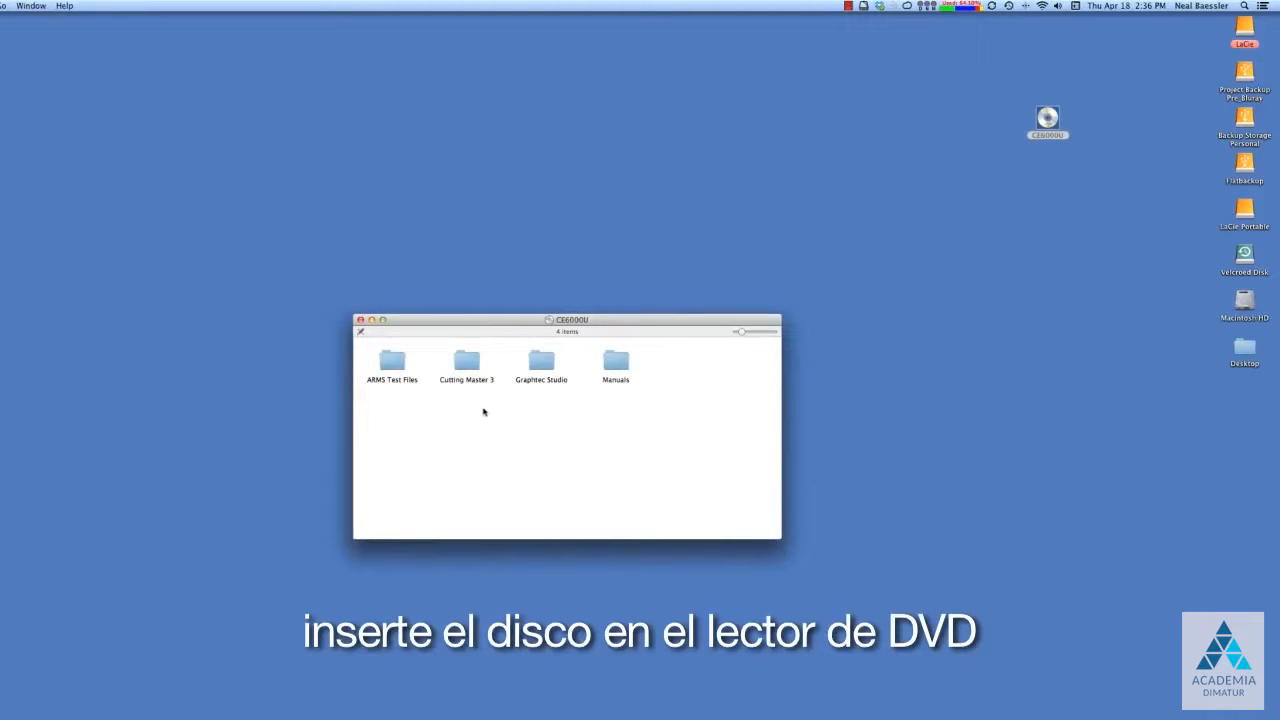
Open the Cutting Master 3 disk image from the Cutting Master 3 folder on the CE6000U disc
double_click(466, 362)
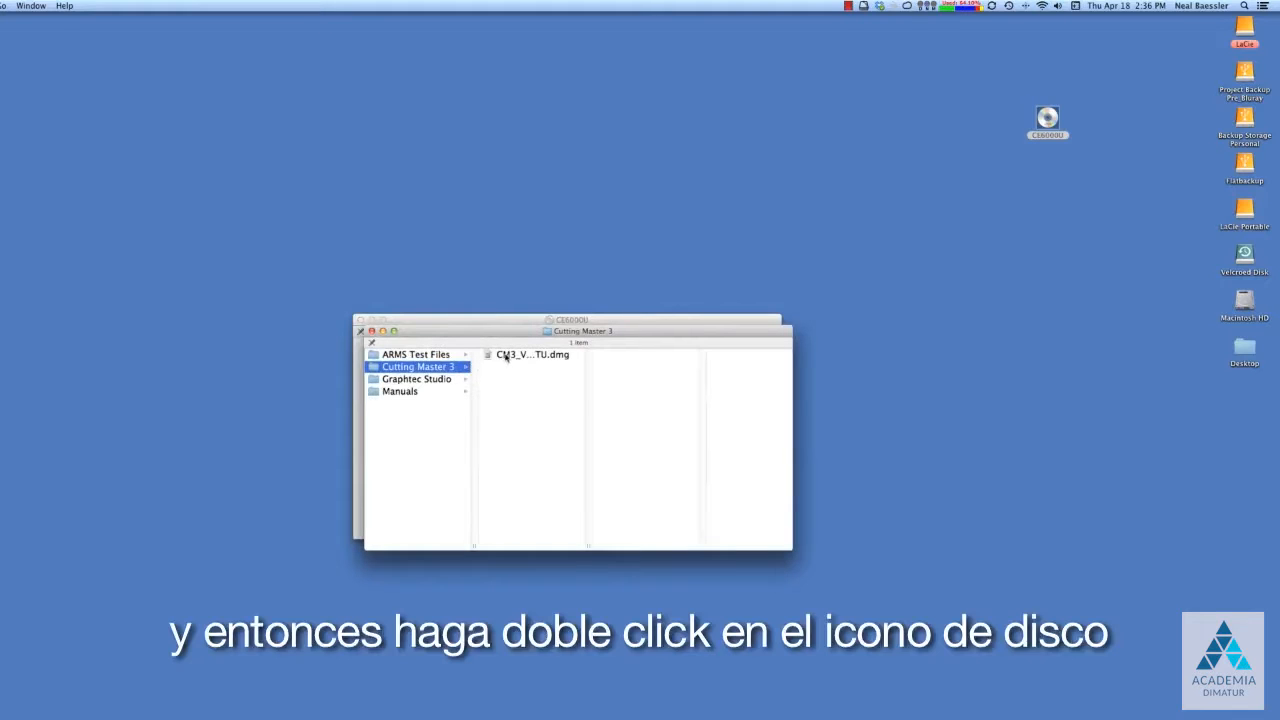
click(508, 357)
double_click(508, 357)
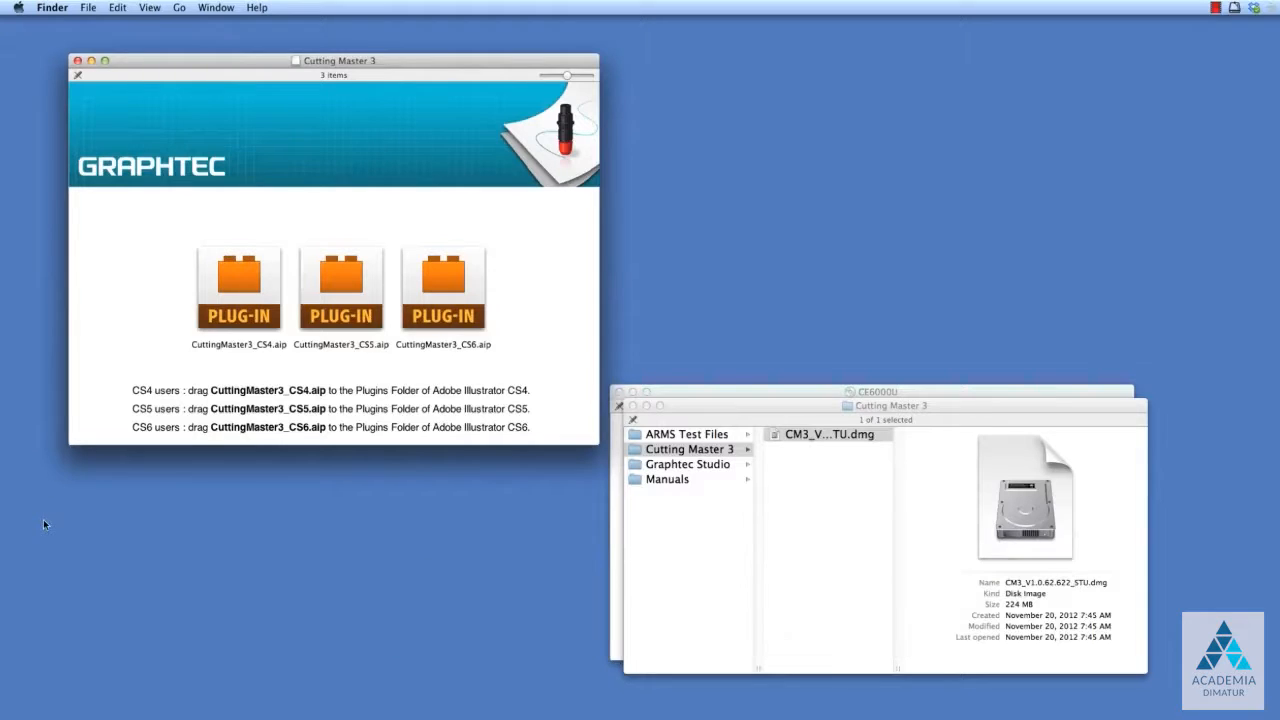
Open a new Finder window beside the plug-in window and show the Applications folder of Macintosh HD in it
click(88, 8)
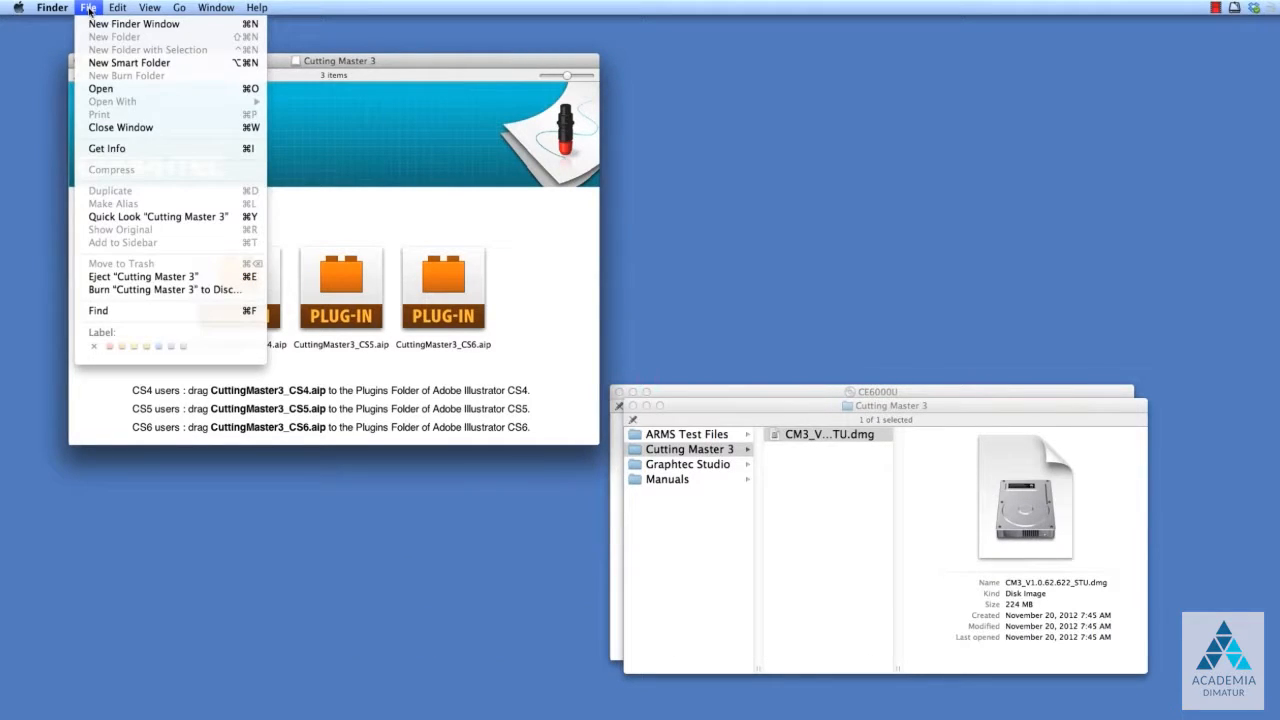
click(112, 25)
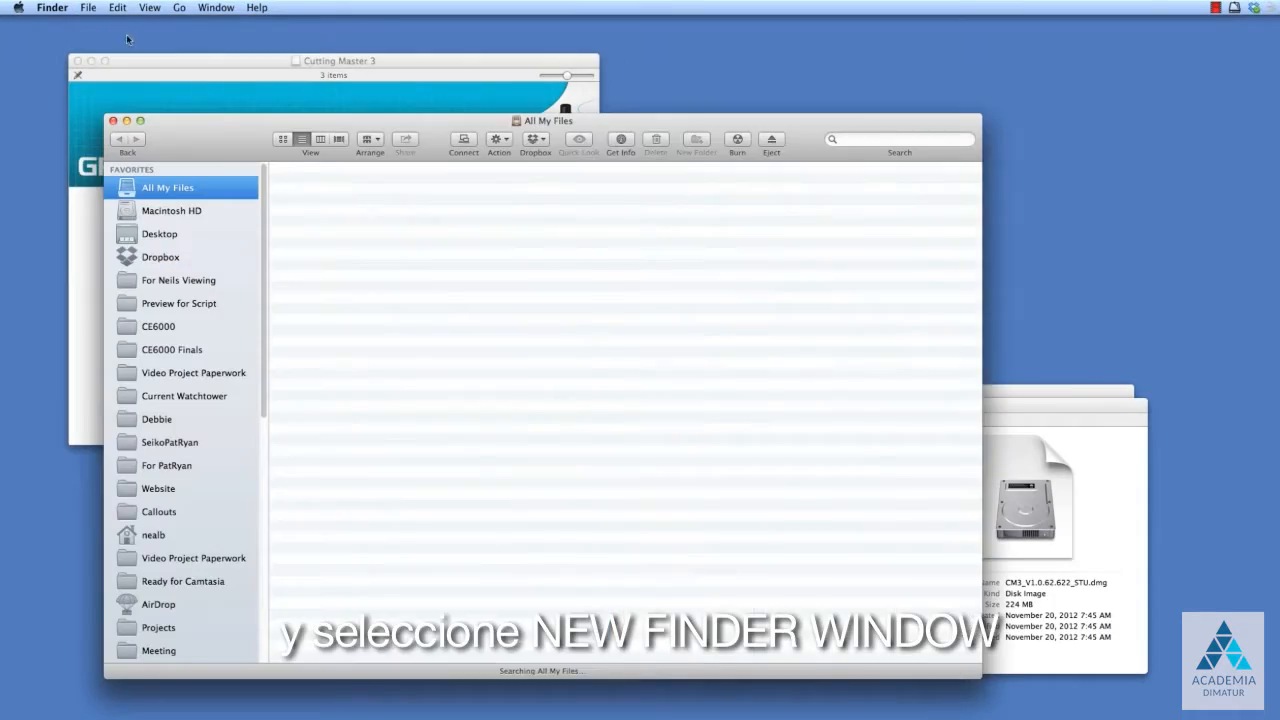
drag(221, 136, 848, 125)
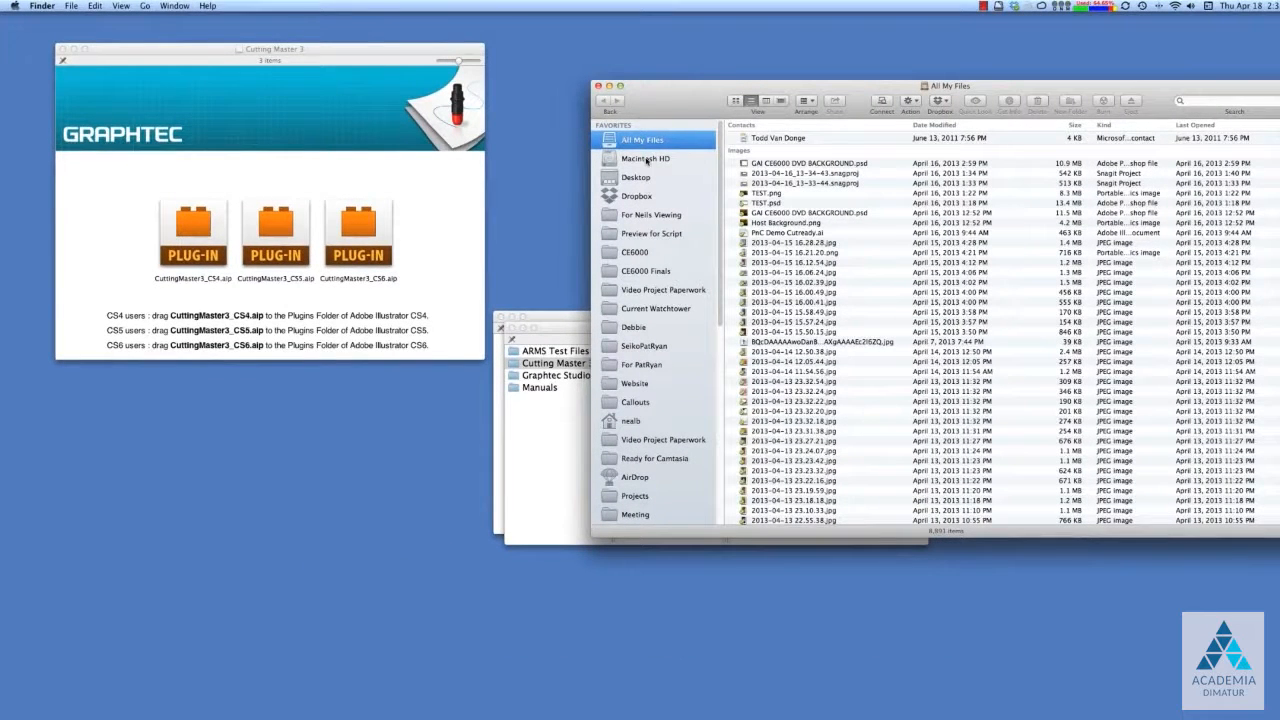
click(646, 160)
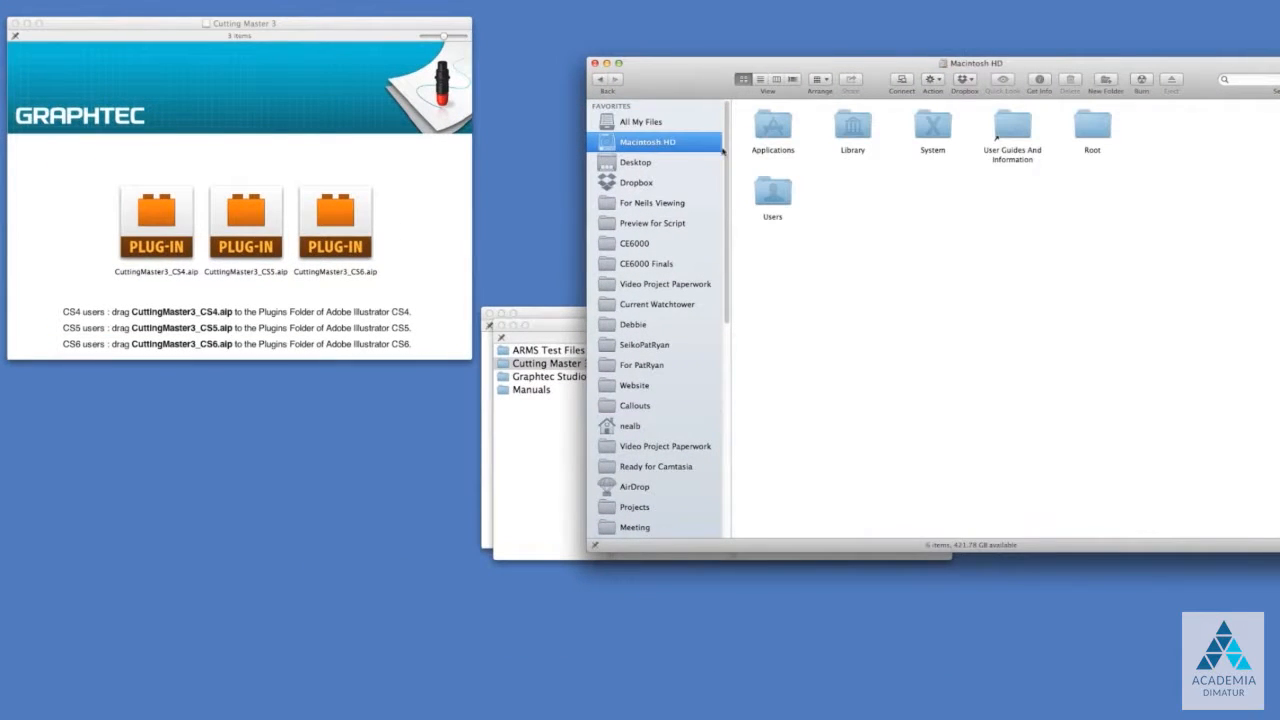
double_click(773, 128)
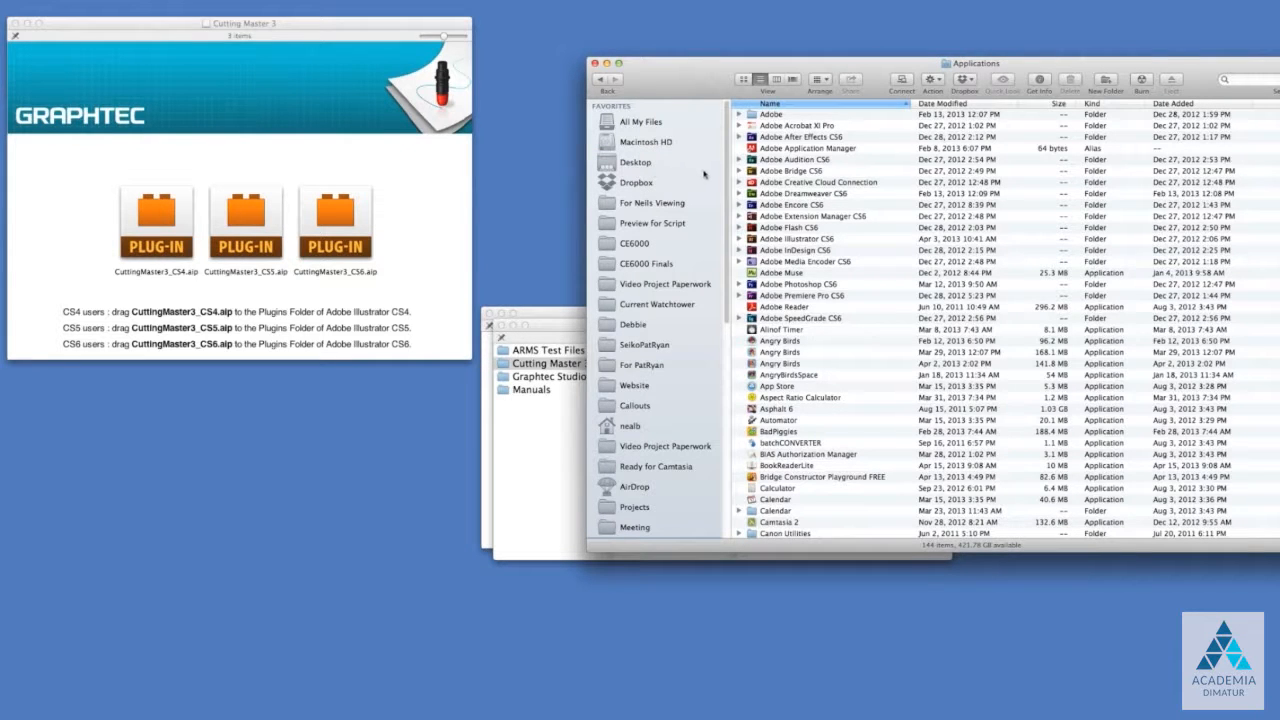
Copy the CuttingMaster3_CS6.aip plug-in into the Plug-ins folder of Adobe Illustrator CS6
double_click(788, 239)
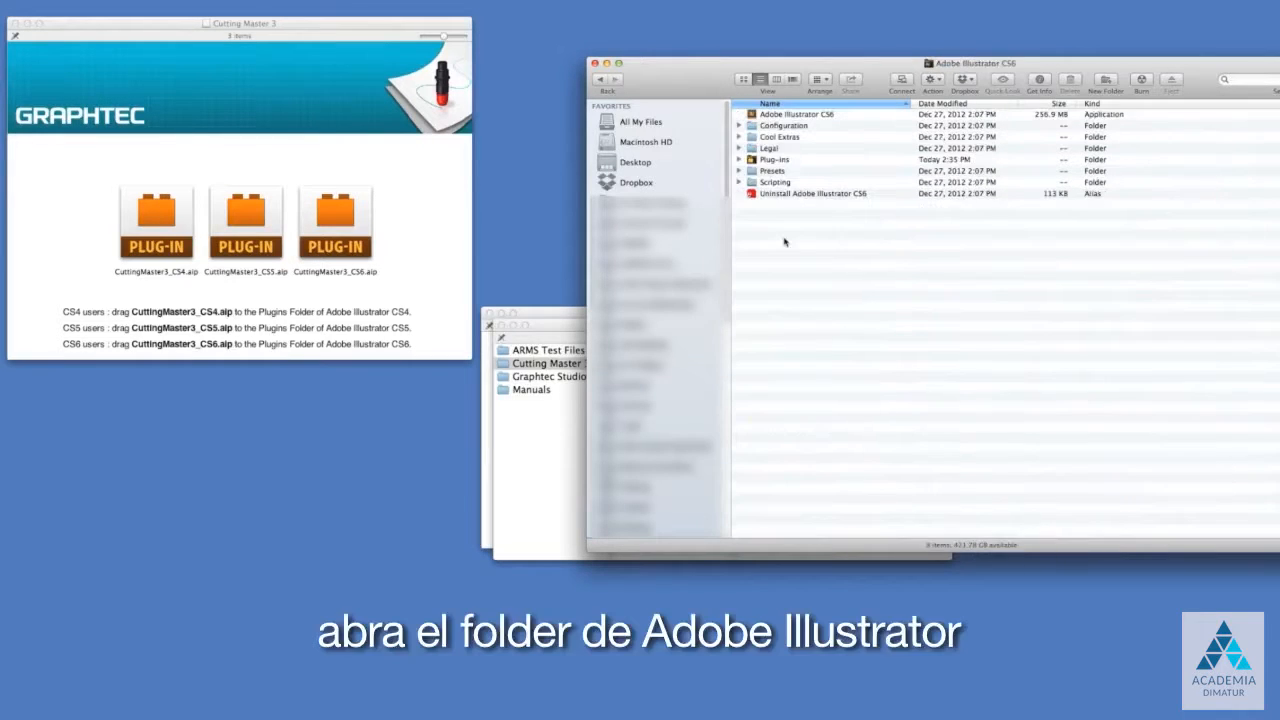
double_click(774, 160)
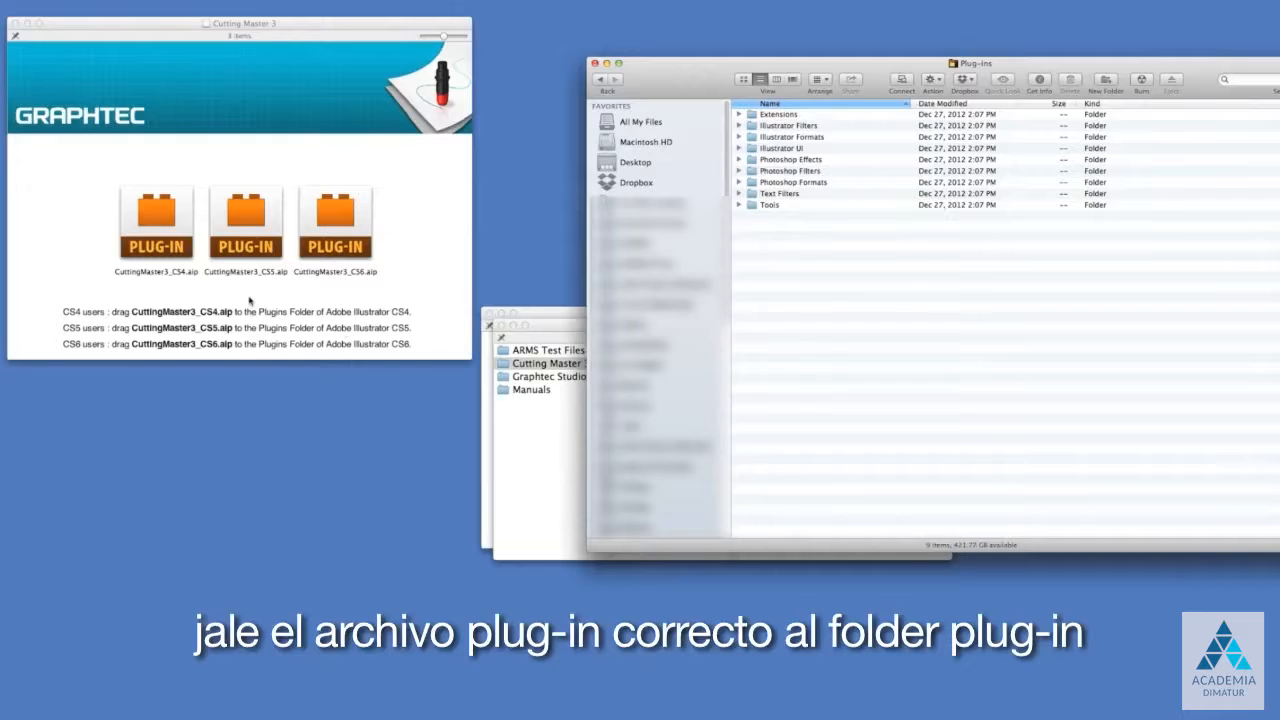
click(336, 229)
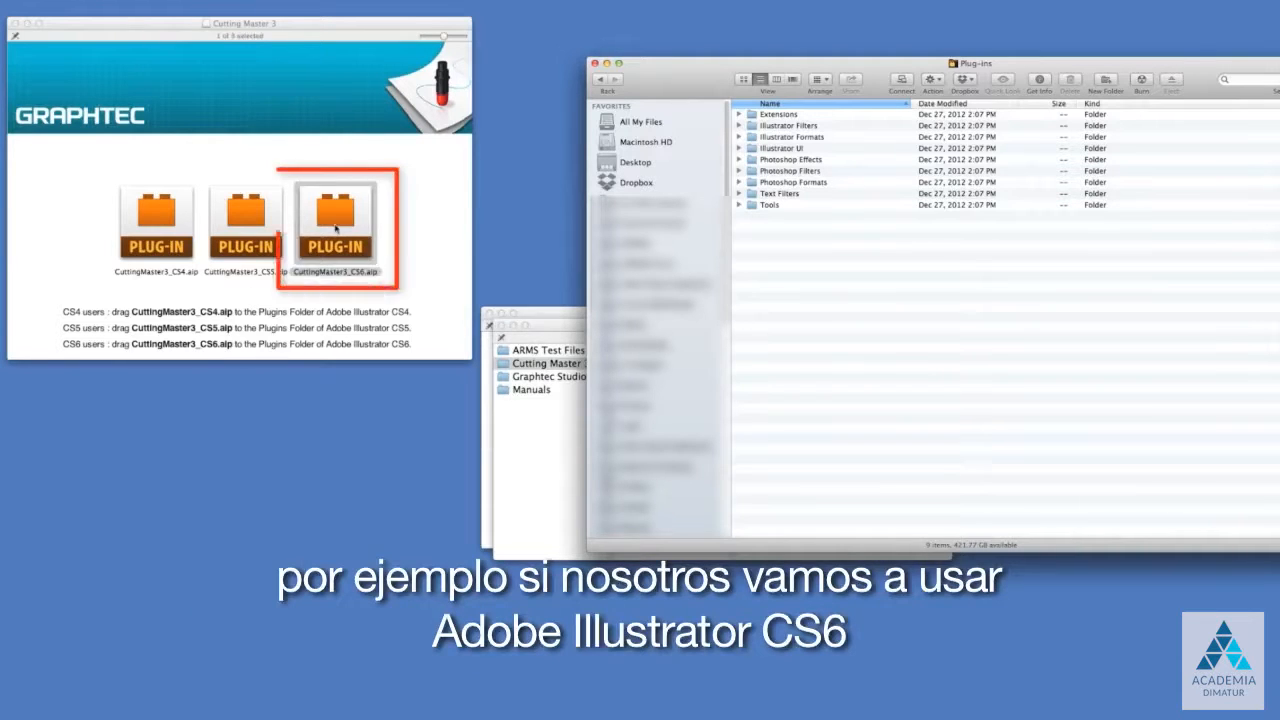
mouse_move(336, 229)
mouse_down()
mouse_move(622, 290)
mouse_move(829, 300)
mouse_move(845, 284)
mouse_up()
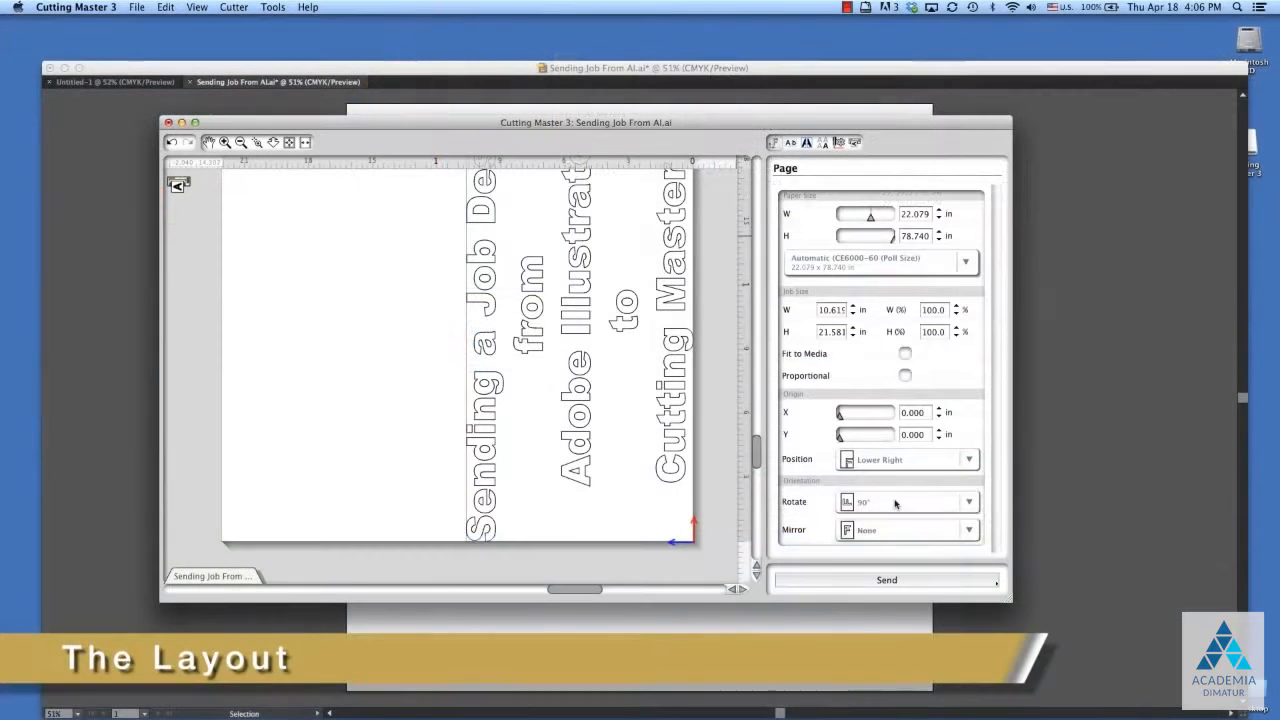
click(894, 503)
click(899, 466)
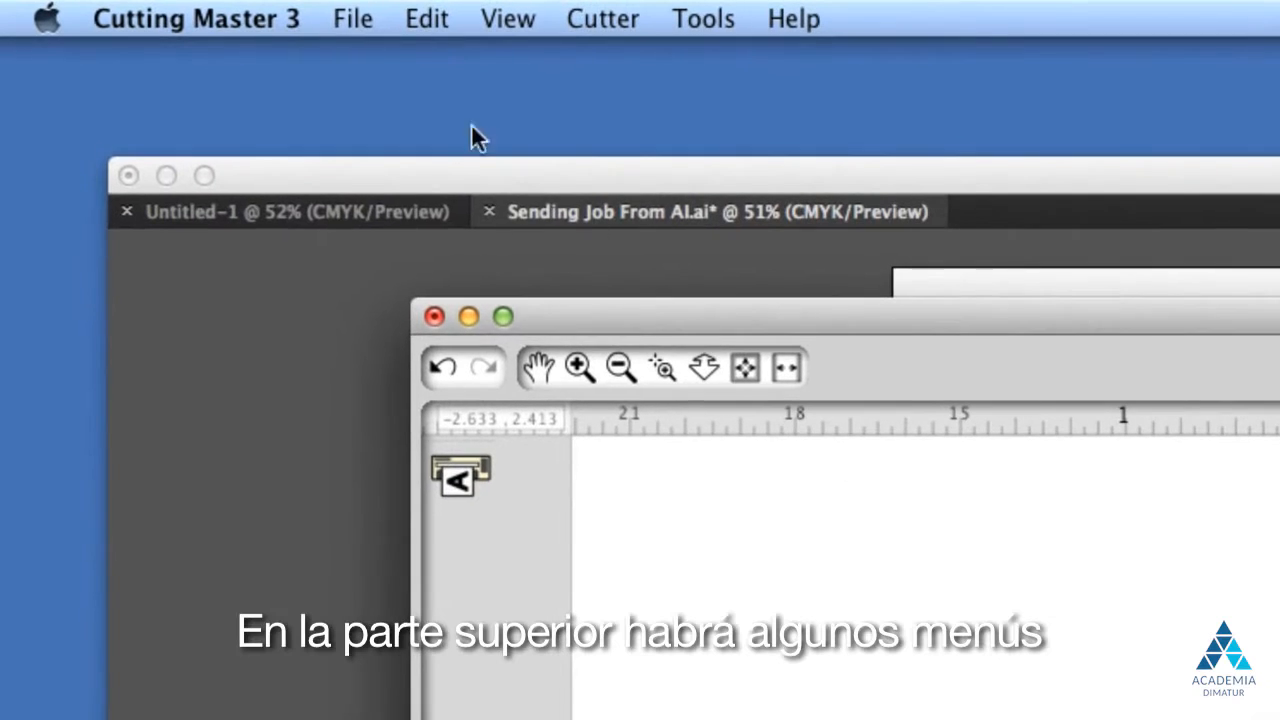
click(370, 22)
mouse_move(497, 28)
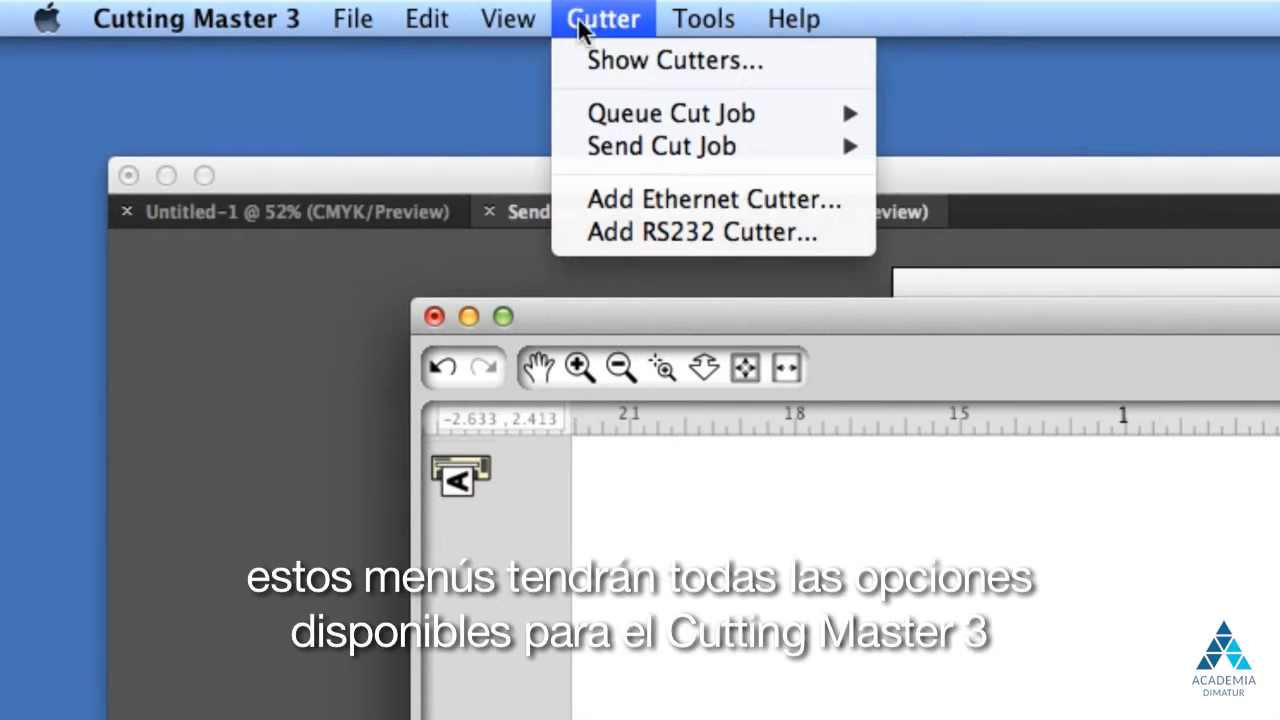
mouse_move(680, 32)
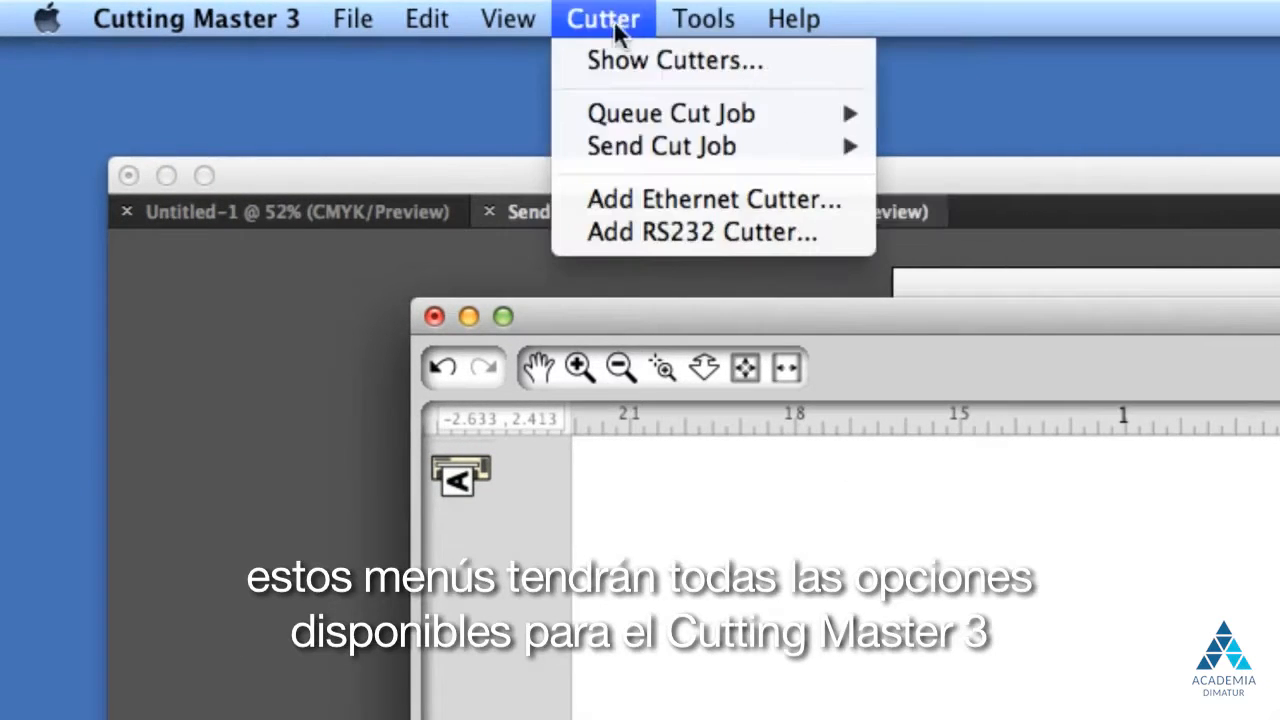
mouse_move(432, 28)
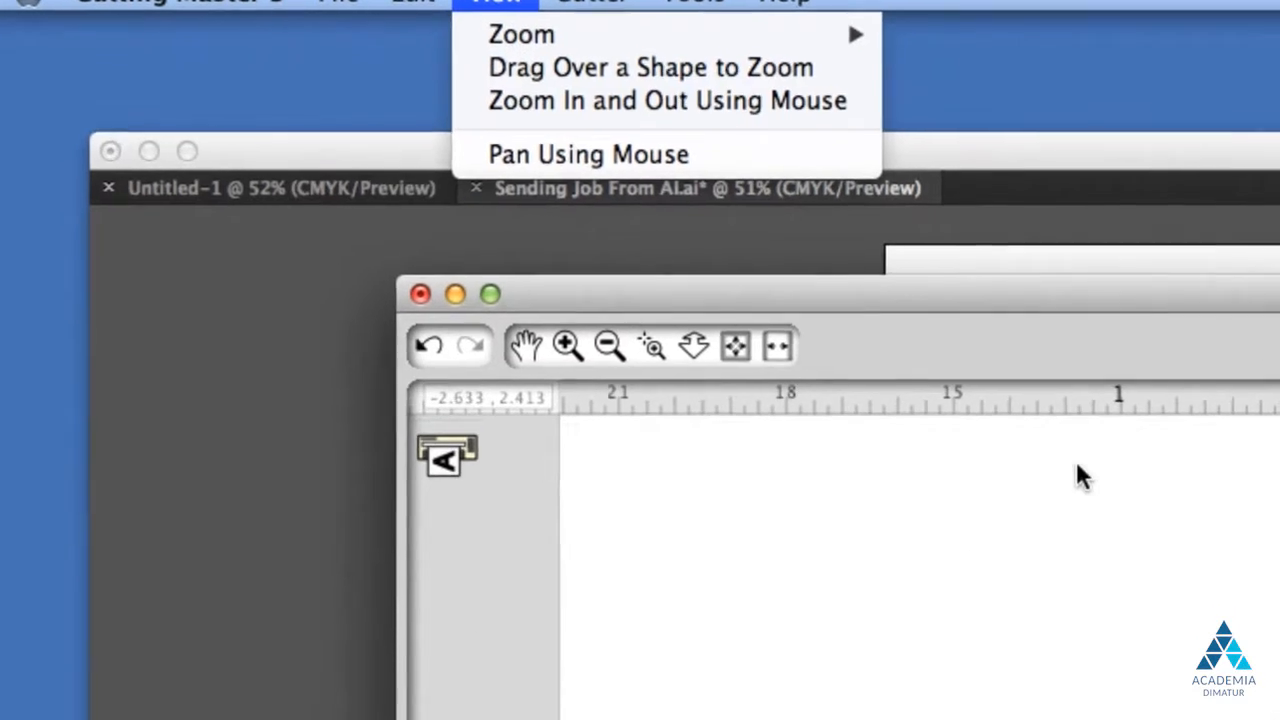
click(1081, 484)
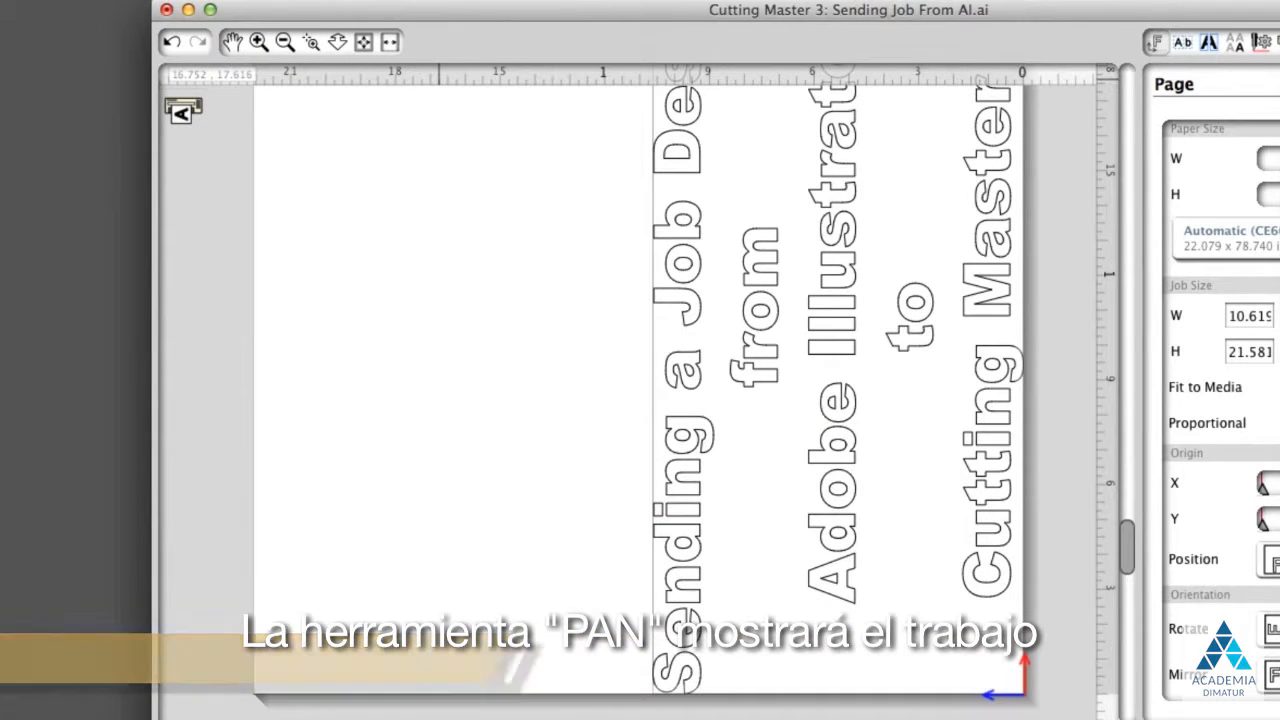
Pan the job in the preview with the Pan tool, and zoom the preview in and back out
click(233, 42)
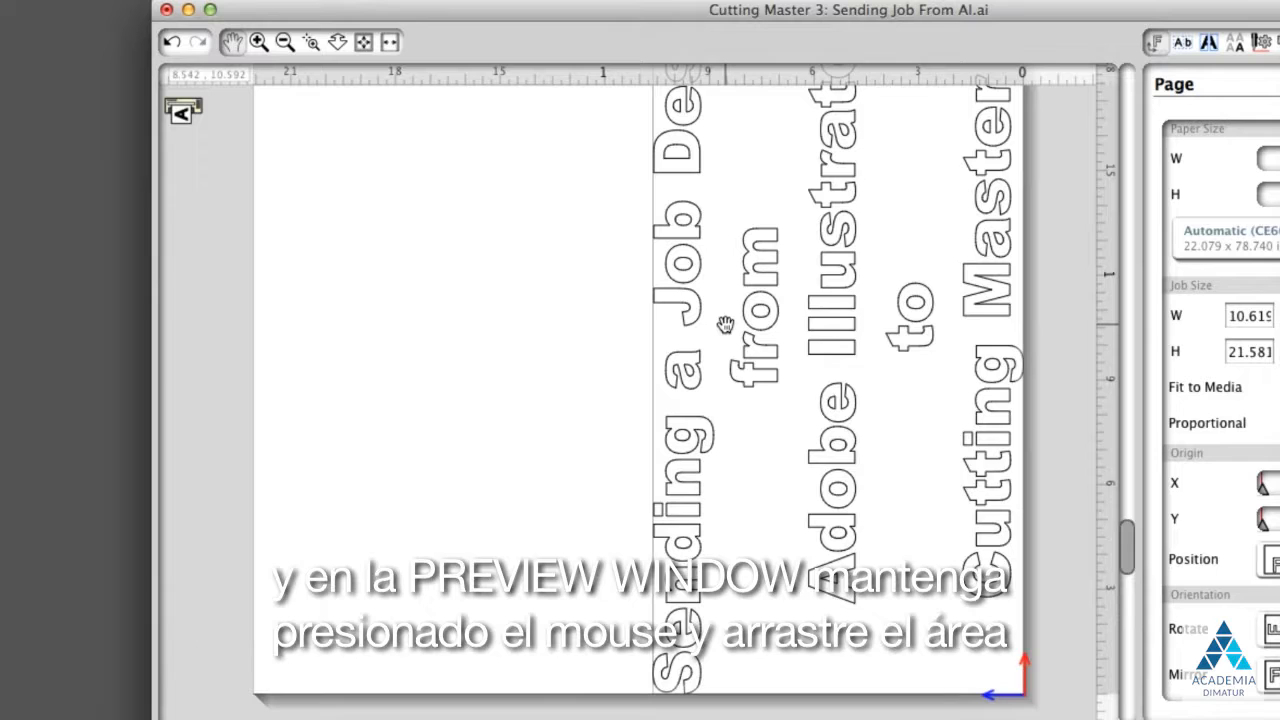
drag(726, 324, 741, 366)
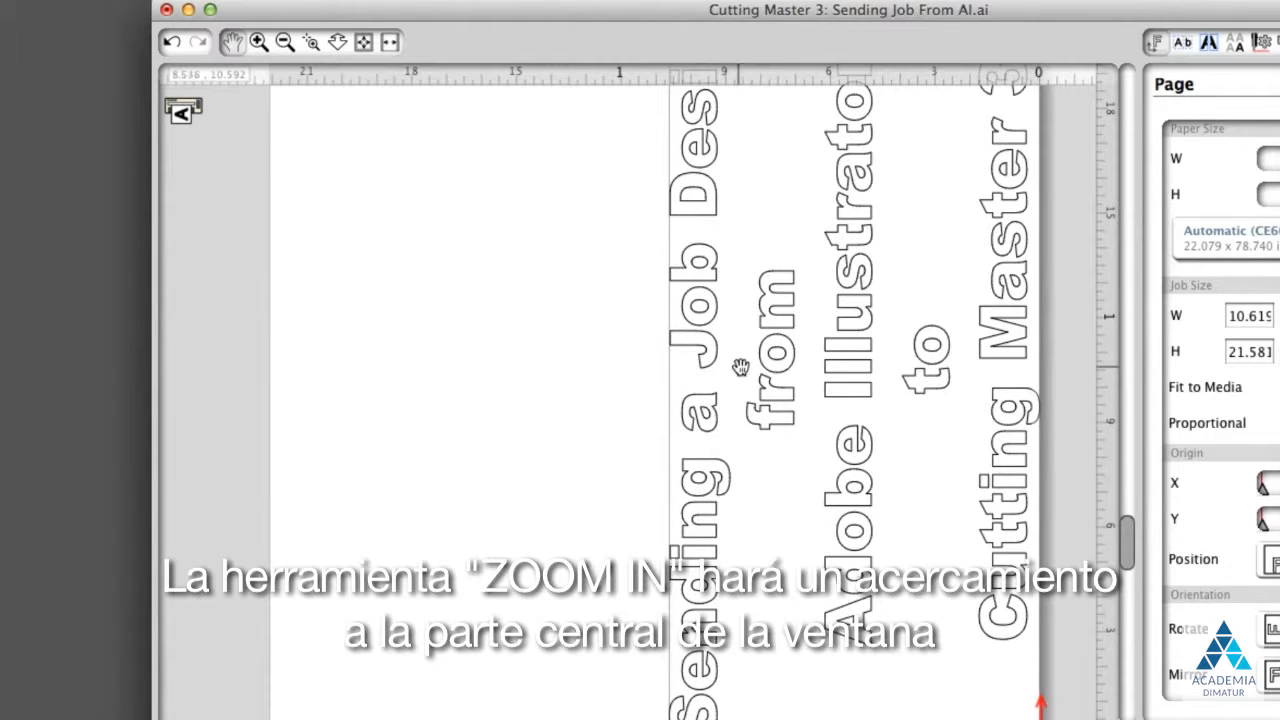
click(258, 42)
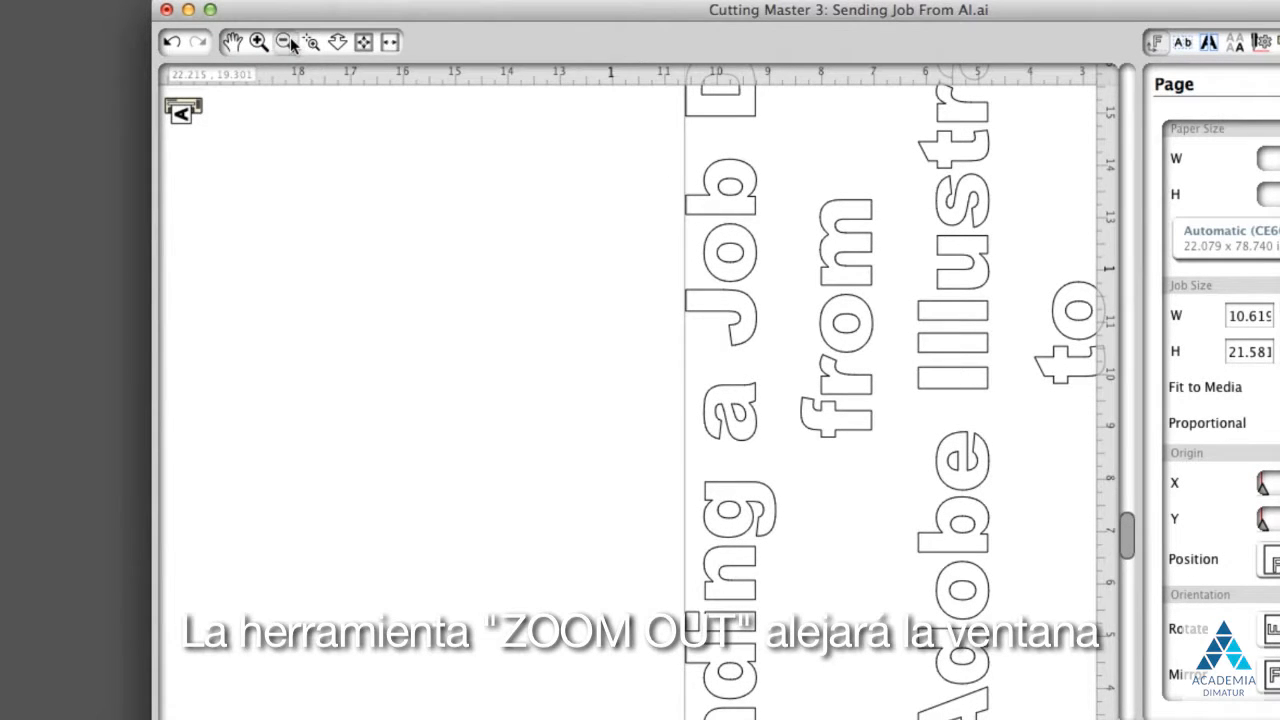
click(289, 40)
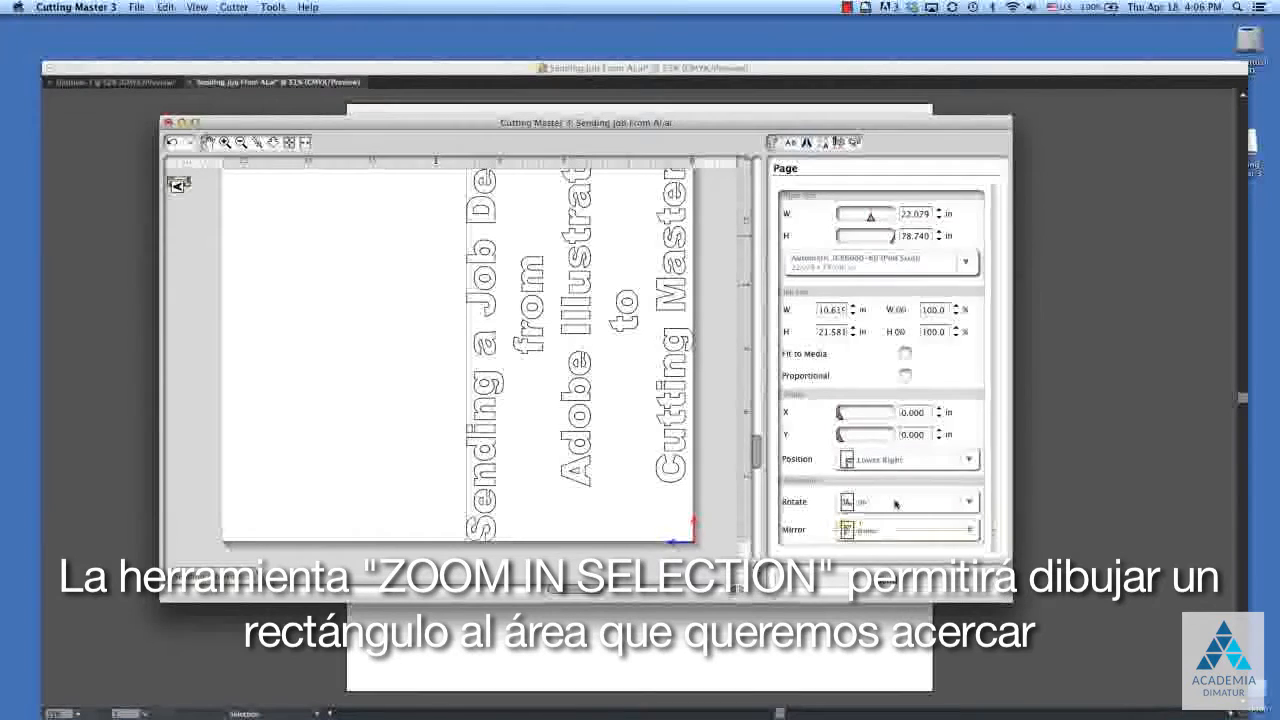
scroll(880, 400, down, 3)
click(905, 438)
click(897, 468)
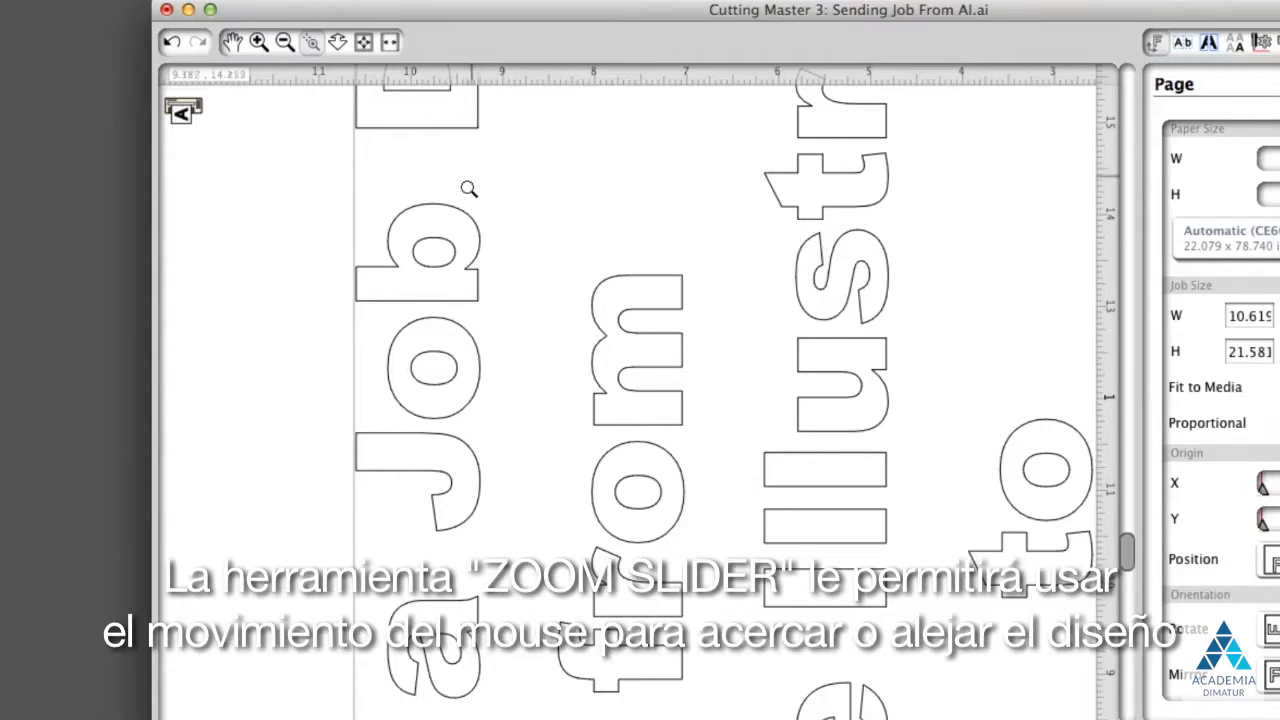
Zoom closer to the lettering with the Zoom Slider tool, and fit the page to the preview window and its width
click(337, 41)
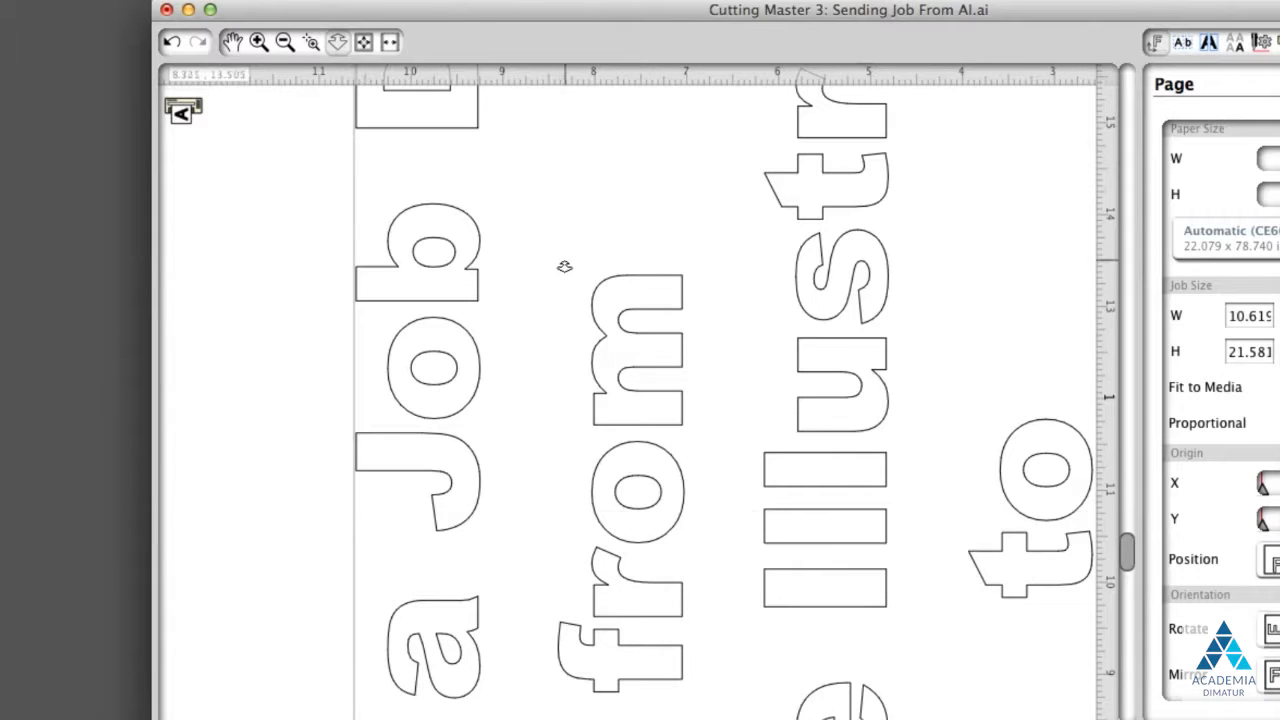
drag(566, 343, 658, 334)
drag(598, 244, 587, 415)
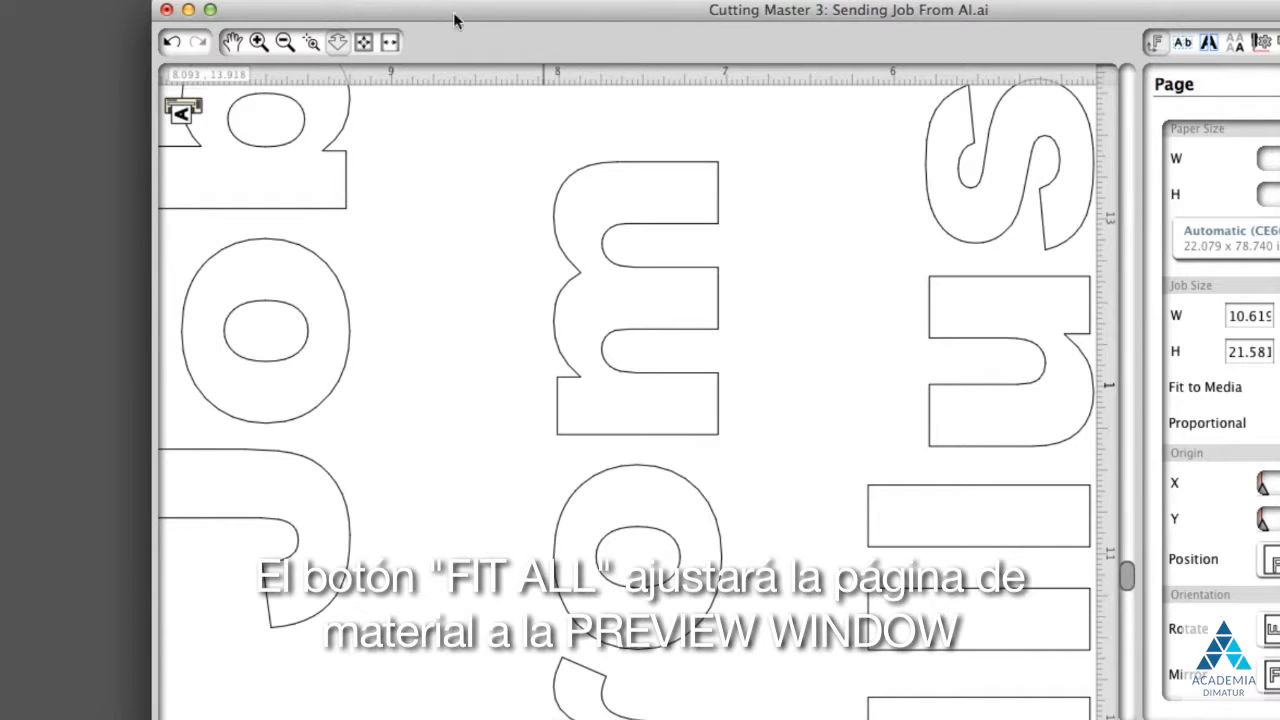
click(366, 40)
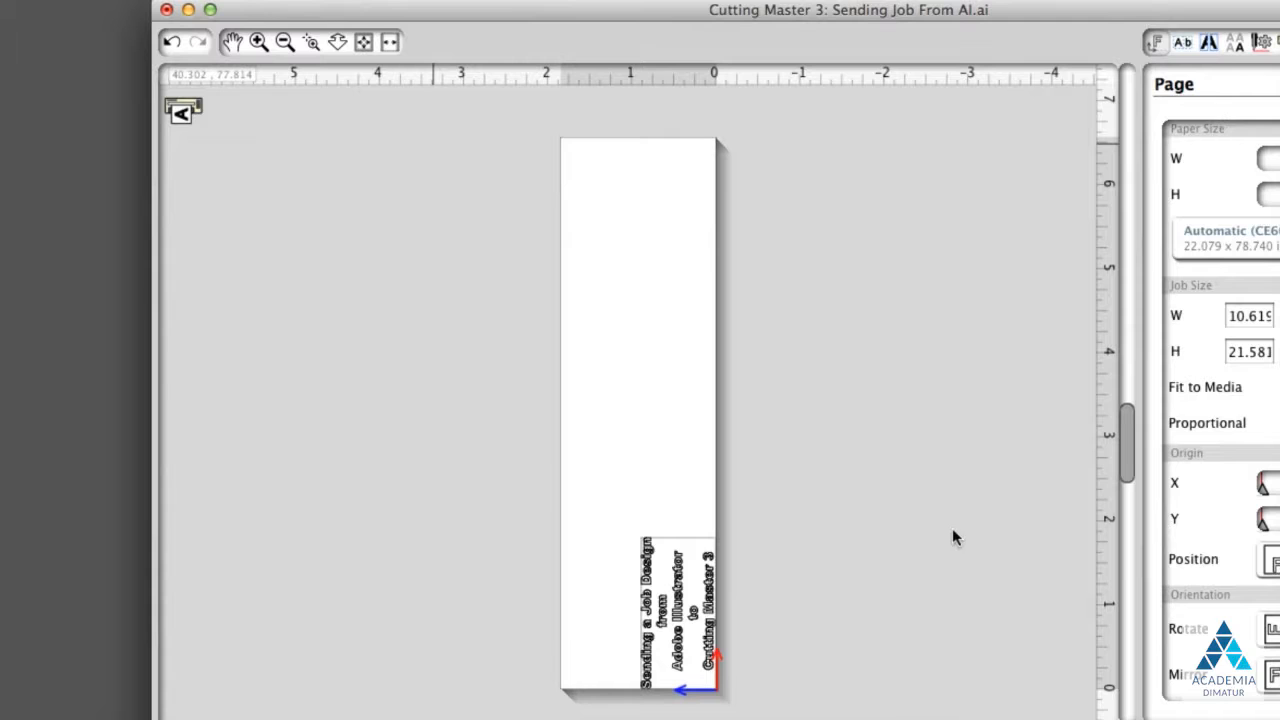
click(390, 41)
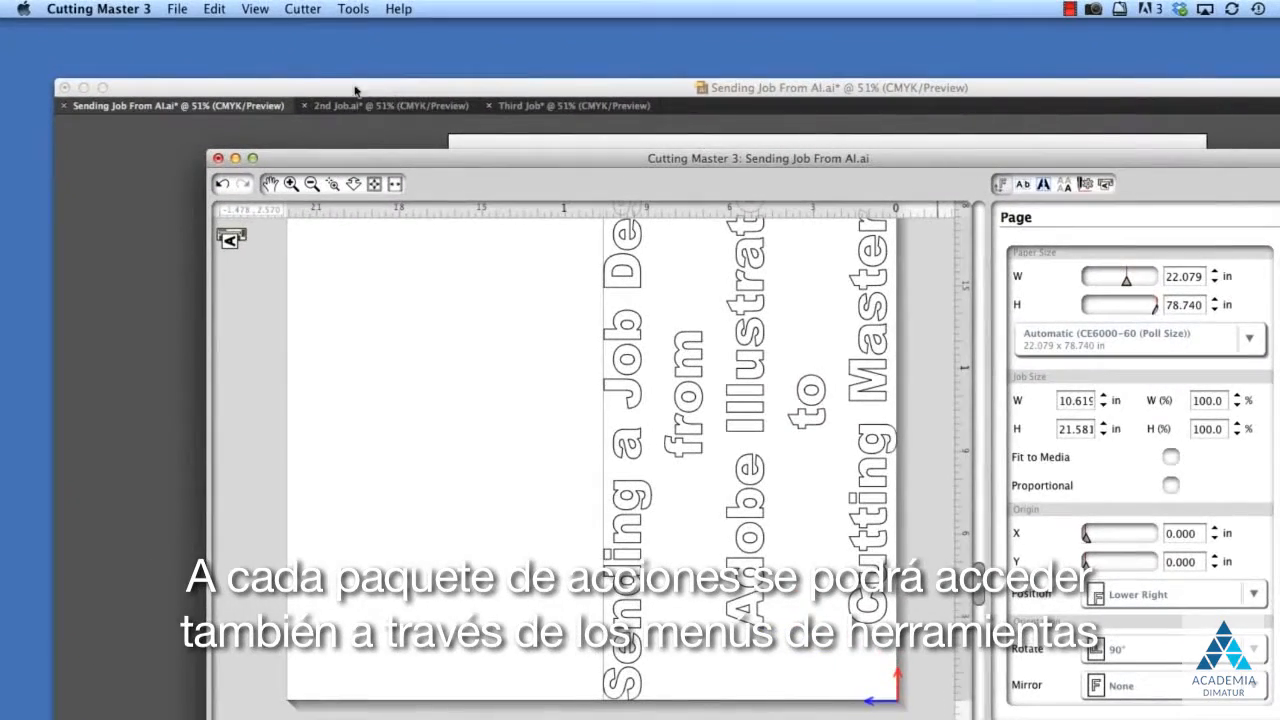
Look through the Tools commands and the Page, Weed Settings, Tiling, Matrix Copies, Configure Cut Job and Cutters settings in turn
click(340, 10)
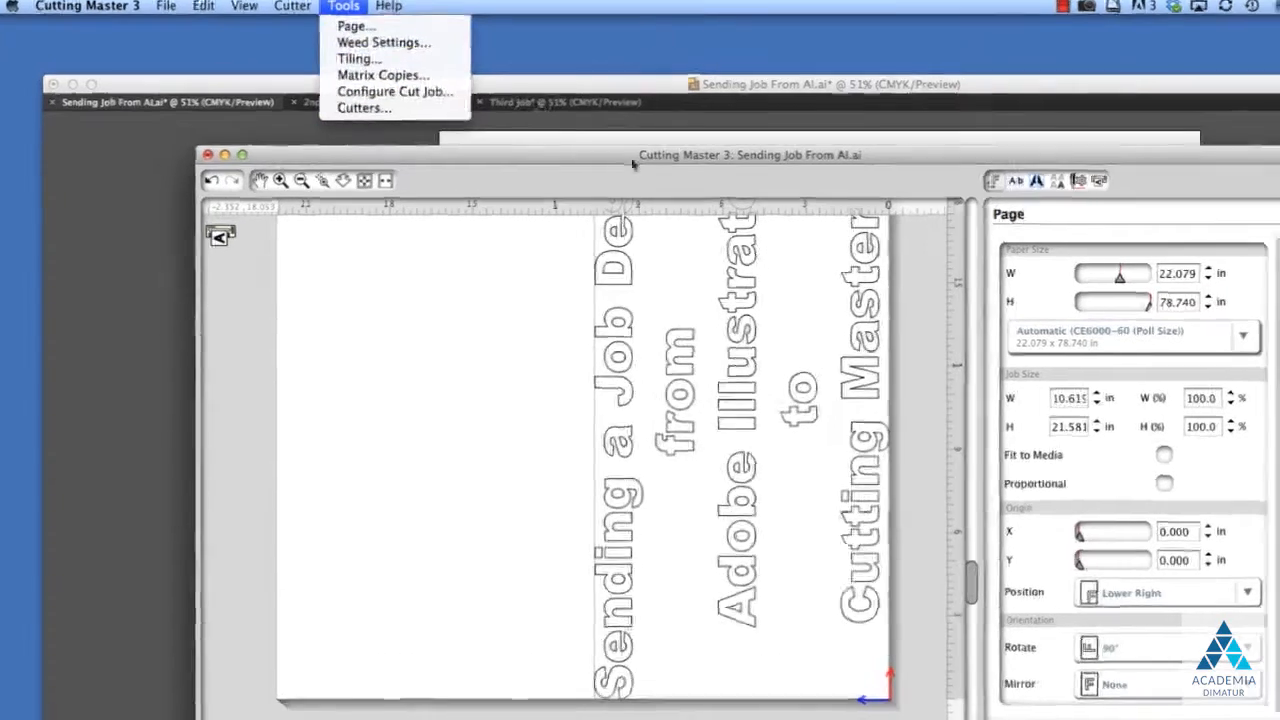
click(373, 37)
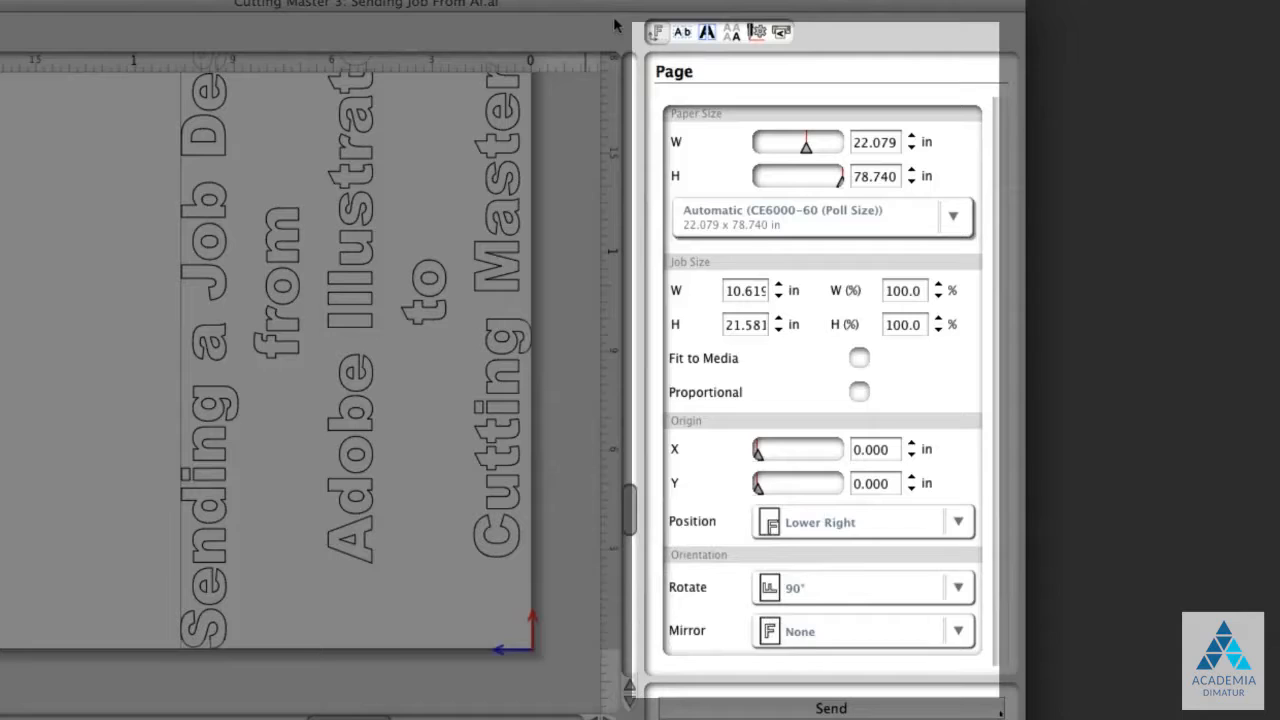
click(654, 28)
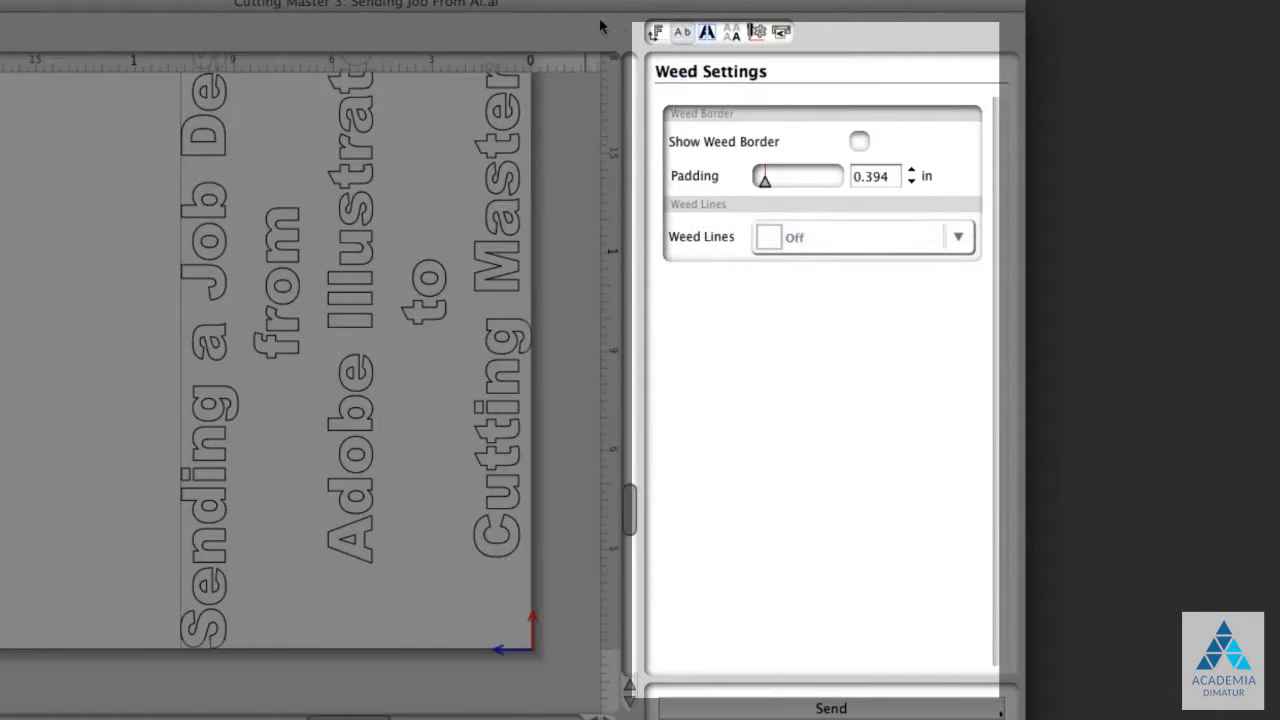
click(707, 32)
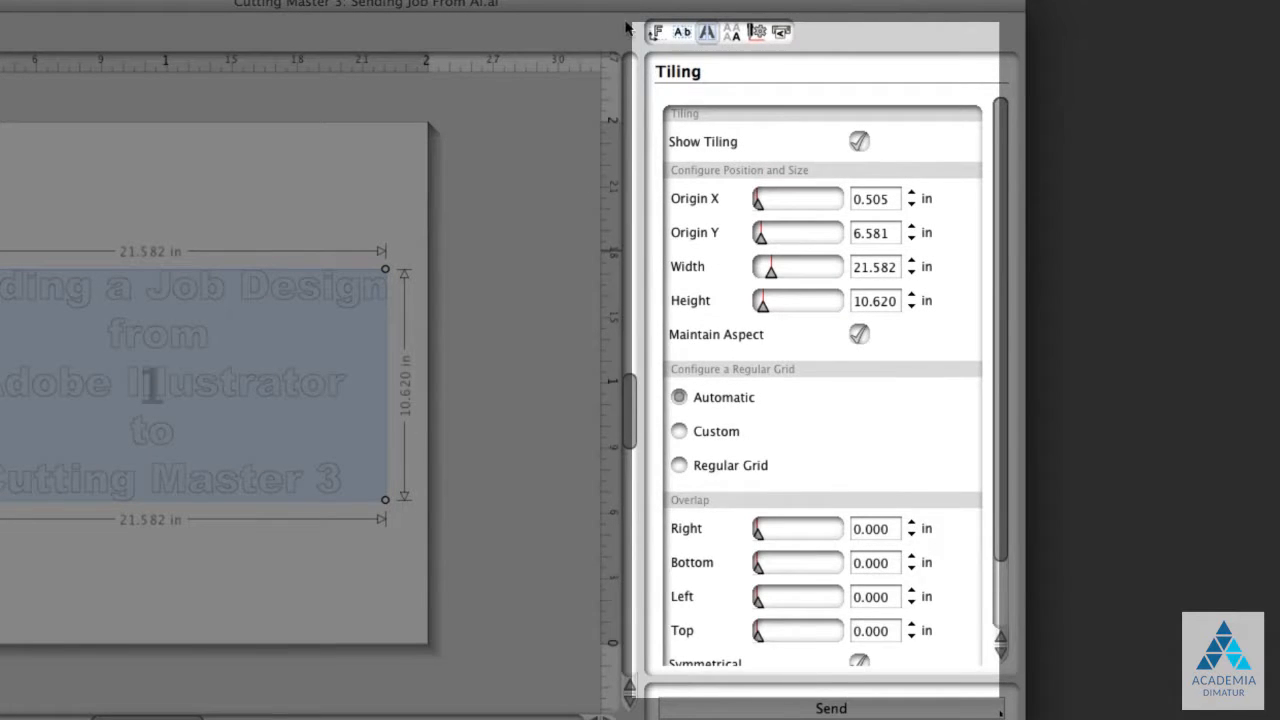
click(732, 33)
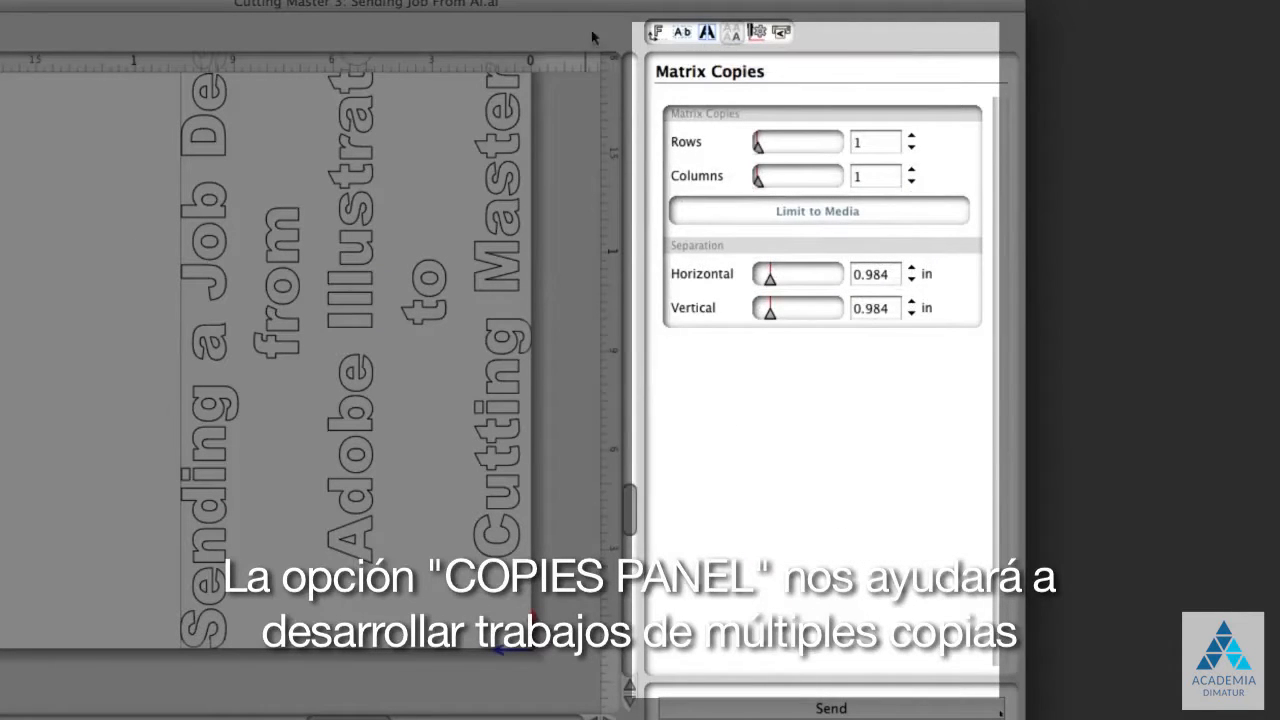
click(757, 33)
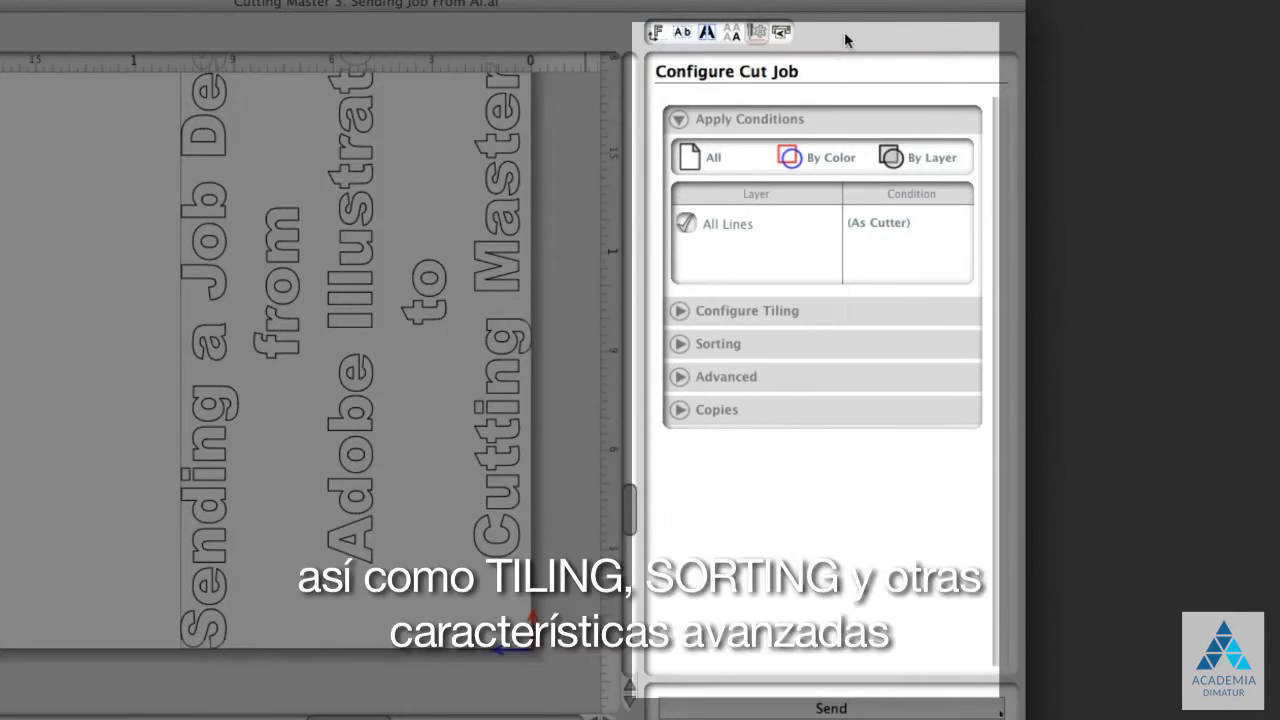
click(781, 32)
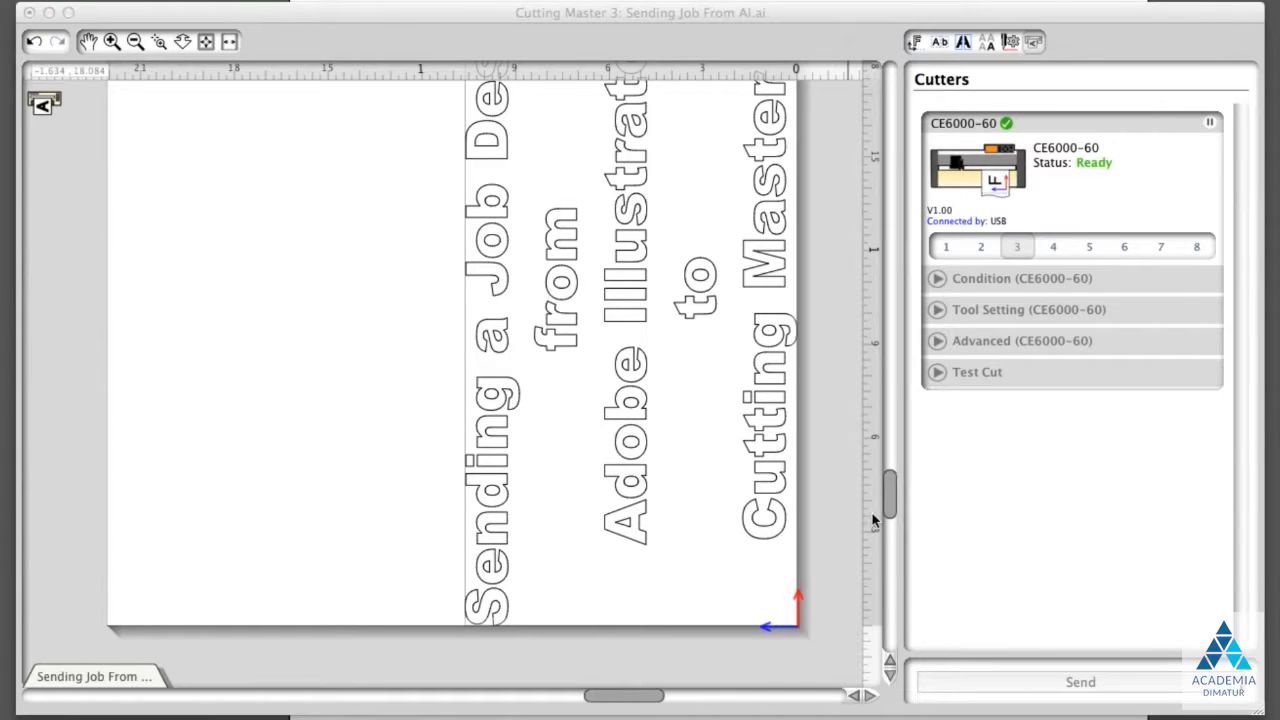
click(843, 522)
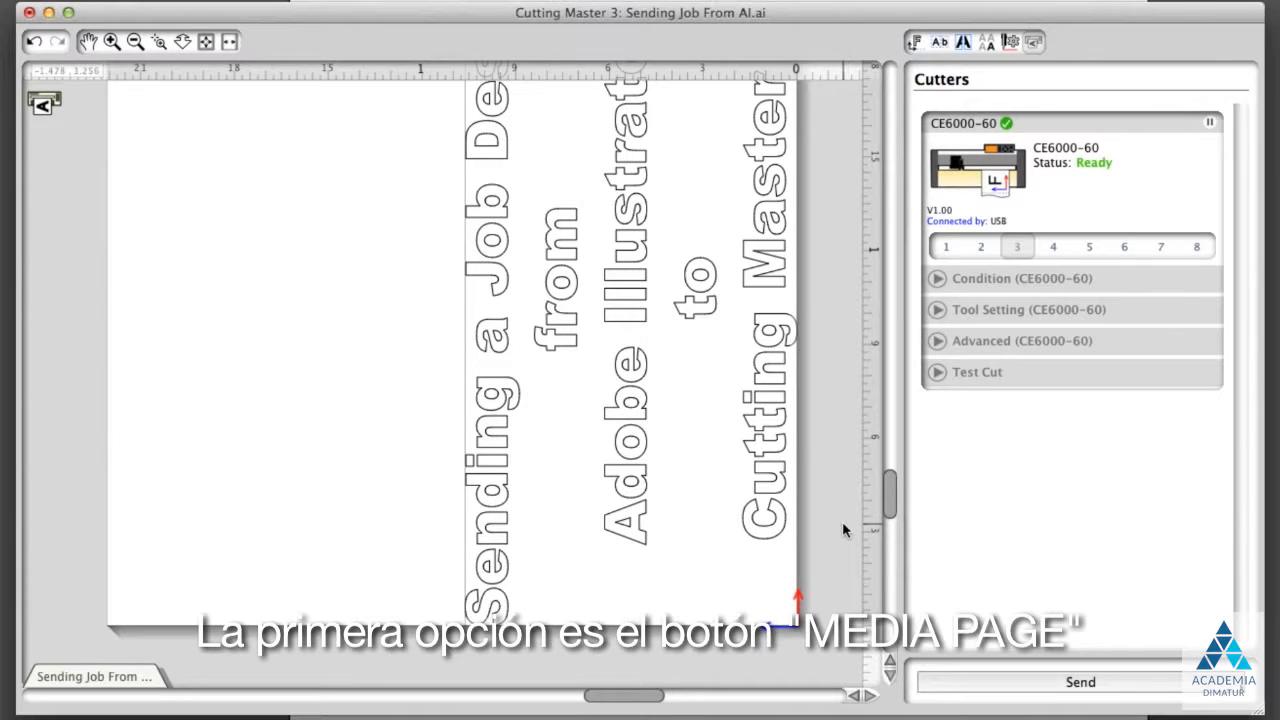
Return to the Page settings and review the predefined paper sizes without changing the selection
click(915, 42)
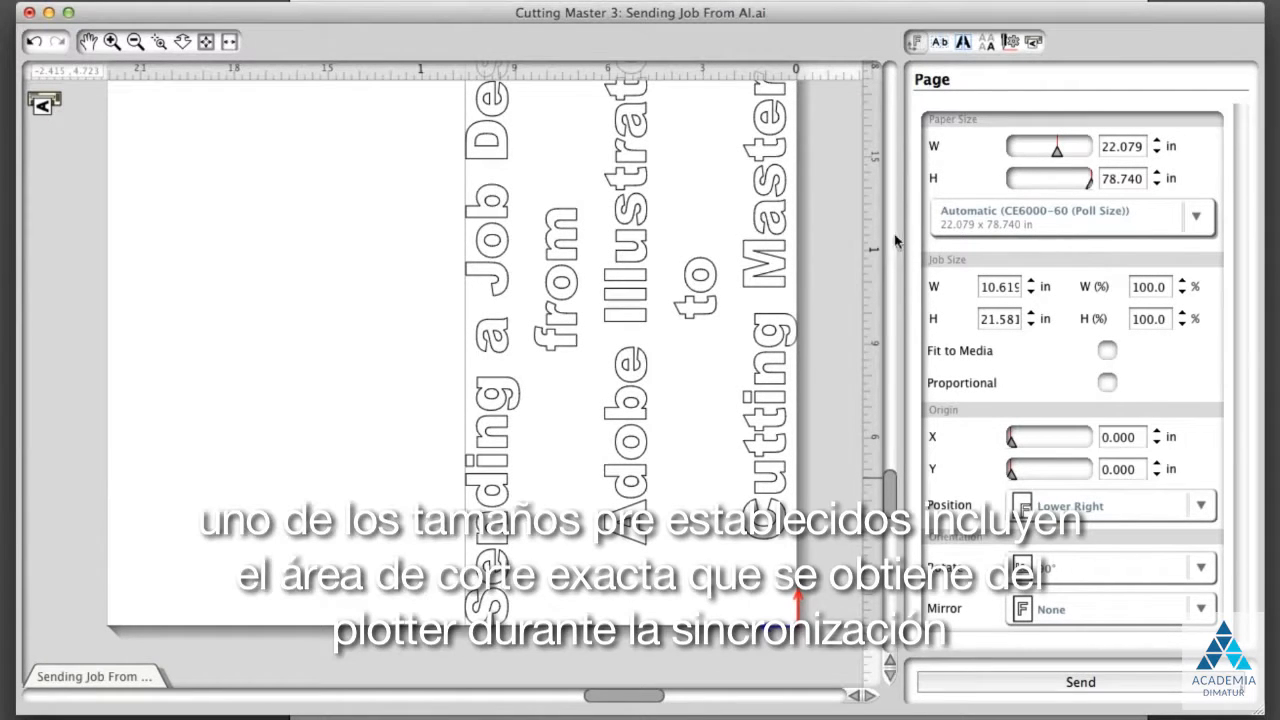
click(1200, 222)
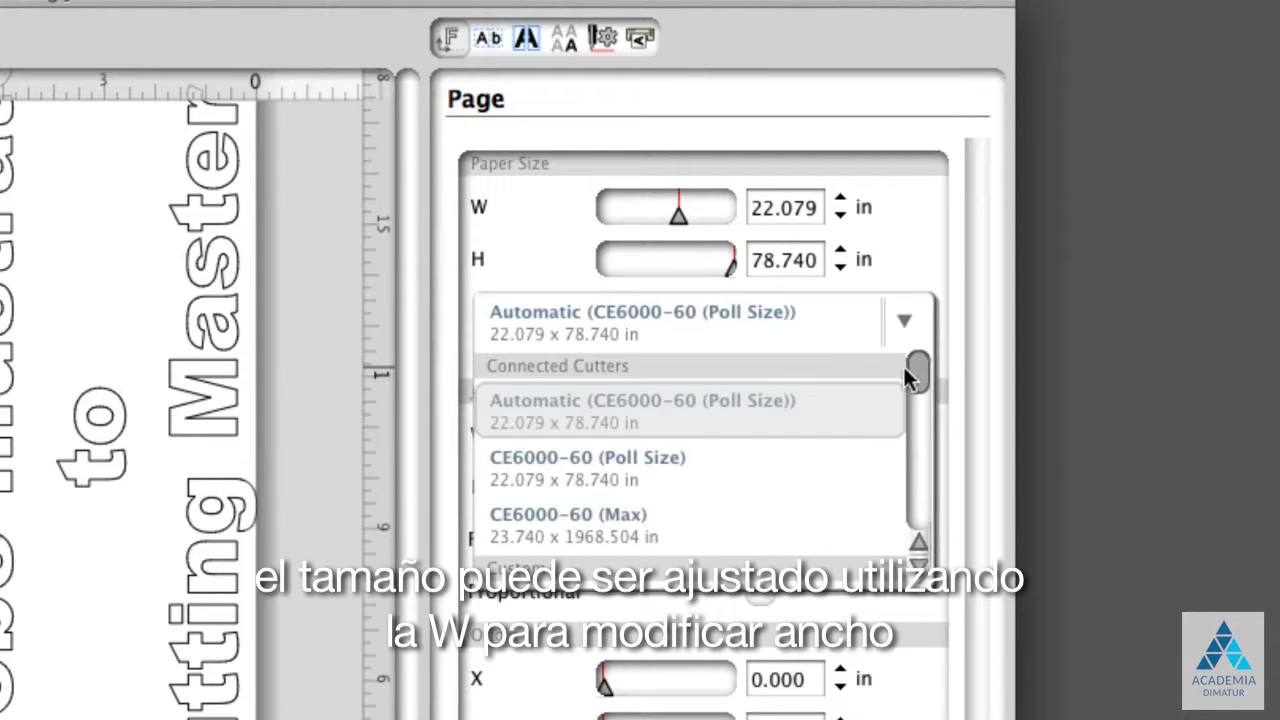
click(905, 238)
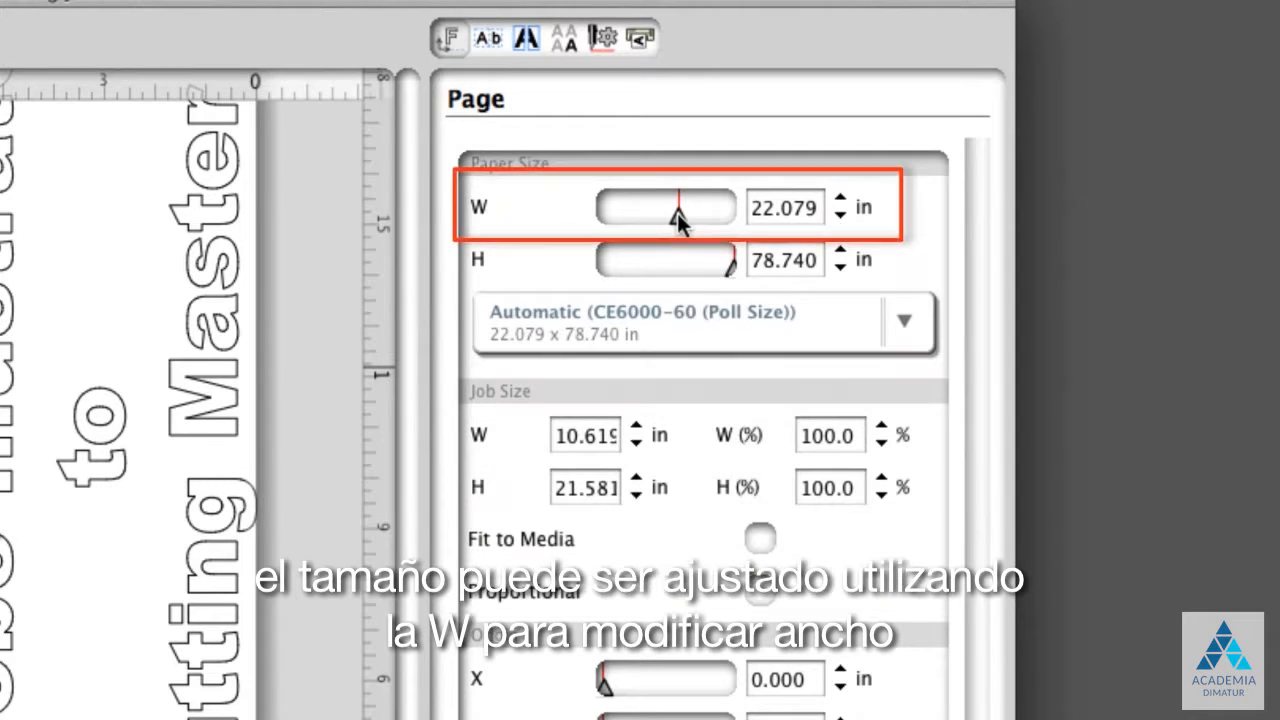
Resize the paper visually to a custom size of about 37.149 in wide and 33.393 in high
drag(679, 214, 676, 212)
drag(729, 267, 726, 267)
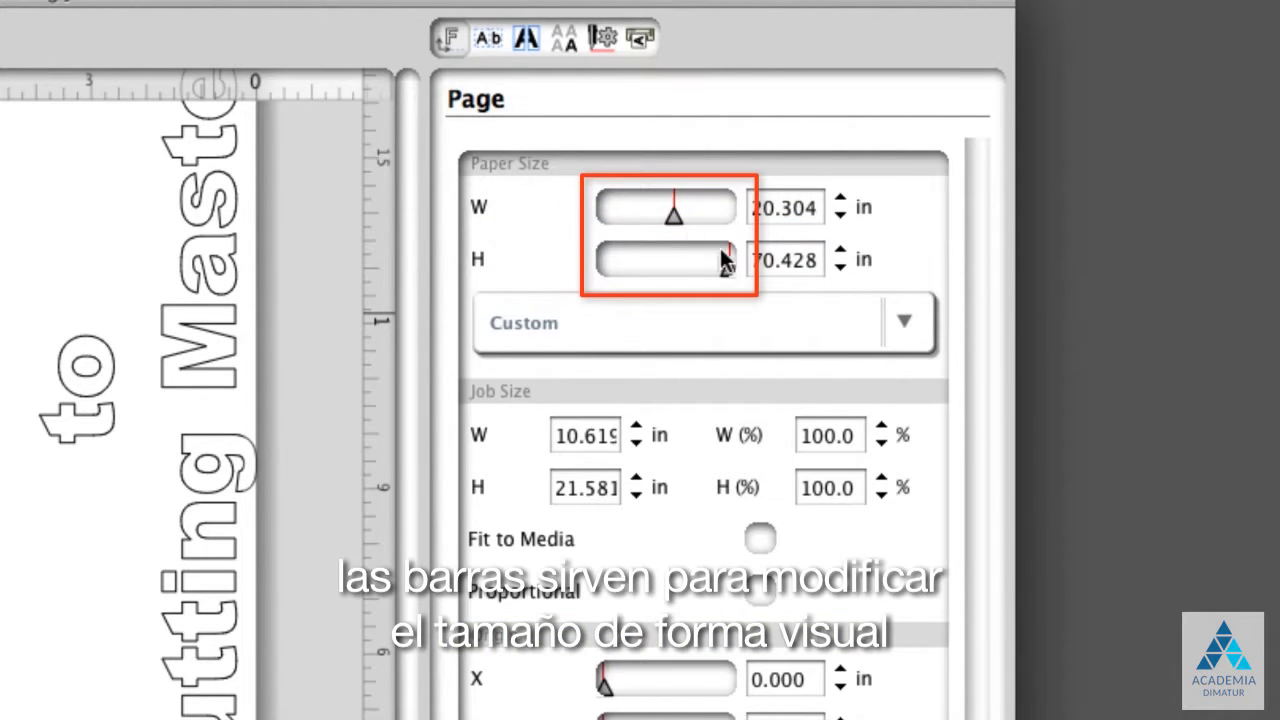
drag(671, 212, 700, 212)
drag(727, 267, 696, 267)
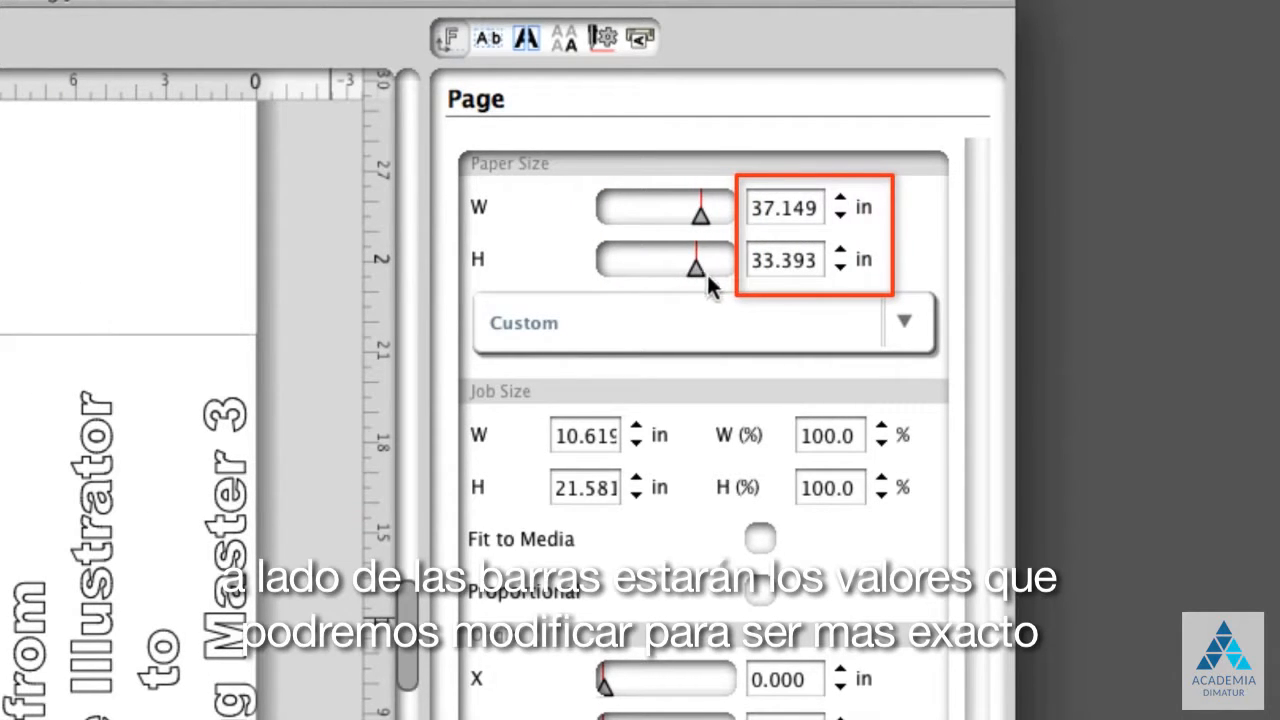
Fine-tune the paper size to 37.158 by 33.397 in, and reduce its width to about 32.227 in
click(840, 251)
click(840, 252)
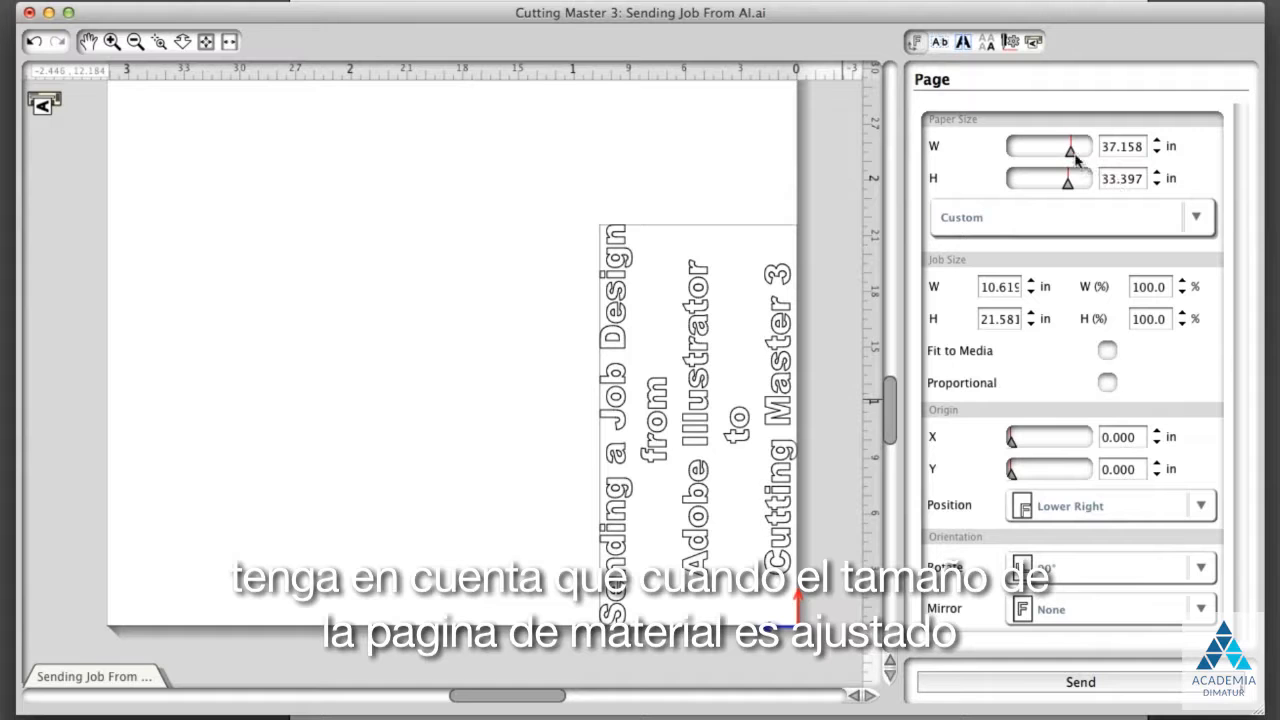
mouse_move(1075, 157)
mouse_down()
mouse_move(1058, 155)
mouse_move(1080, 158)
mouse_move(1068, 158)
mouse_up()
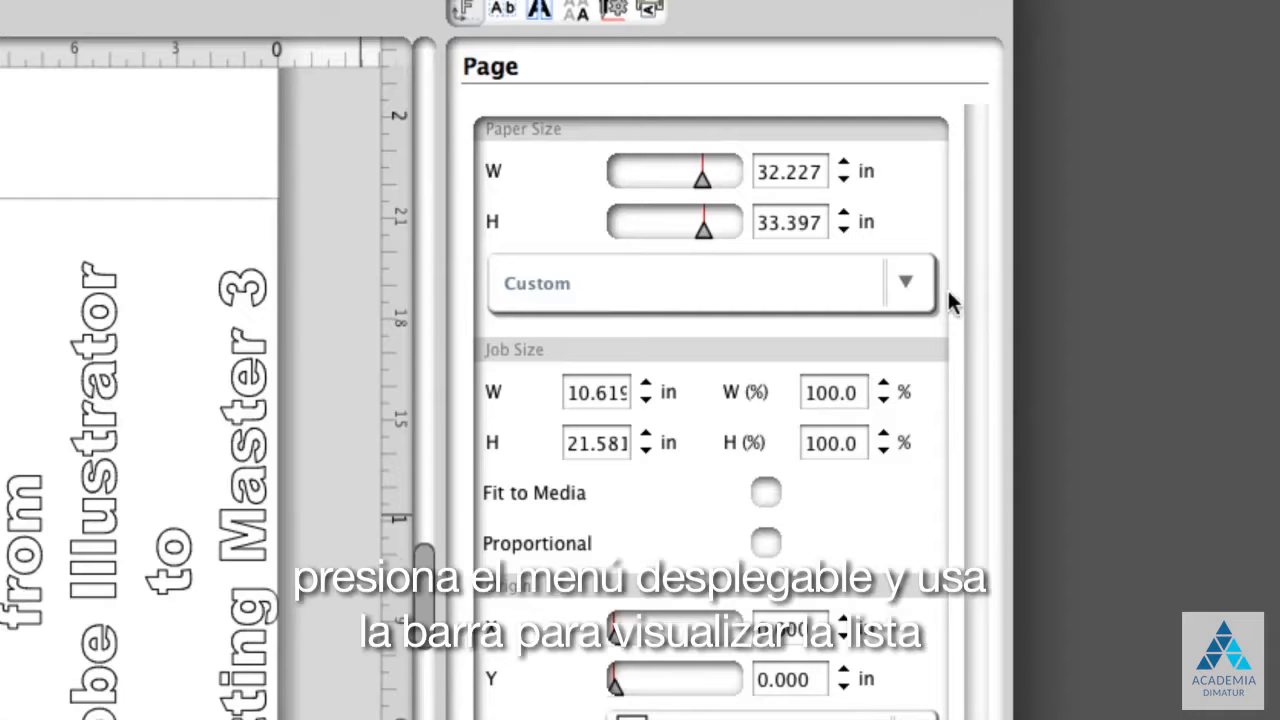
Choose the predefined CE6000-60 (Poll Size) paper from the connected cutters, and adjust the paper height visually
click(909, 283)
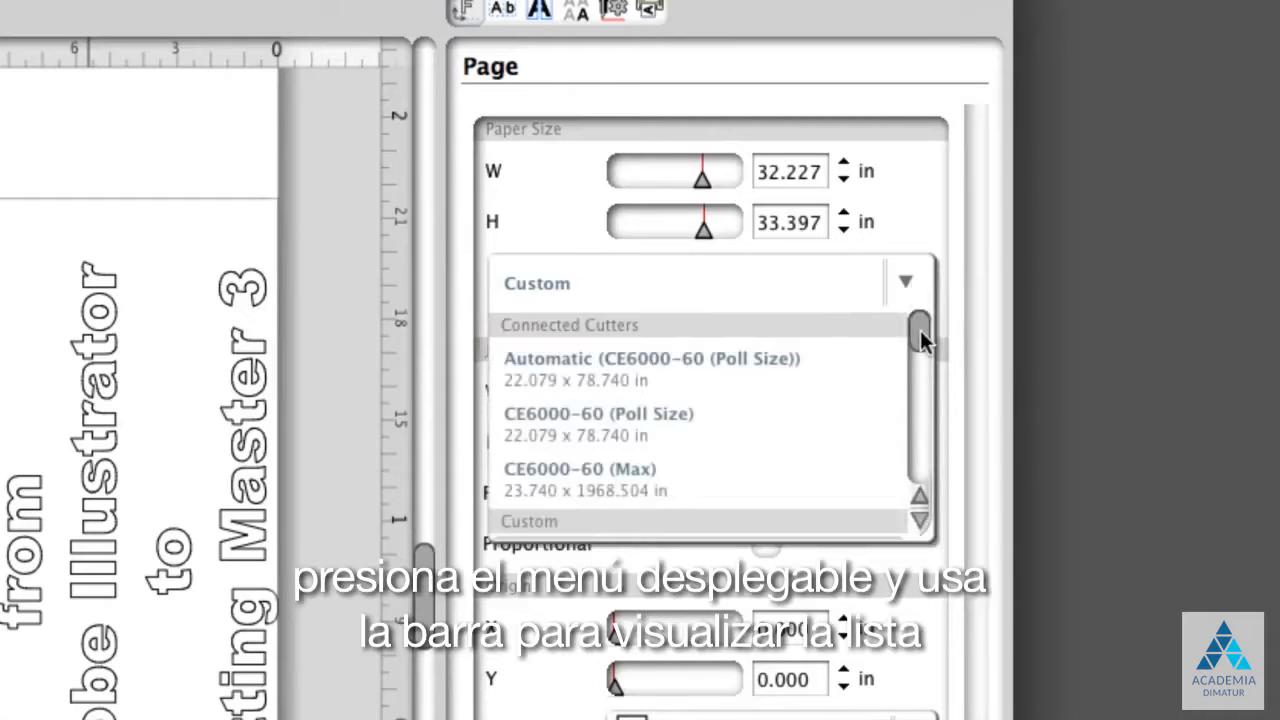
mouse_move(922, 330)
mouse_down()
mouse_move(911, 377)
mouse_move(932, 311)
mouse_up()
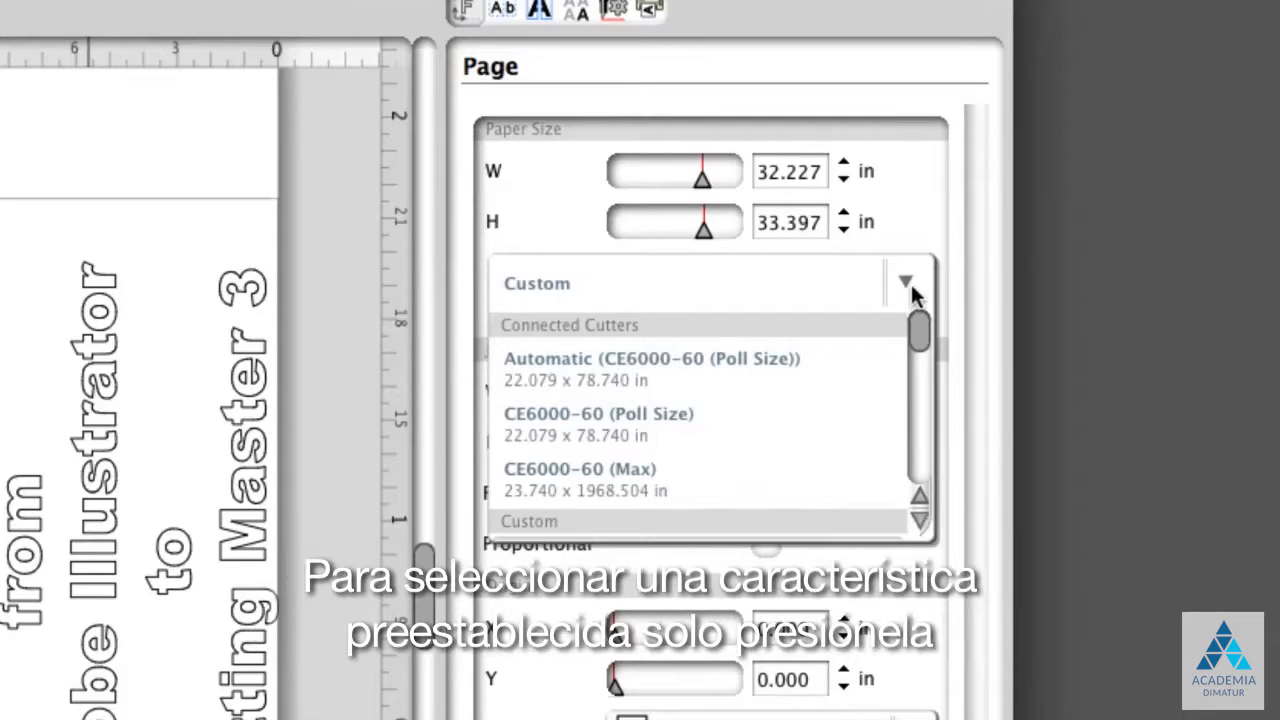
click(748, 412)
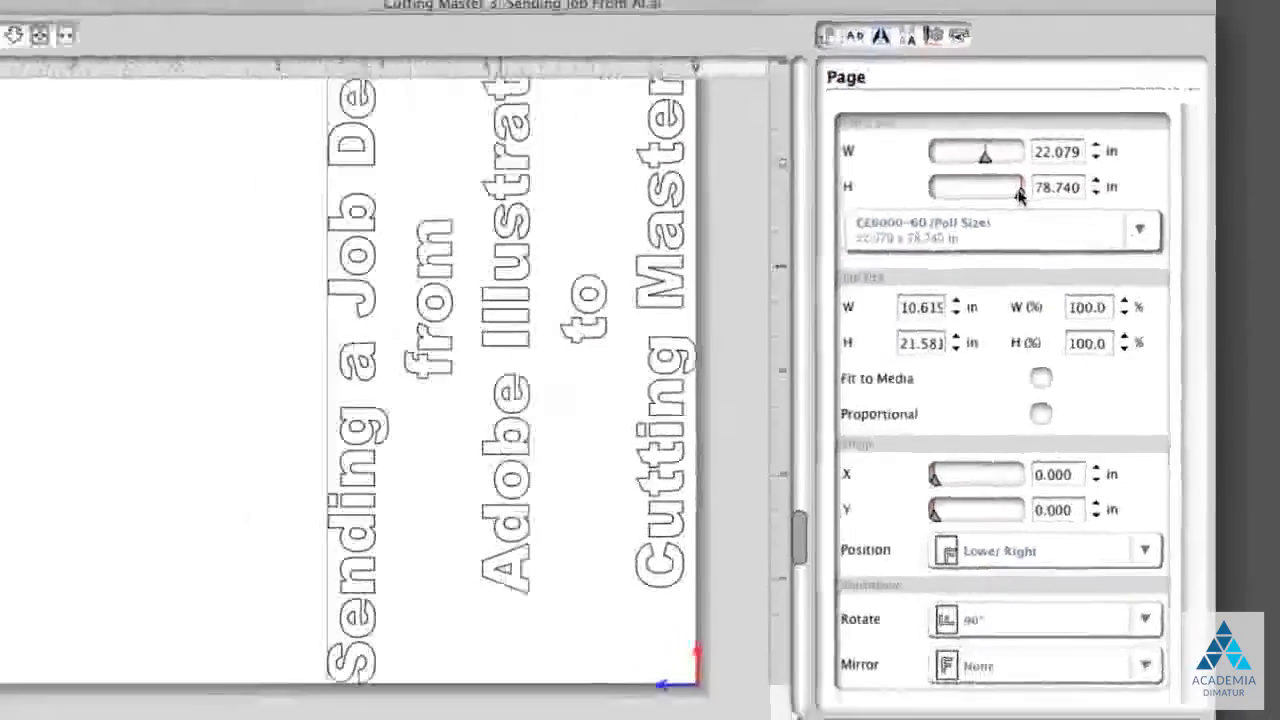
drag(1018, 195, 1002, 195)
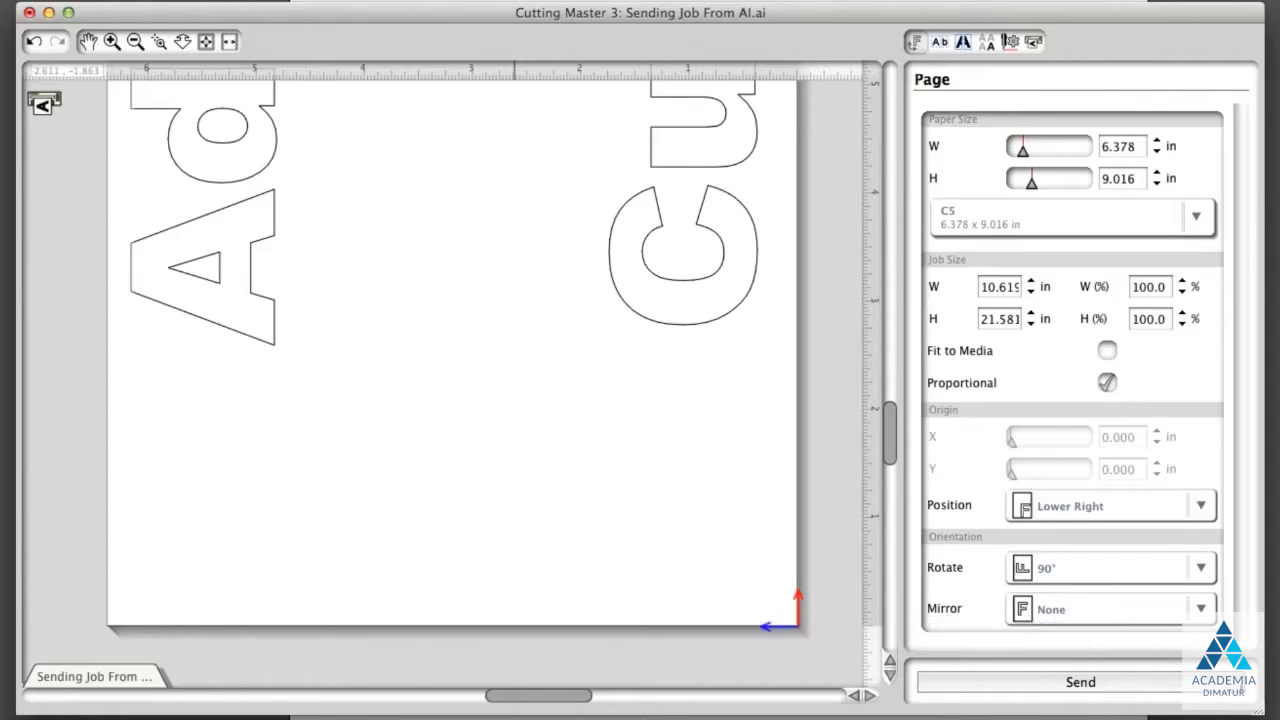
Add a new media size to the predefined paper sizes and title it "24 x 24"
click(1195, 218)
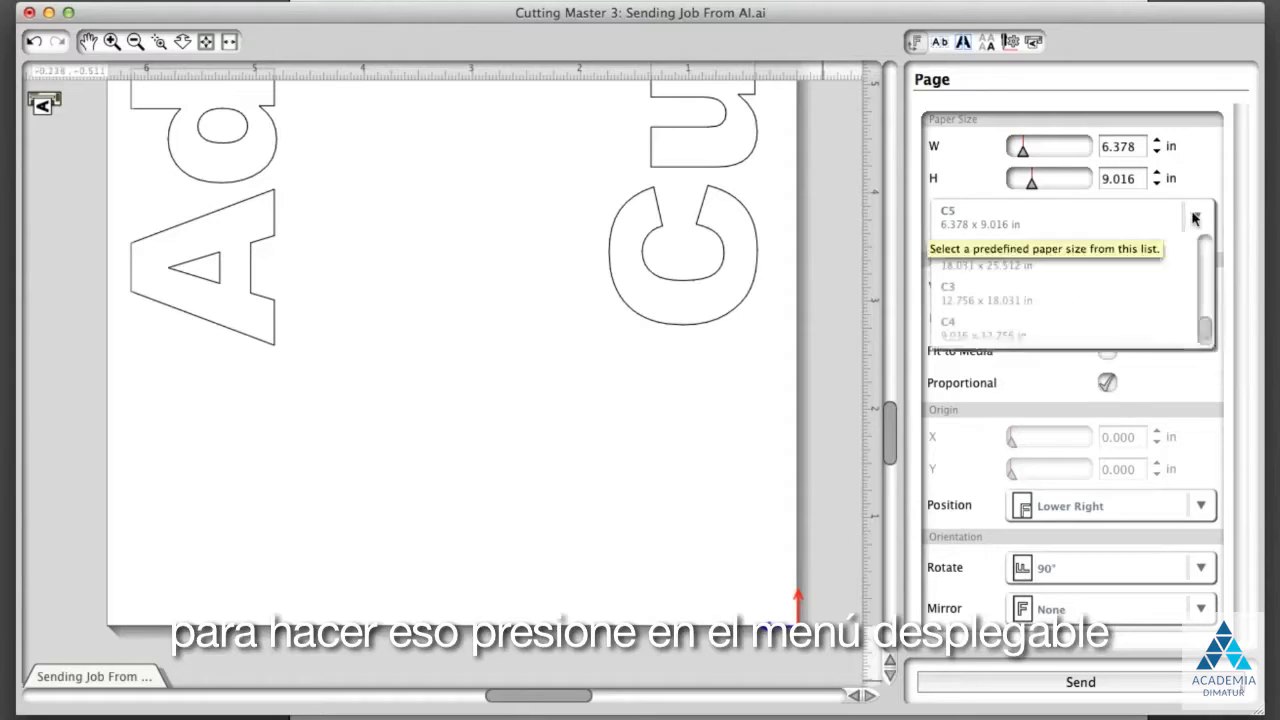
right_click(1121, 272)
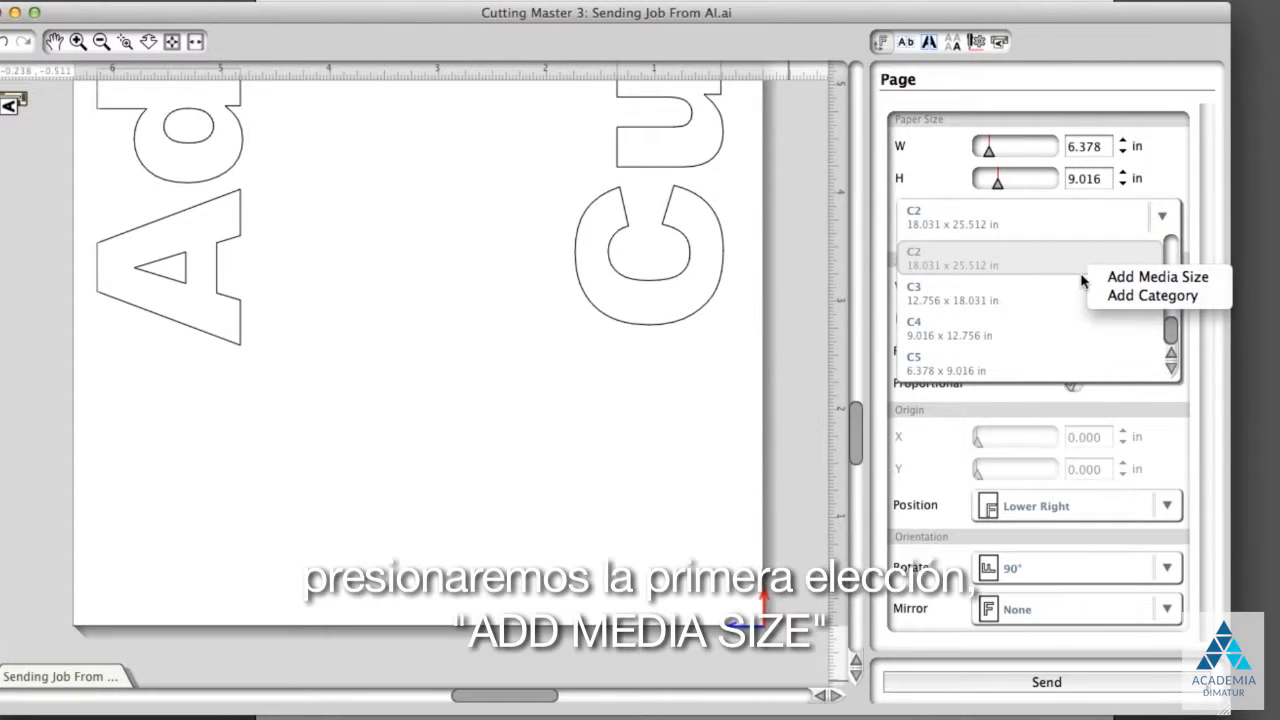
click(1118, 280)
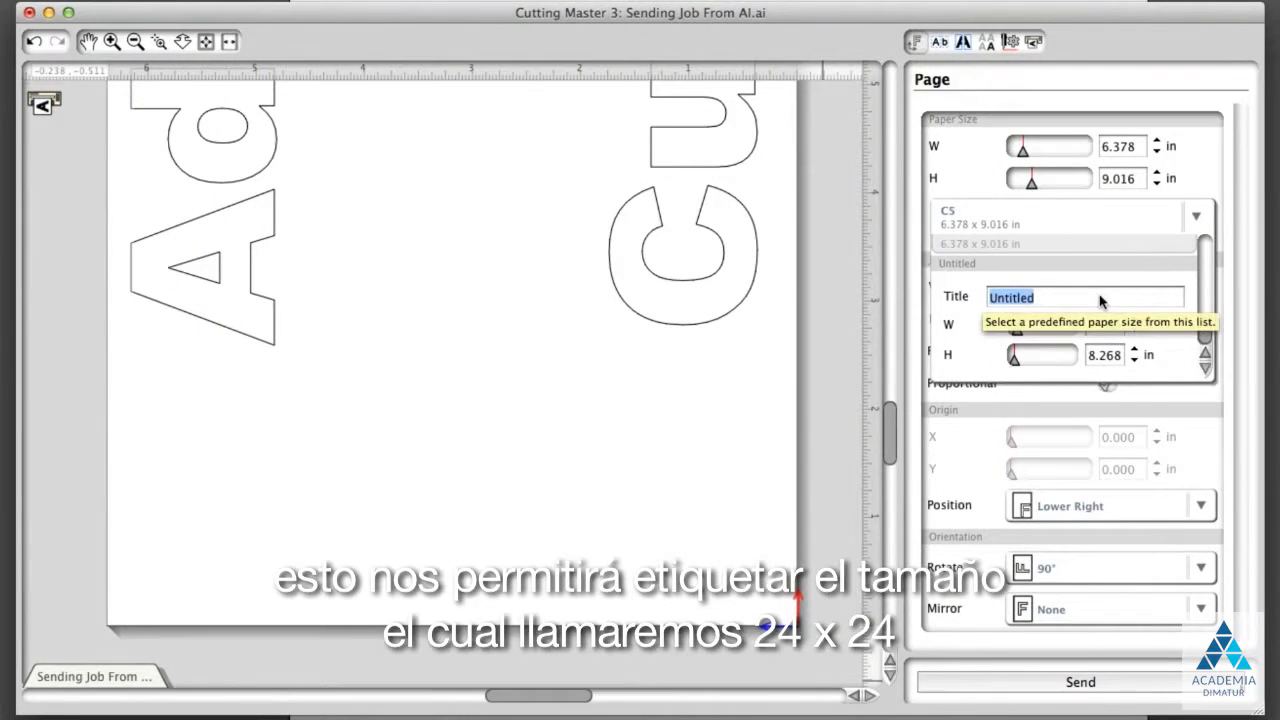
text(24)
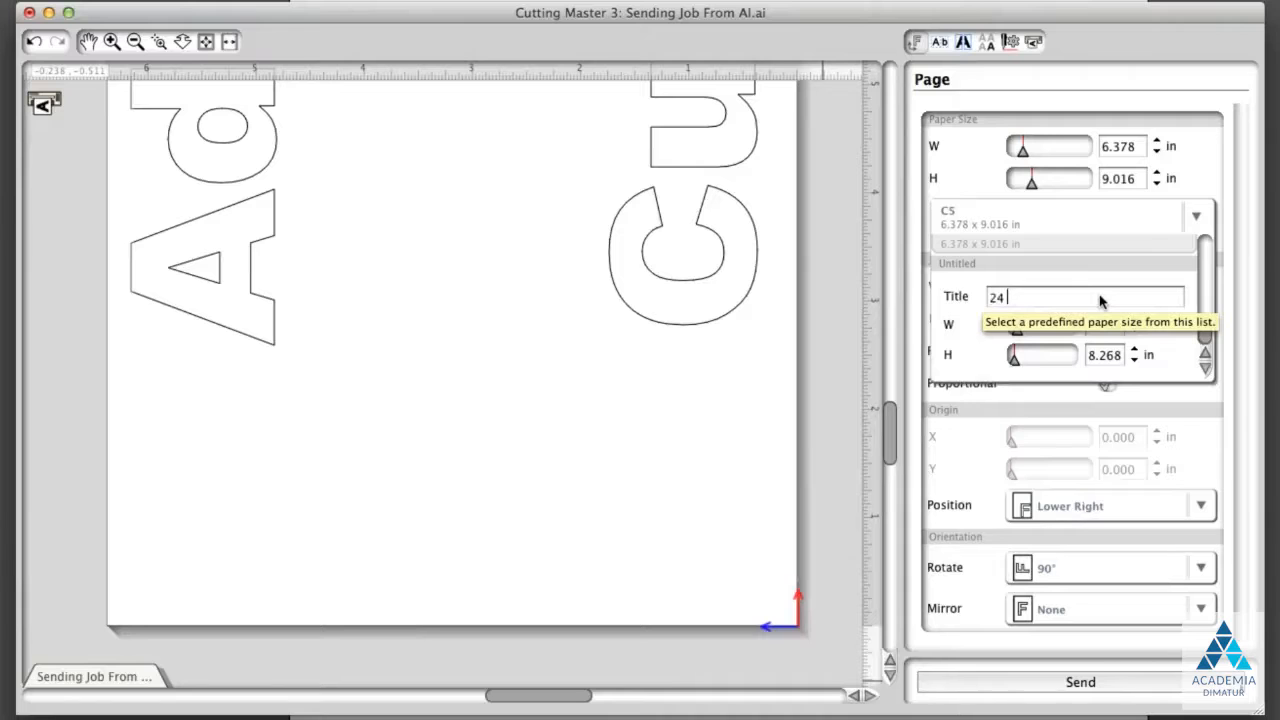
text( x 24)
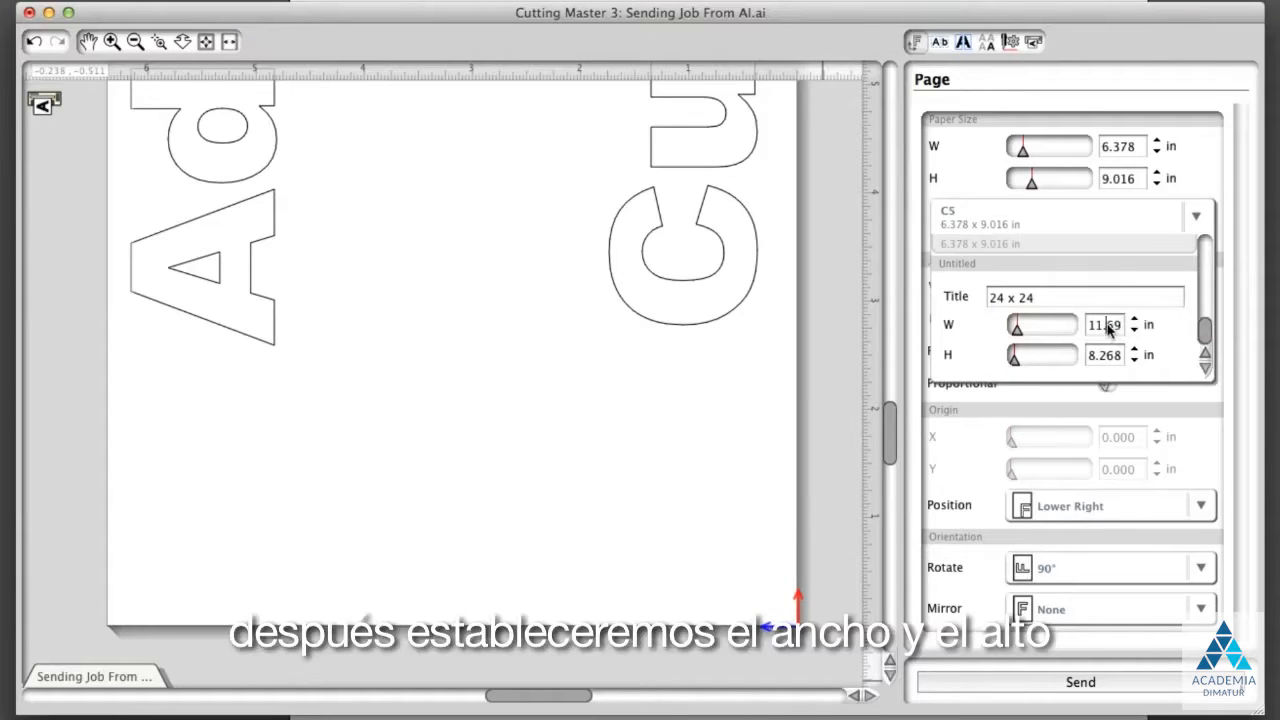
Enter 24 in for both the width and the height of the new media size, and close its entry
double_click(1104, 325)
text(24)
click(1104, 355)
double_click(1104, 356)
text(24)
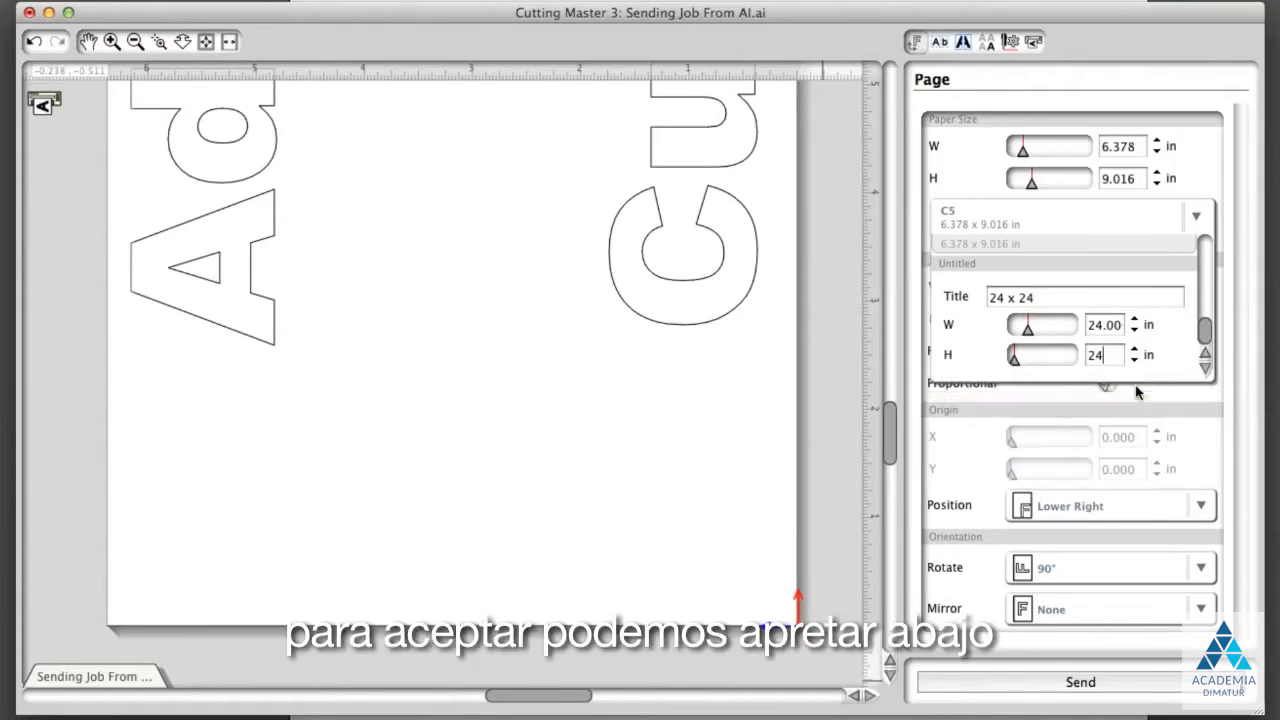
click(1200, 396)
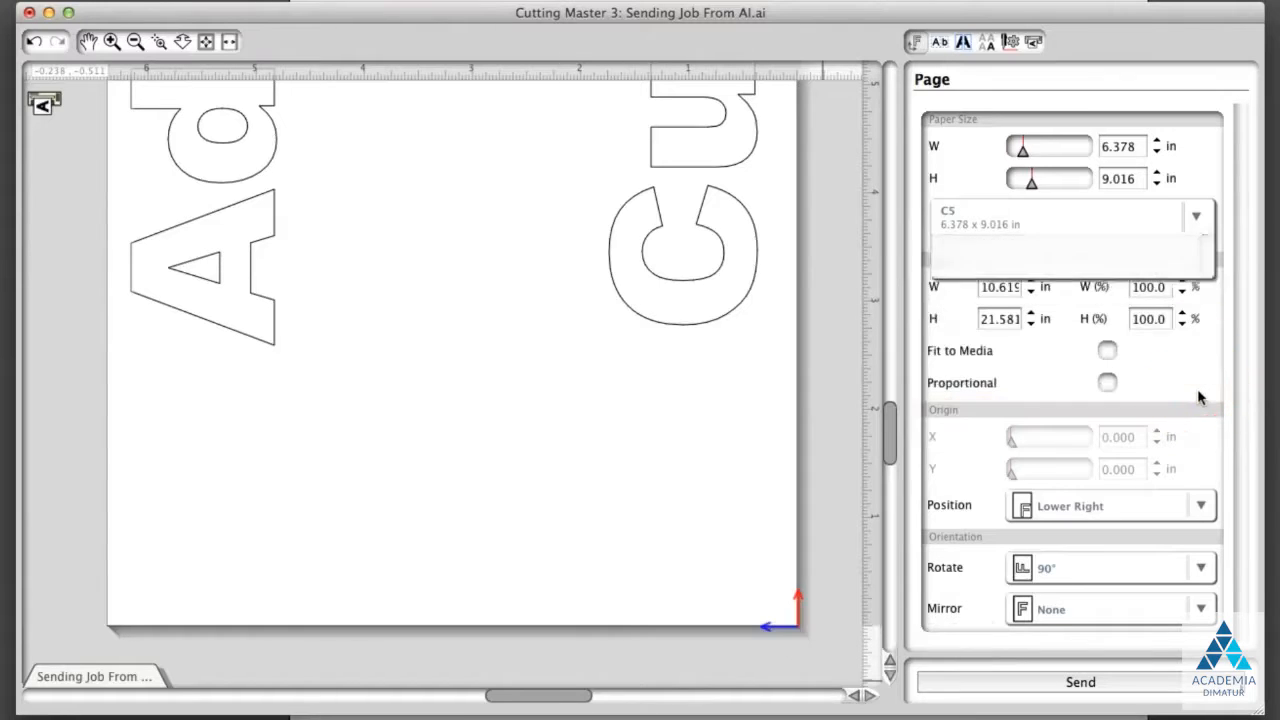
Rename the Untitled category that holds the 24 x 24 media size to "My Medias"
click(1196, 216)
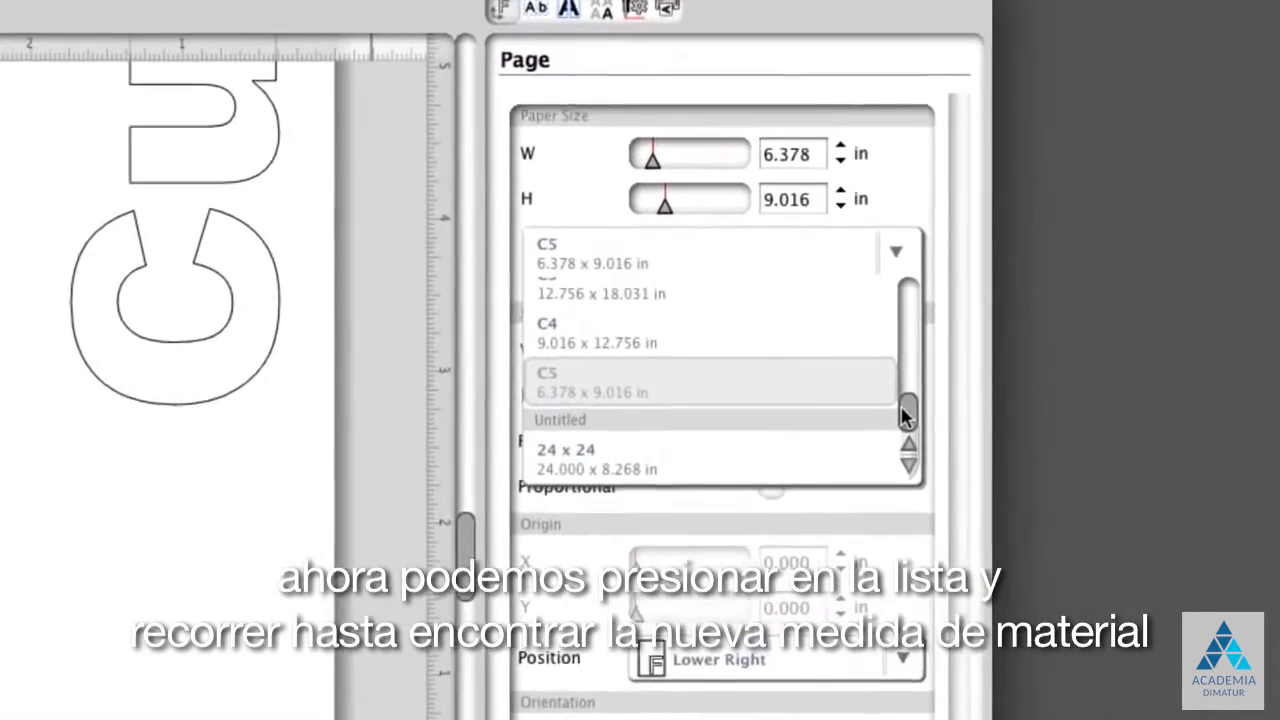
drag(904, 412, 906, 419)
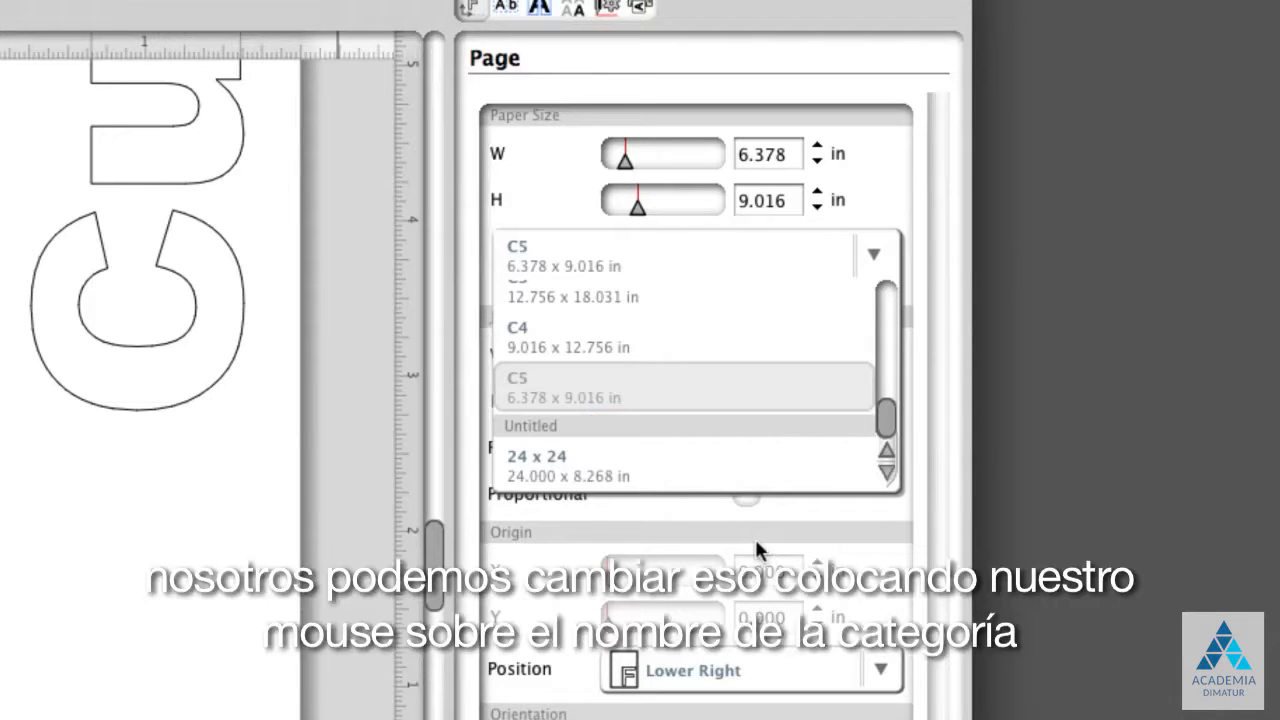
mouse_move(556, 422)
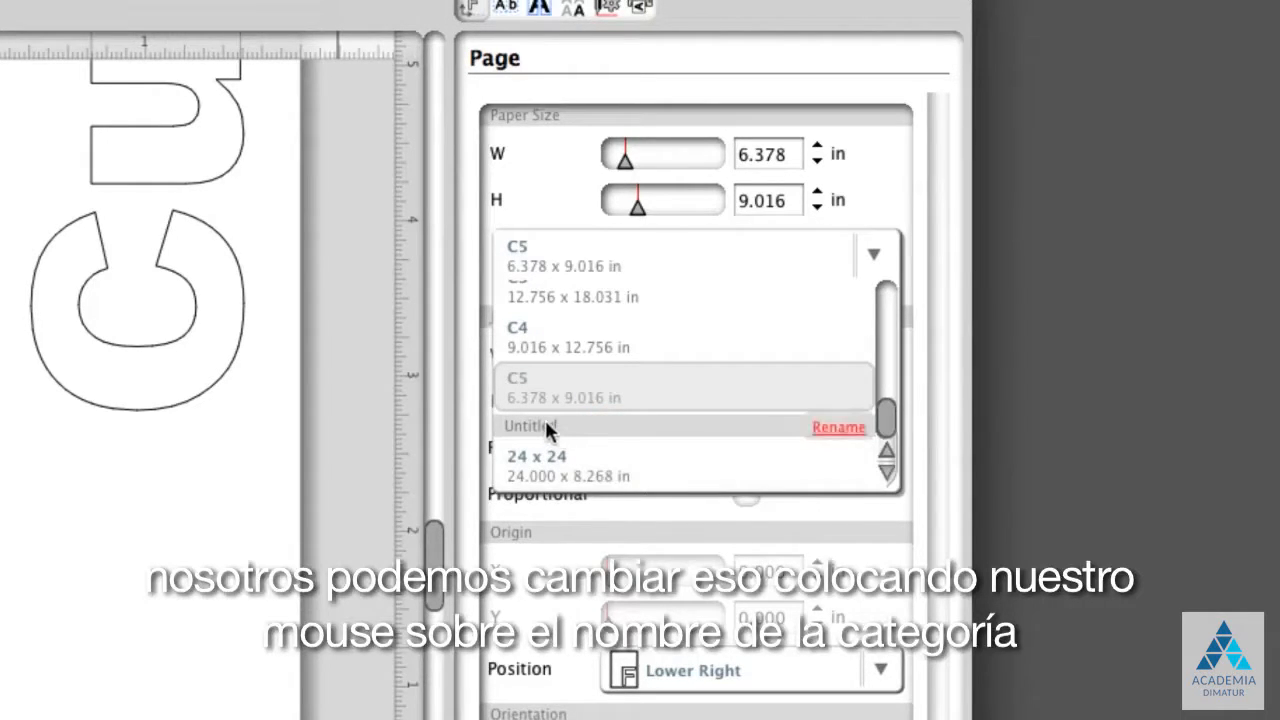
click(830, 428)
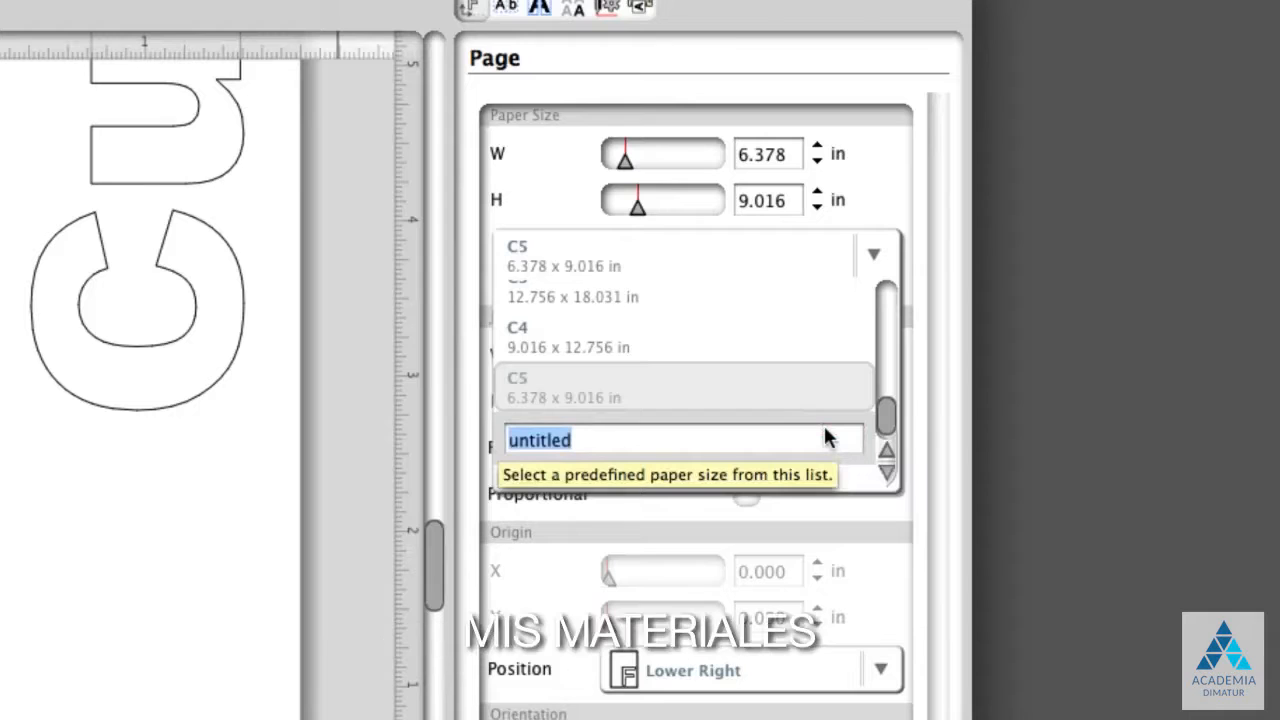
text(My Medias)
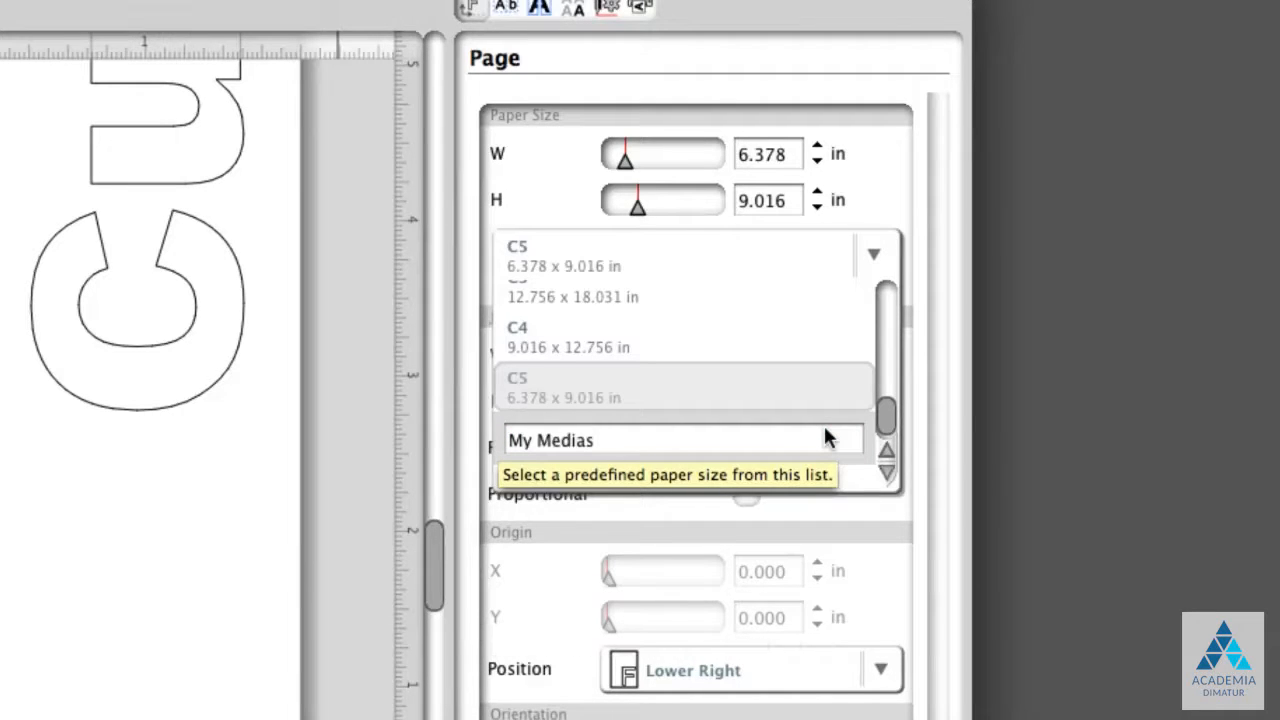
key(Return)
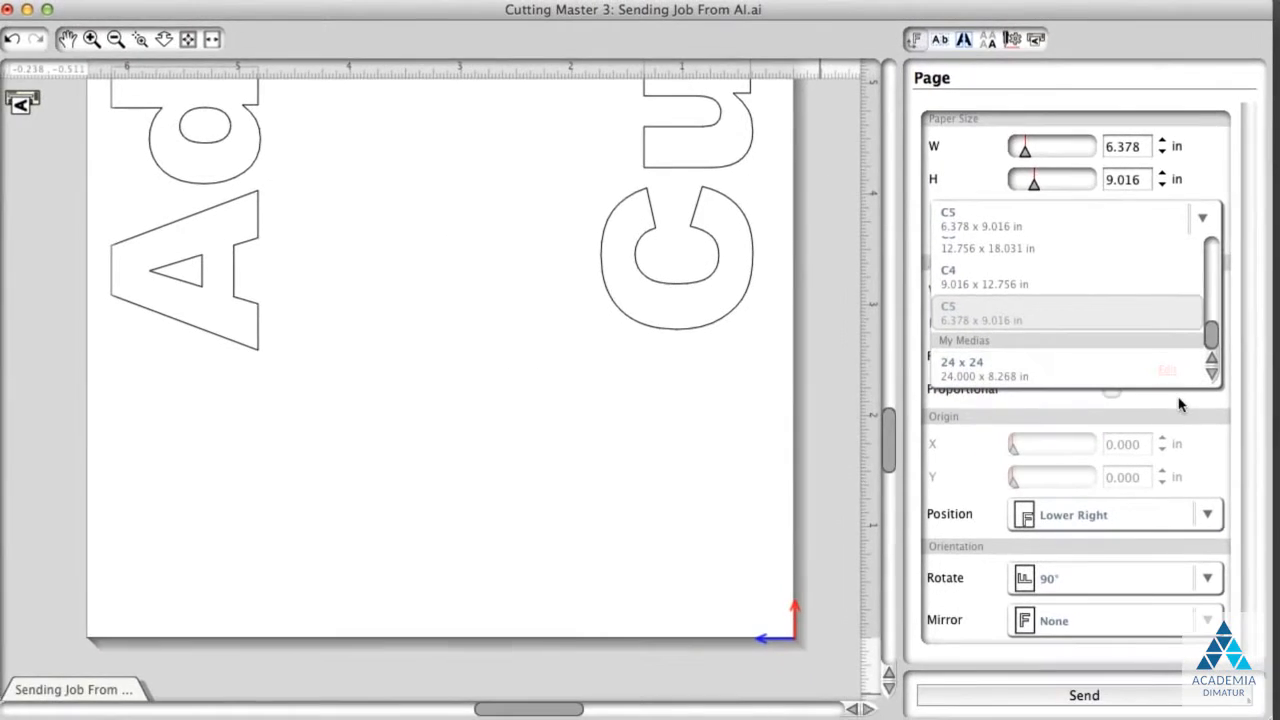
click(1152, 413)
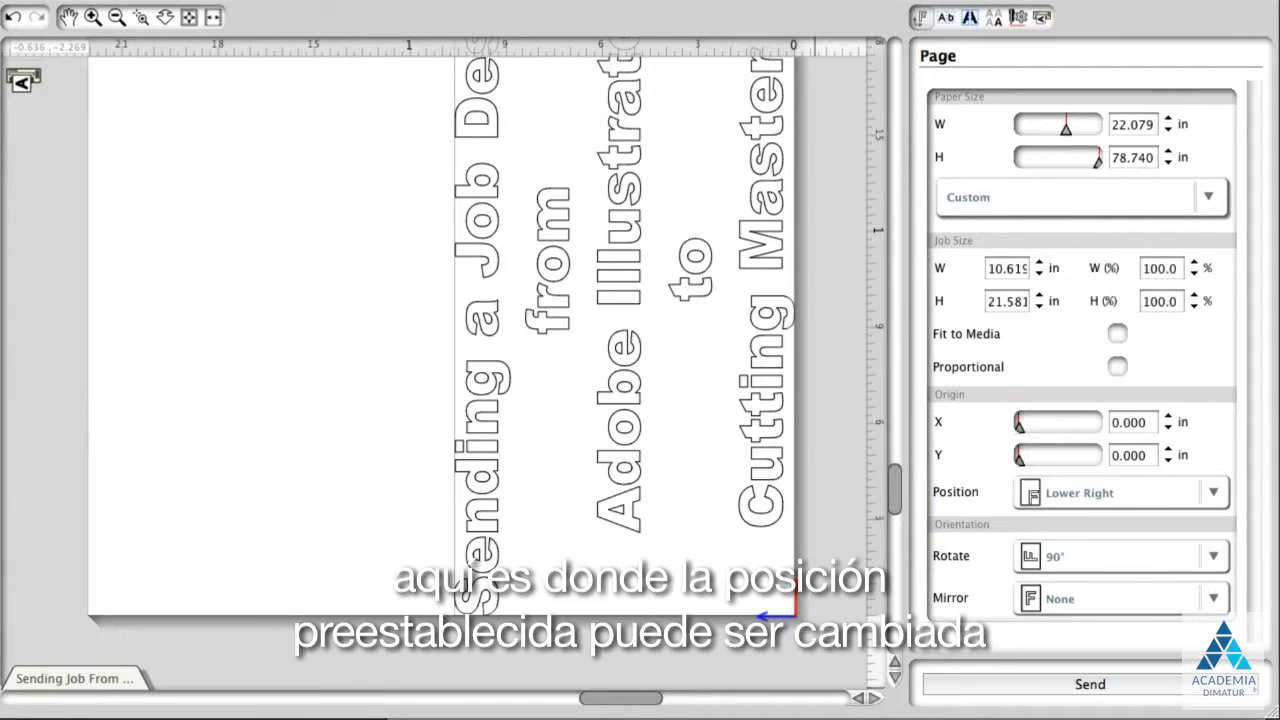
Review the available job position options under Origin, keeping Lower Right
click(1213, 492)
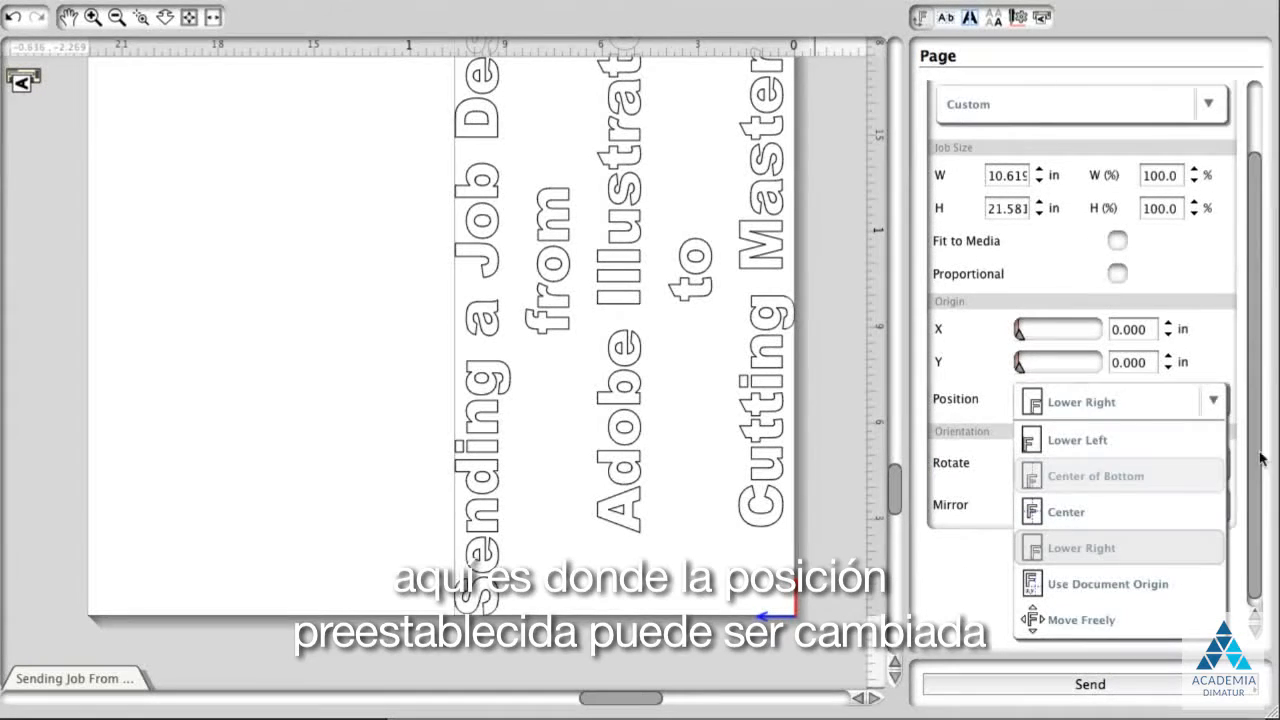
click(1214, 406)
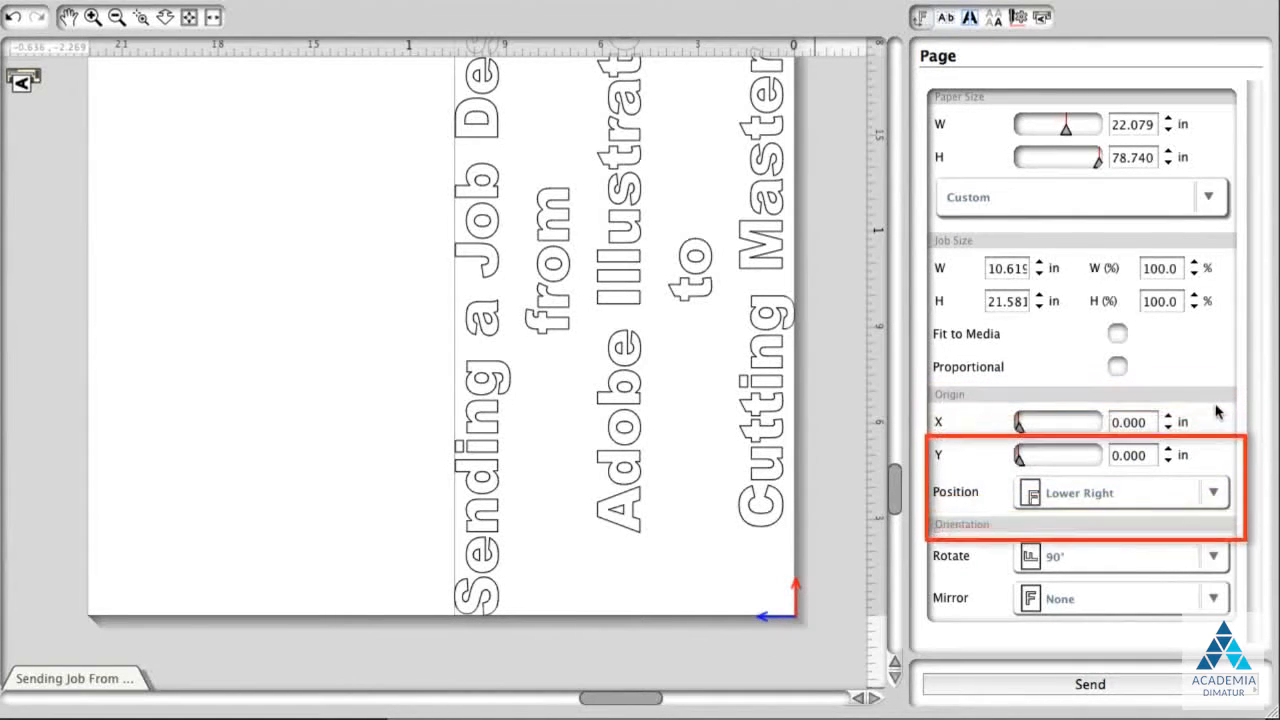
Check the rotation options, keeping 90°, and try mirroring the design horizontally and vertically
click(1215, 558)
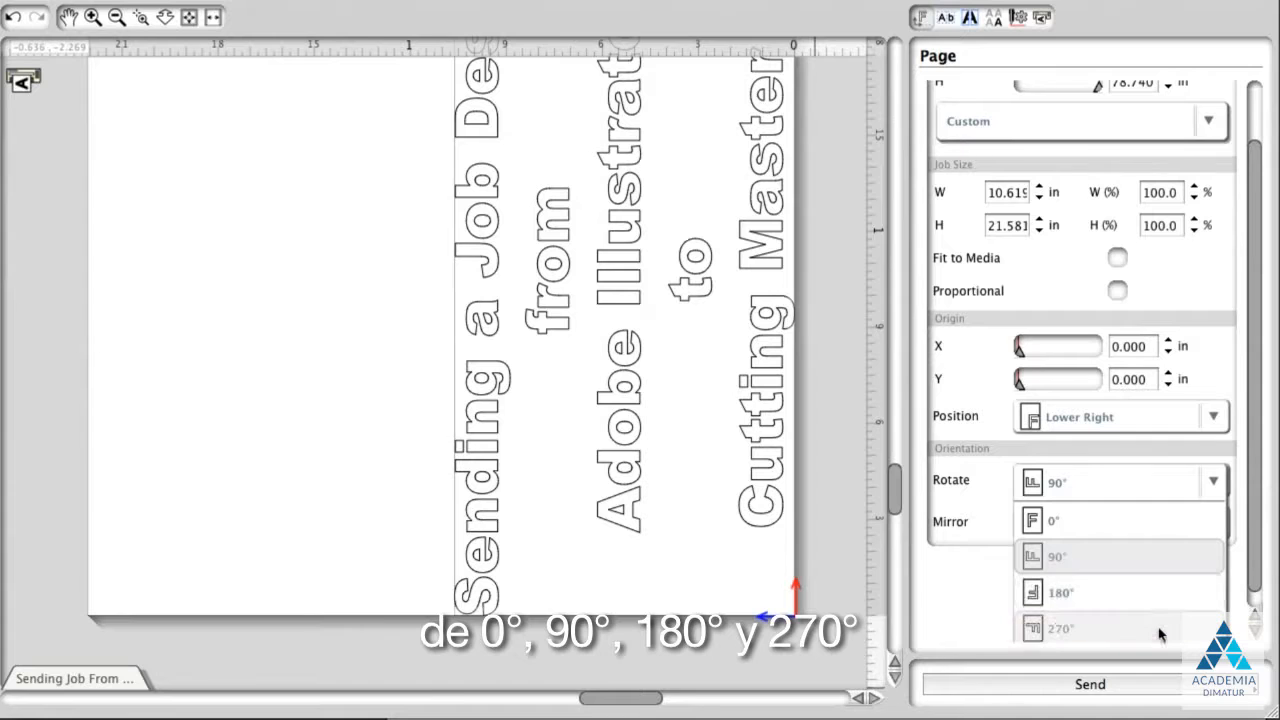
click(998, 588)
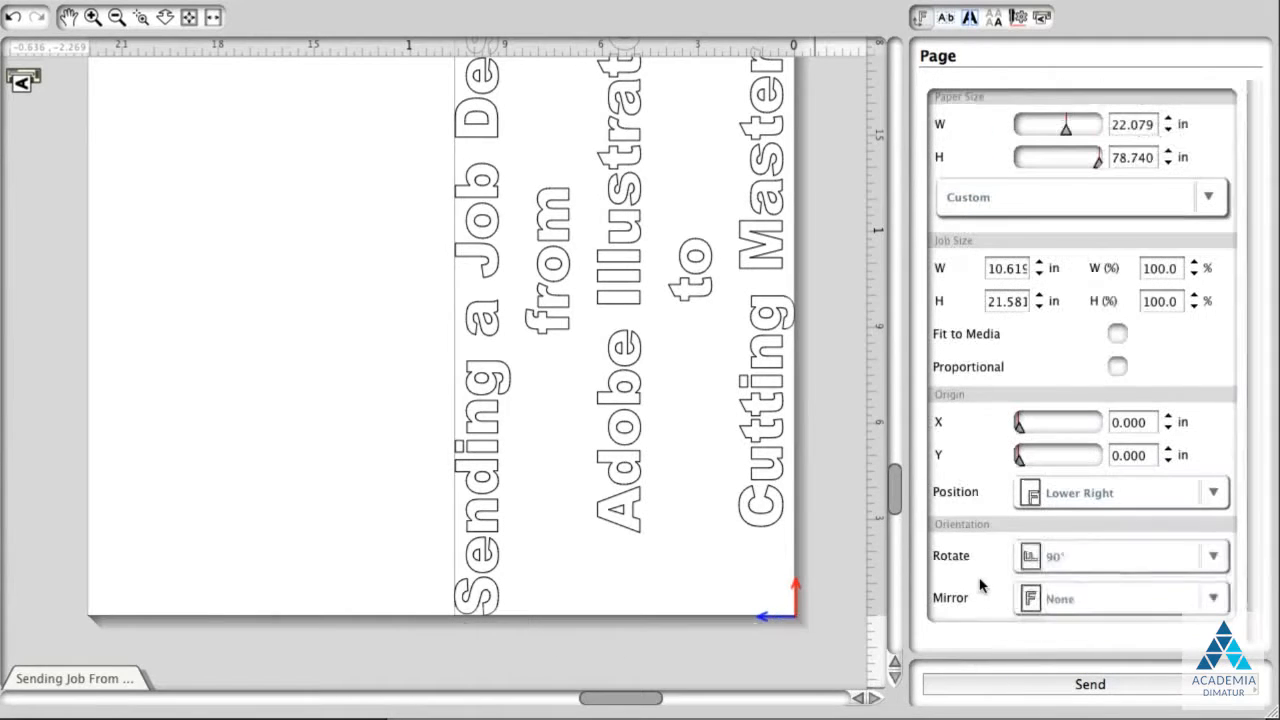
click(1214, 598)
click(1133, 553)
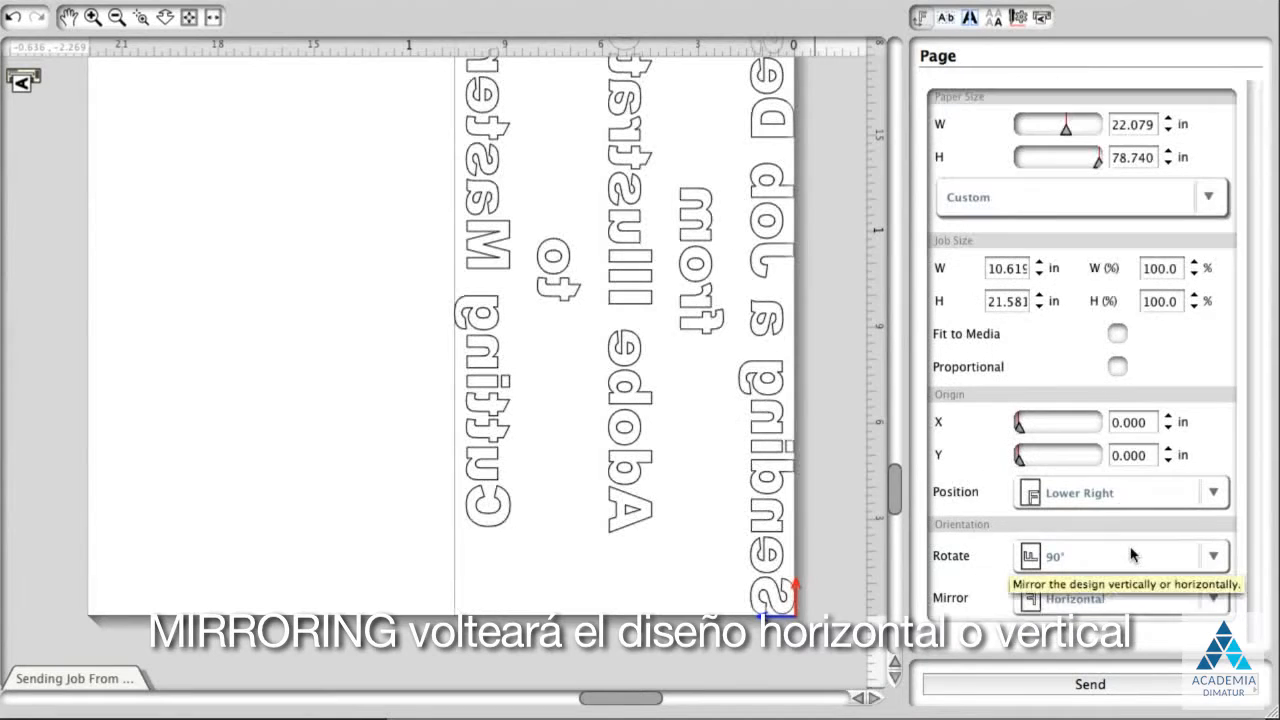
click(1183, 601)
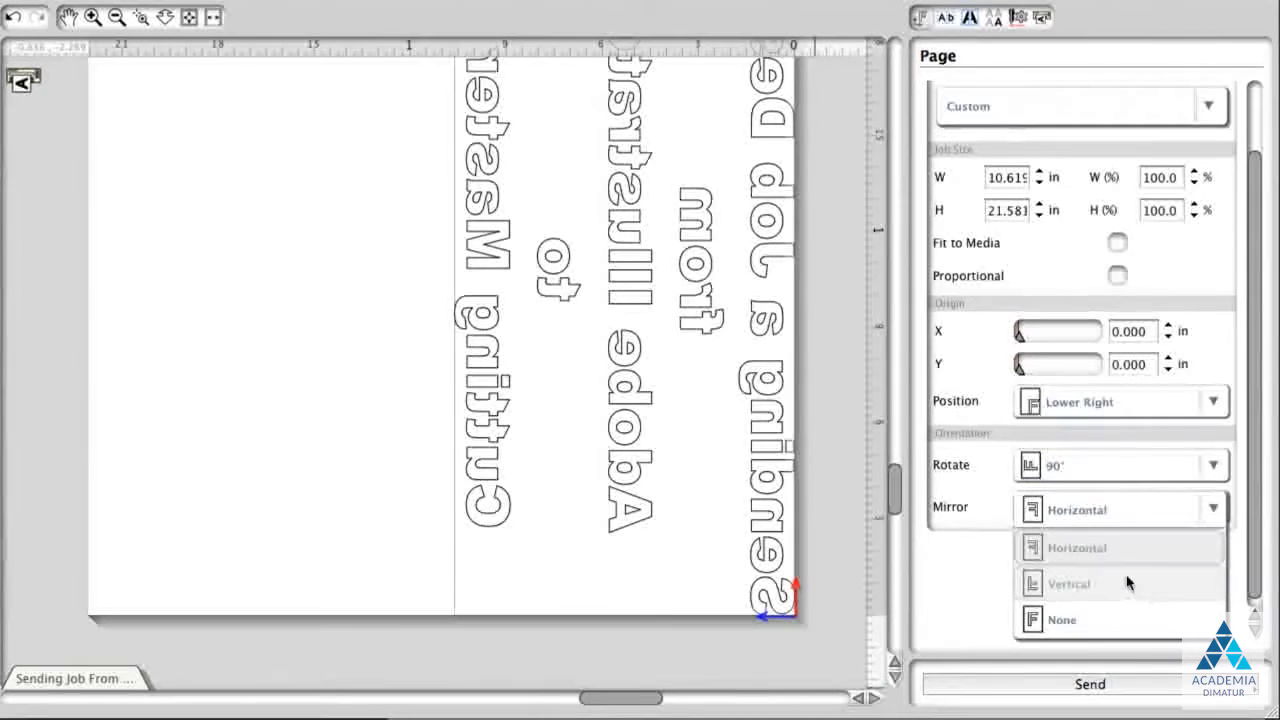
click(1124, 577)
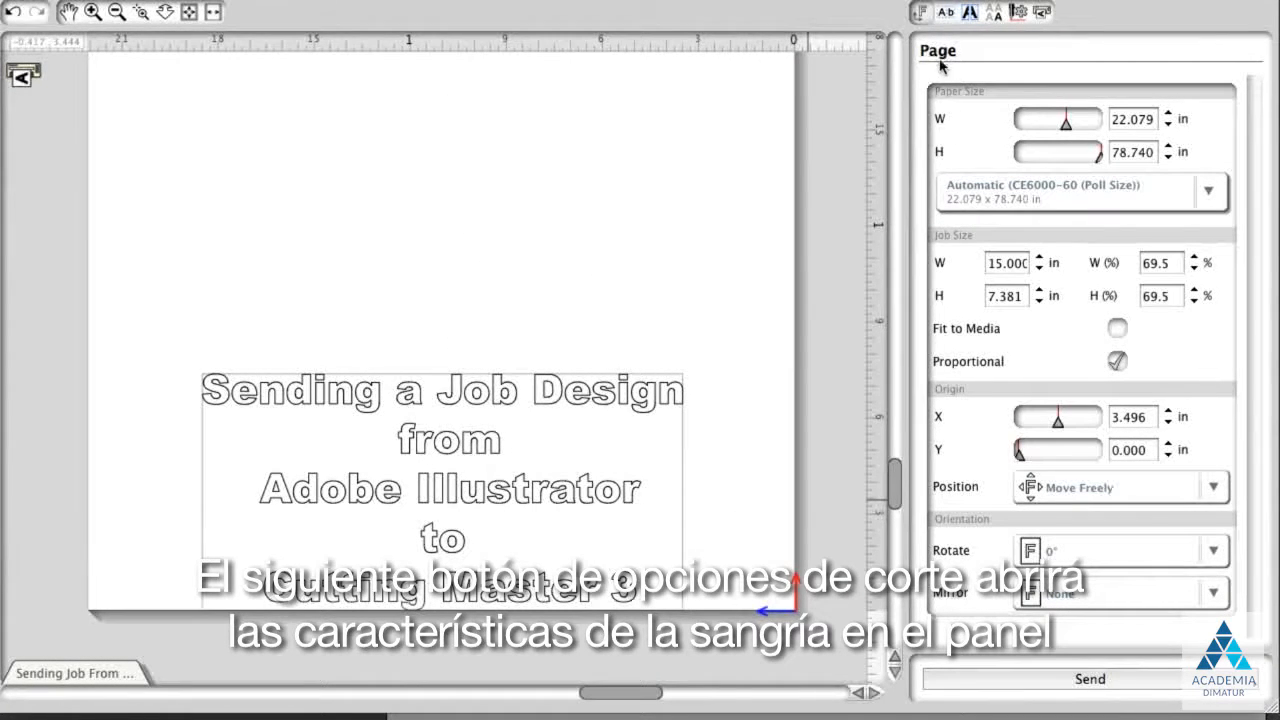
Turn on the weed border in the weed settings and nudge the design sideways on the page
click(946, 13)
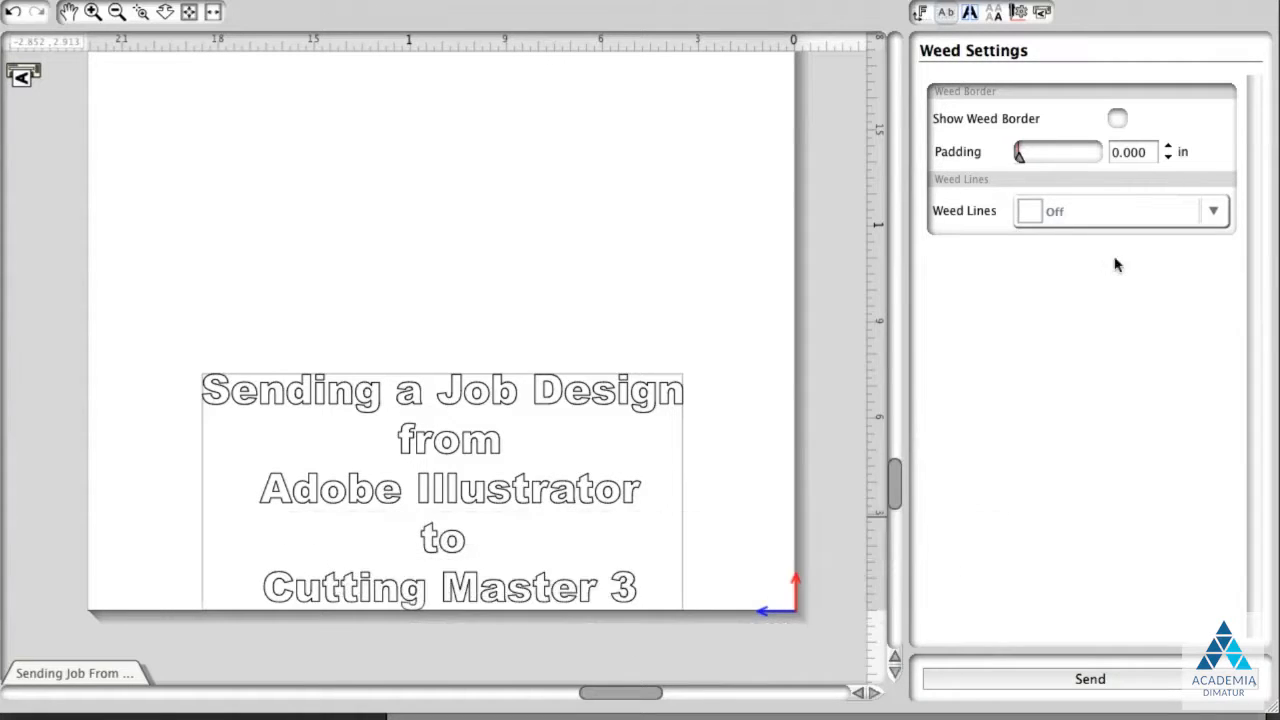
click(1118, 119)
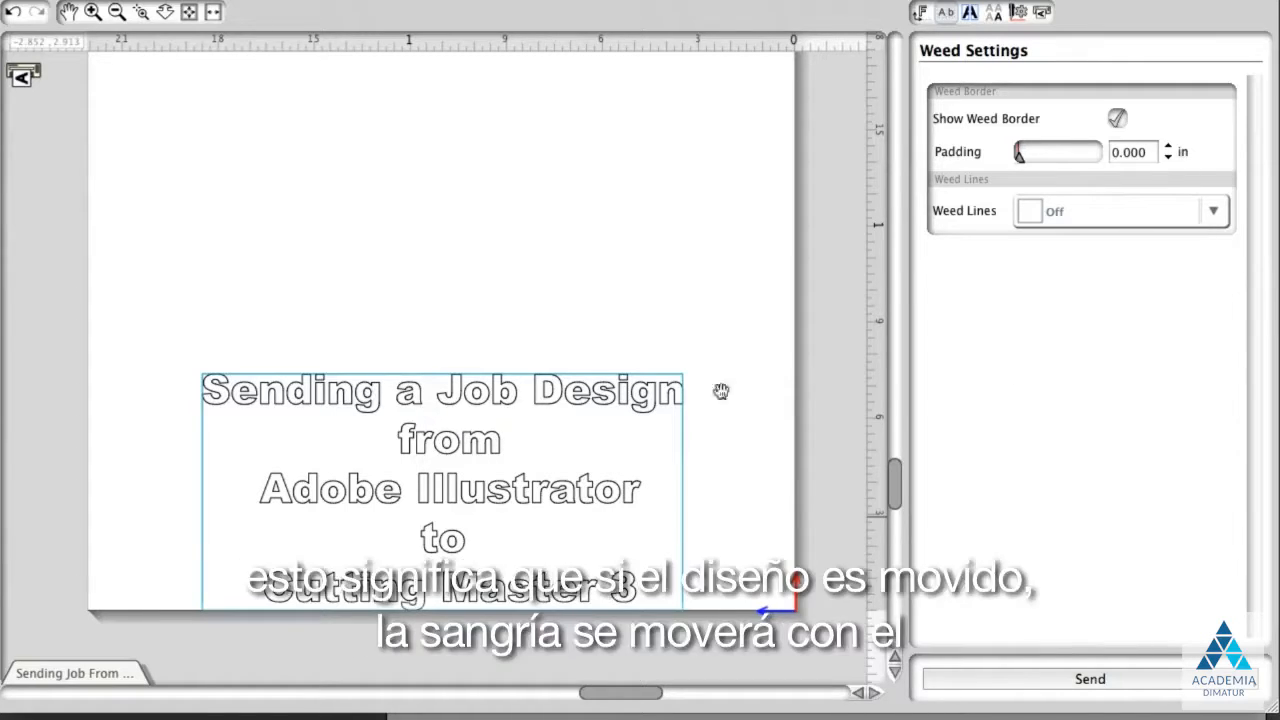
mouse_move(483, 473)
mouse_down()
mouse_move(485, 441)
mouse_move(525, 389)
mouse_move(426, 408)
mouse_move(509, 463)
mouse_move(481, 481)
mouse_up()
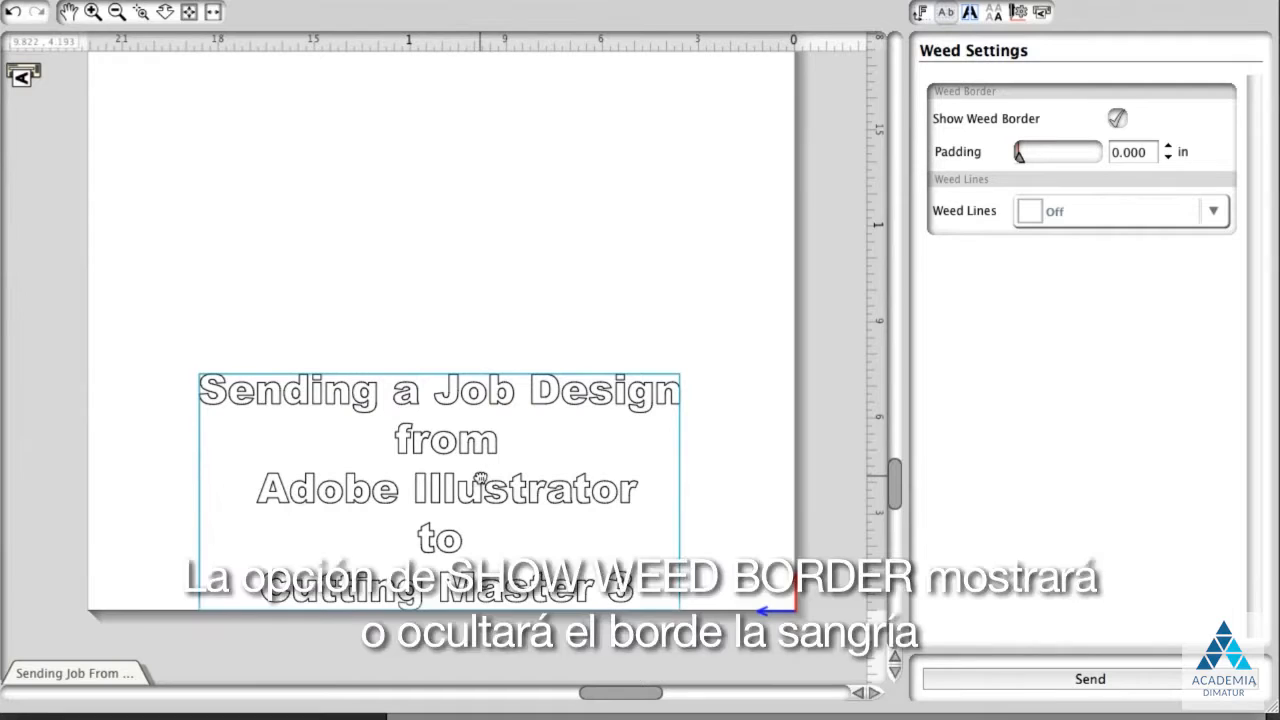
Hide and show the weed border again, and set its padding to 0.773 in
click(1118, 119)
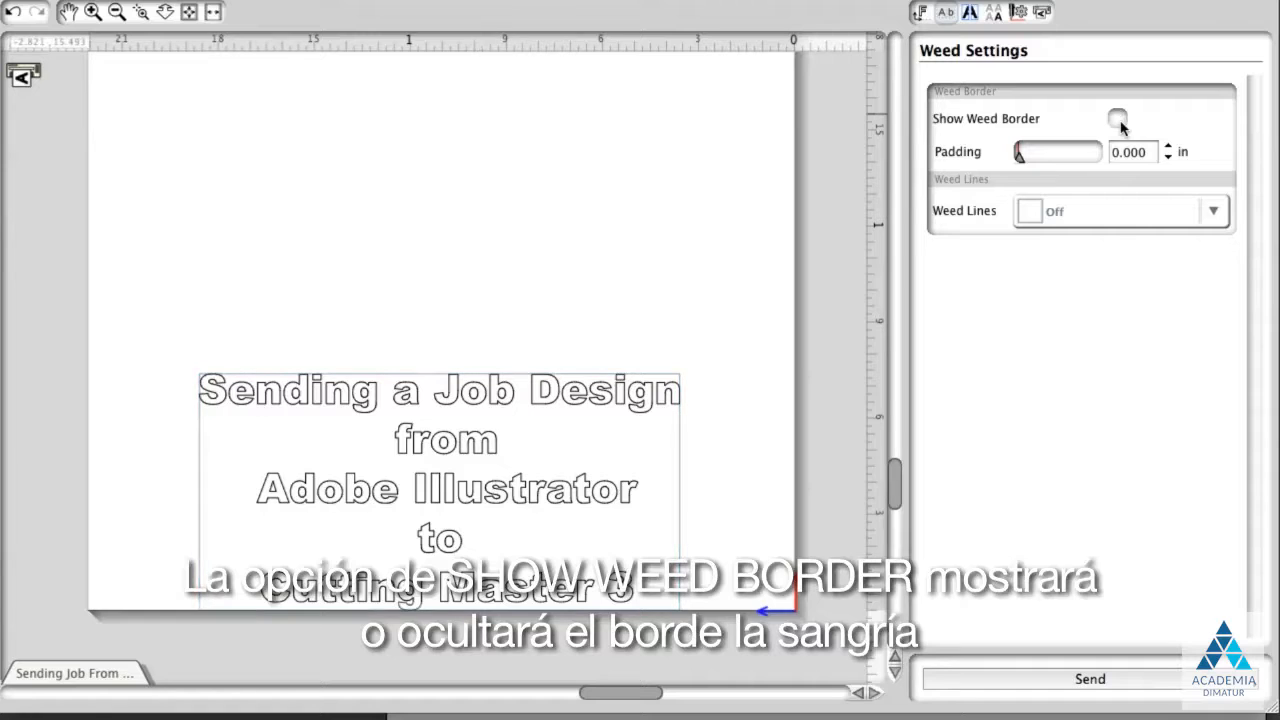
click(1119, 121)
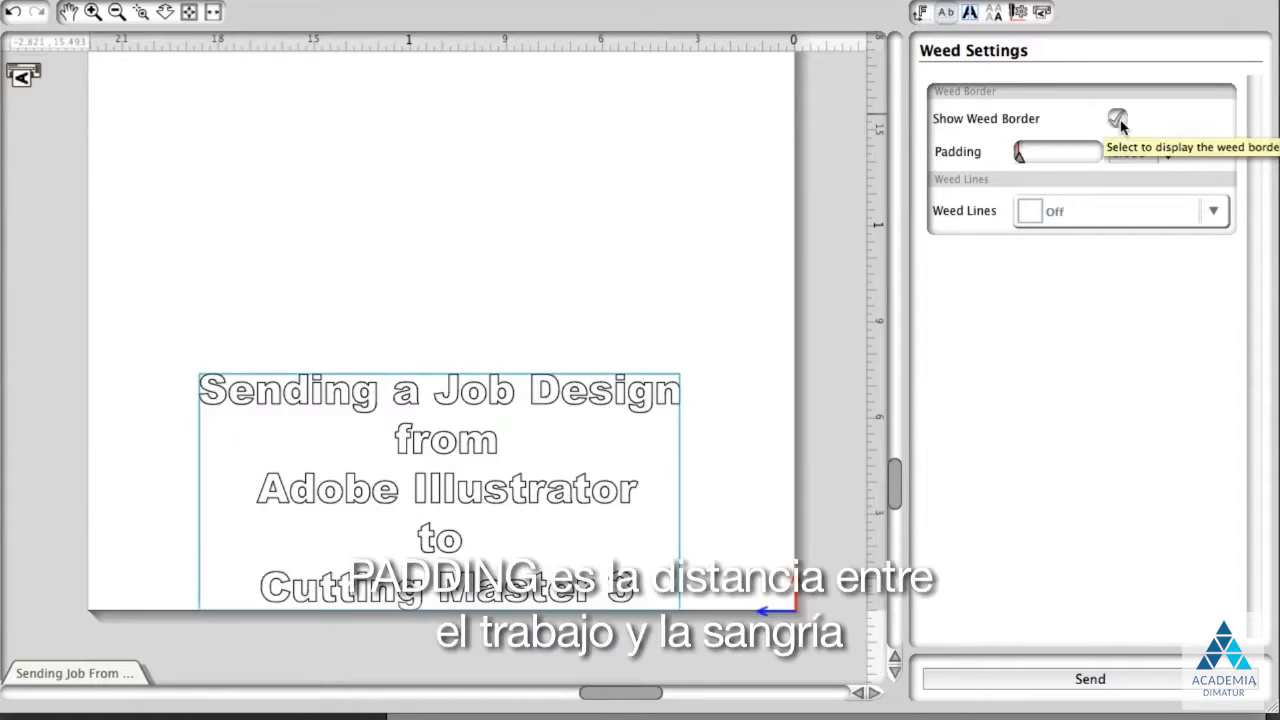
mouse_move(1022, 163)
mouse_down()
mouse_move(1061, 163)
mouse_move(1034, 163)
mouse_up()
Try the Horizontal and Vertical weed lines and set them to H / V
click(1175, 211)
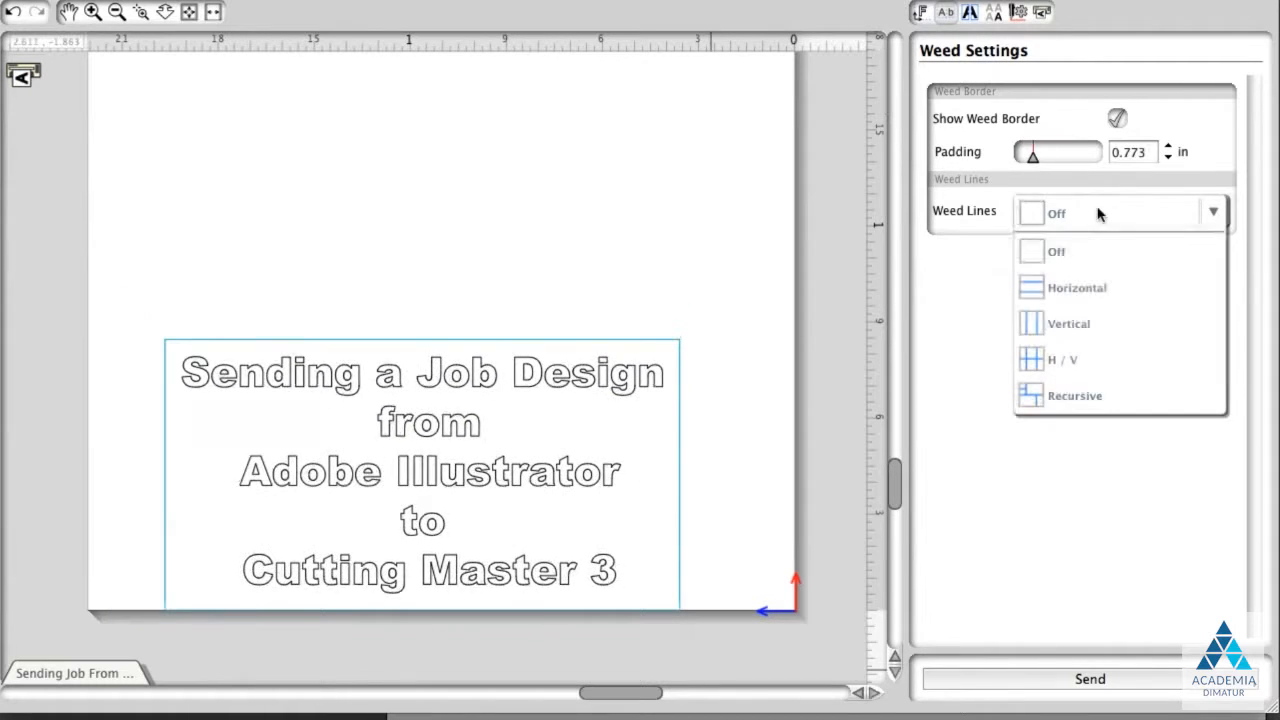
click(1120, 292)
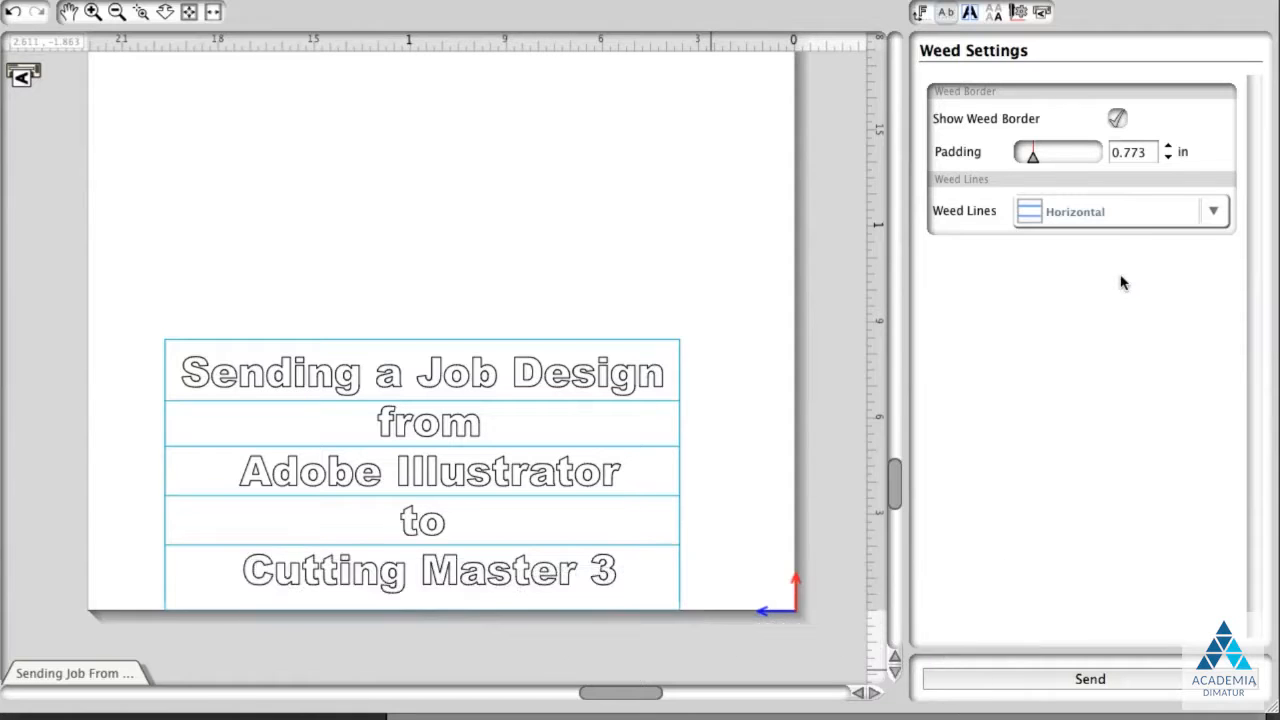
click(1120, 214)
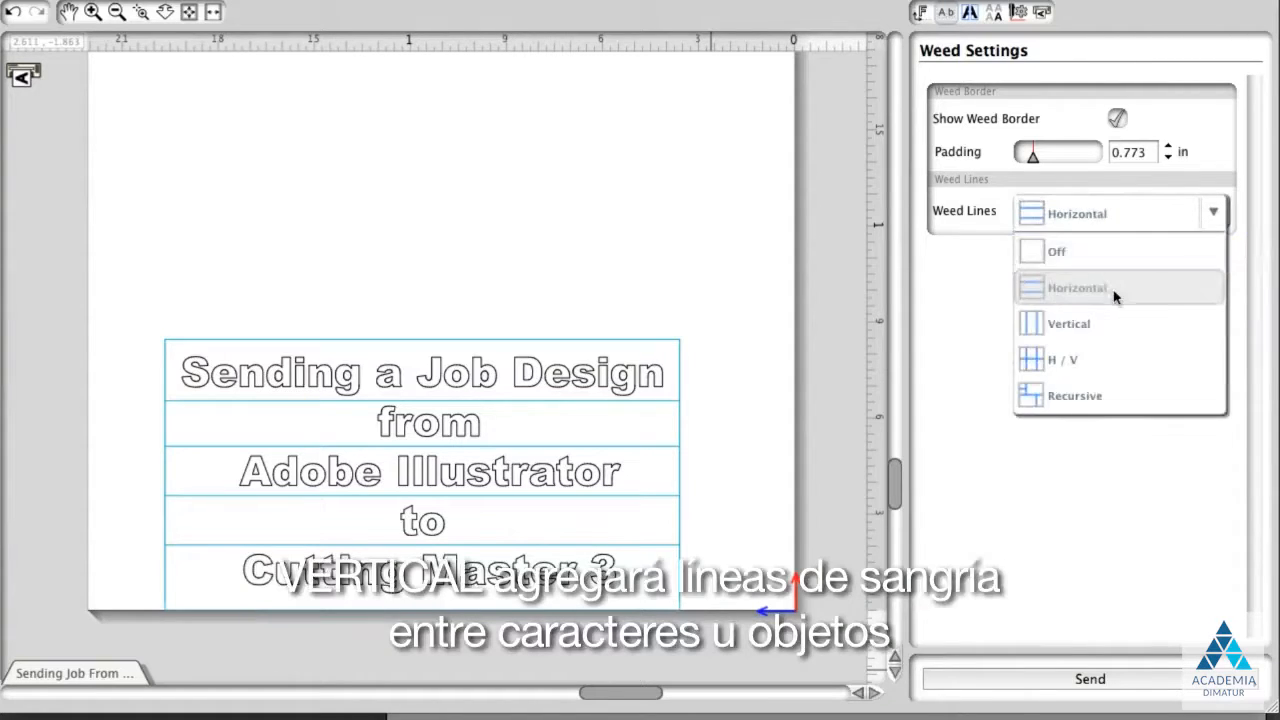
click(1115, 325)
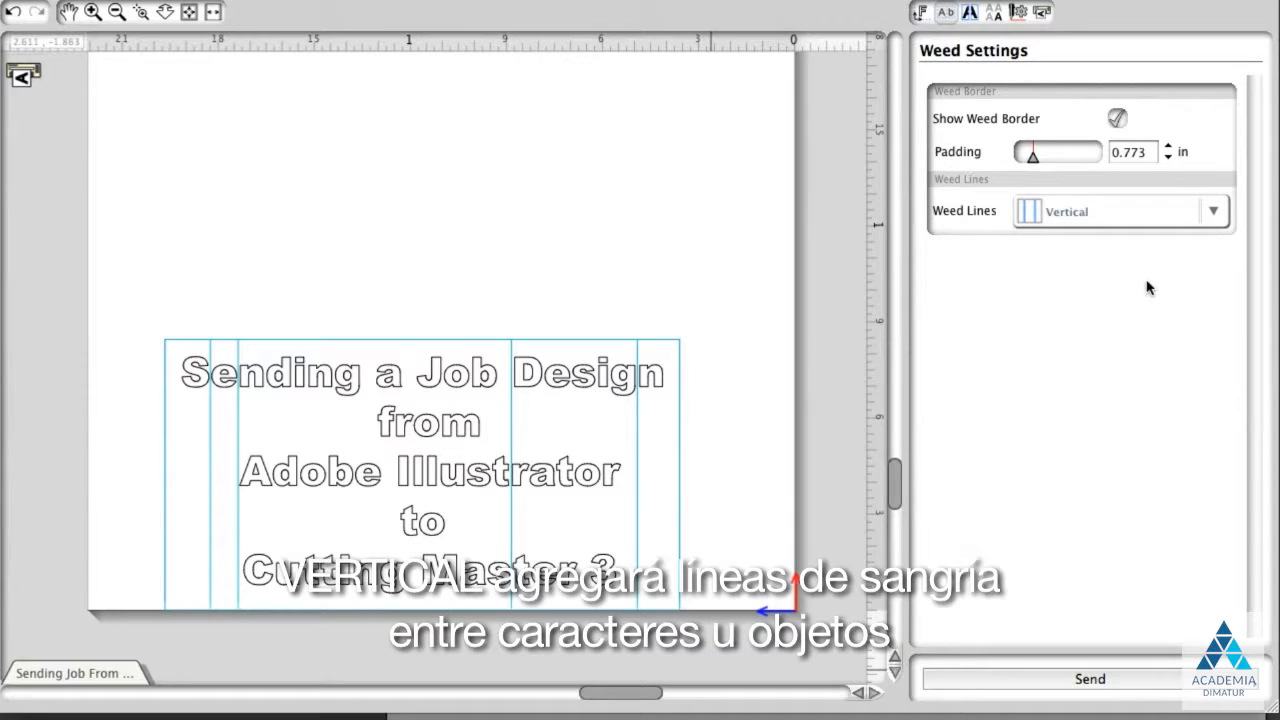
click(1123, 210)
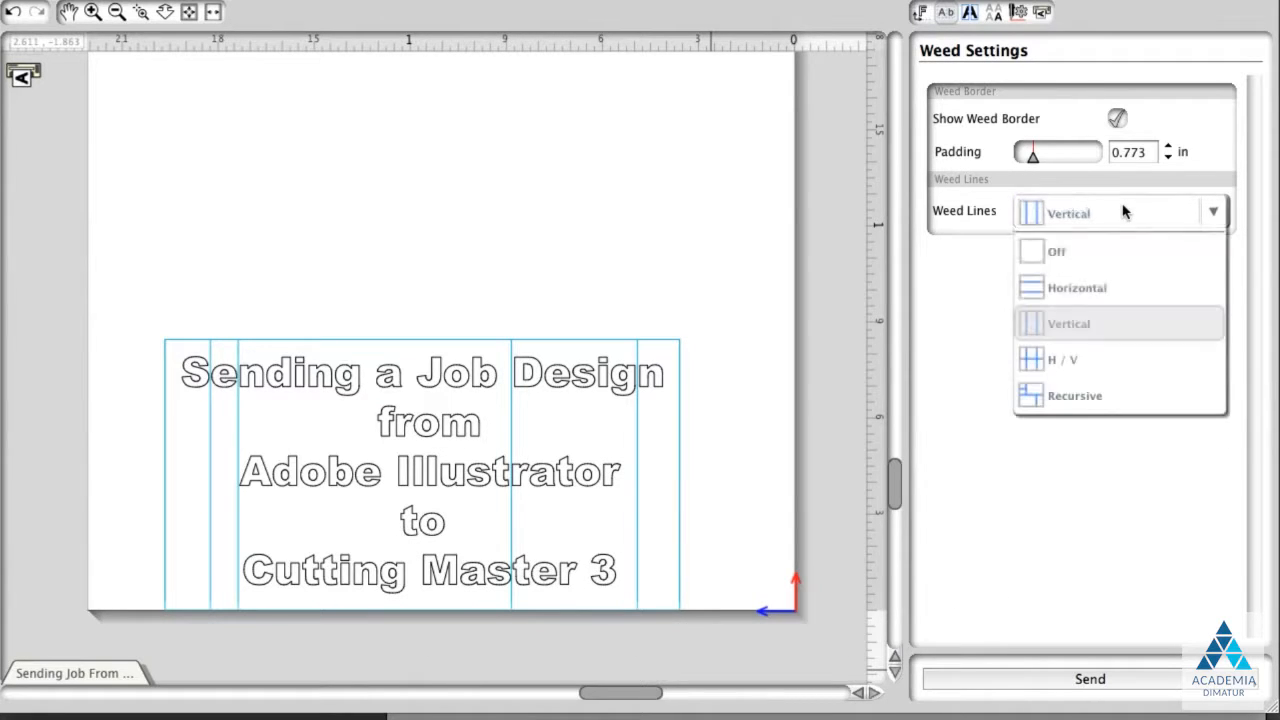
click(1089, 352)
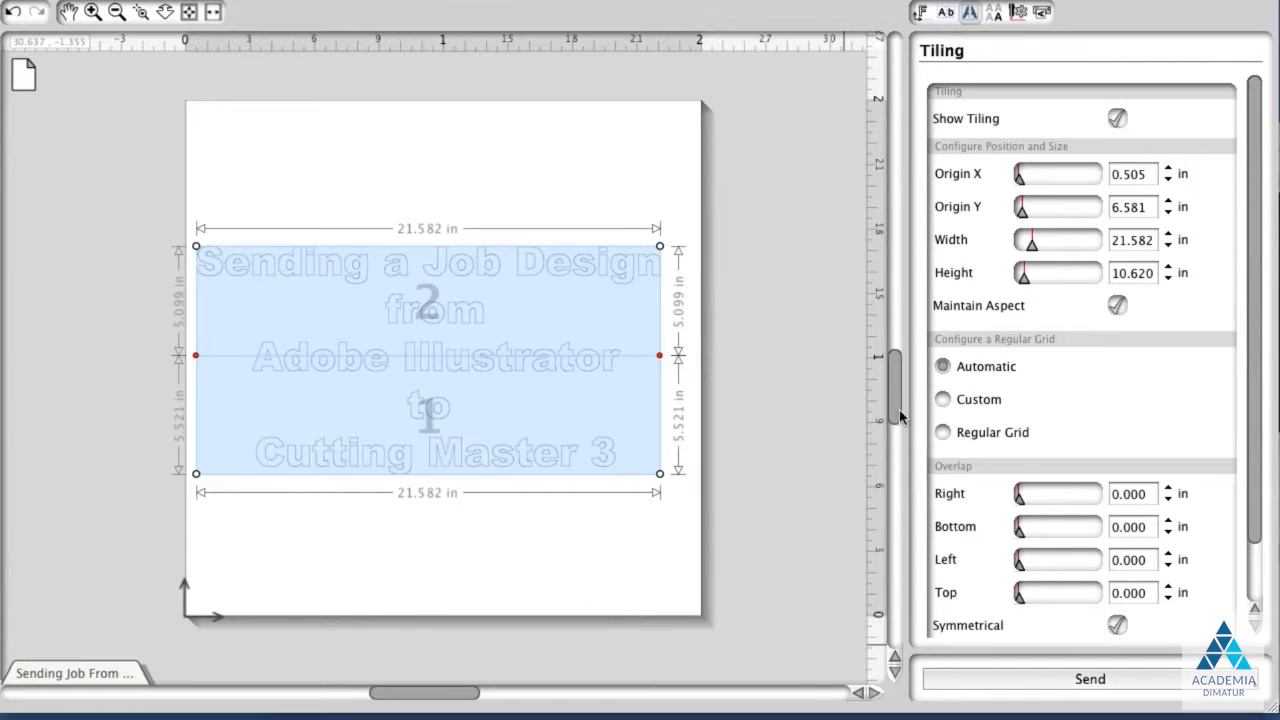
Return to the page settings and examine how the job scaled to 400% fits across the media in the preview
click(921, 13)
click(118, 14)
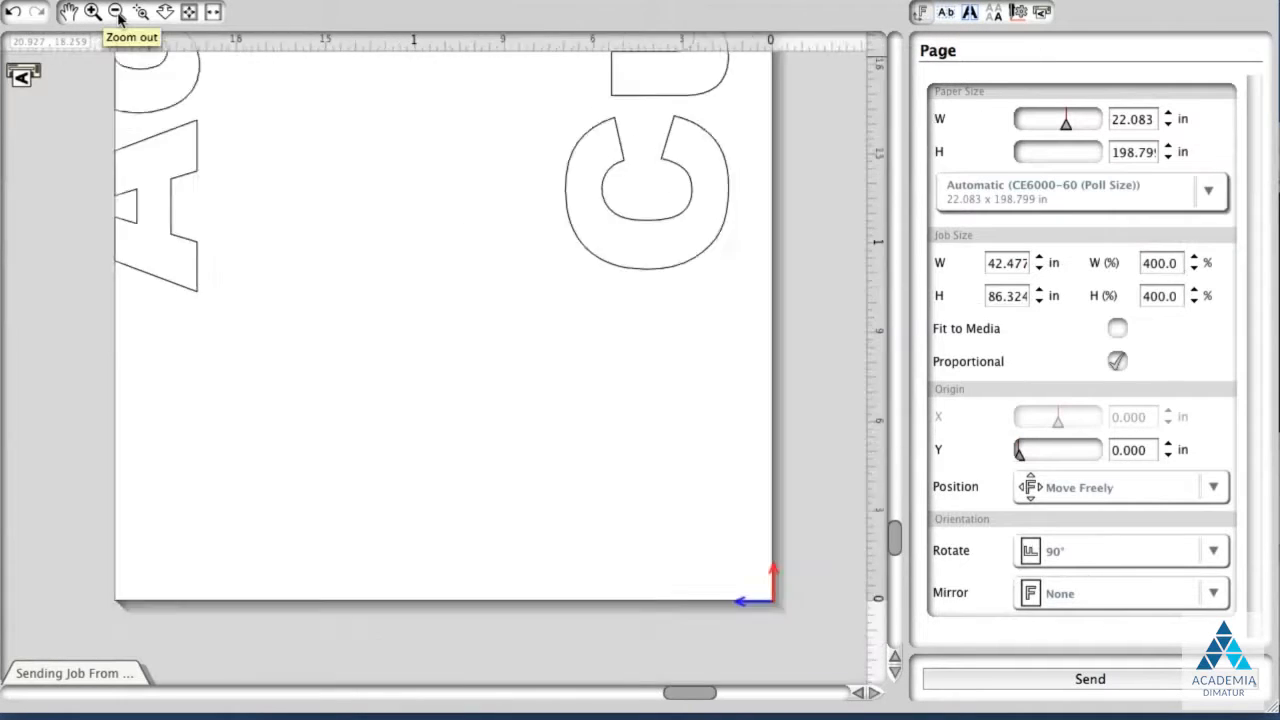
click(118, 14)
click(118, 14)
click(118, 14)
click(118, 14)
click(118, 14)
click(118, 14)
click(118, 14)
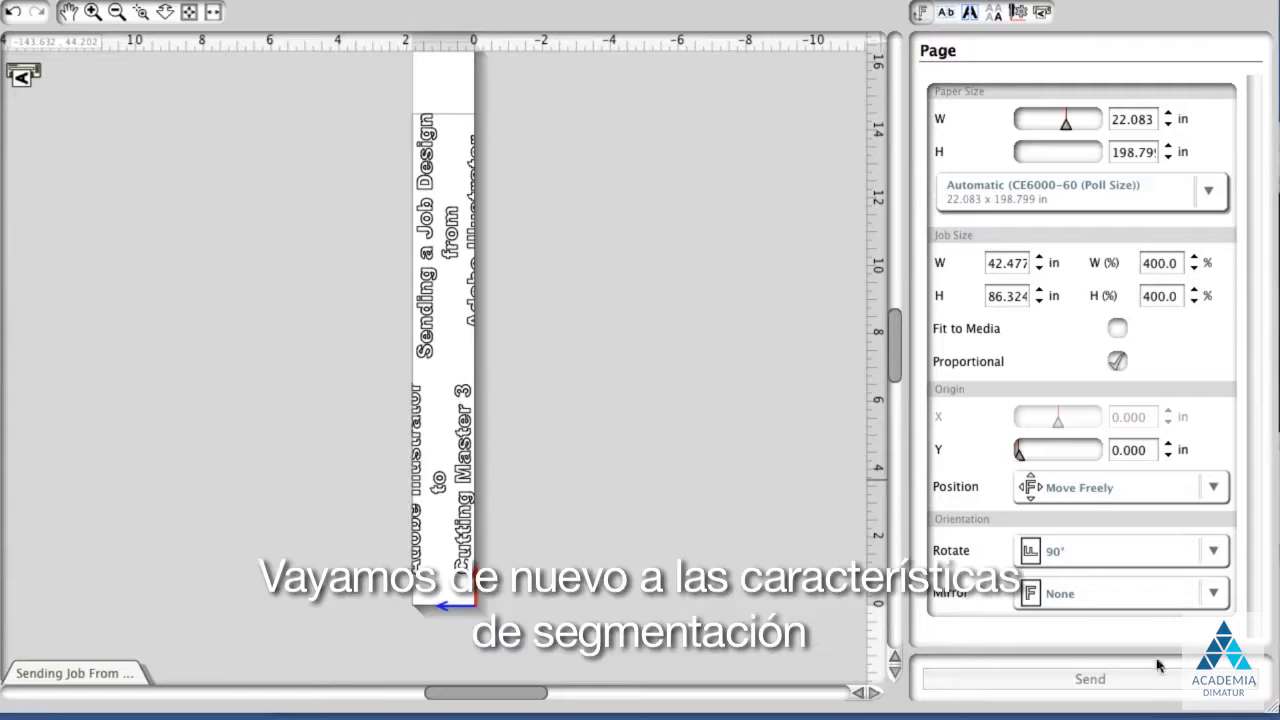
Open the tiling settings and enlarge the tiling pattern by its corners to about 22.27 in wide and 10.96 in high
click(969, 12)
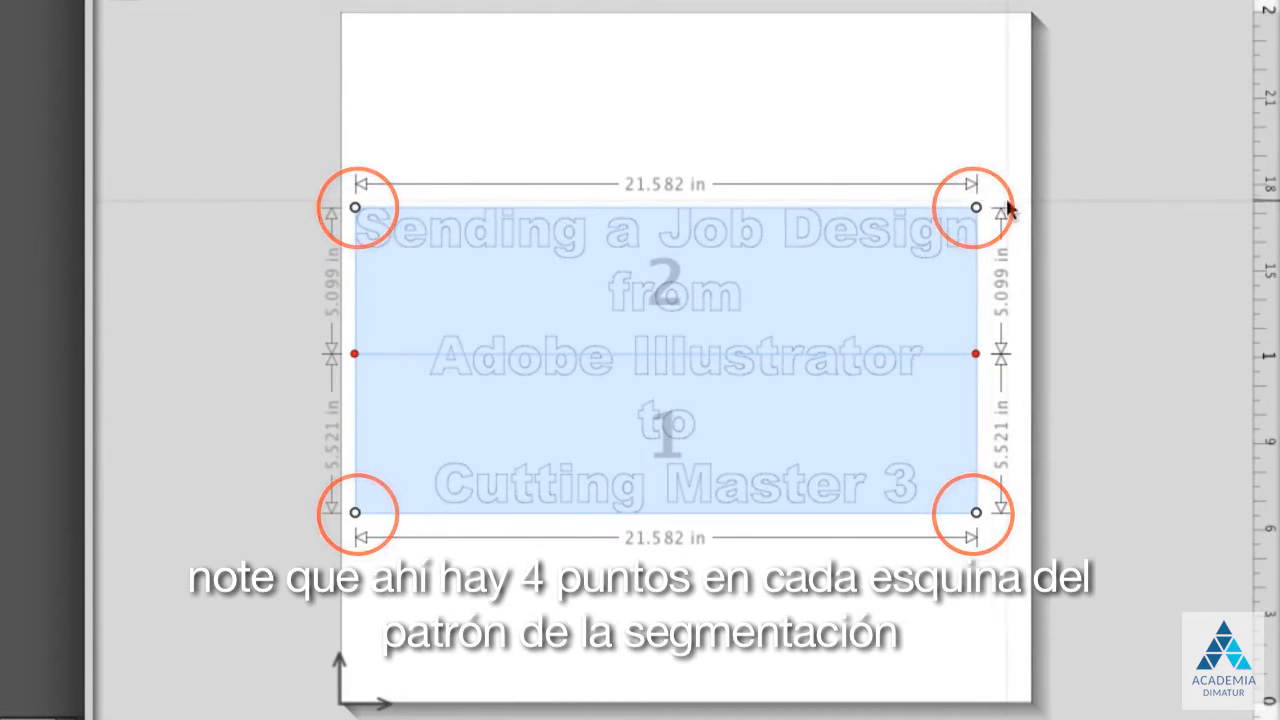
drag(972, 207, 990, 199)
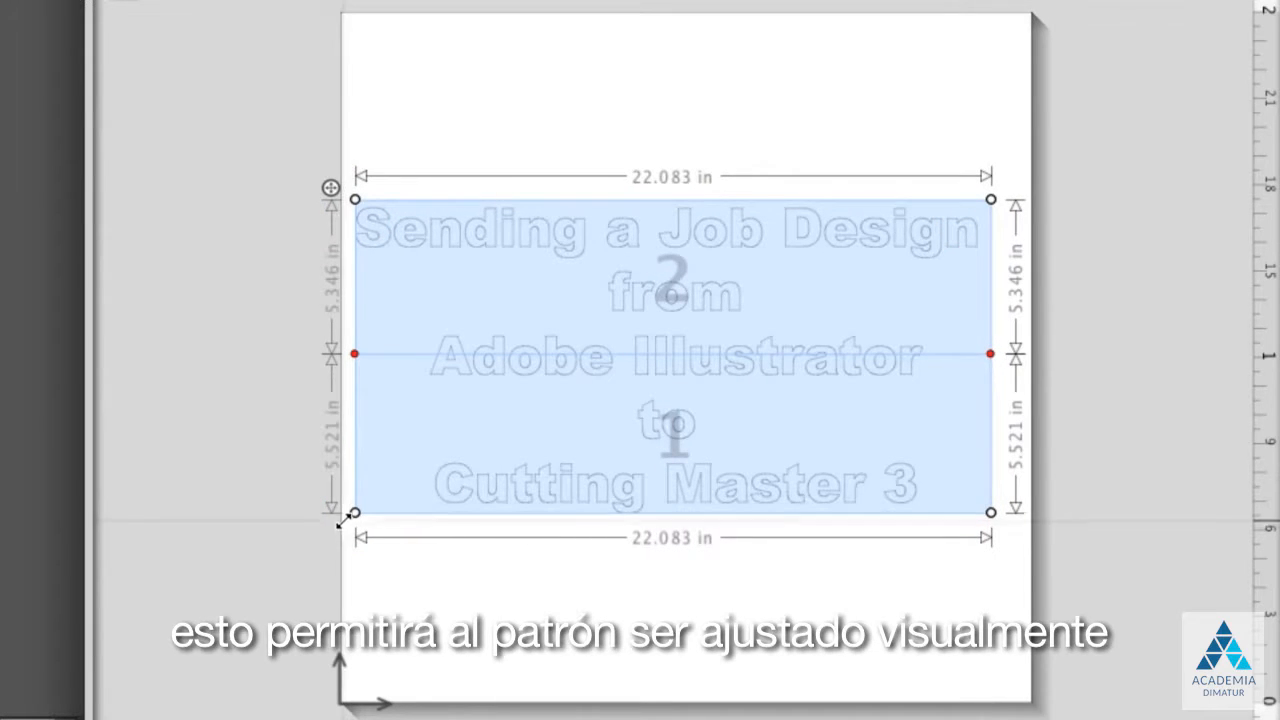
drag(353, 510, 349, 515)
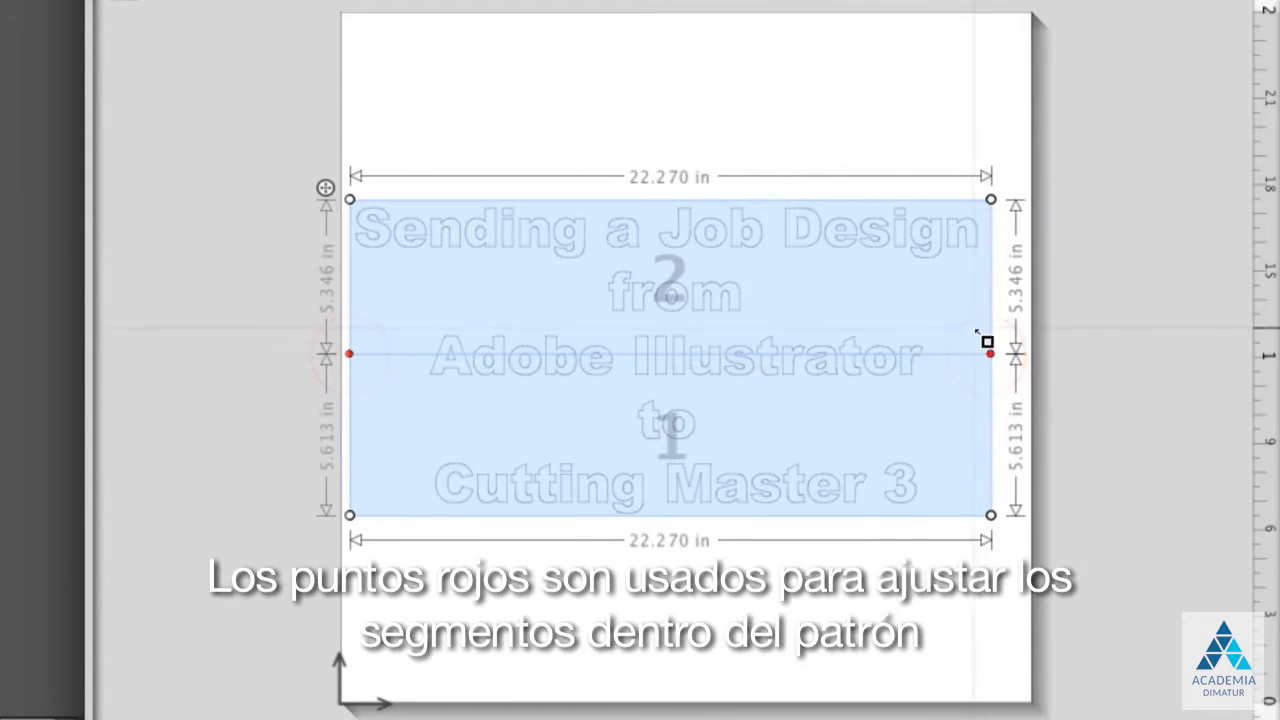
Shift the horizontal tile divider to about 4.2 in below the pattern's upper edge and add a vertical divider about 14.7 in across
drag(985, 356, 988, 320)
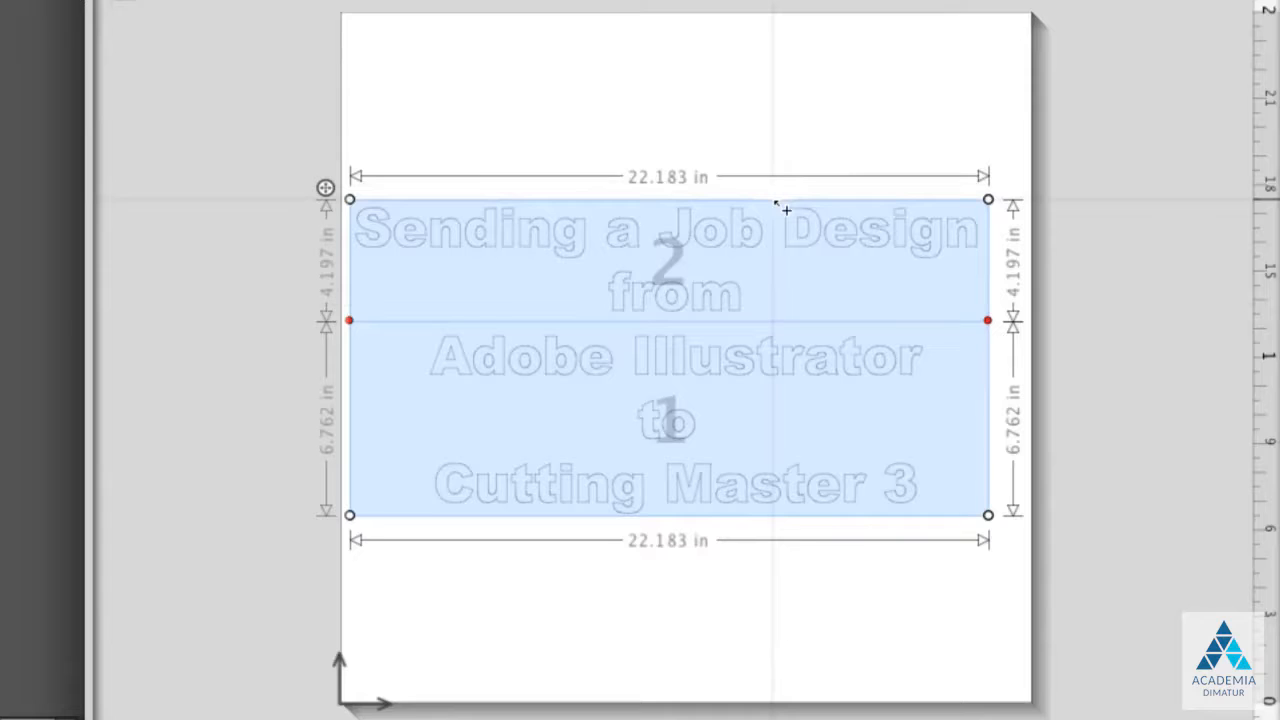
drag(774, 200, 789, 518)
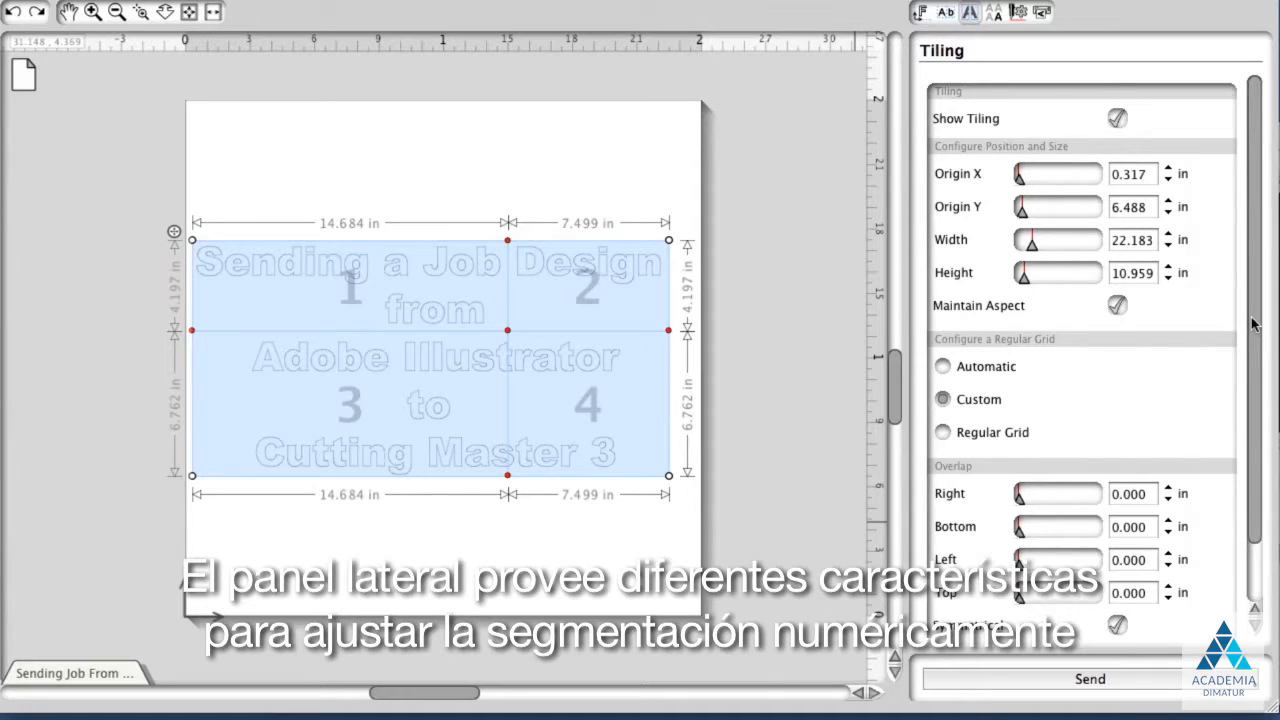
Look through the numeric tiling options and try moving the pattern with Origin X
scroll(1255, 323, down, 3)
scroll(1259, 300, up, 3)
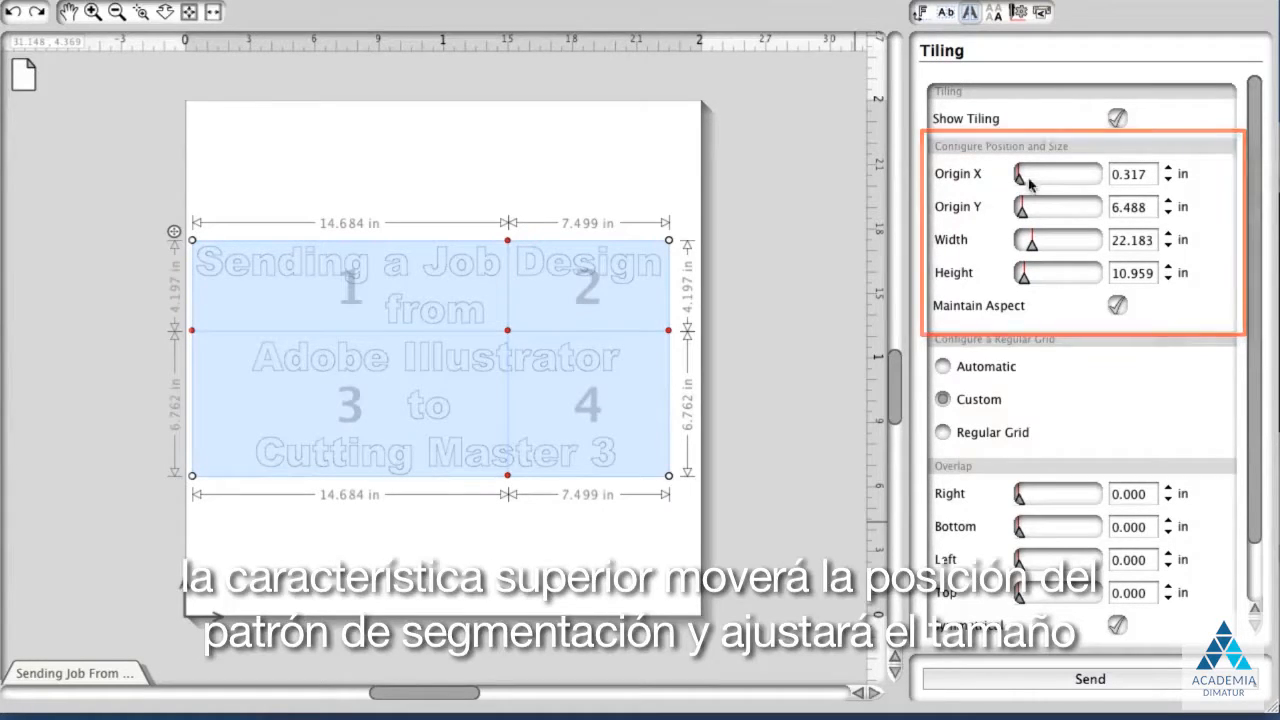
mouse_move(1020, 177)
mouse_down()
mouse_move(1035, 177)
mouse_move(1022, 177)
mouse_up()
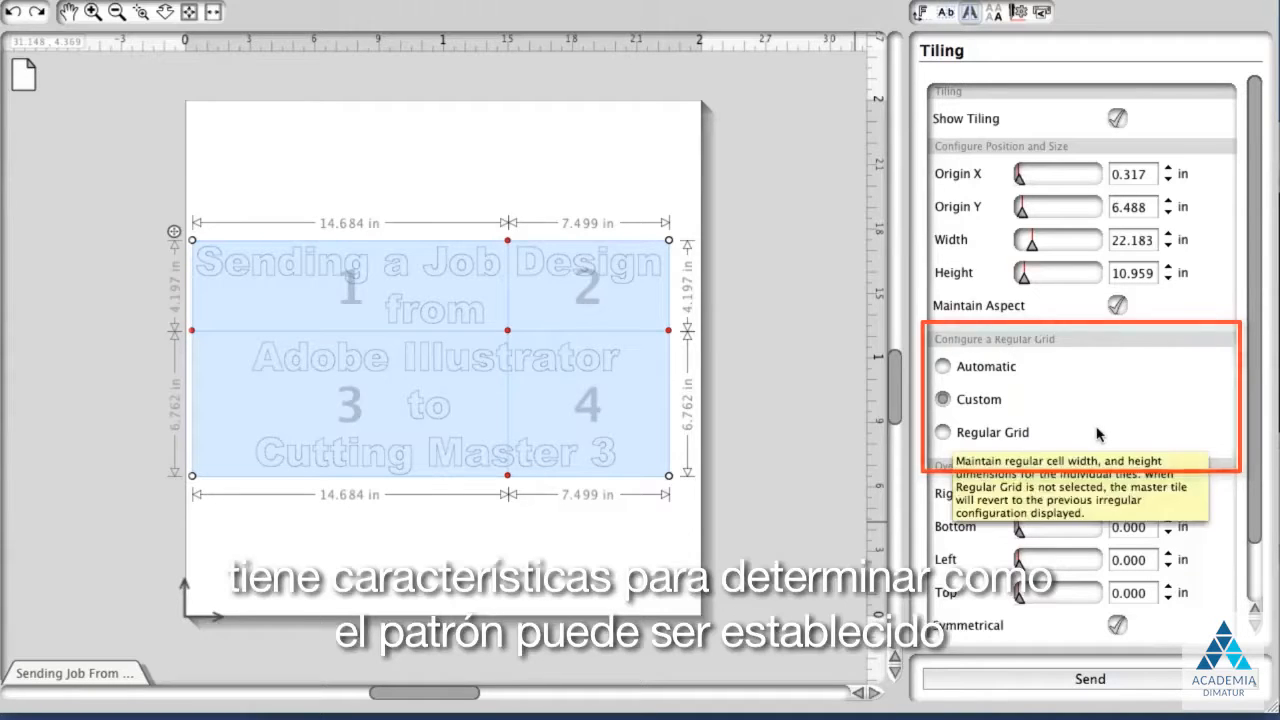
Reset the tiling to Automatic, switch it to Custom and add a vertical divider about 15.6 in from the pattern's left edge
click(943, 367)
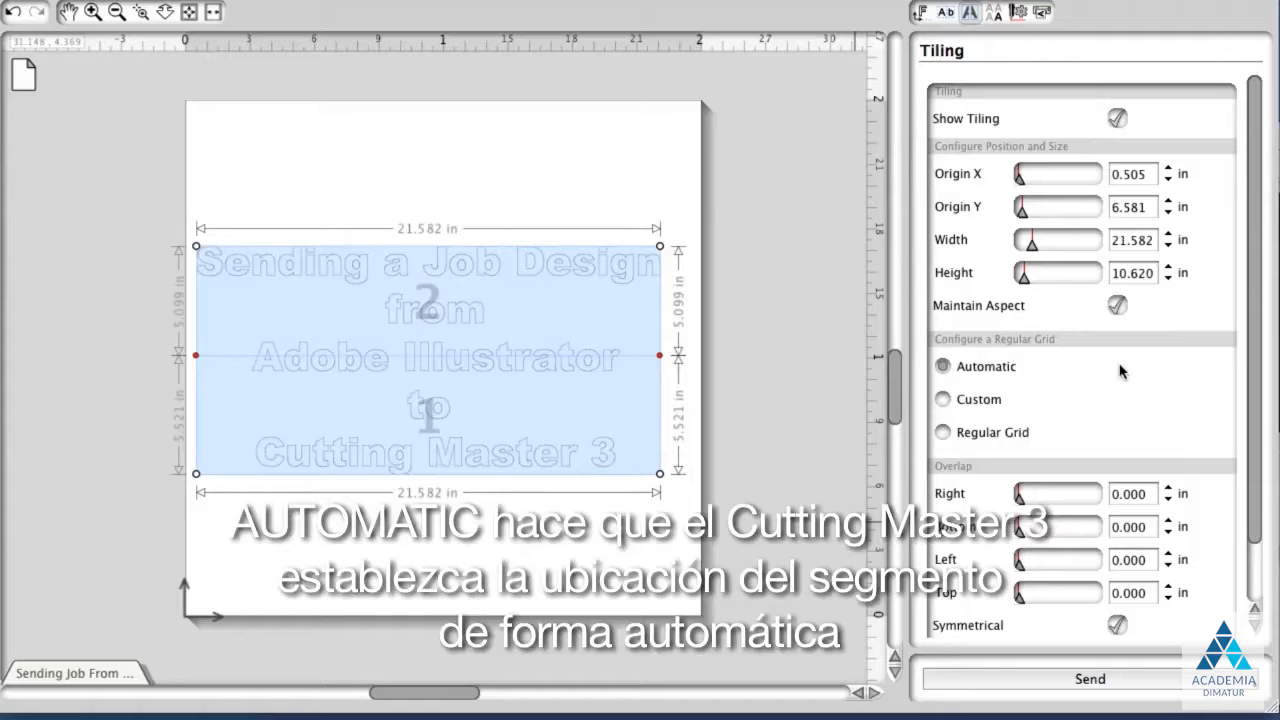
click(943, 399)
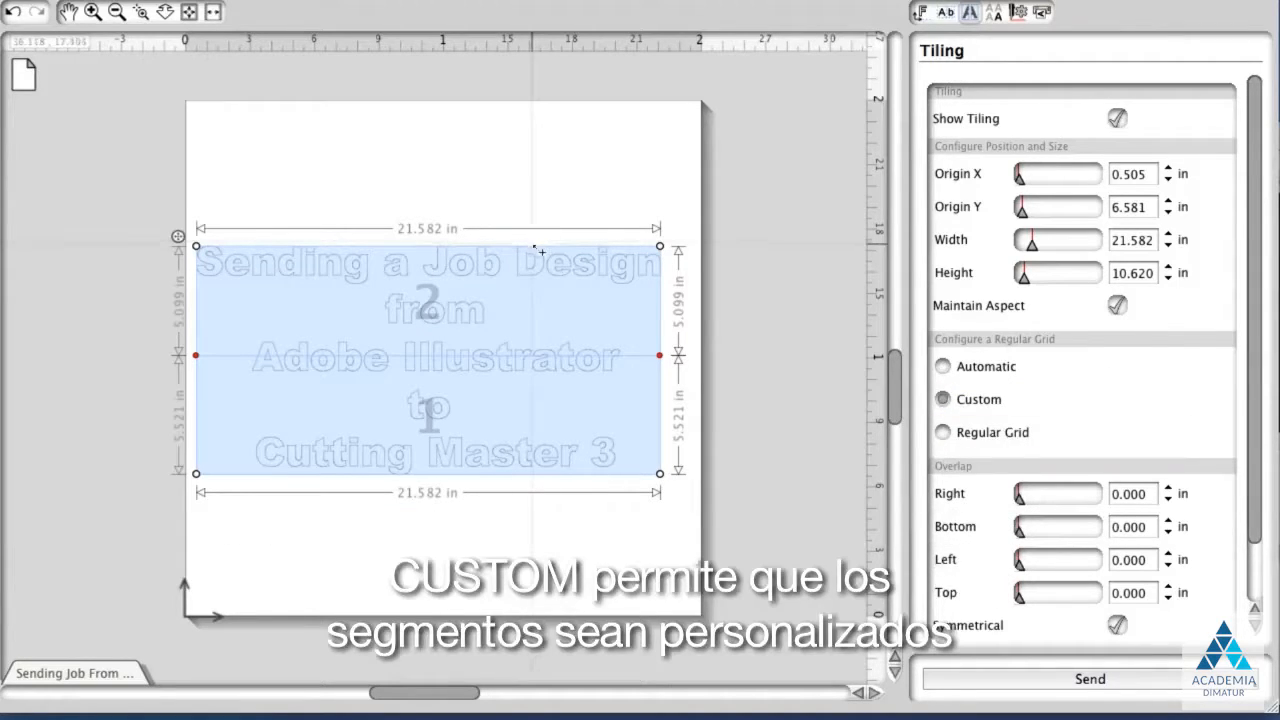
drag(531, 246, 550, 480)
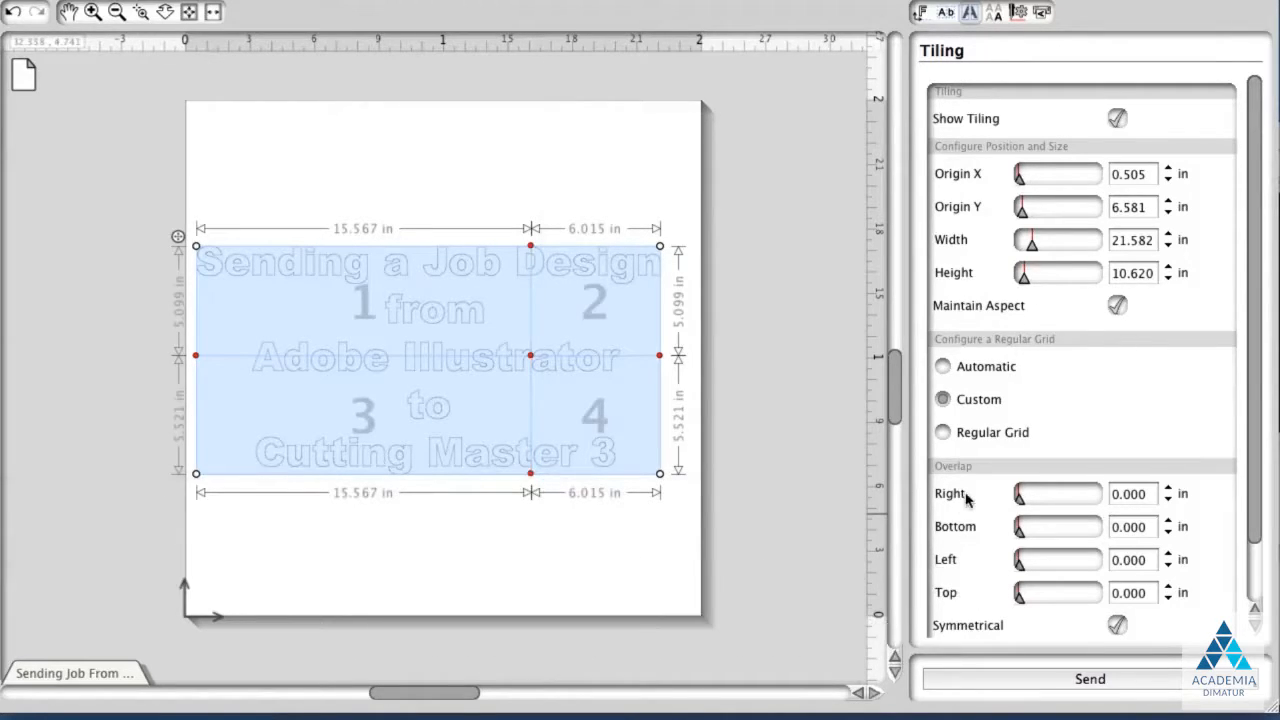
Switch the tiling to a regular grid, set the cell width to 11.496 in, and divide the pattern into 3 columns and 2 rows
click(943, 432)
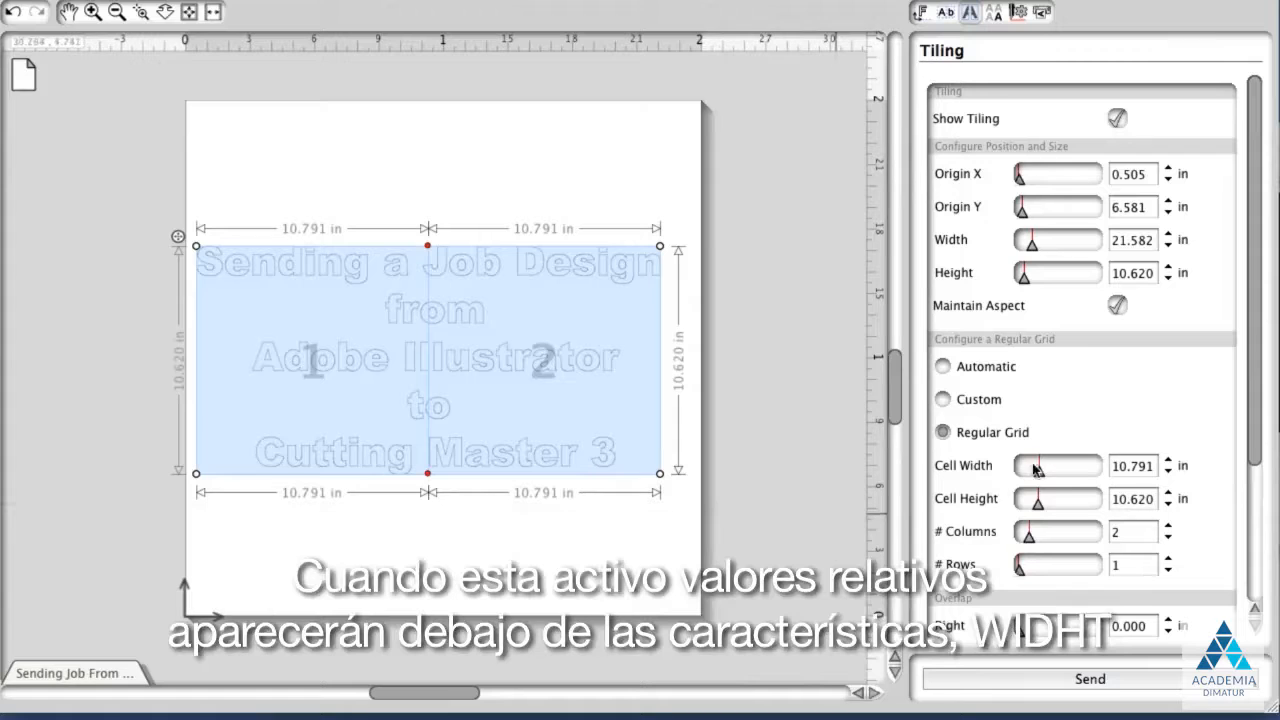
drag(1038, 474, 1041, 481)
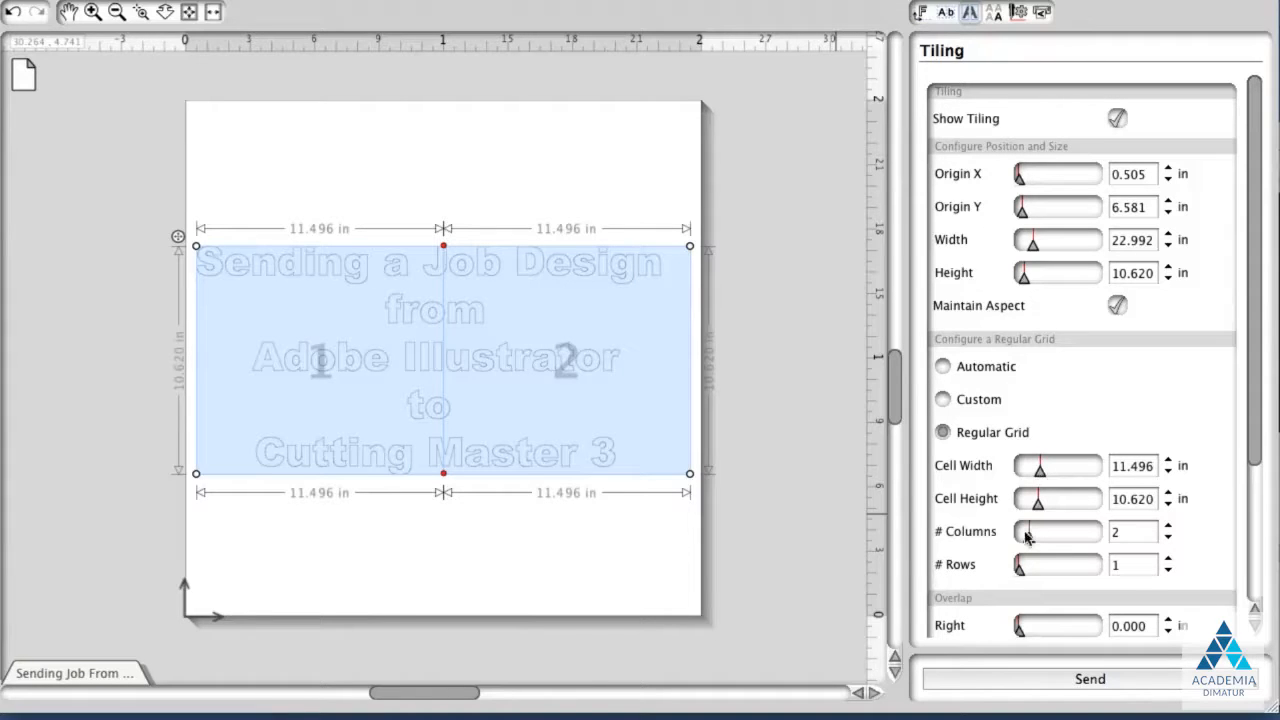
drag(1030, 537, 1032, 570)
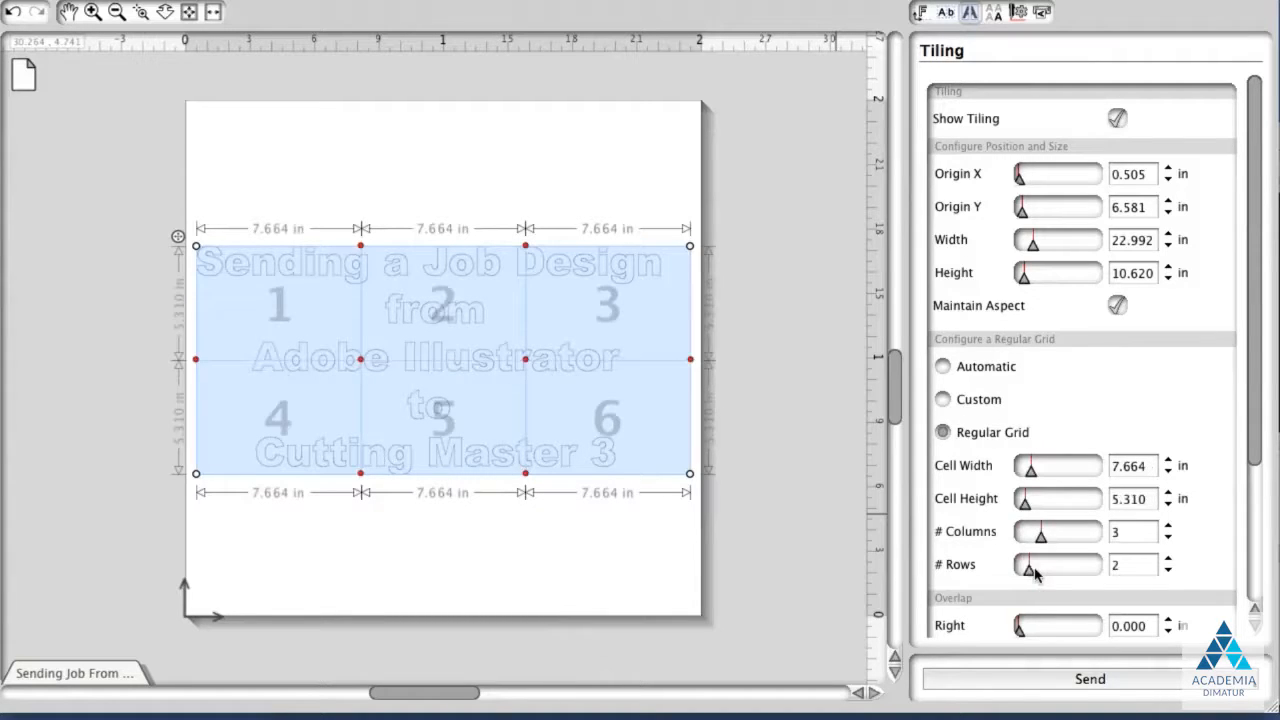
Set the symmetrical tile overlap to 0.436 in for right and left and 1.050 in for bottom and top
drag(1259, 443, 1262, 592)
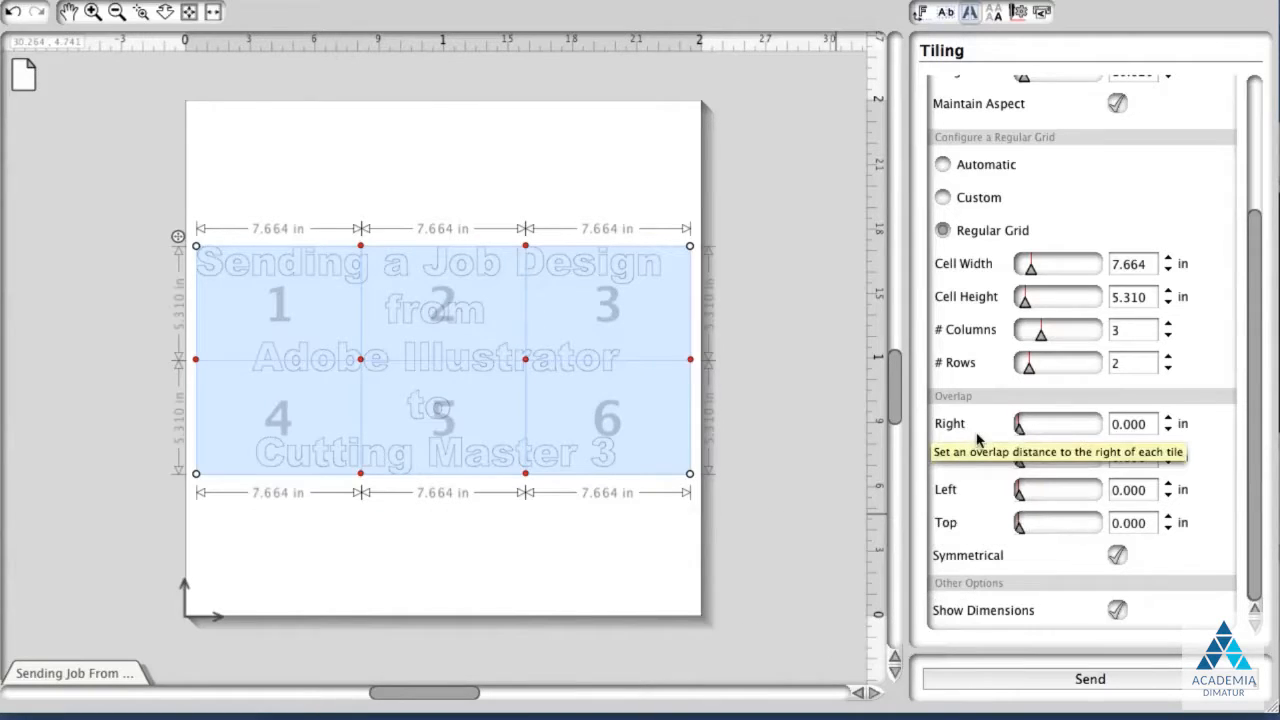
drag(1019, 430, 1001, 474)
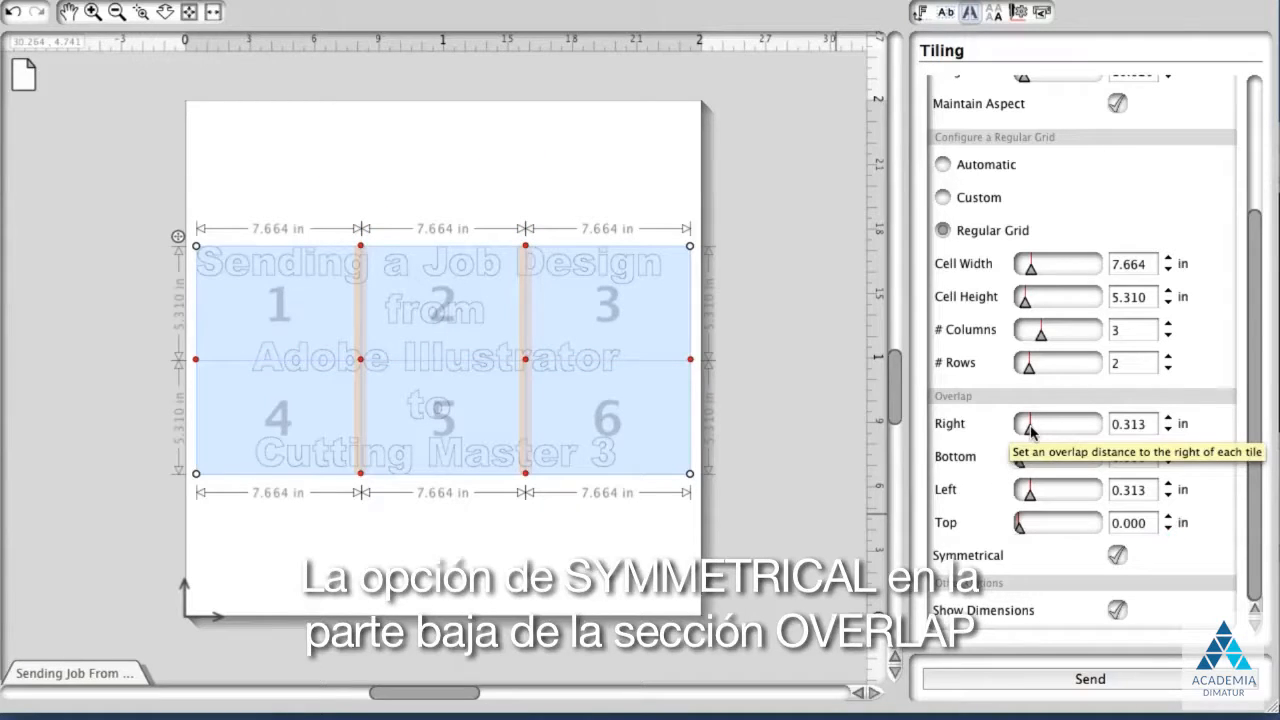
mouse_move(1032, 430)
mouse_down()
mouse_move(1018, 430)
mouse_move(1026, 458)
mouse_move(1022, 430)
mouse_move(1037, 432)
mouse_up()
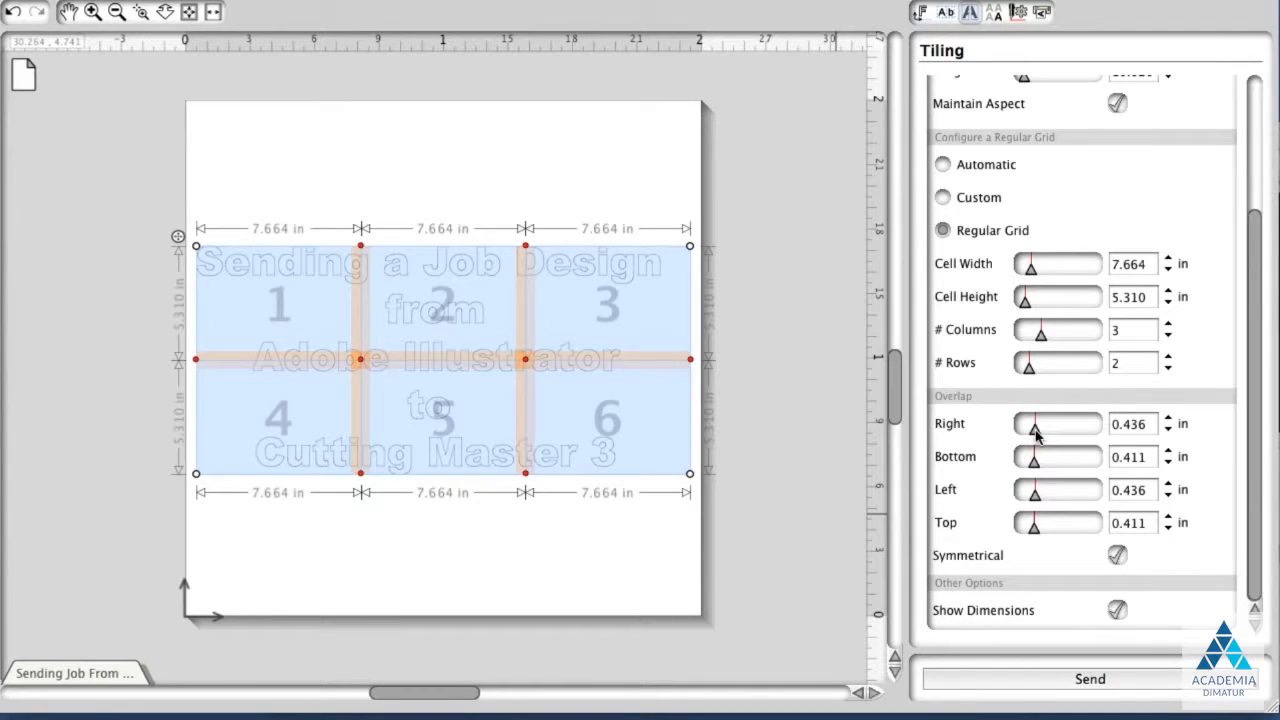
drag(1033, 462, 1060, 462)
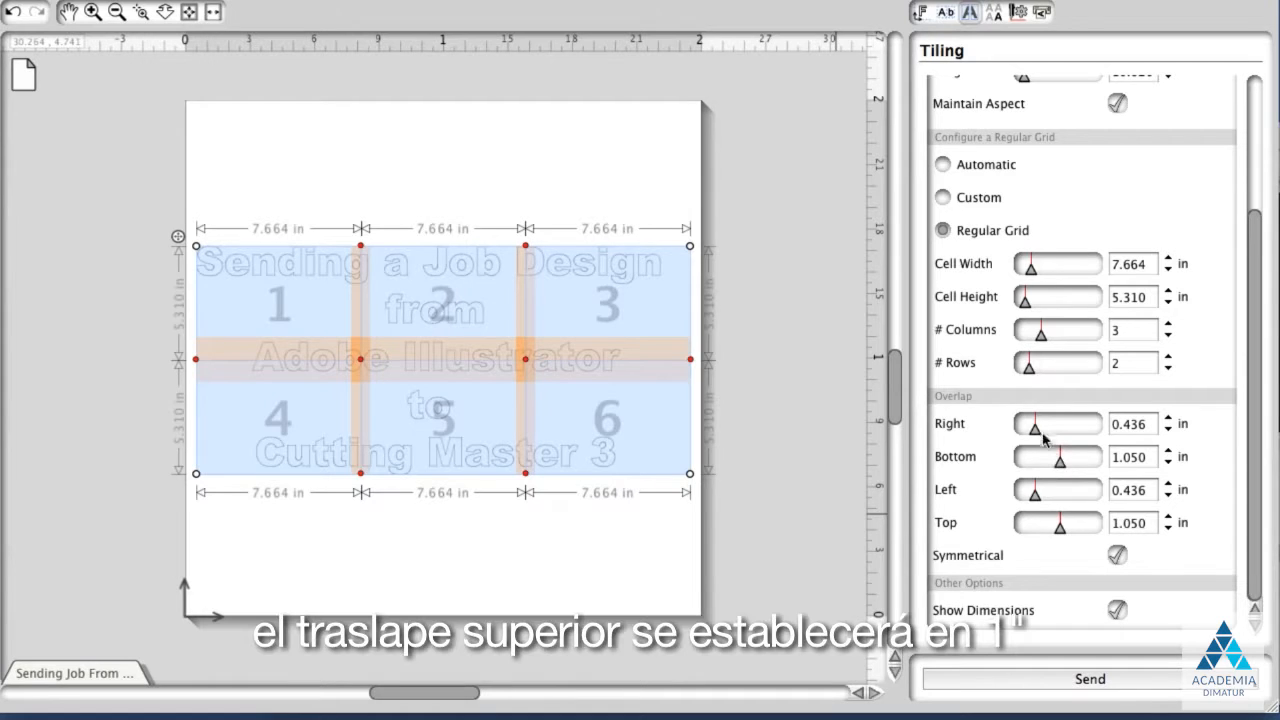
Set the symmetrical right and left tile overlap to 1.075 in, and toggle the panel dimensions off and on
drag(1035, 430, 1062, 430)
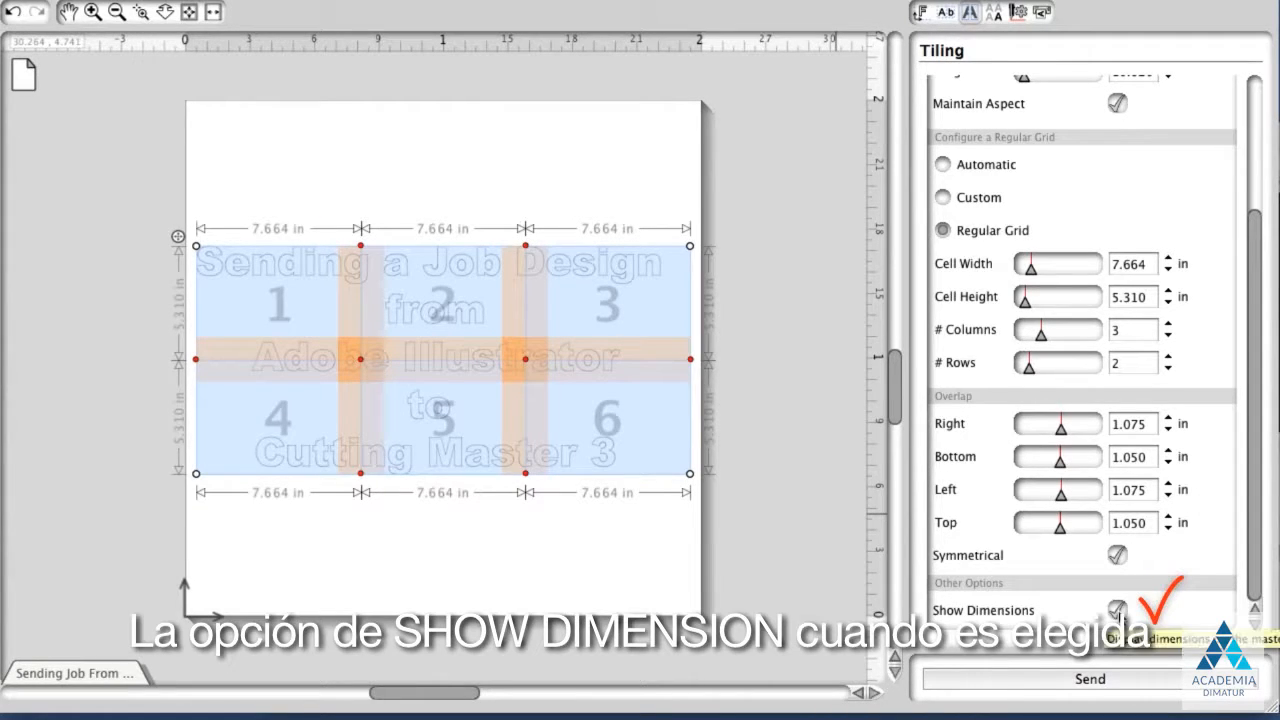
click(1117, 610)
click(1117, 610)
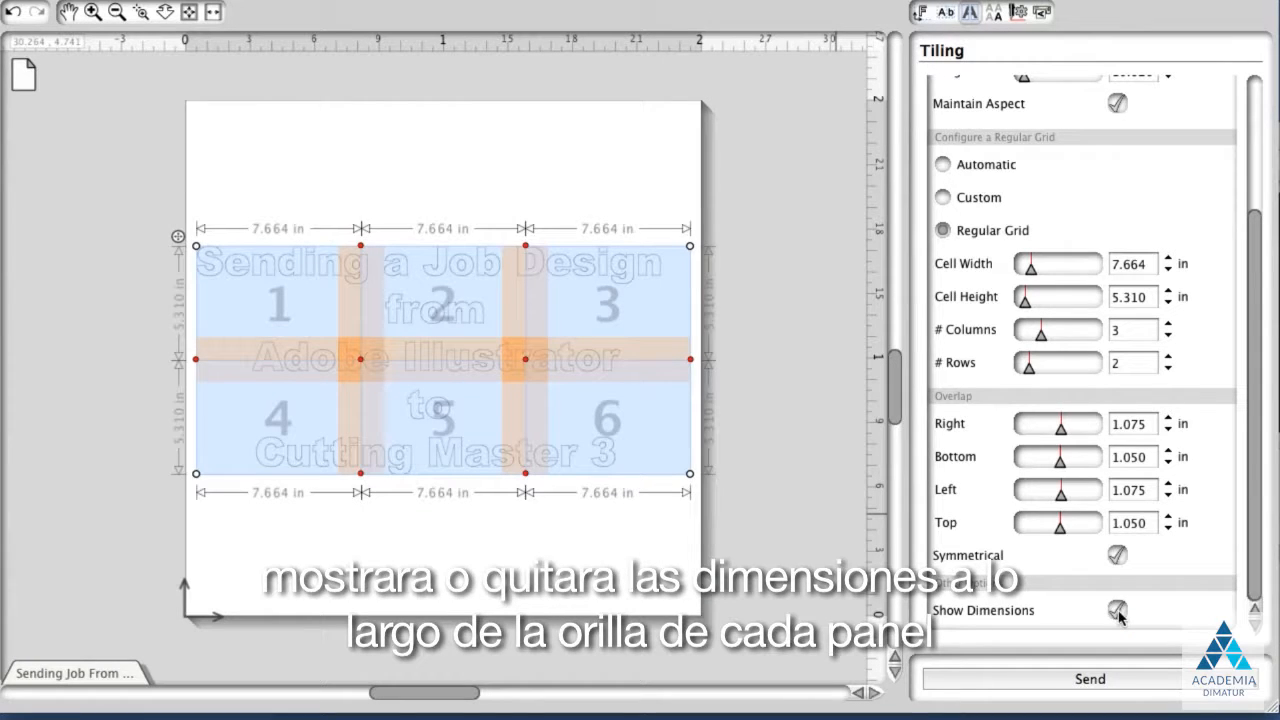
click(1117, 610)
click(1117, 610)
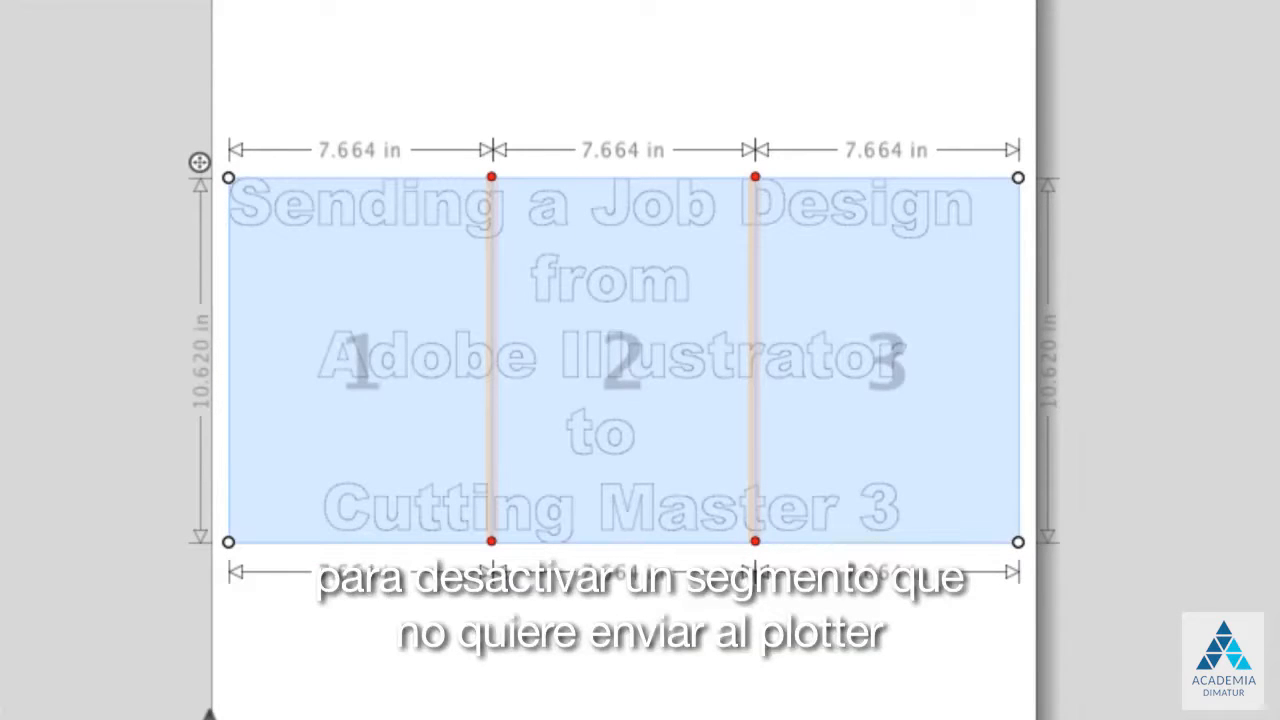
Deactivate and reactivate tile 1, and deactivate tiles 2 and 3 so they are left out of the cut
click(322, 461)
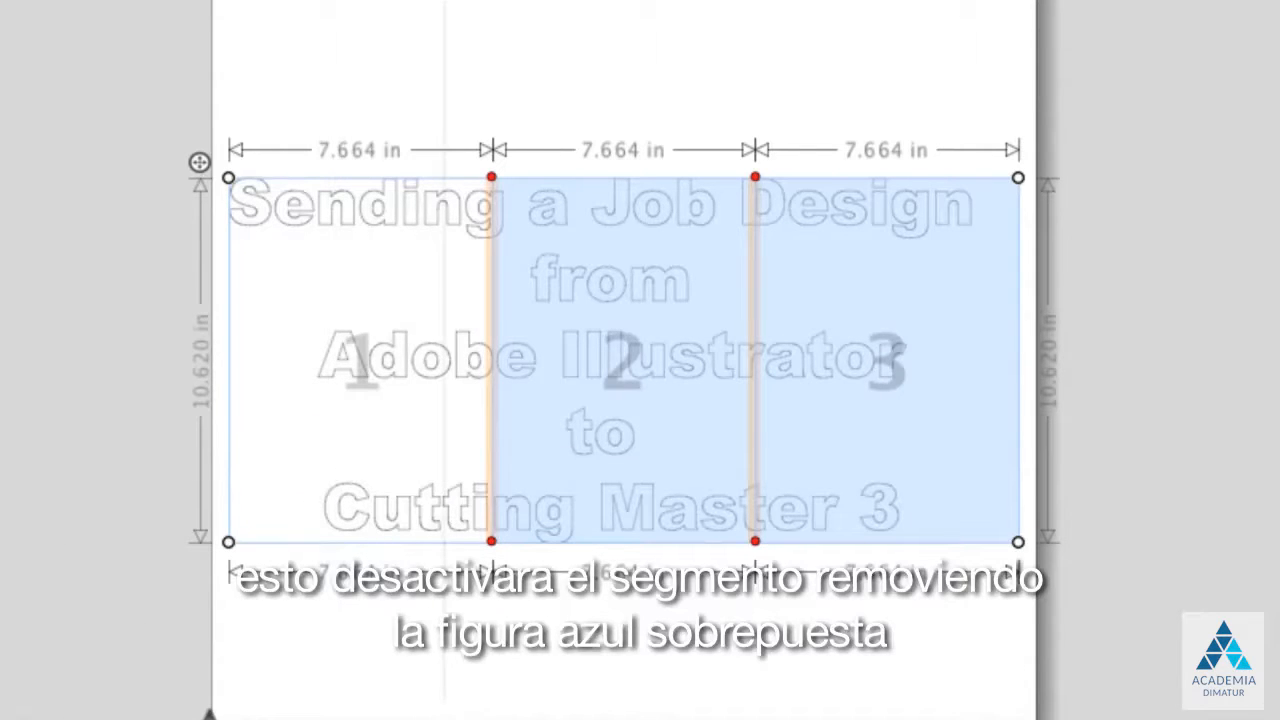
click(401, 466)
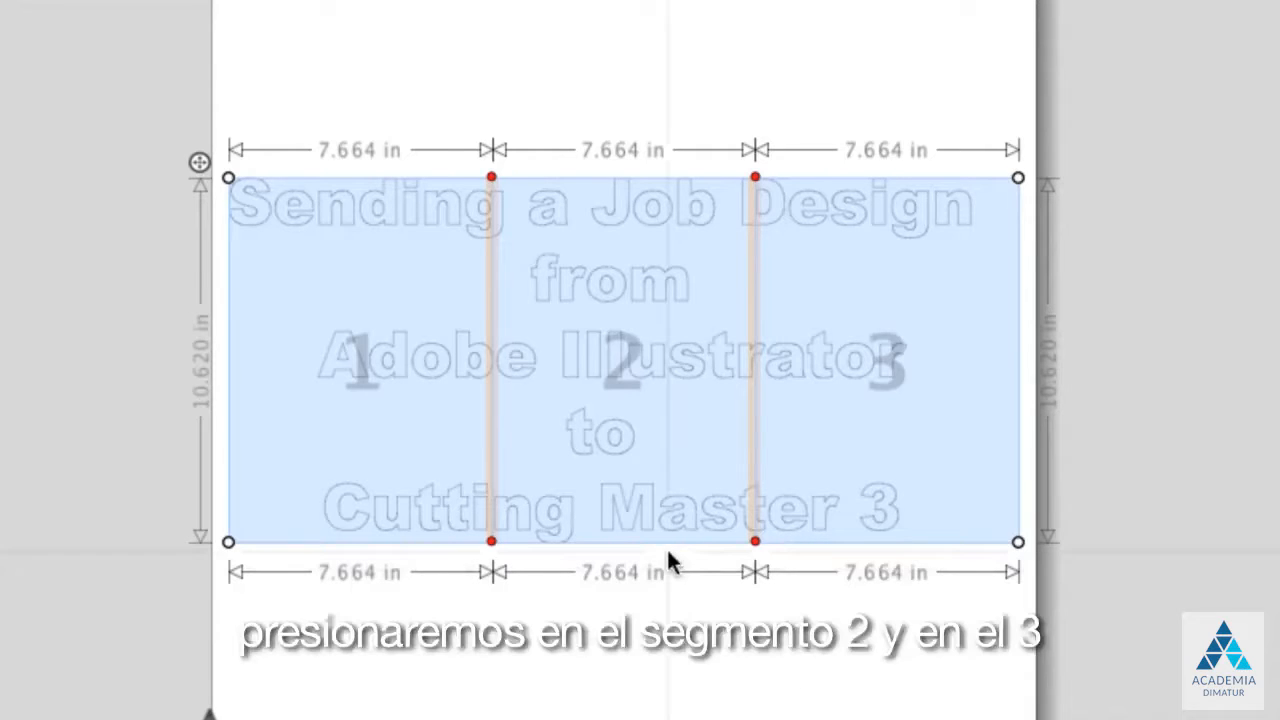
click(663, 488)
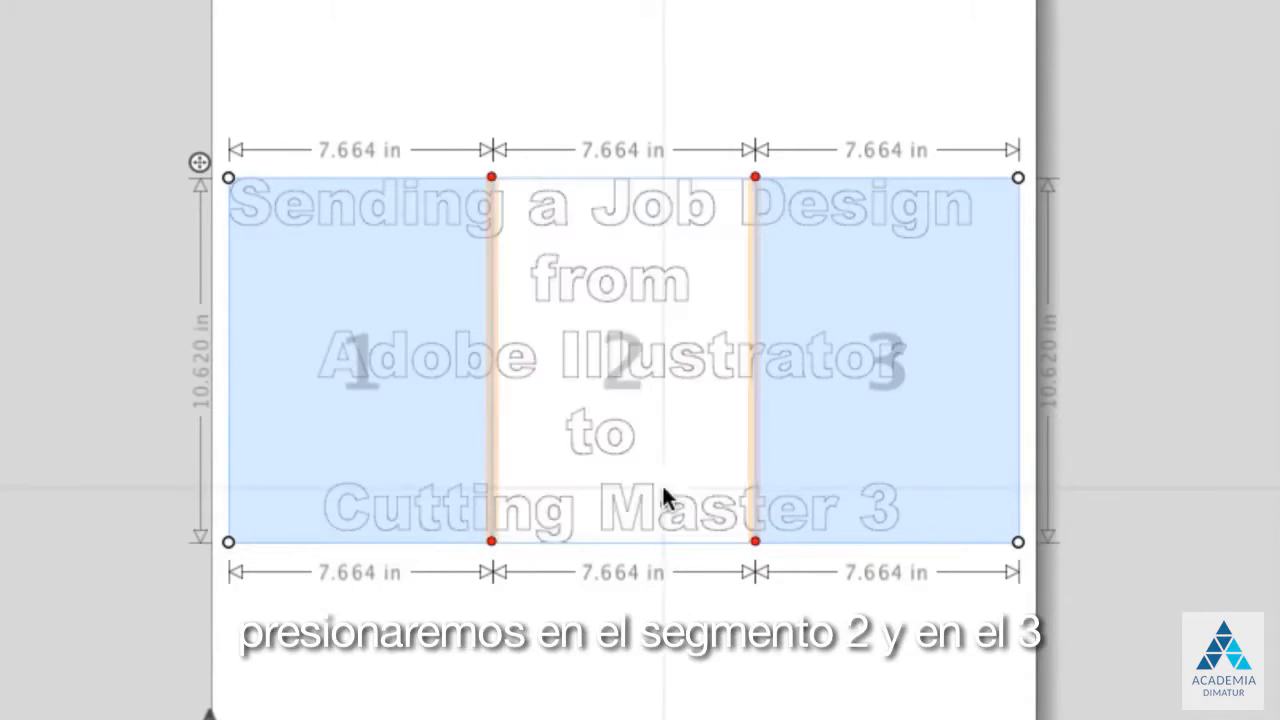
click(866, 482)
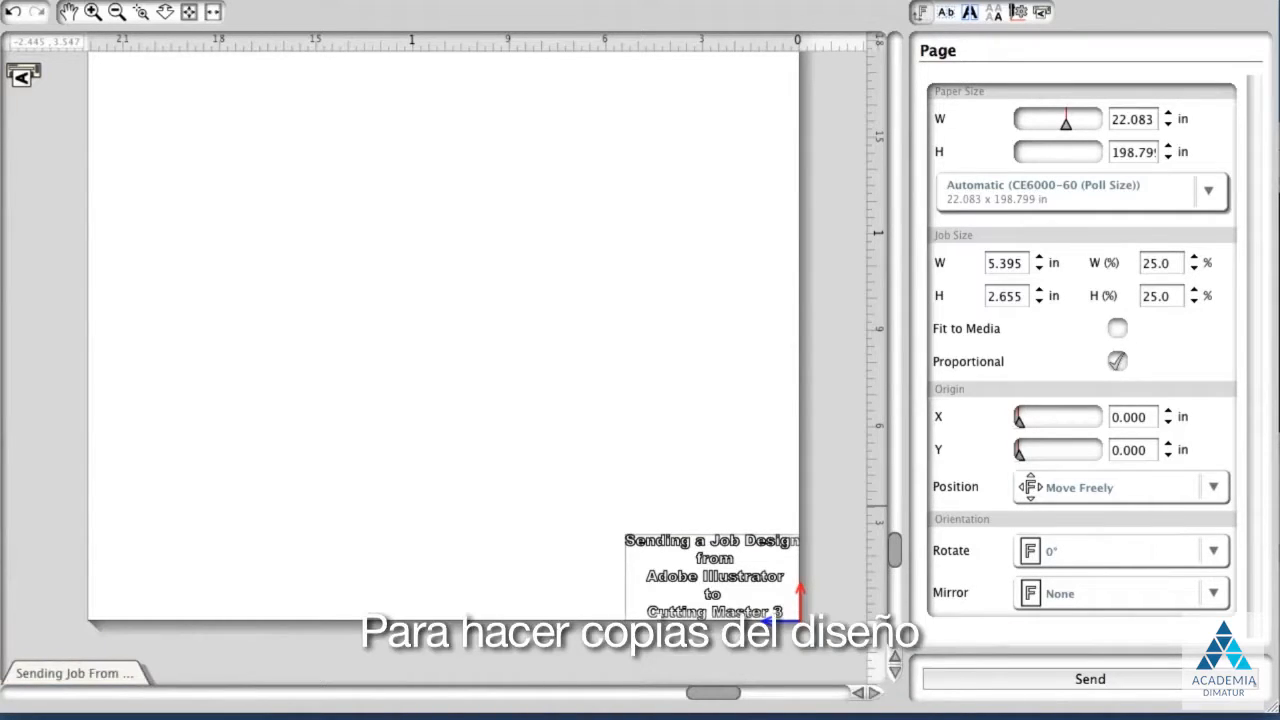
Set the matrix copies of the design to 5 rows
click(995, 13)
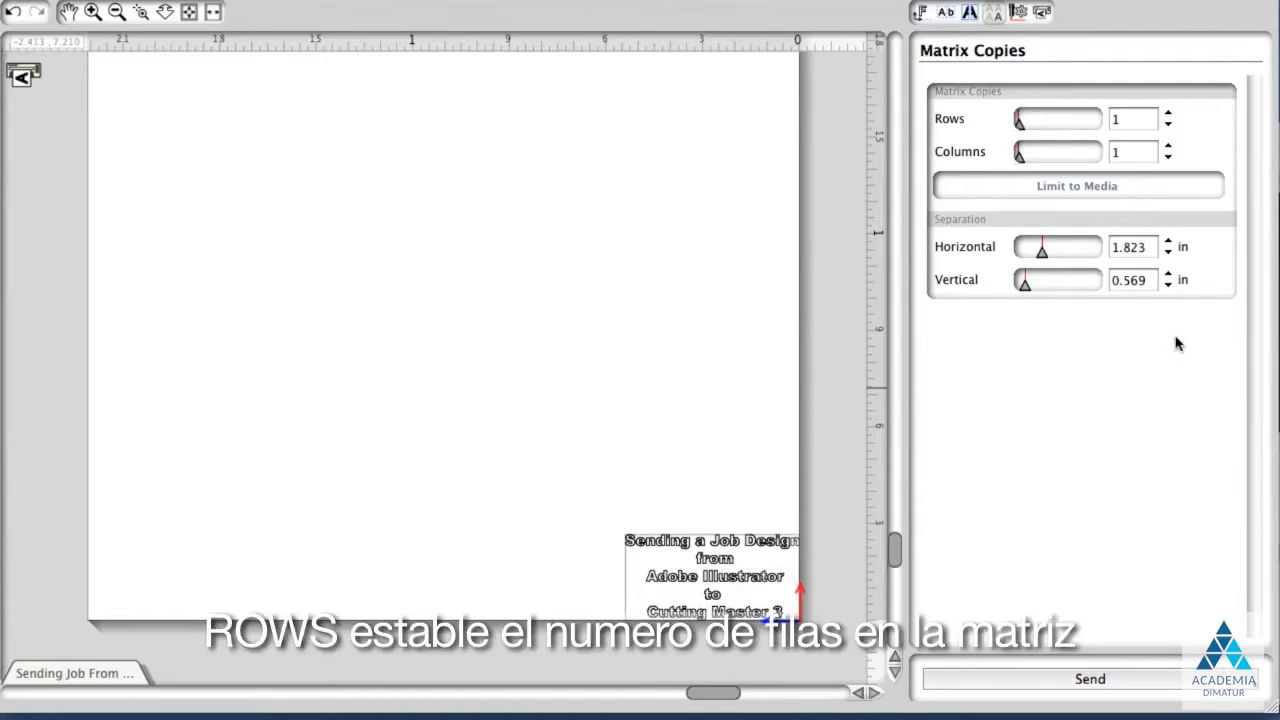
click(1168, 114)
click(1168, 114)
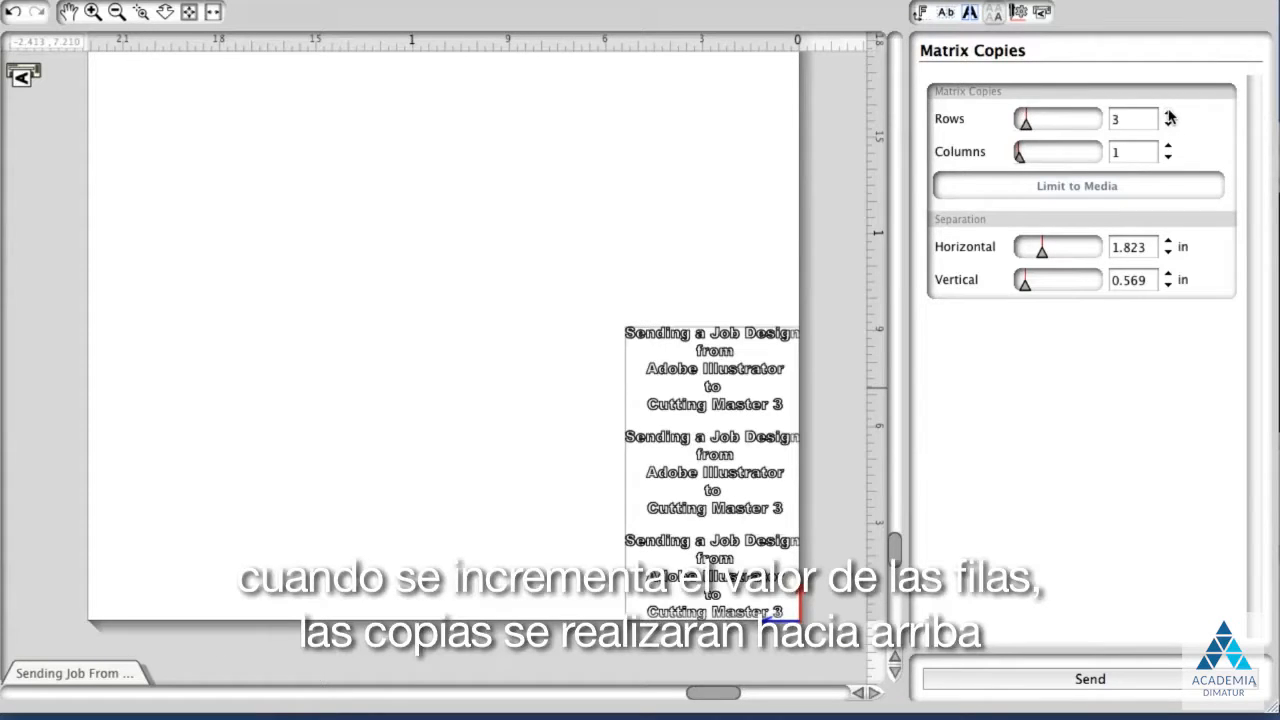
click(1168, 114)
click(1168, 114)
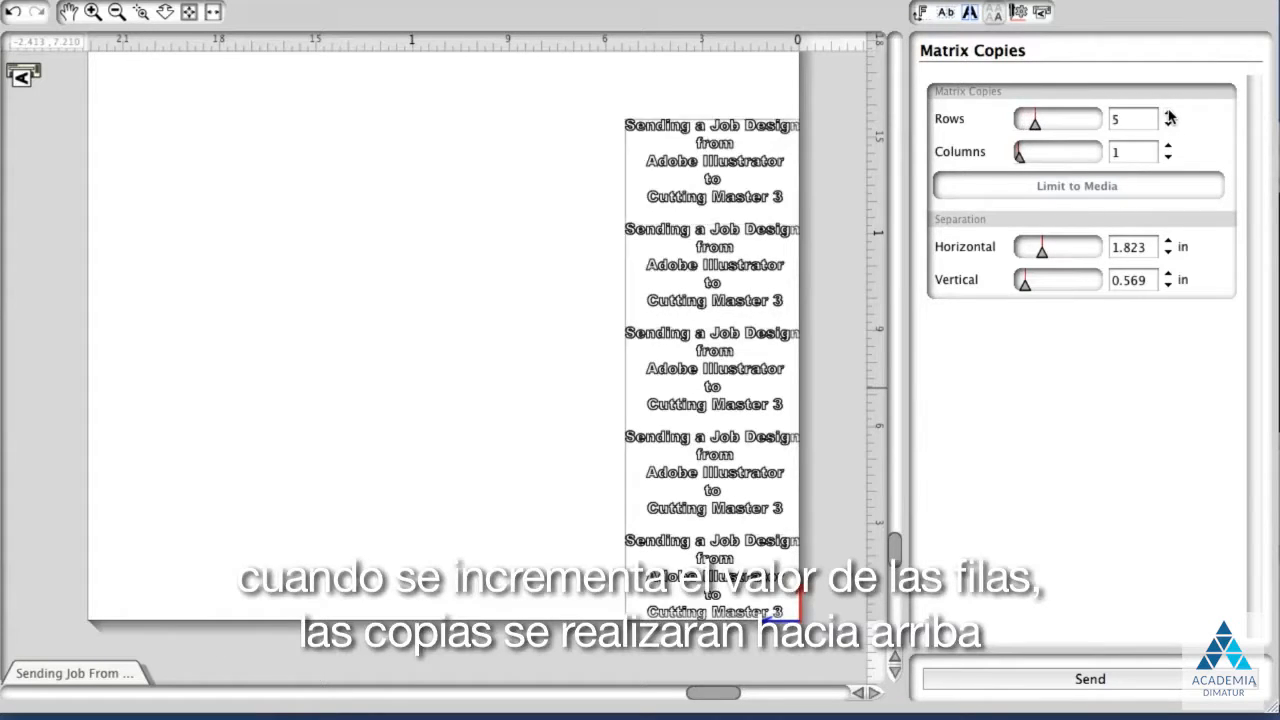
click(1169, 115)
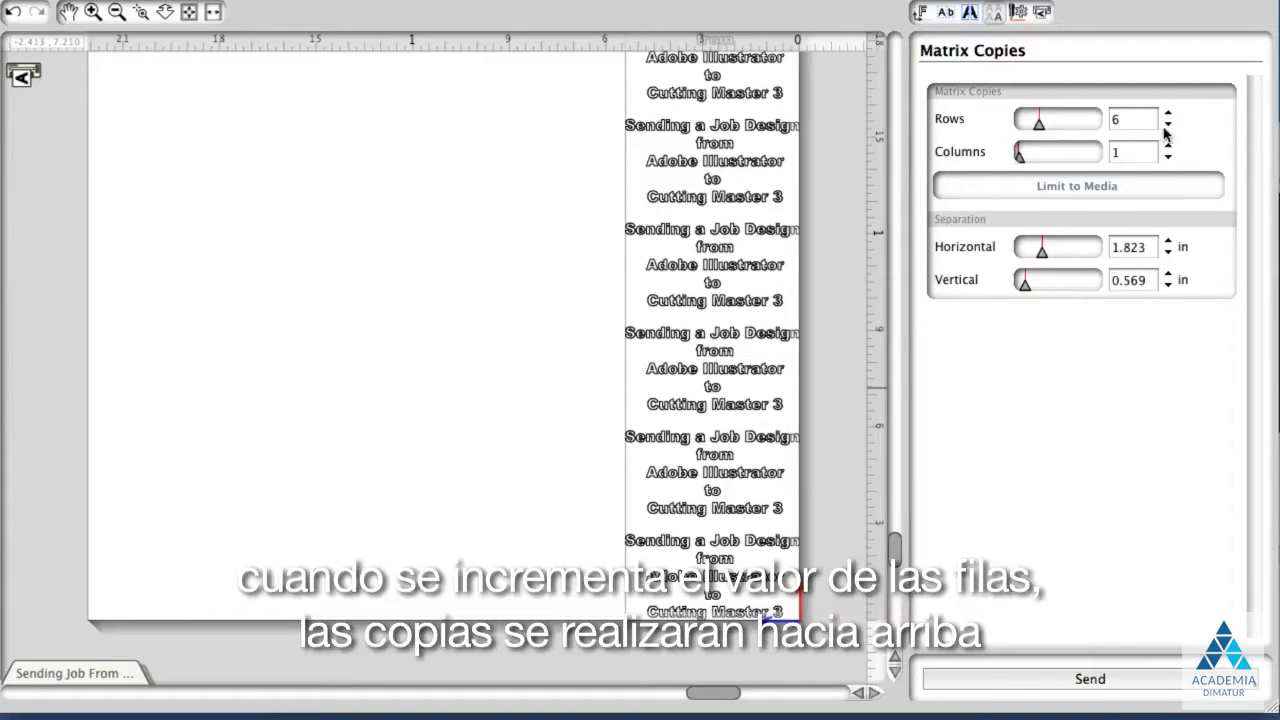
click(1168, 126)
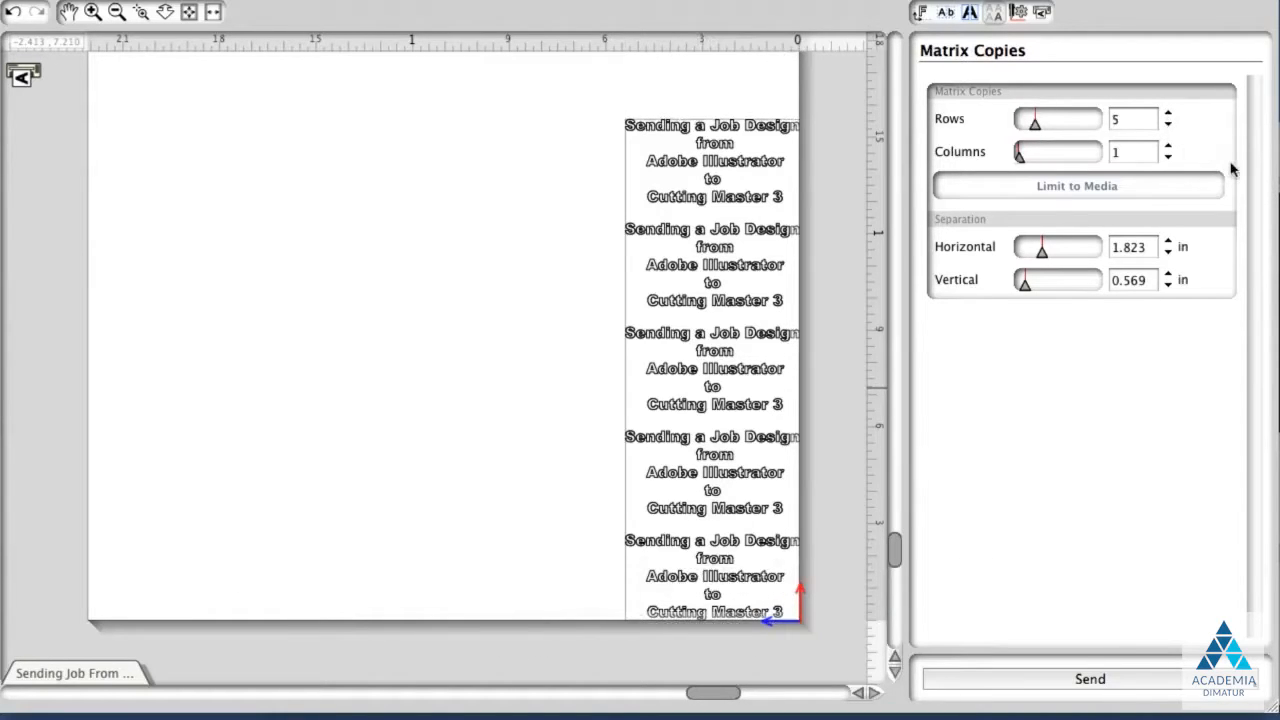
Increase the matrix copies to 4 columns
click(1168, 147)
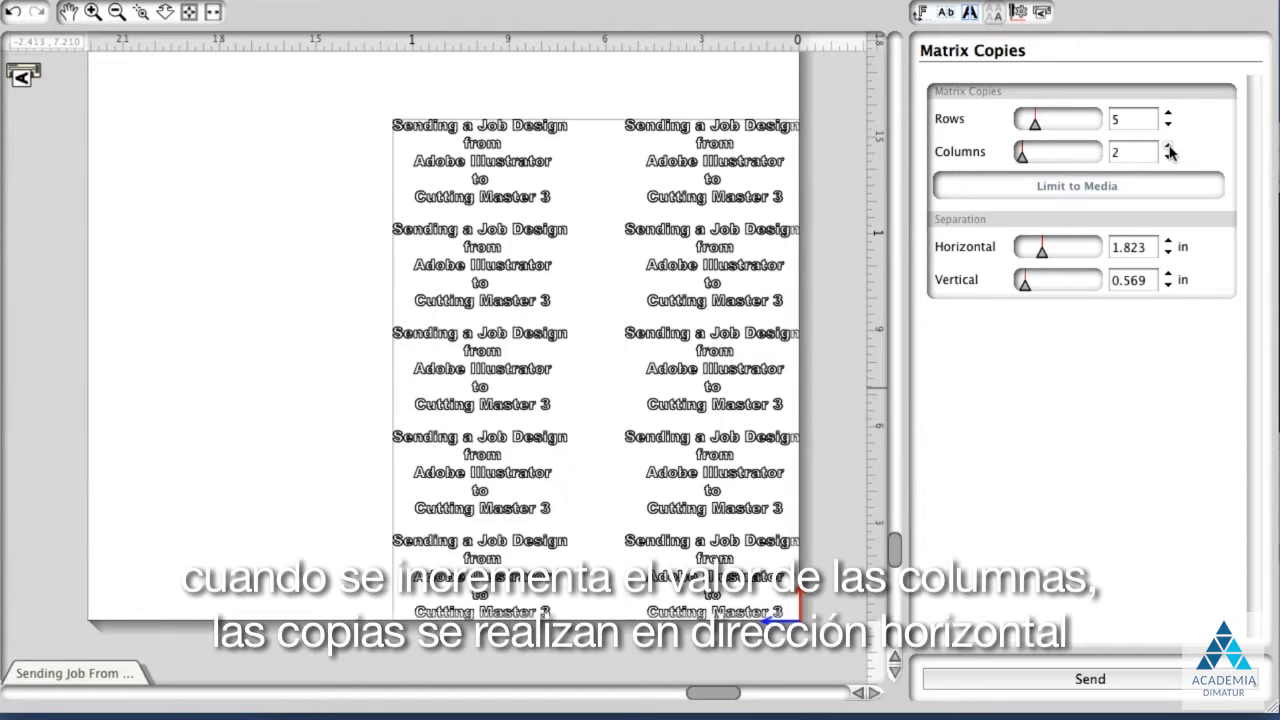
click(1168, 147)
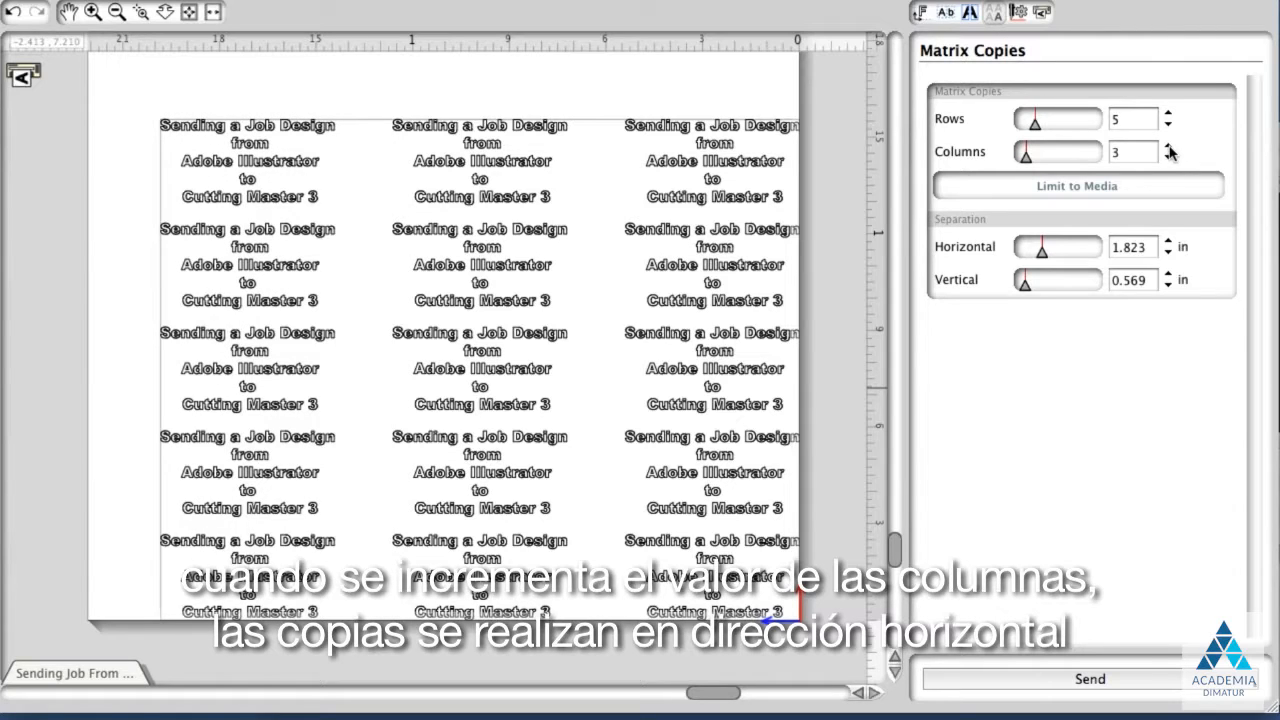
click(1168, 147)
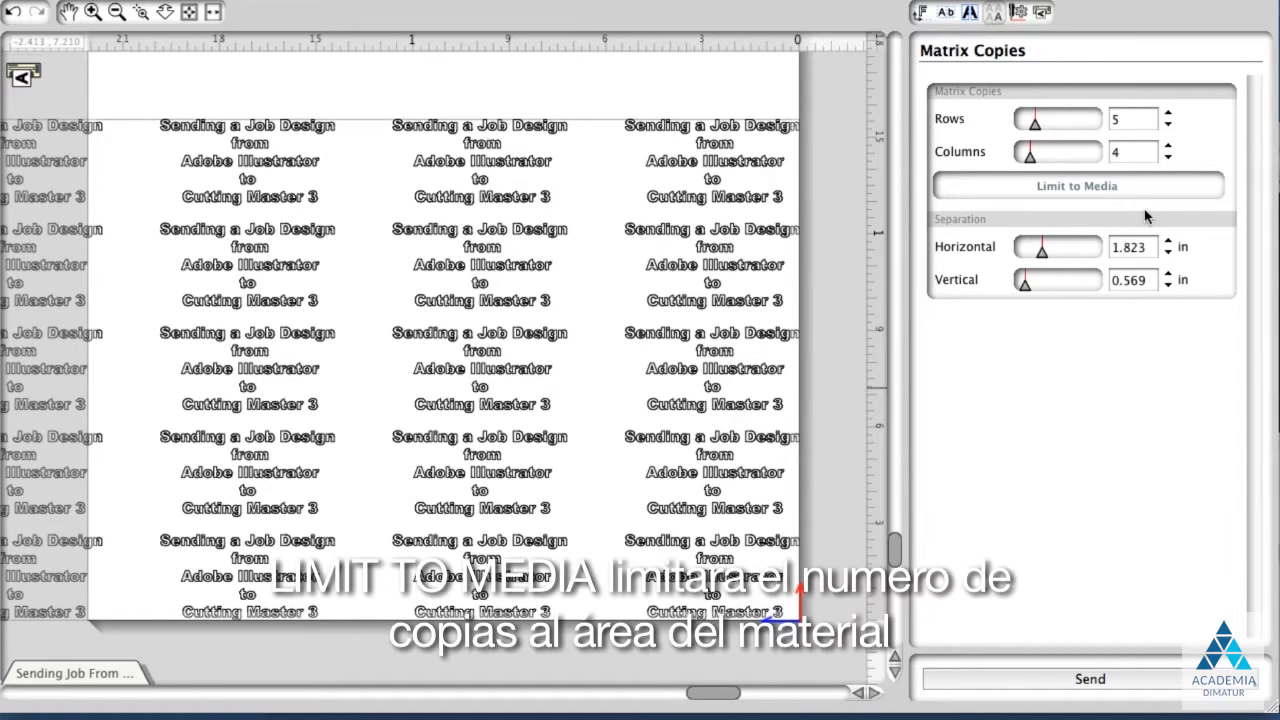
Limit the matrix copies to the media area and adjust their vertical separation, trying 0.717 in
click(1108, 184)
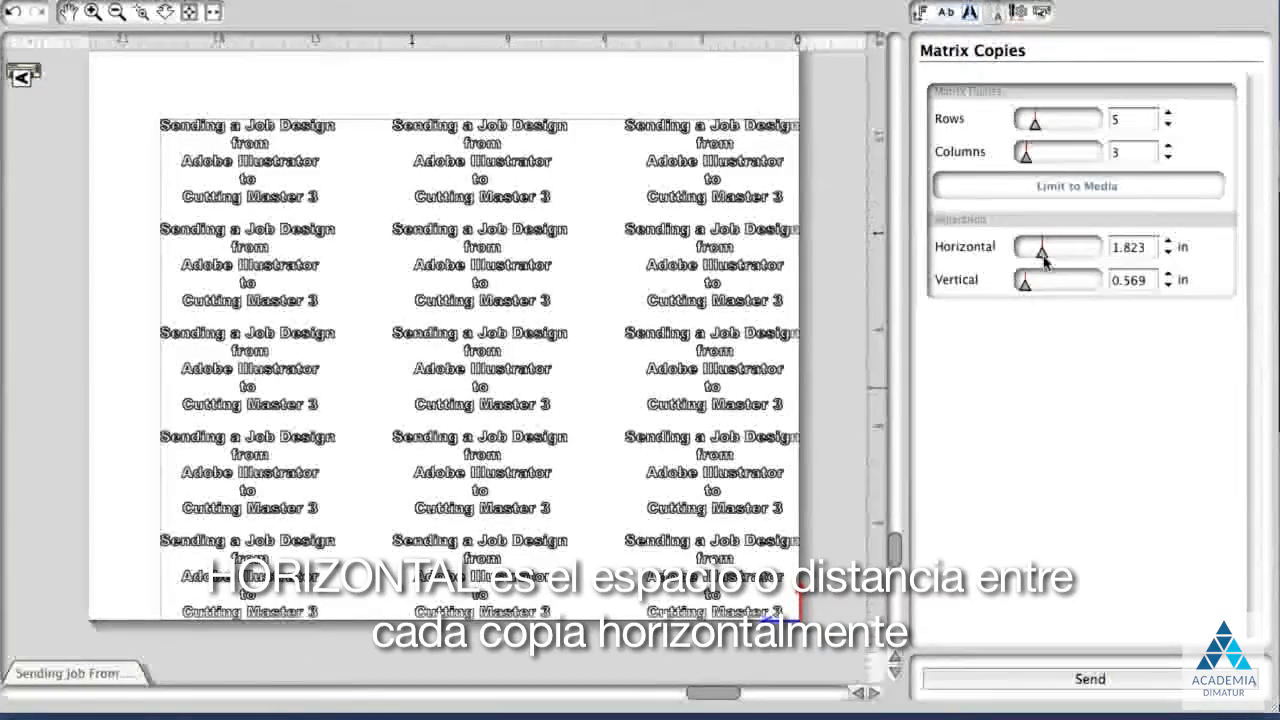
drag(1043, 258, 1029, 289)
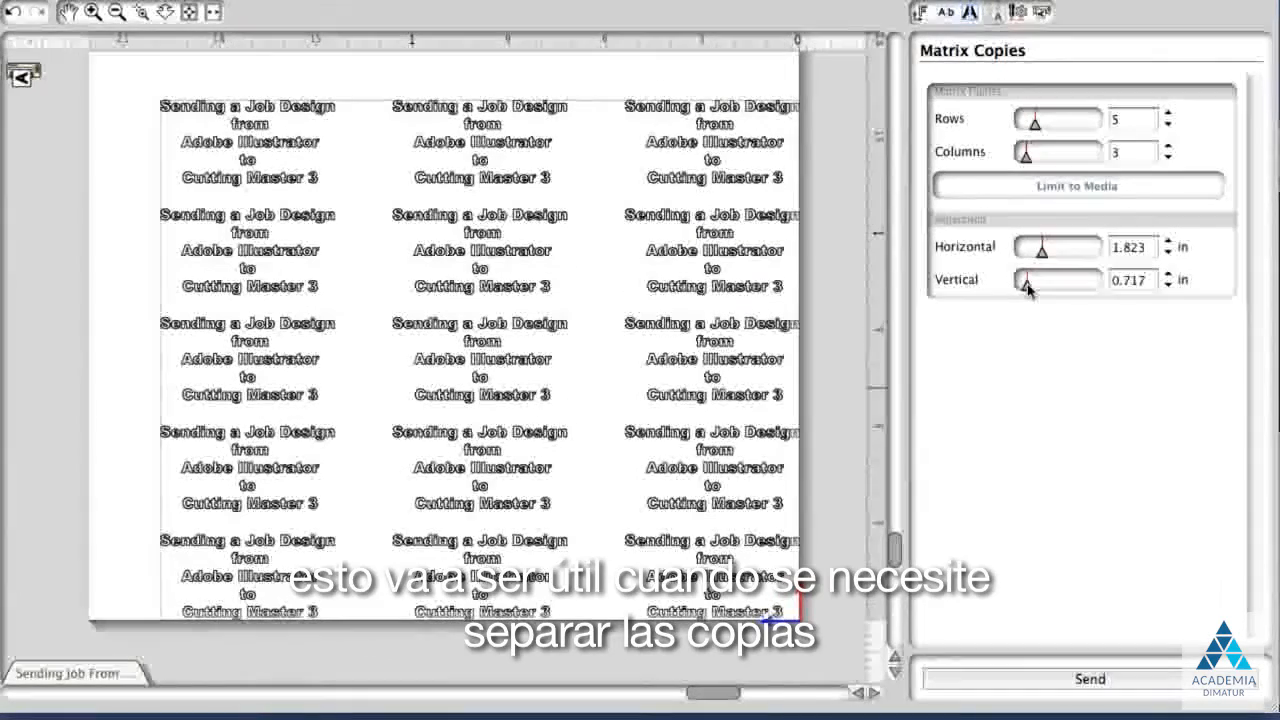
mouse_move(1029, 289)
mouse_down()
mouse_move(1045, 289)
mouse_move(1022, 296)
mouse_up()
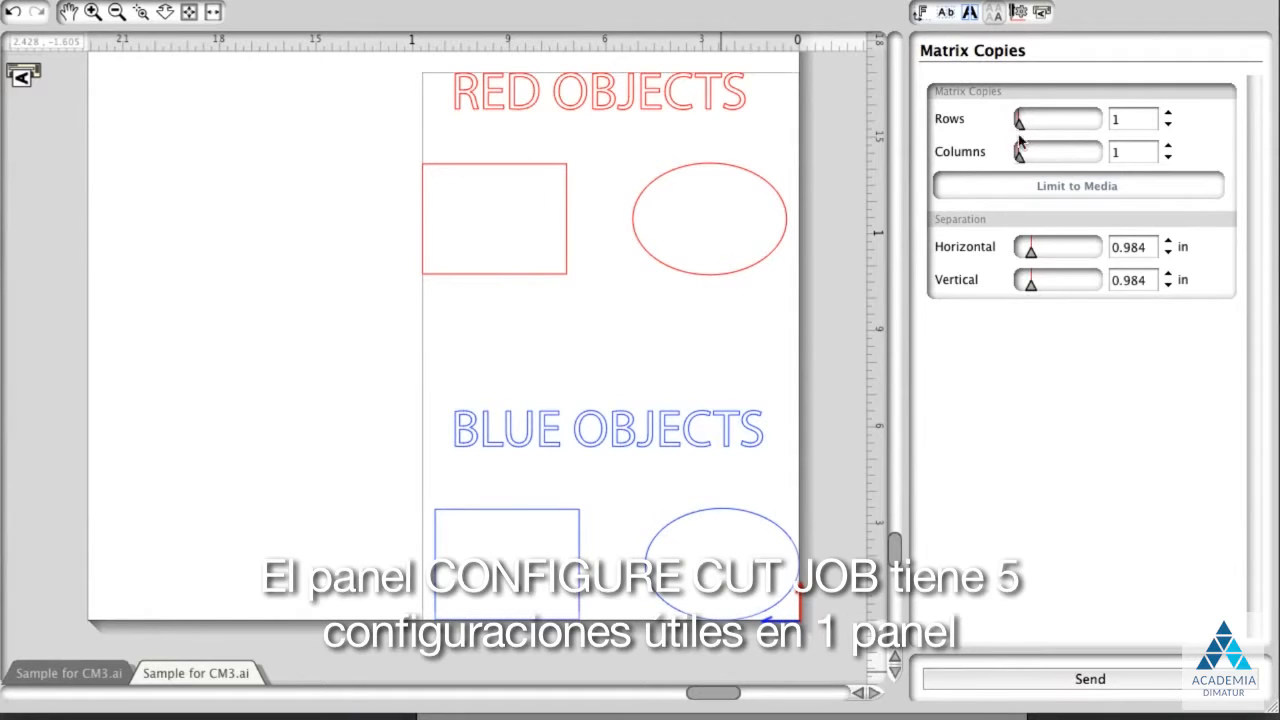
Open the cut job configuration and view the Configure Tiling options
click(1021, 13)
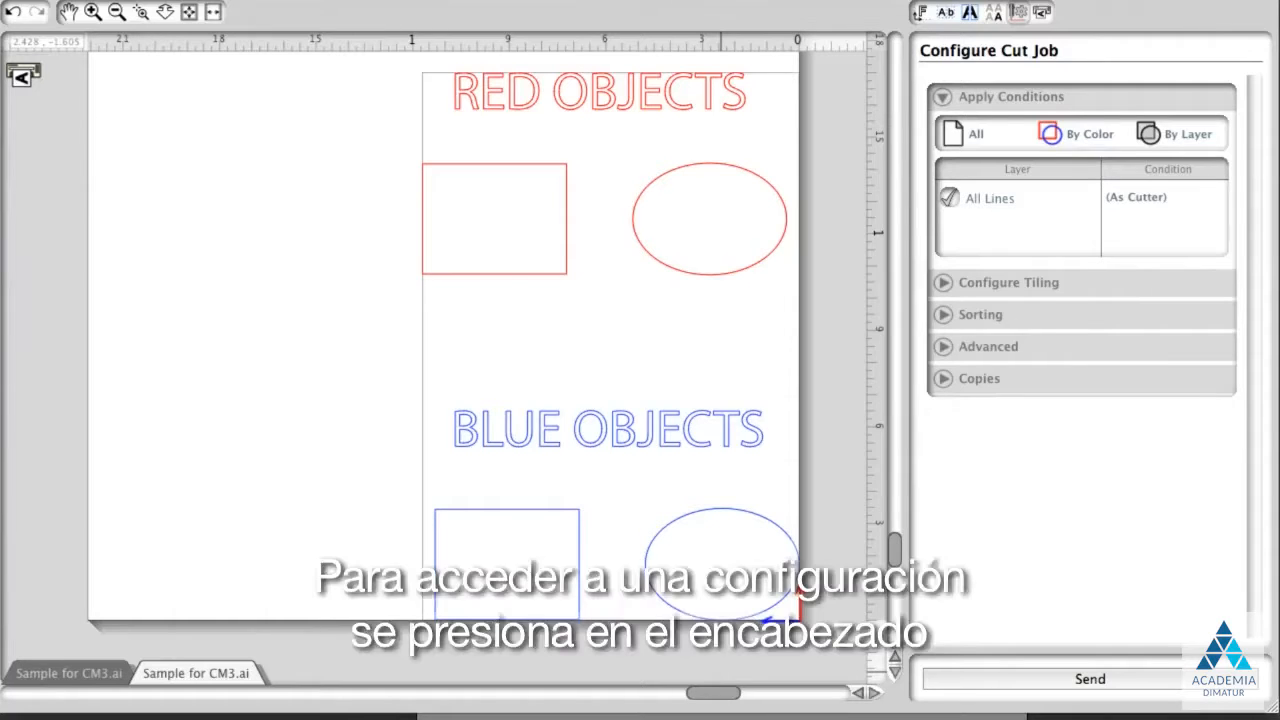
click(1045, 287)
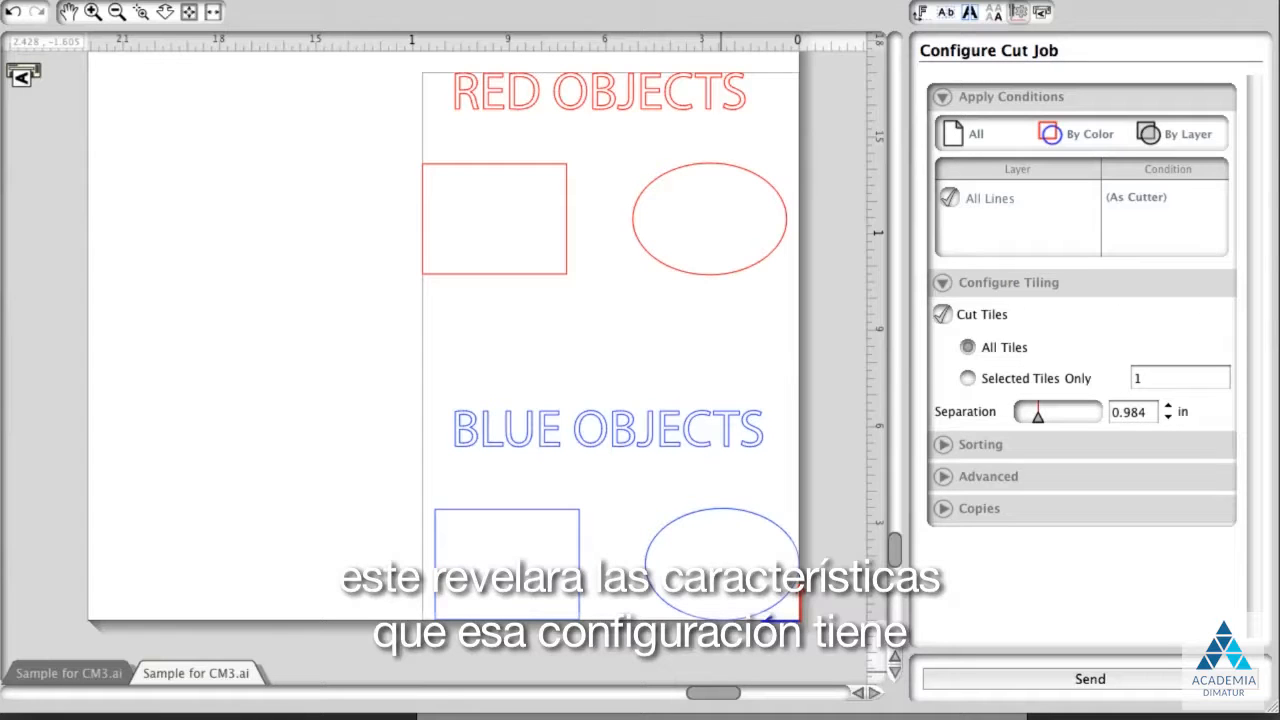
click(1045, 285)
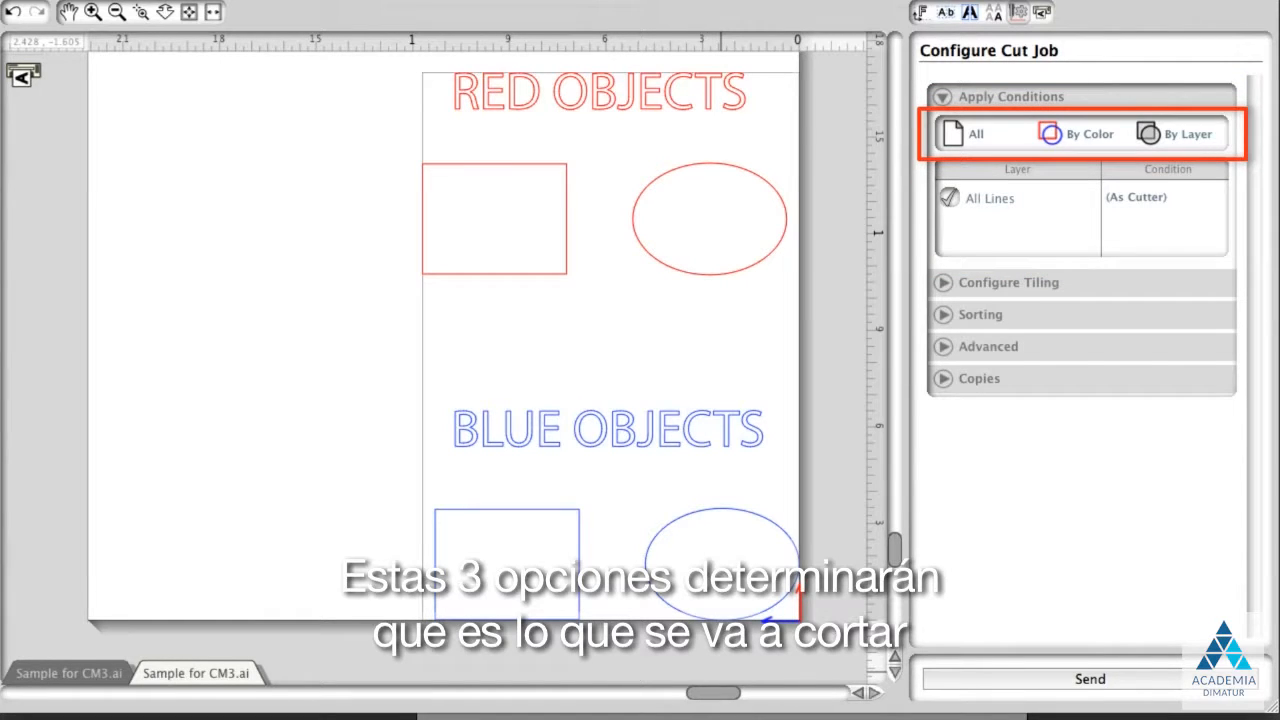
Try the All and By Color cutting conditions, excluding the blue and red lines in turn and including both again
click(976, 136)
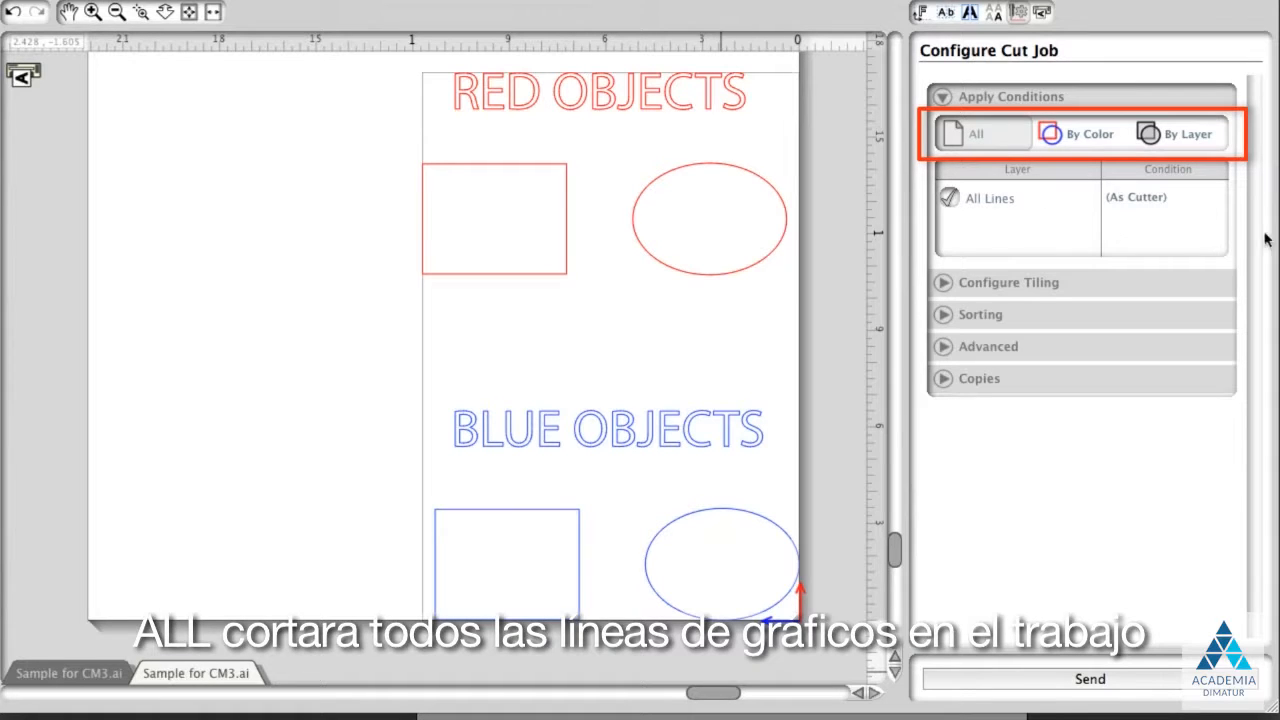
click(1090, 137)
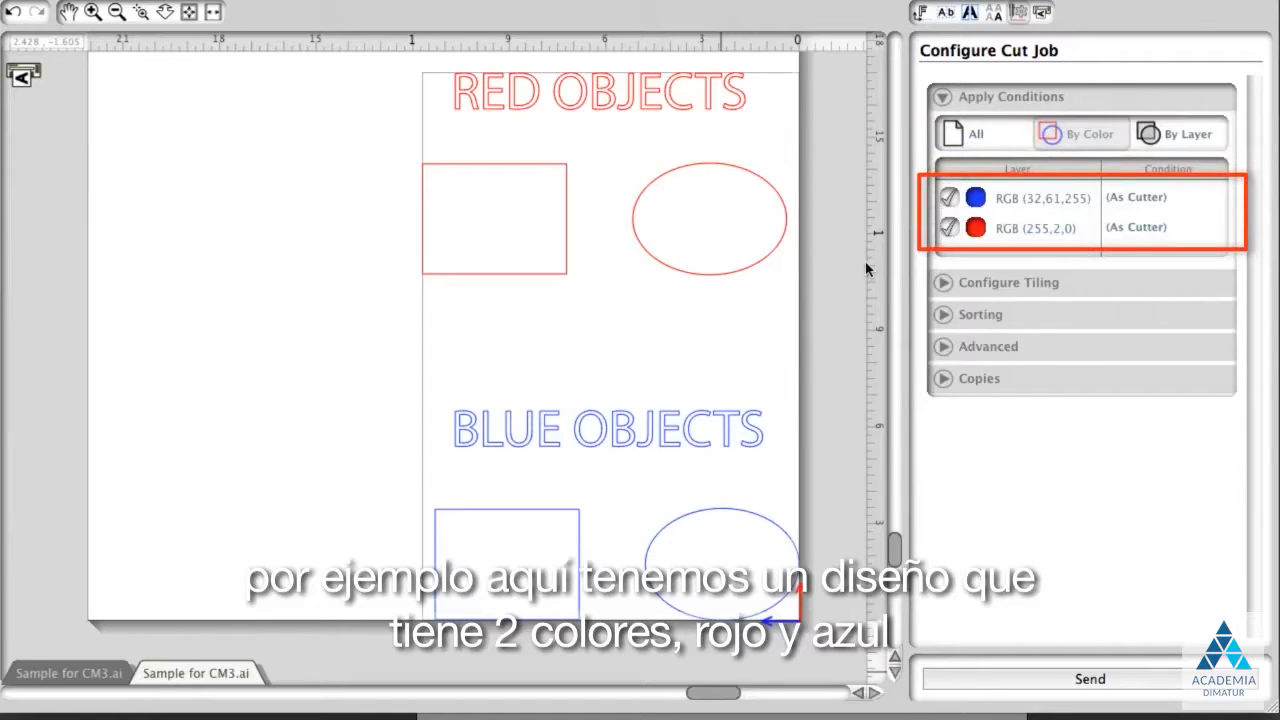
click(949, 198)
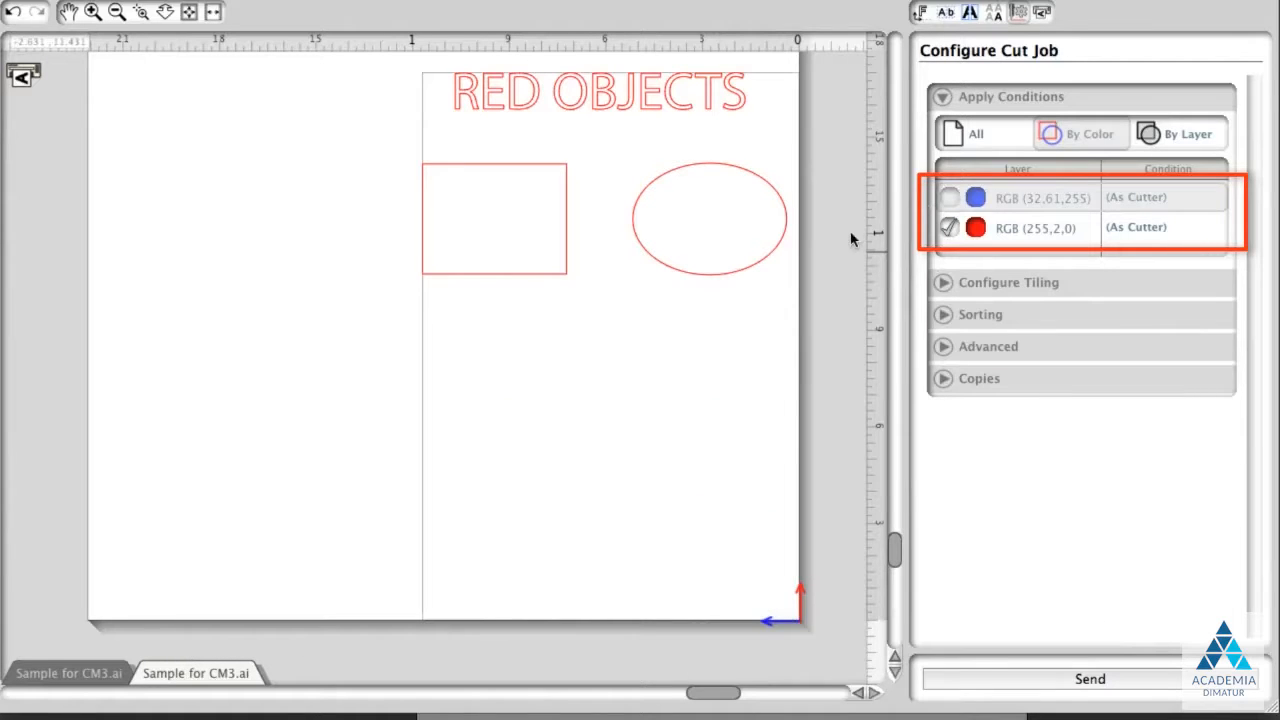
click(950, 229)
click(949, 198)
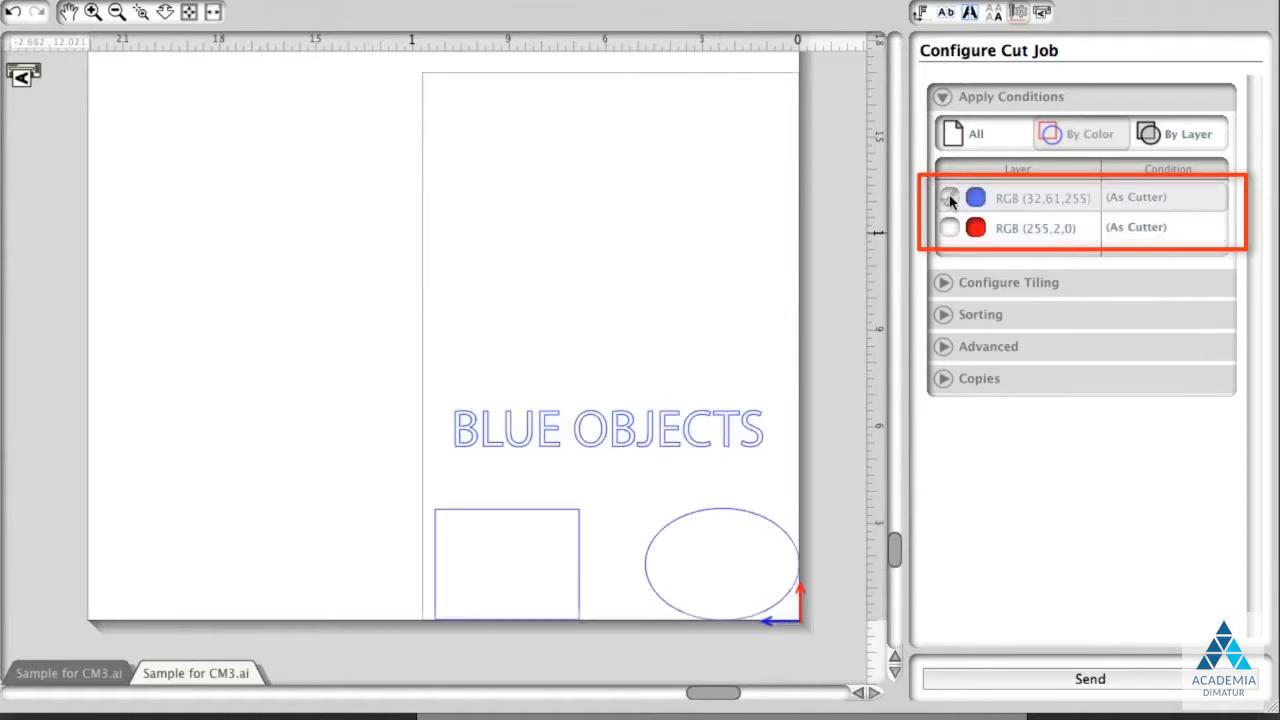
click(949, 229)
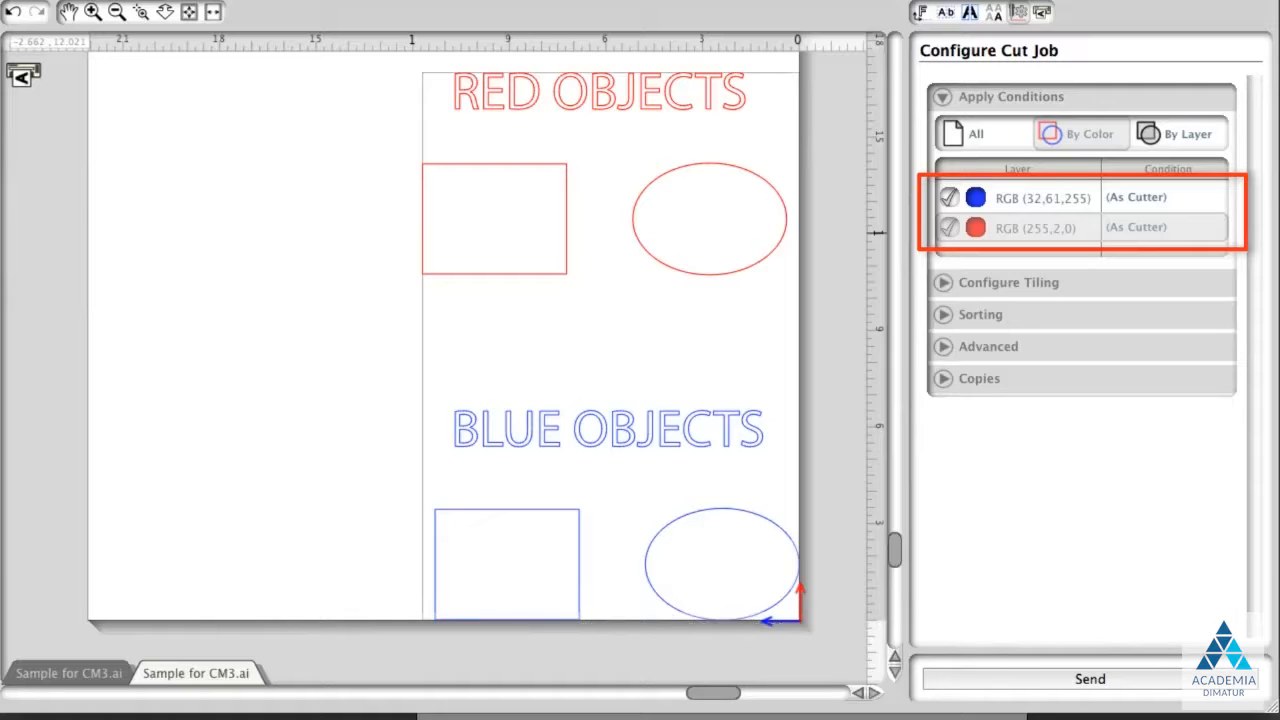
Apply the cutting conditions by layer, toggling RED LAYER and BLUE LAYER off and back on
click(1193, 130)
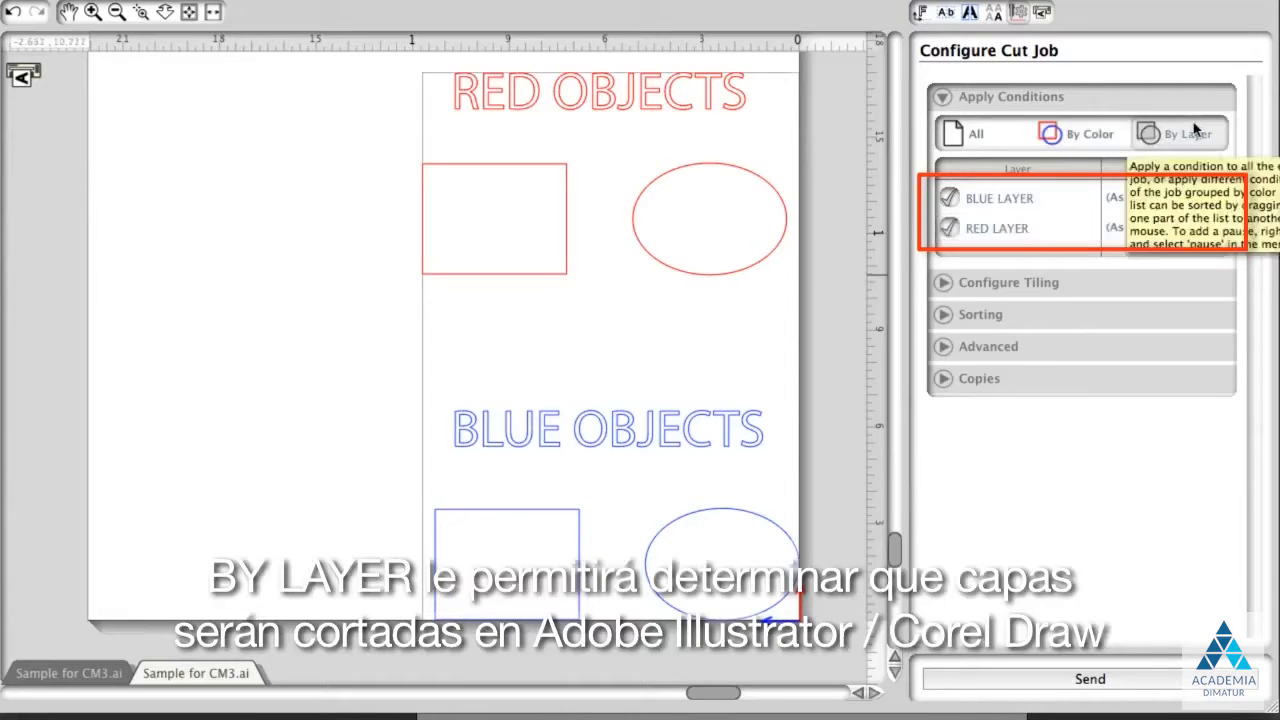
click(948, 228)
click(950, 230)
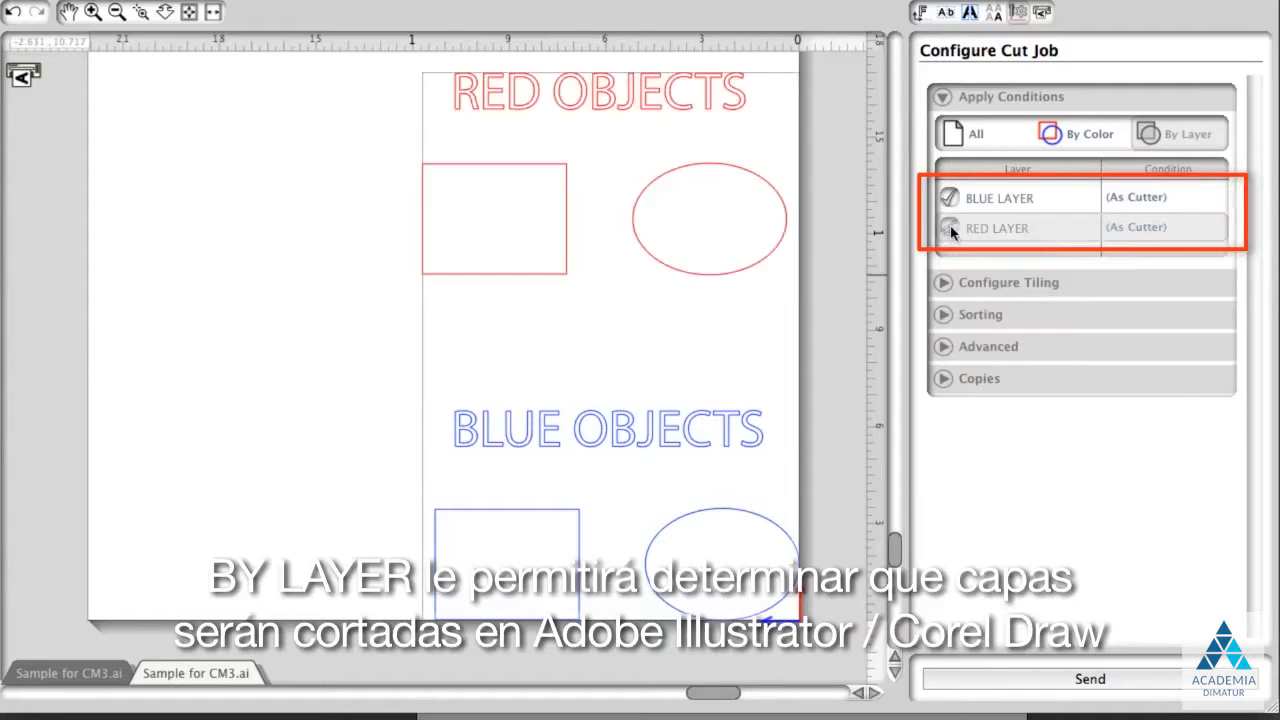
click(950, 199)
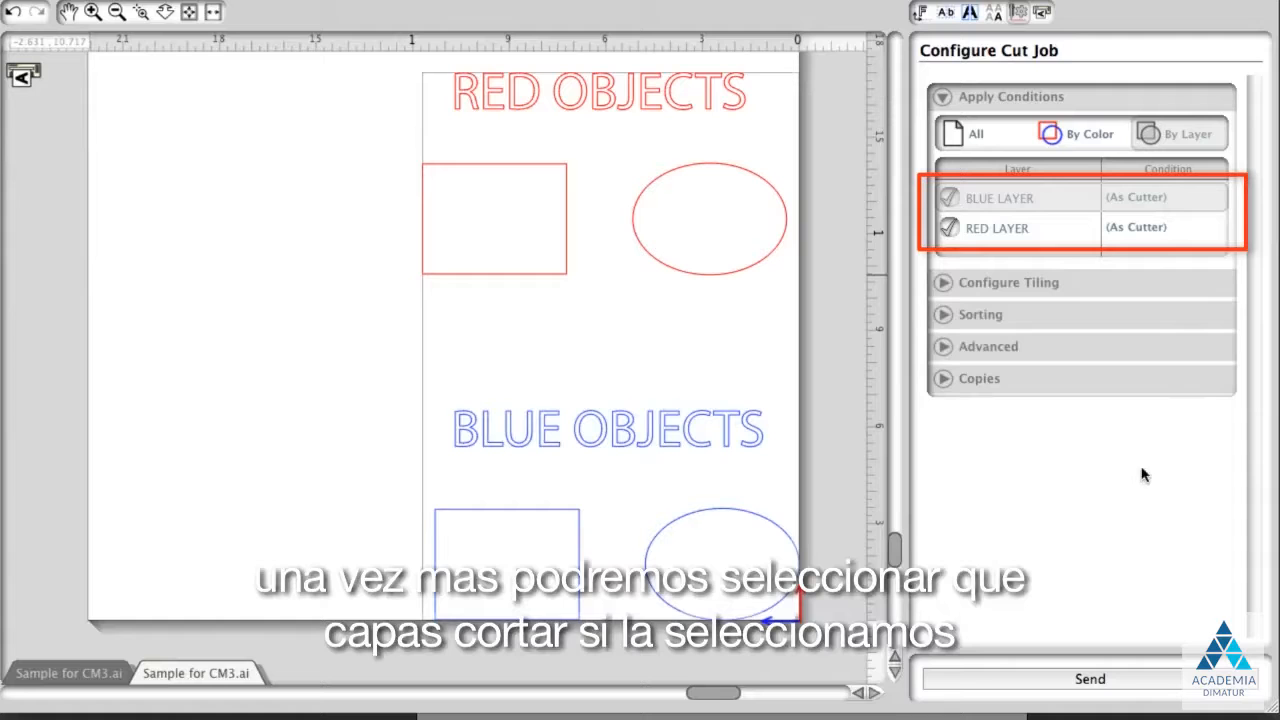
click(946, 229)
click(946, 229)
click(949, 199)
click(949, 199)
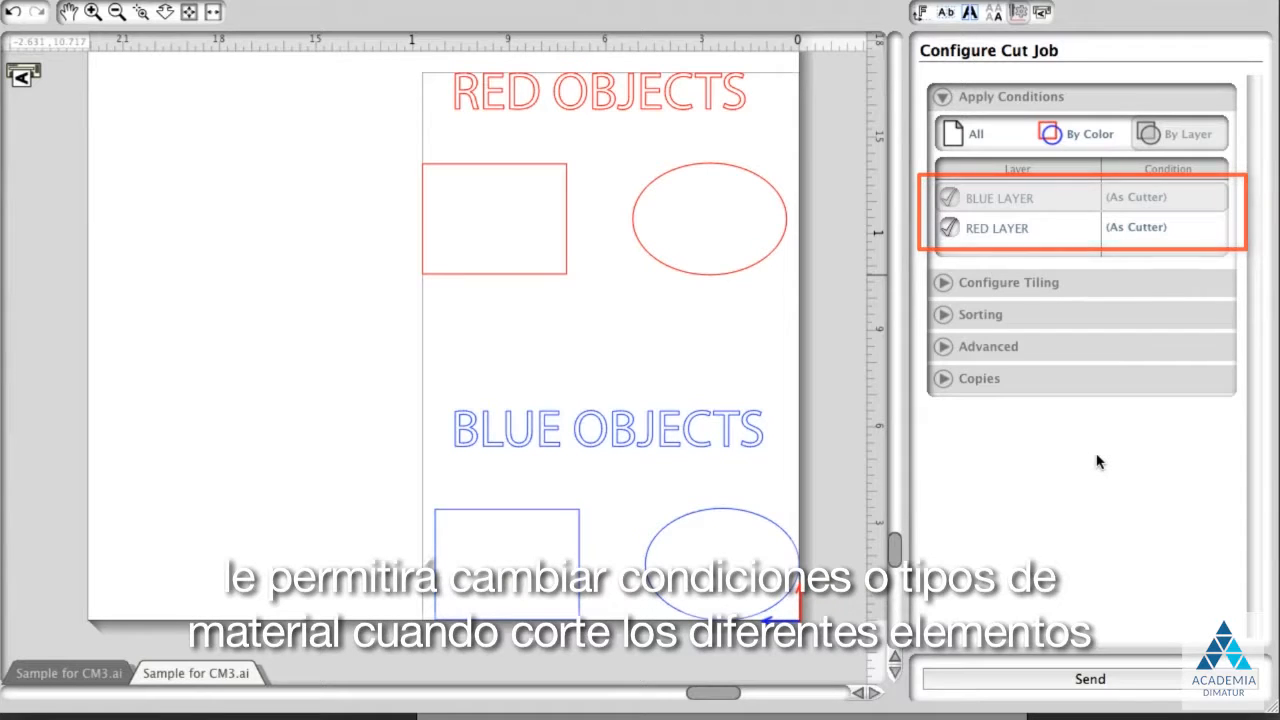
Assign Condition No. 6 to BLUE LAYER, and switch the conditions to All with Condition No. 2 for all lines
click(1146, 200)
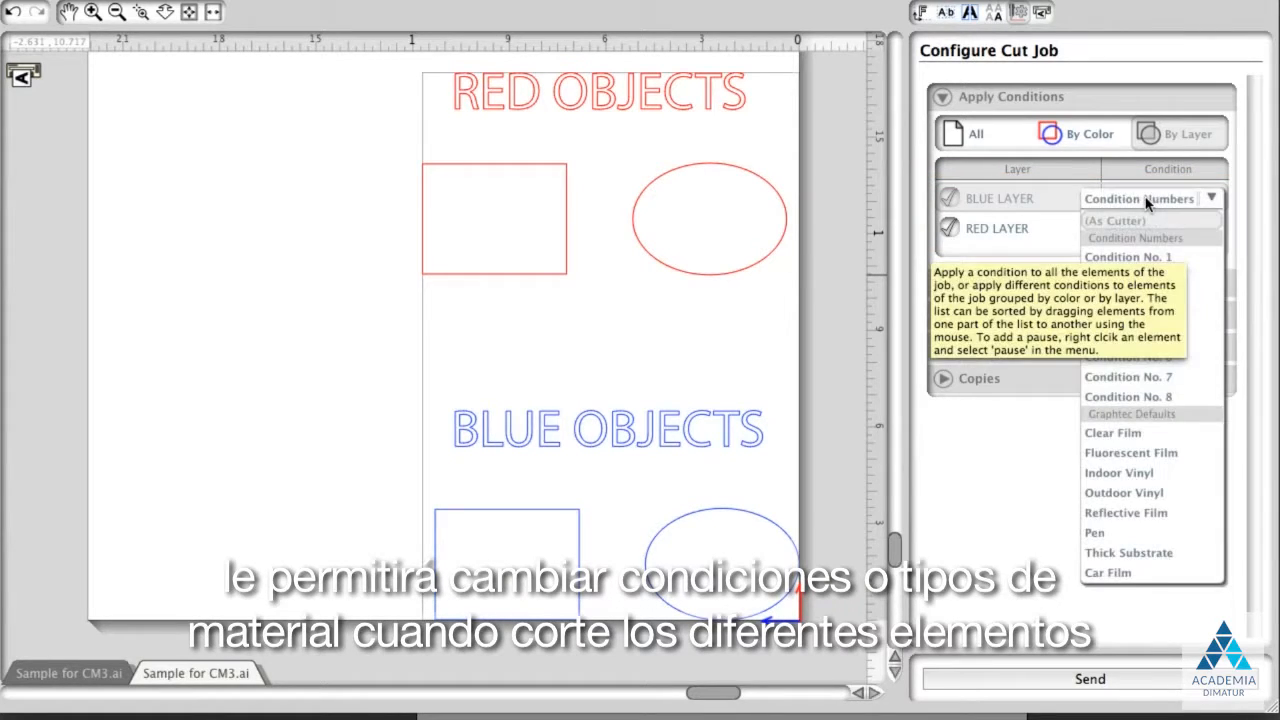
click(1150, 357)
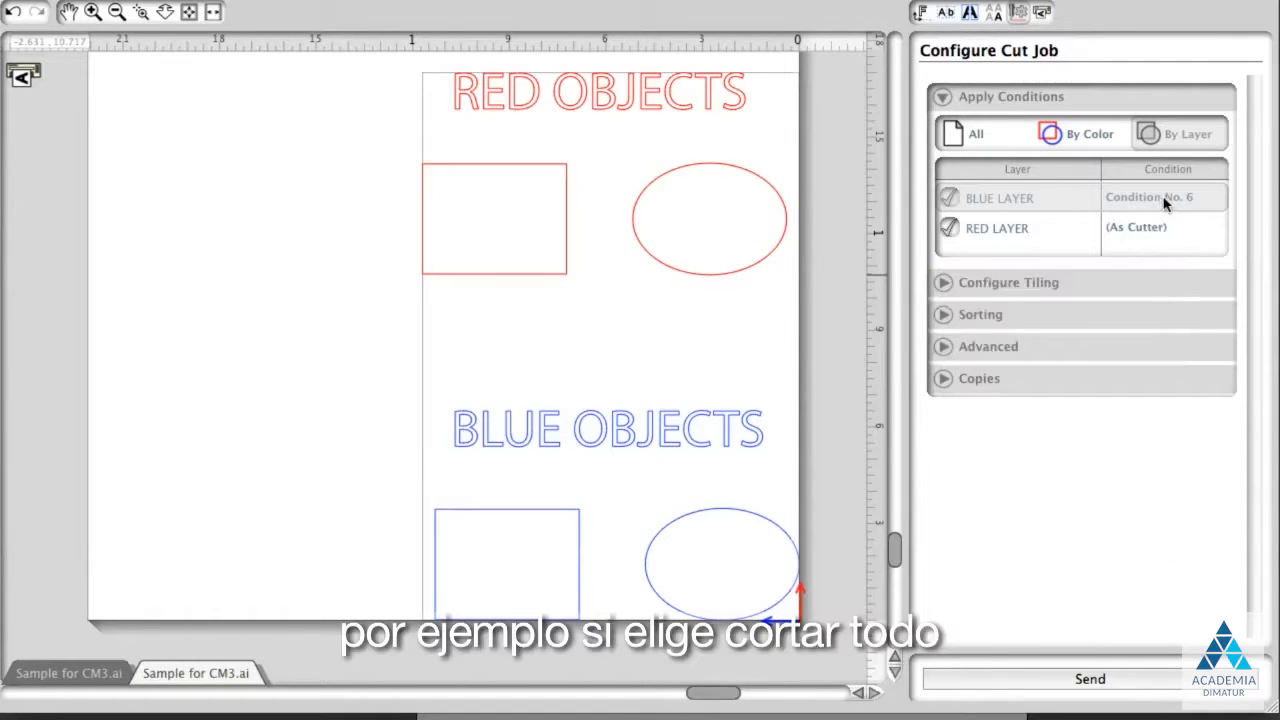
click(1008, 136)
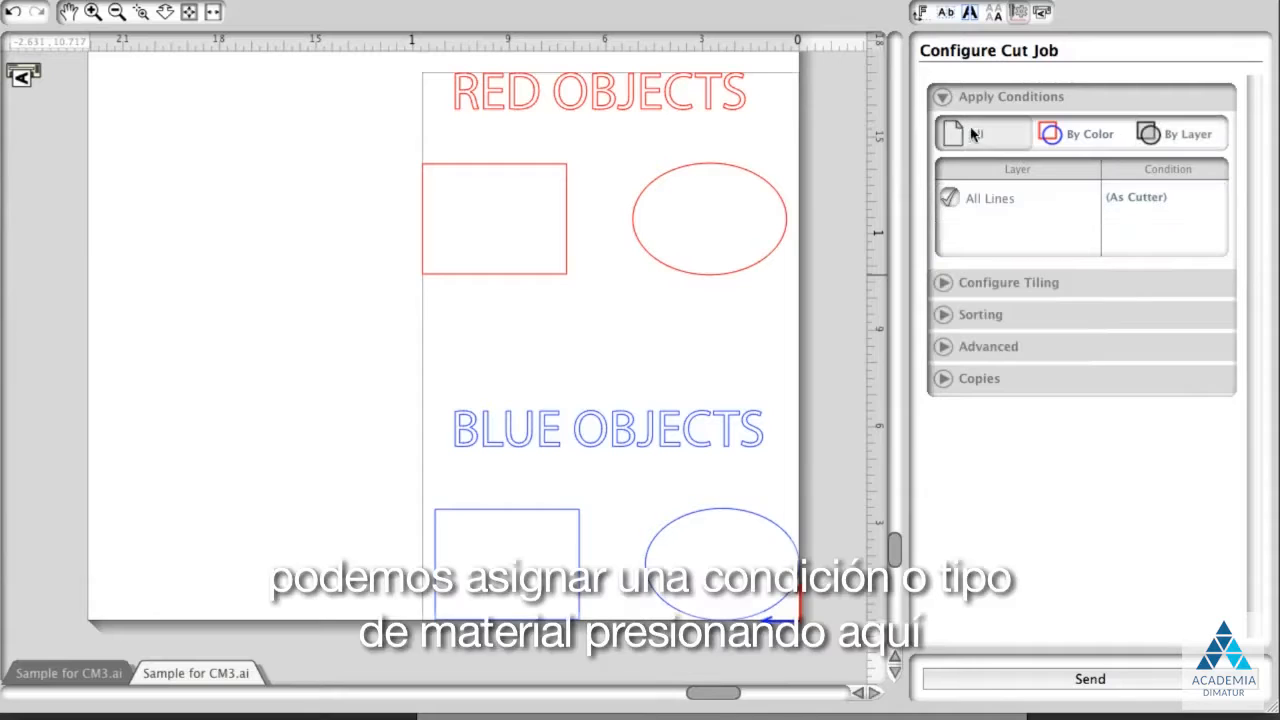
click(1149, 201)
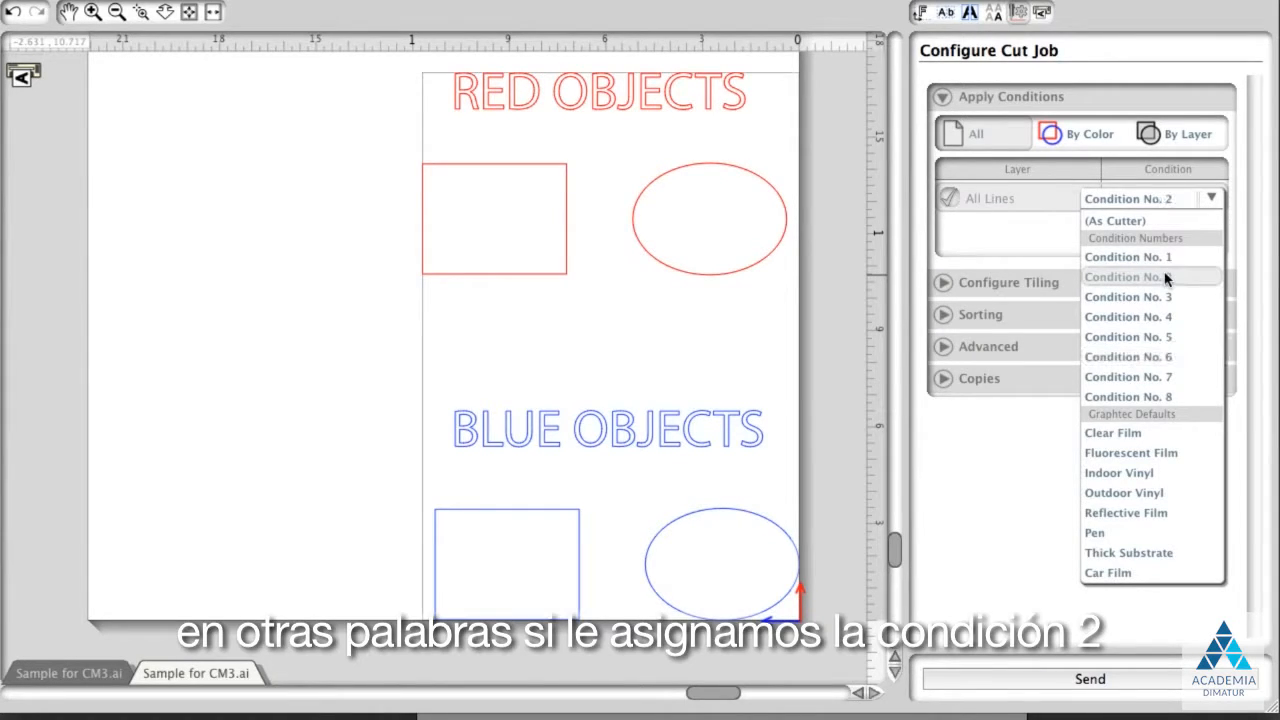
click(1166, 279)
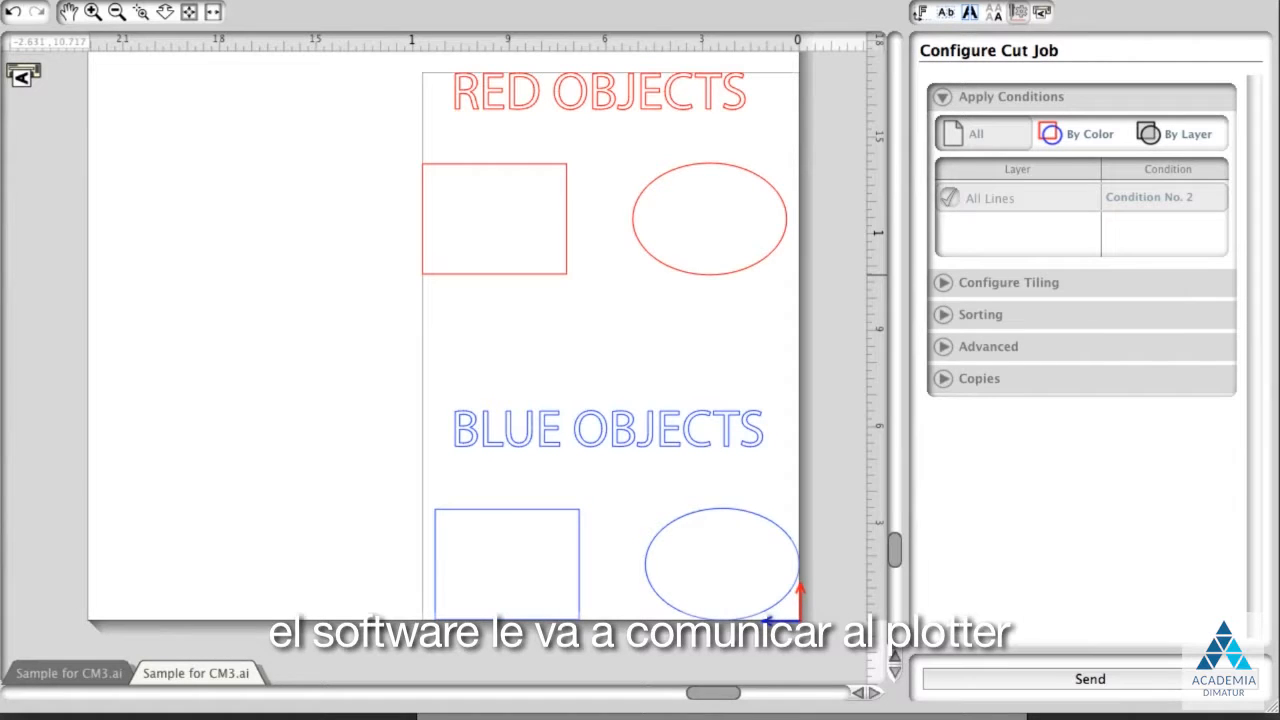
Switch the cutting conditions to By Color and add a pause after the blue lines
click(1175, 201)
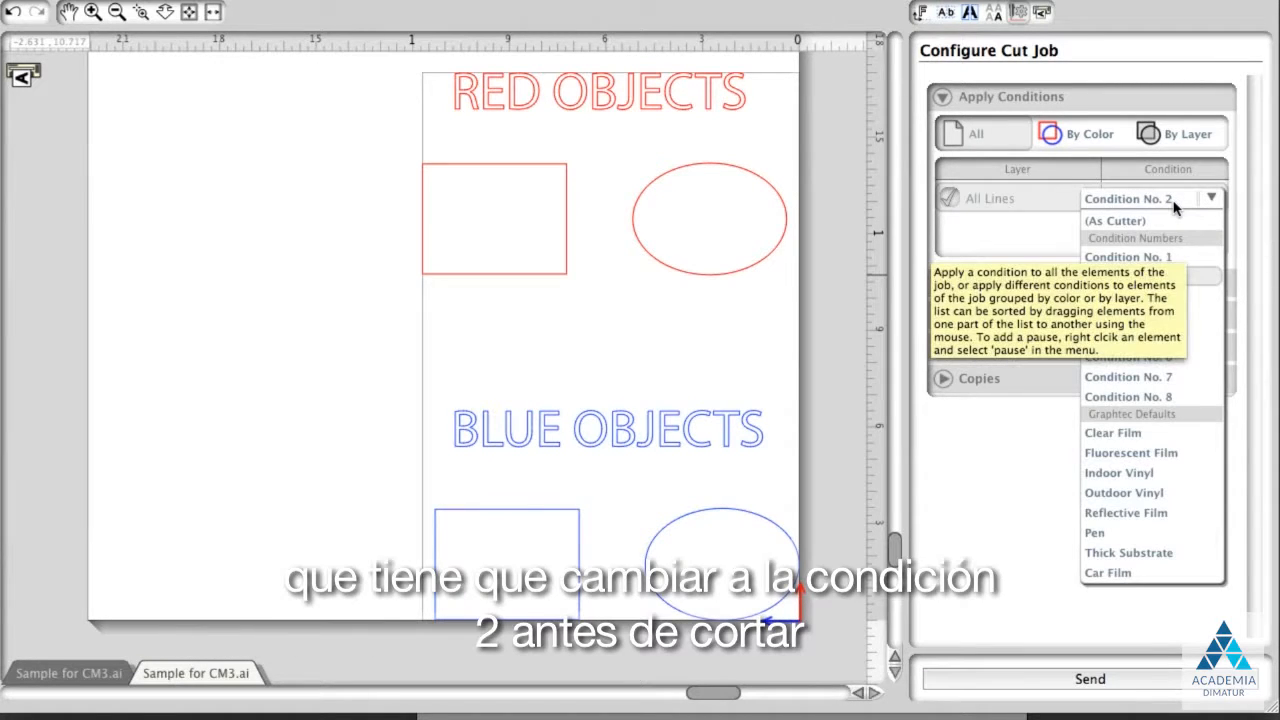
click(1244, 288)
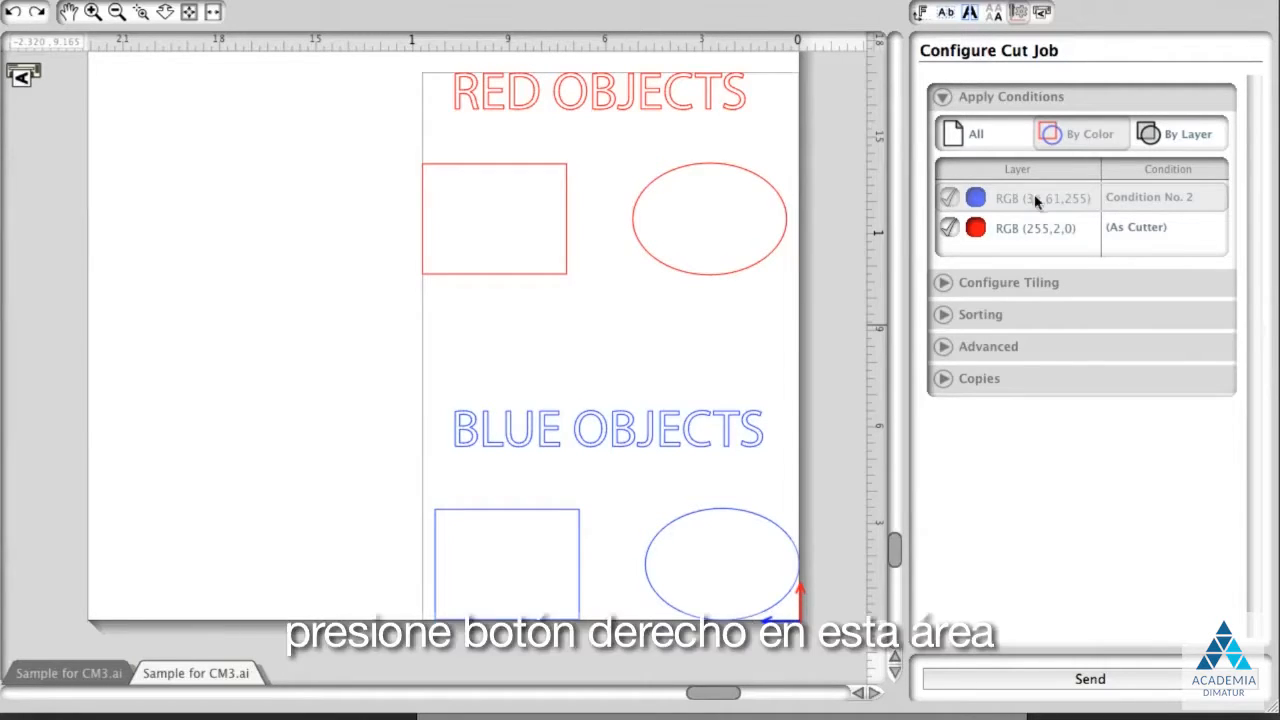
right_click(1060, 201)
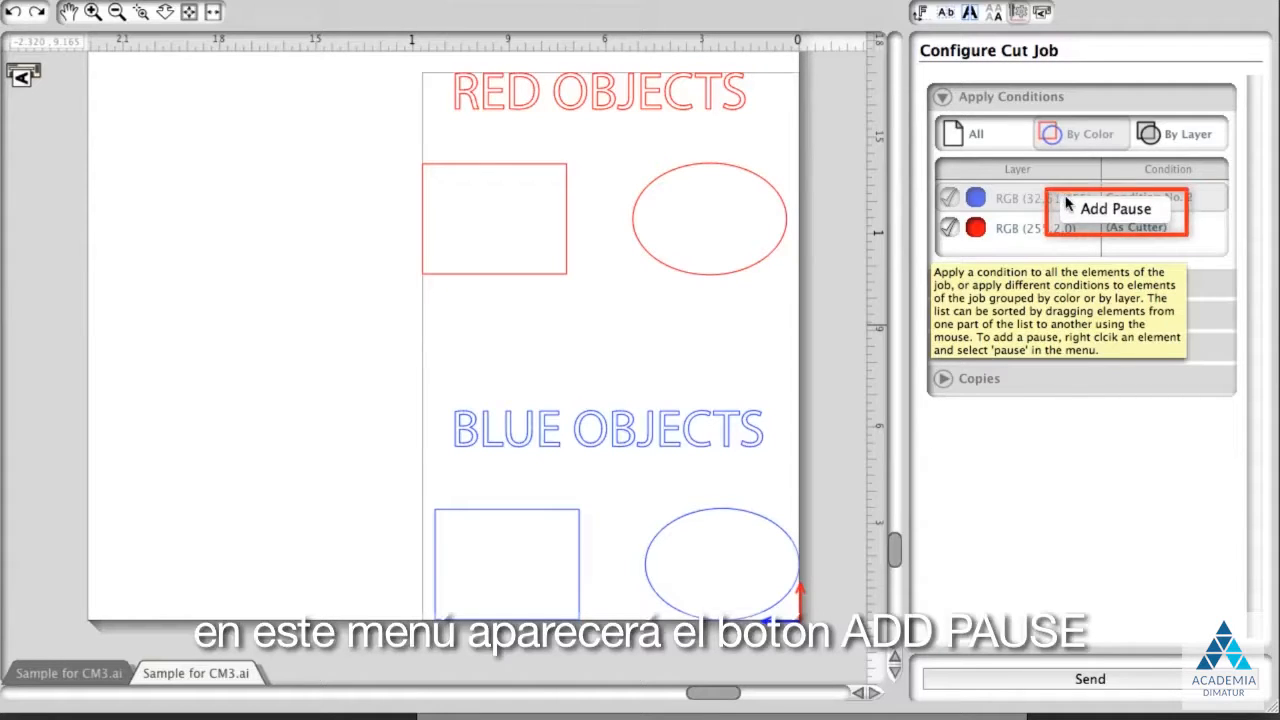
click(1085, 209)
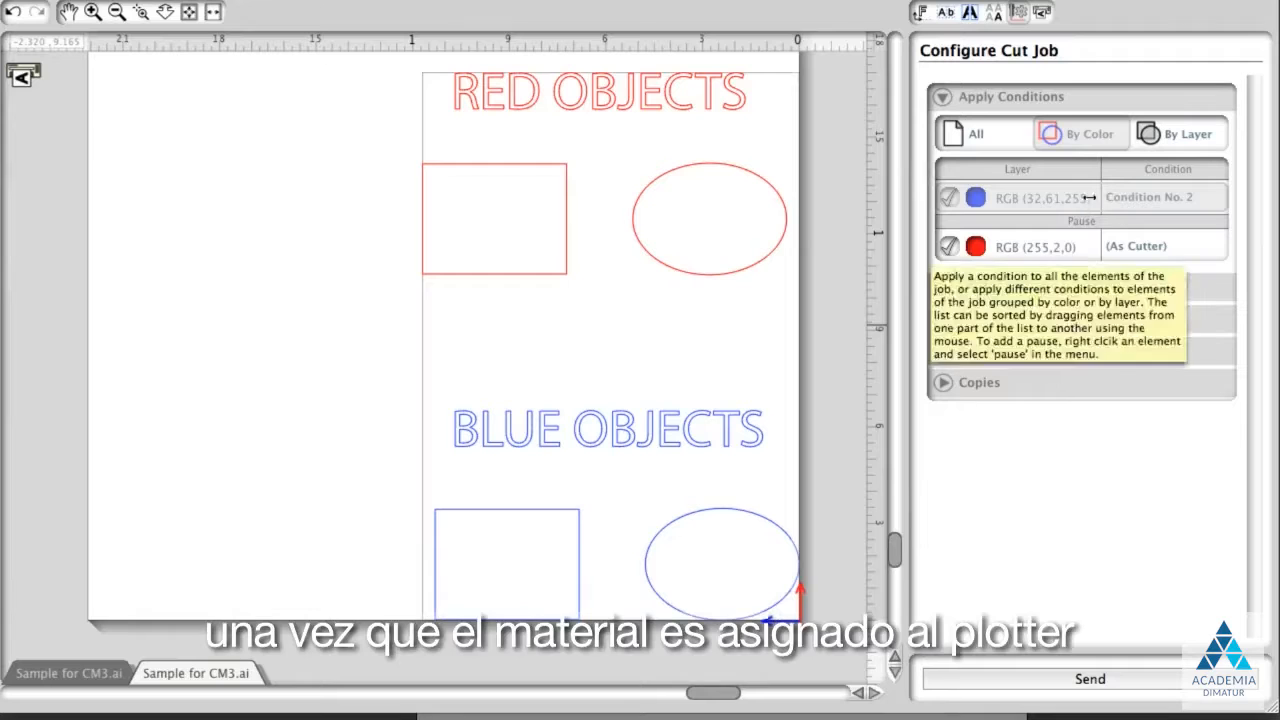
Try the Clear Film and Fluorescent Film conditions in turn on the blue lines
click(1140, 199)
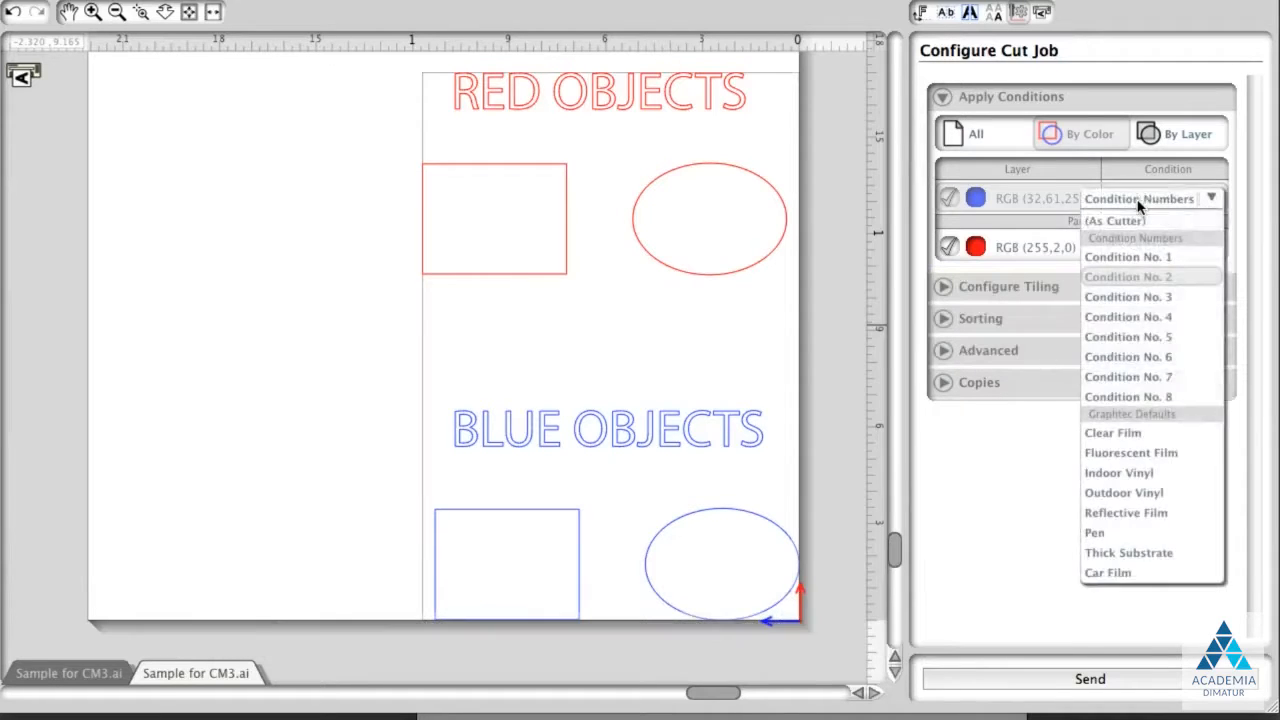
click(1110, 433)
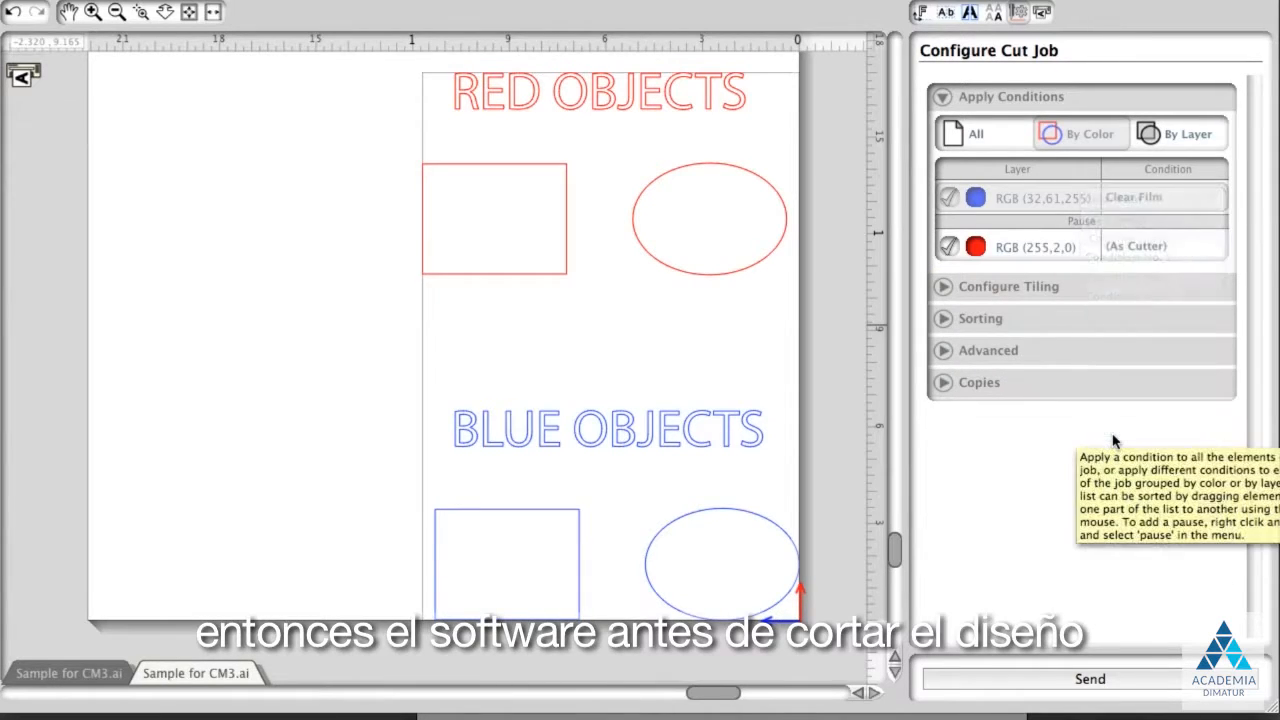
click(1165, 203)
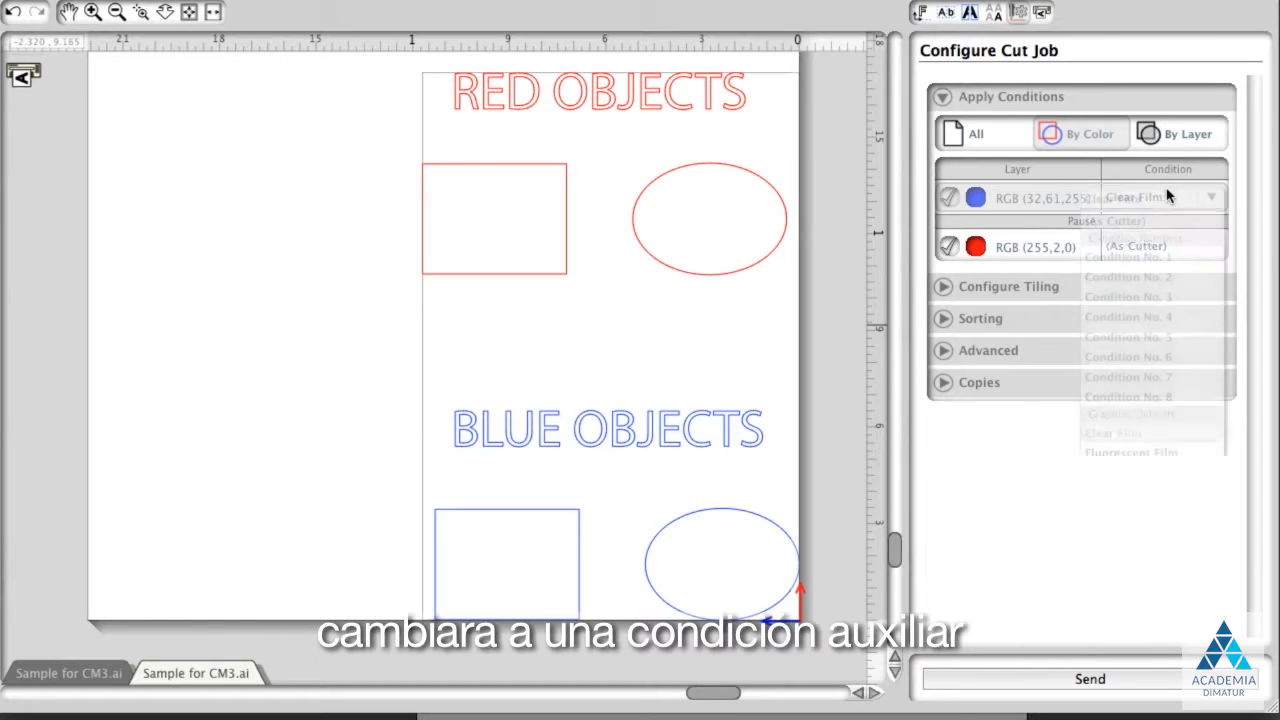
click(1130, 453)
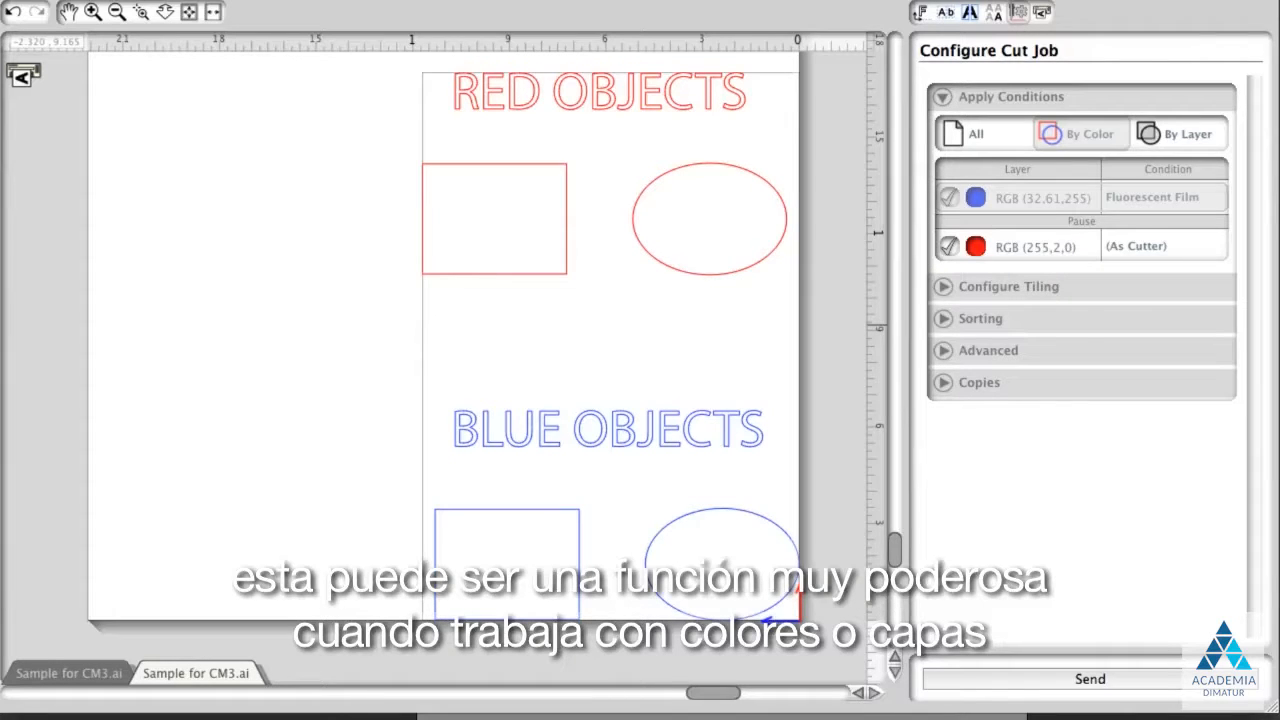
Assign Condition No. 1 to the blue lines and Indoor Vinyl to the red lines
click(1200, 205)
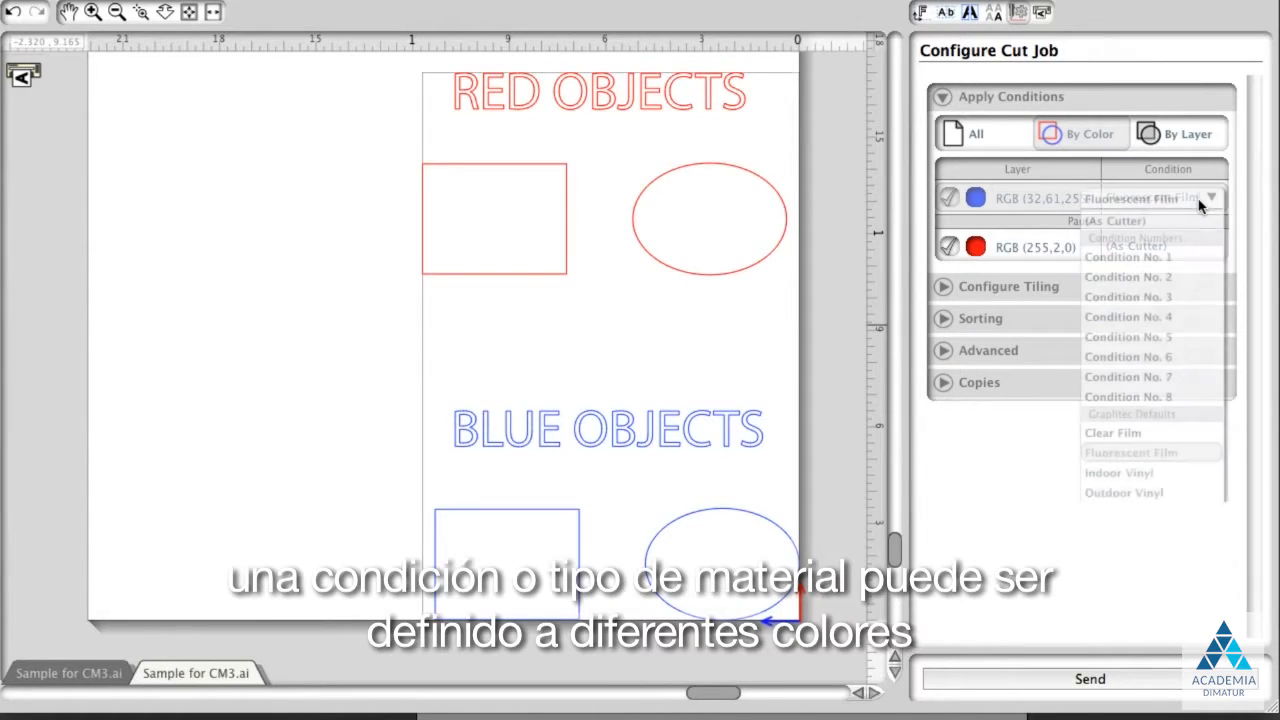
click(1165, 256)
click(1168, 246)
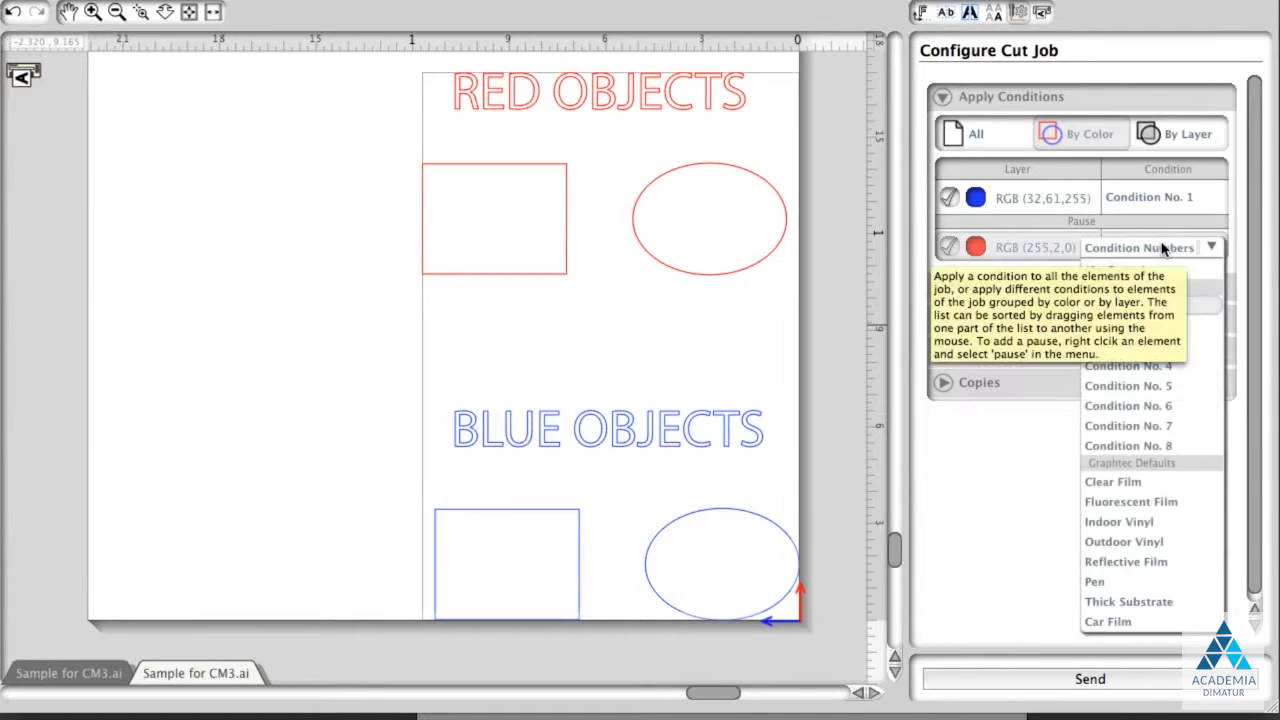
click(1148, 522)
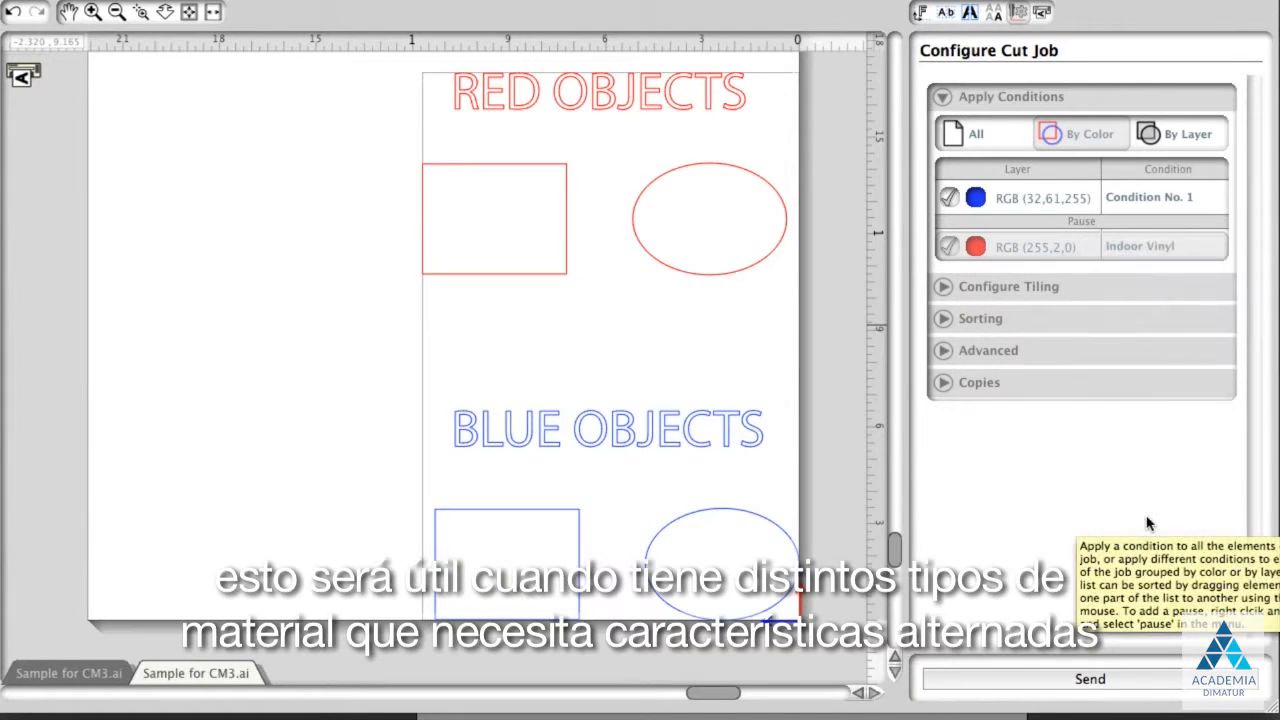
Apply the conditions by layer, with Condition No. 2 for BLUE LAYER and Outdoor Vinyl for RED LAYER
click(1208, 135)
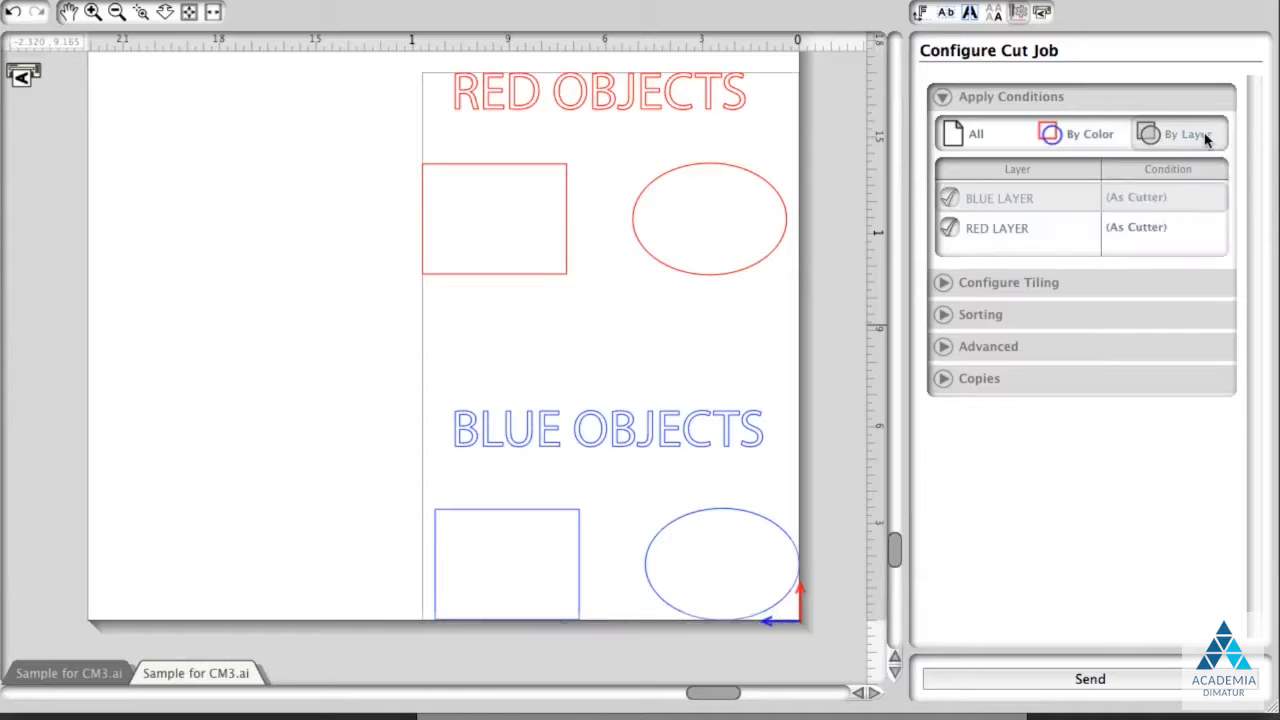
click(1160, 200)
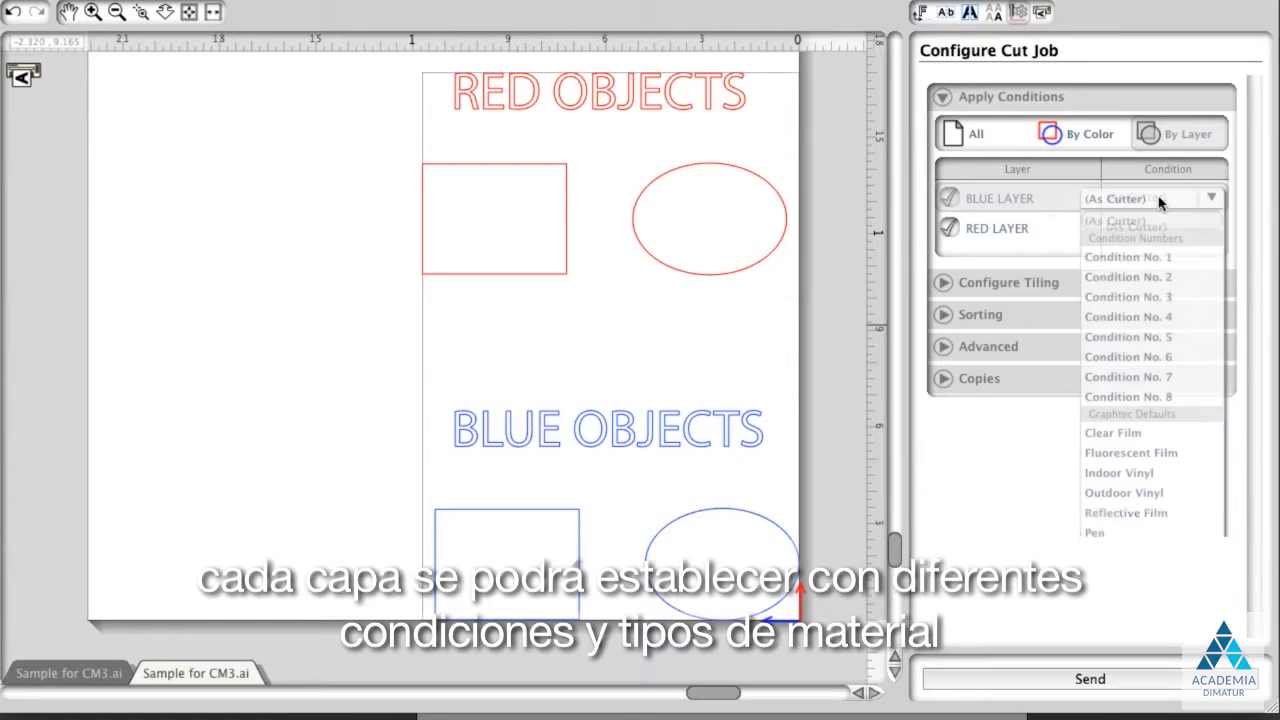
click(1160, 278)
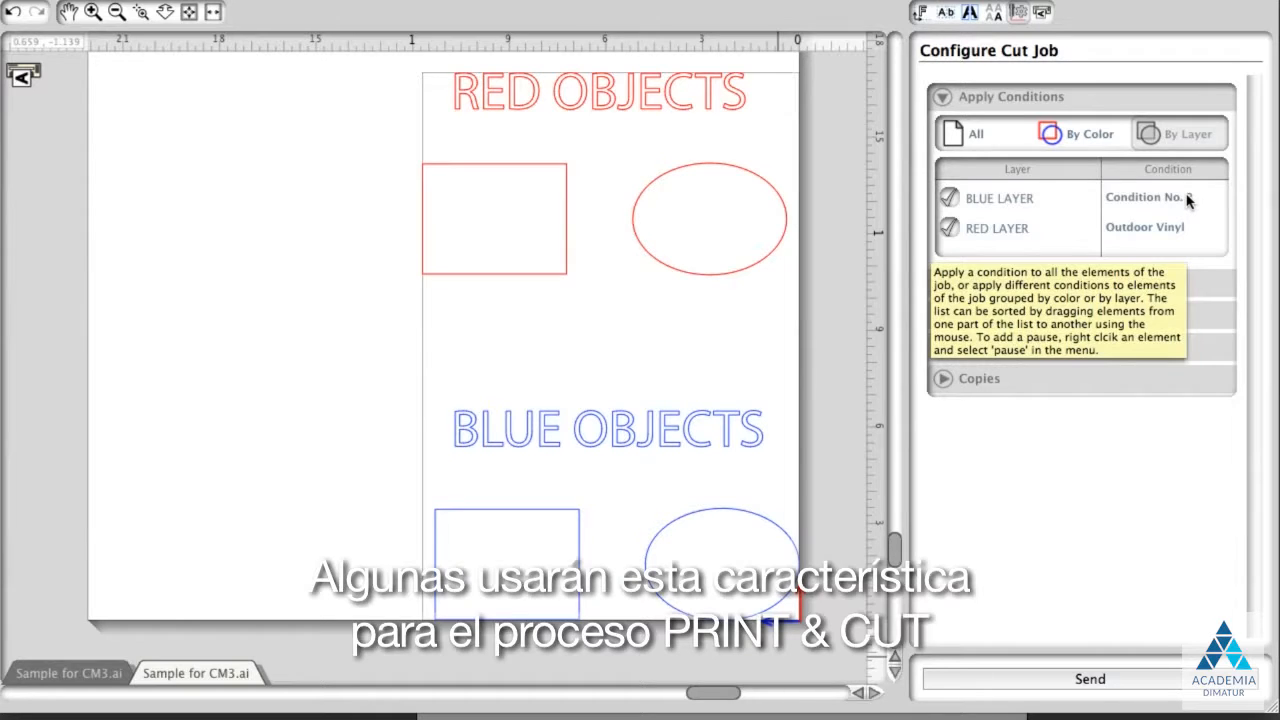
Change the layer conditions to Normal Cut for BLUE LAYER and POP OUT Cut for RED LAYER
click(1188, 200)
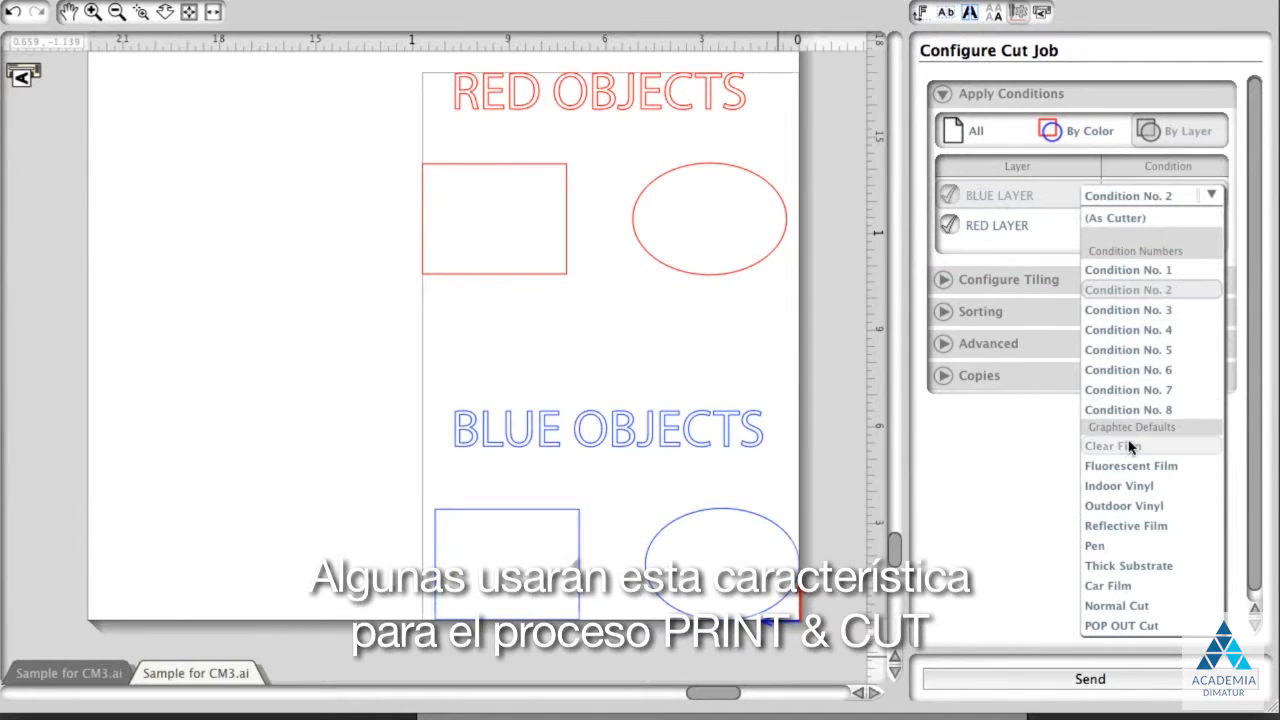
click(1120, 606)
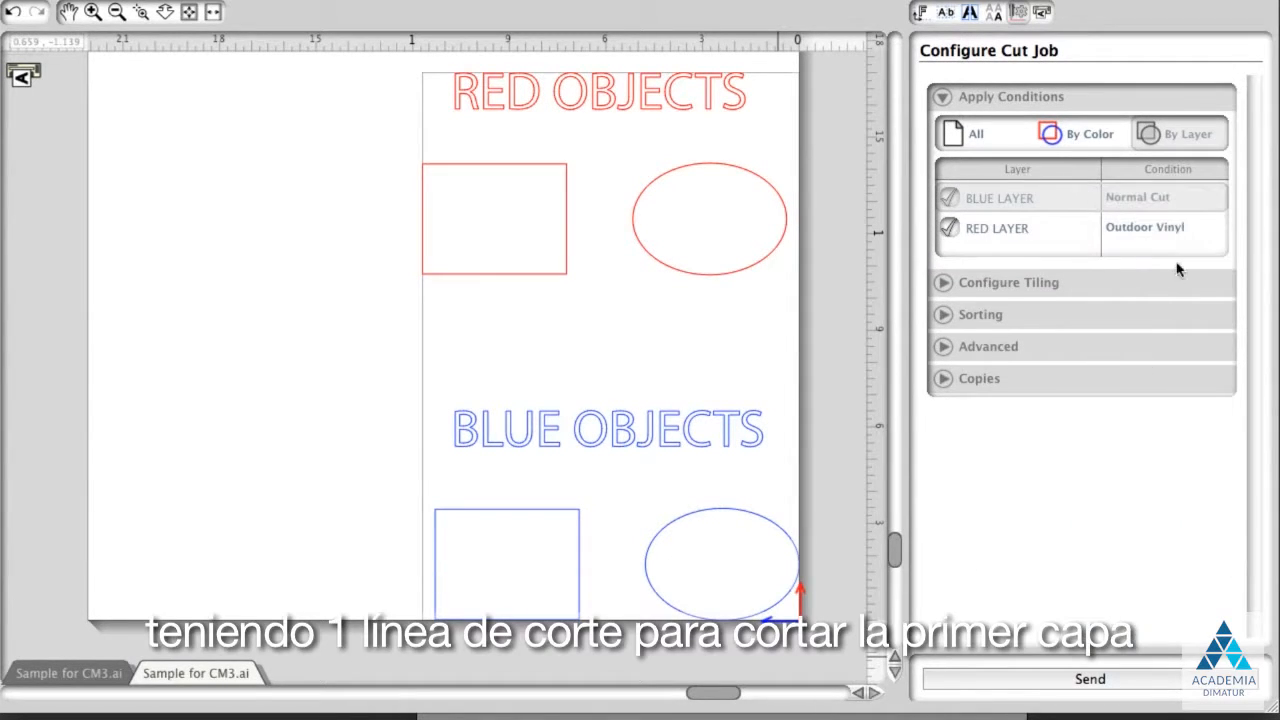
click(1180, 230)
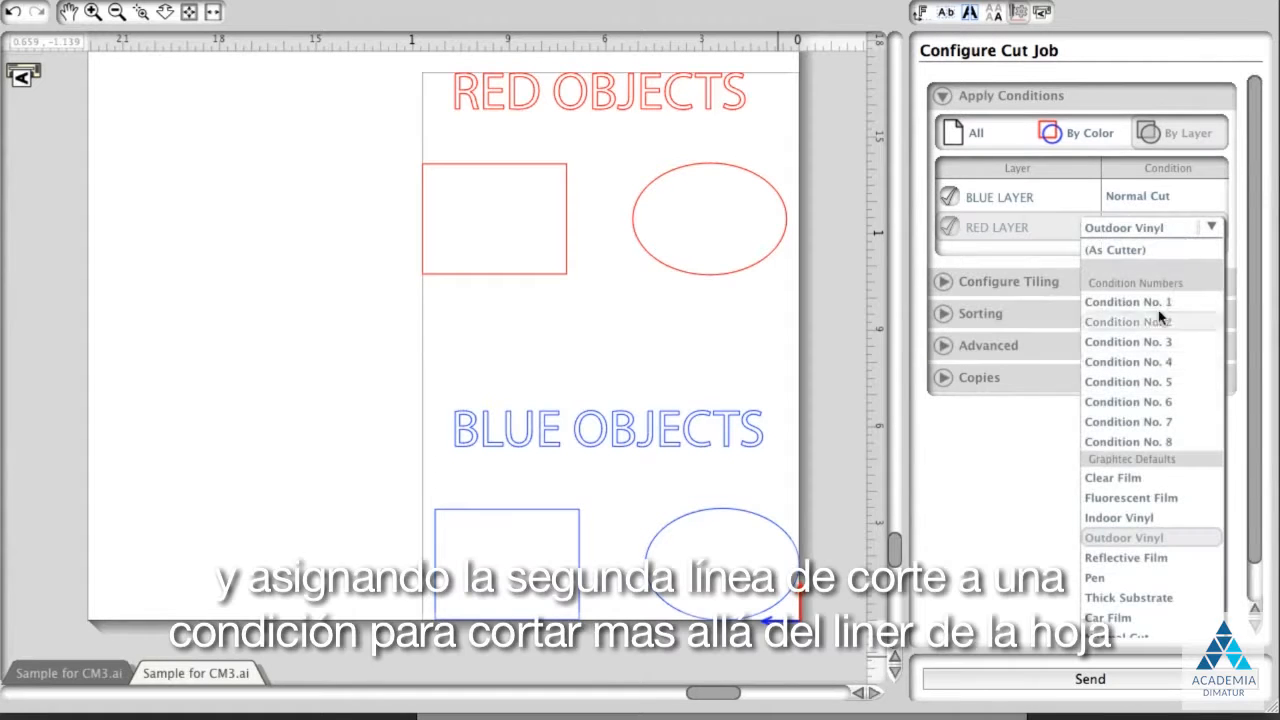
scroll(1118, 631, down, 2)
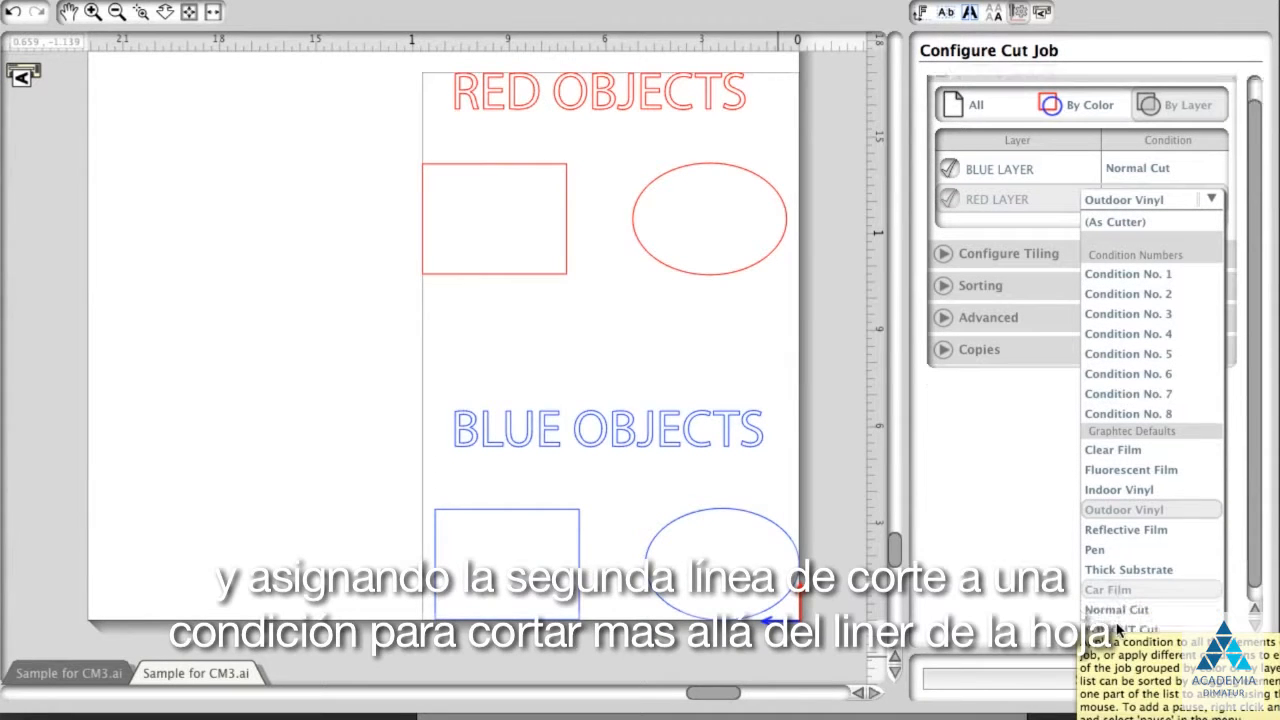
click(1120, 615)
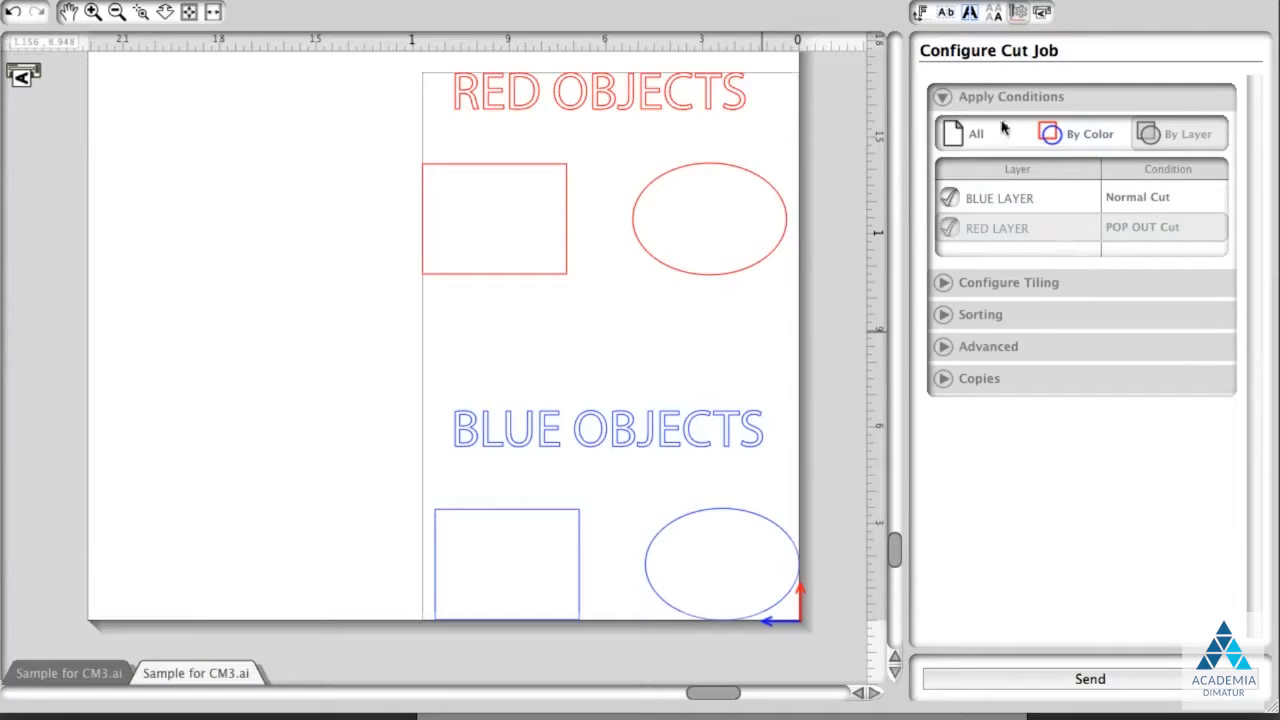
Show the Configure Tiling options in place of the conditions, and turn Cut Tiles off and on again
click(983, 95)
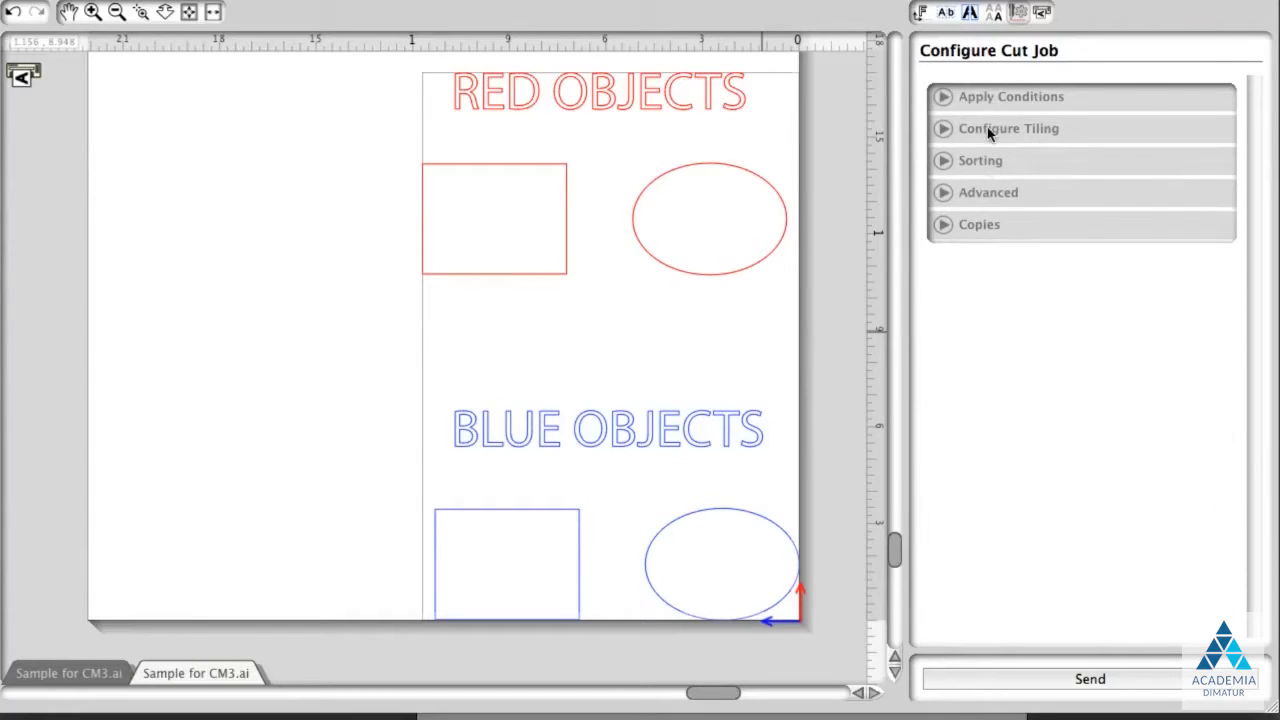
click(987, 128)
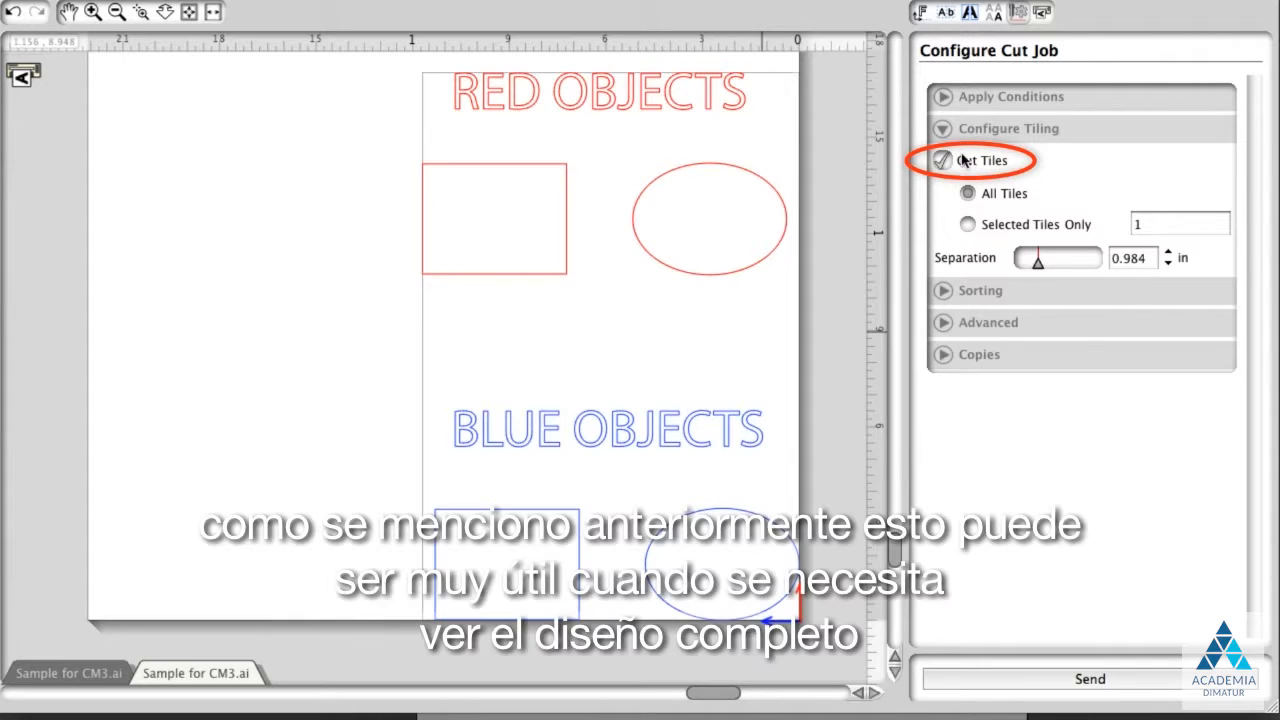
click(945, 162)
click(945, 162)
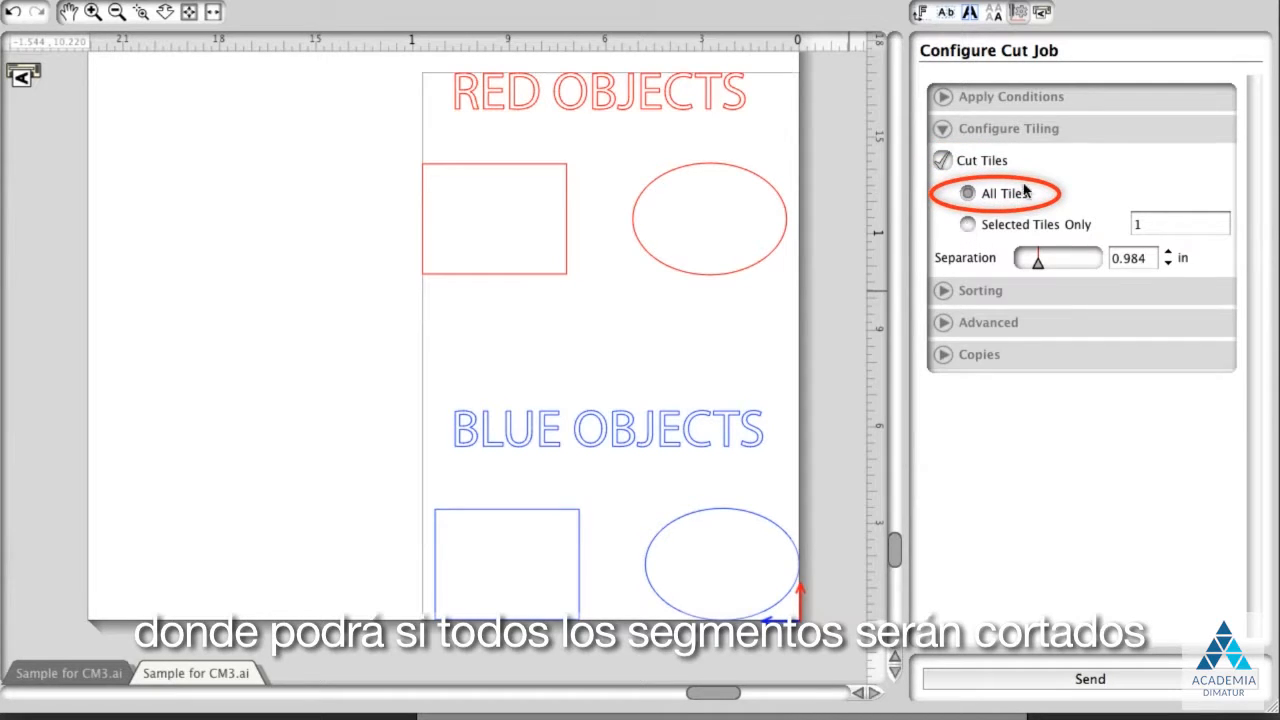
Try Selected Tiles Only, return to All Tiles, and set the tile separation to 1.148 in
click(968, 224)
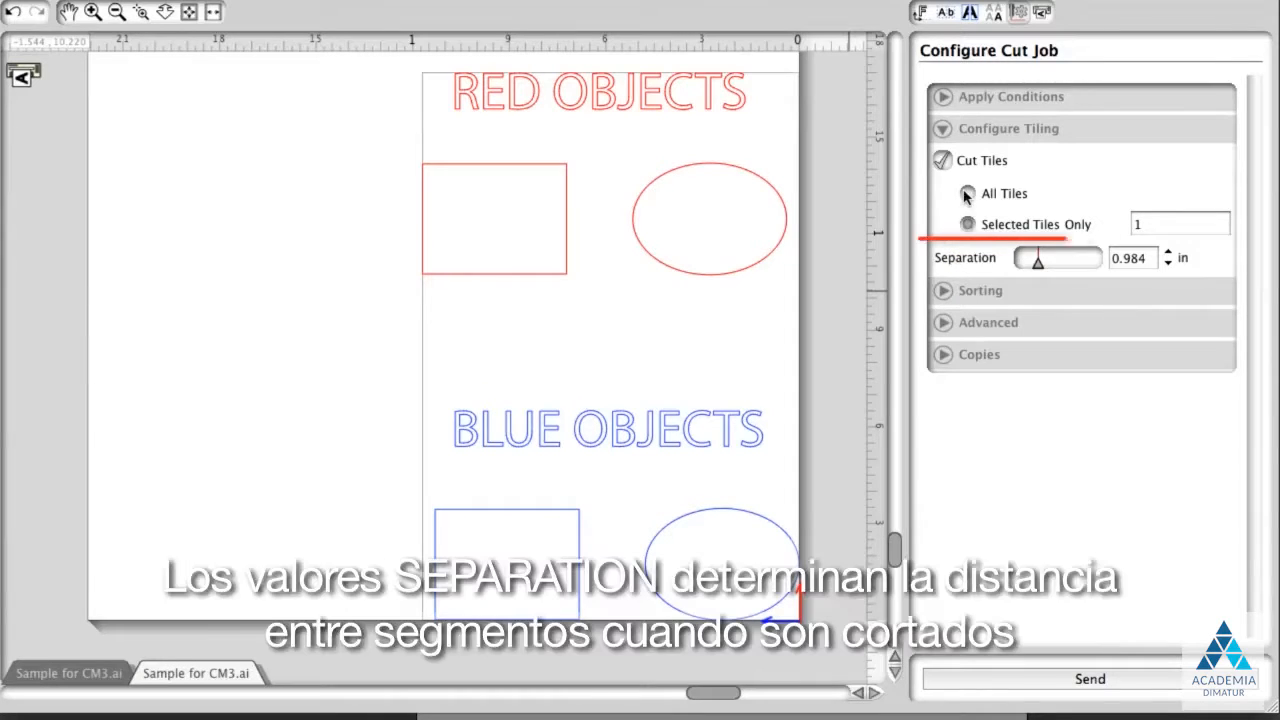
click(965, 194)
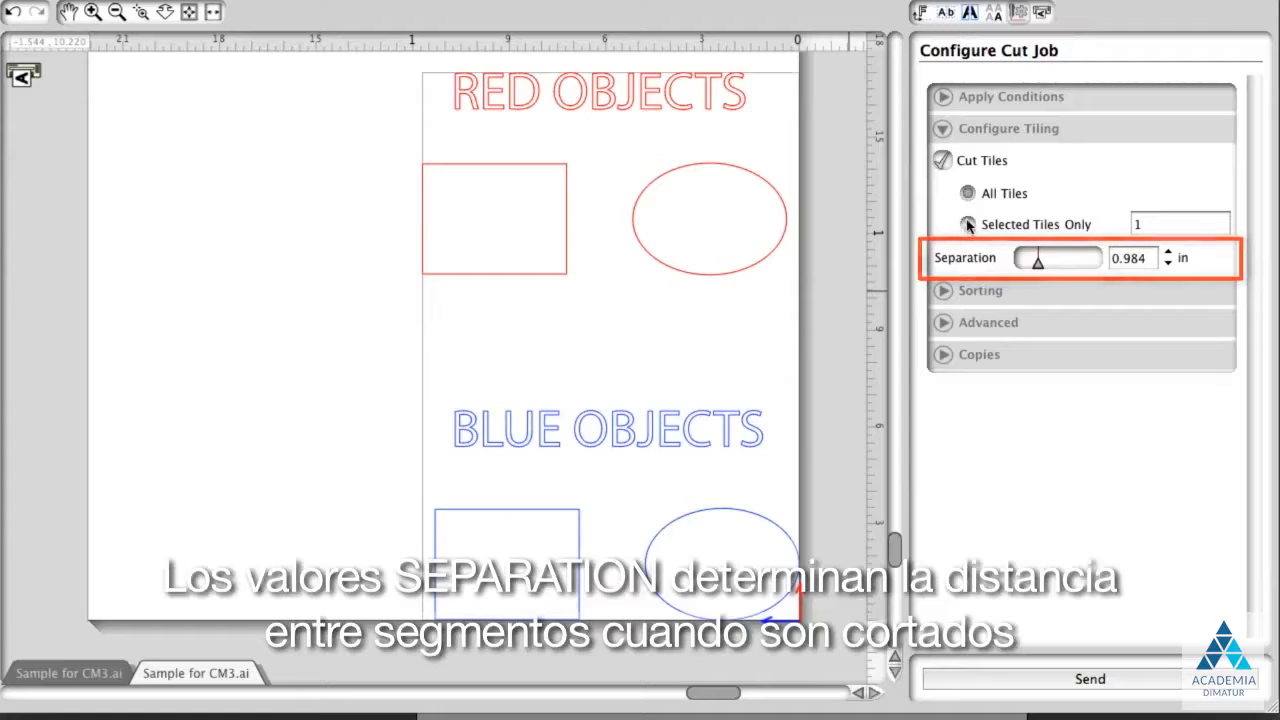
drag(1037, 260, 1043, 272)
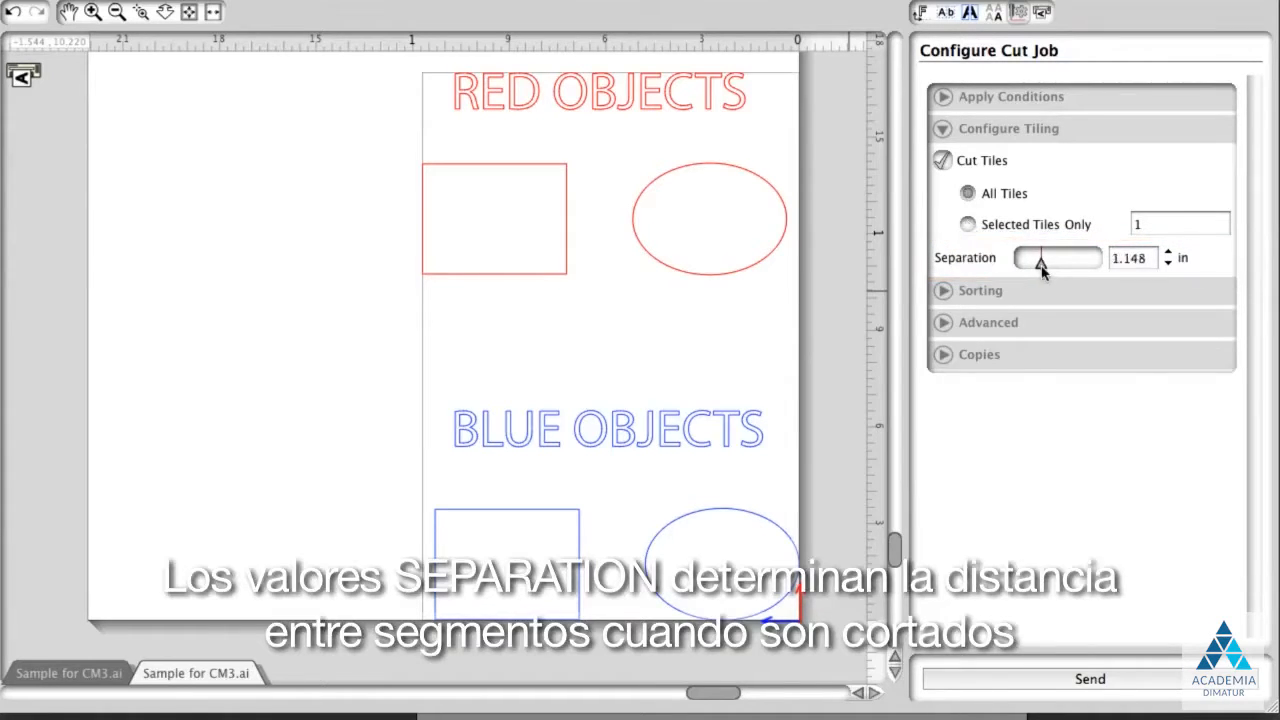
click(1030, 134)
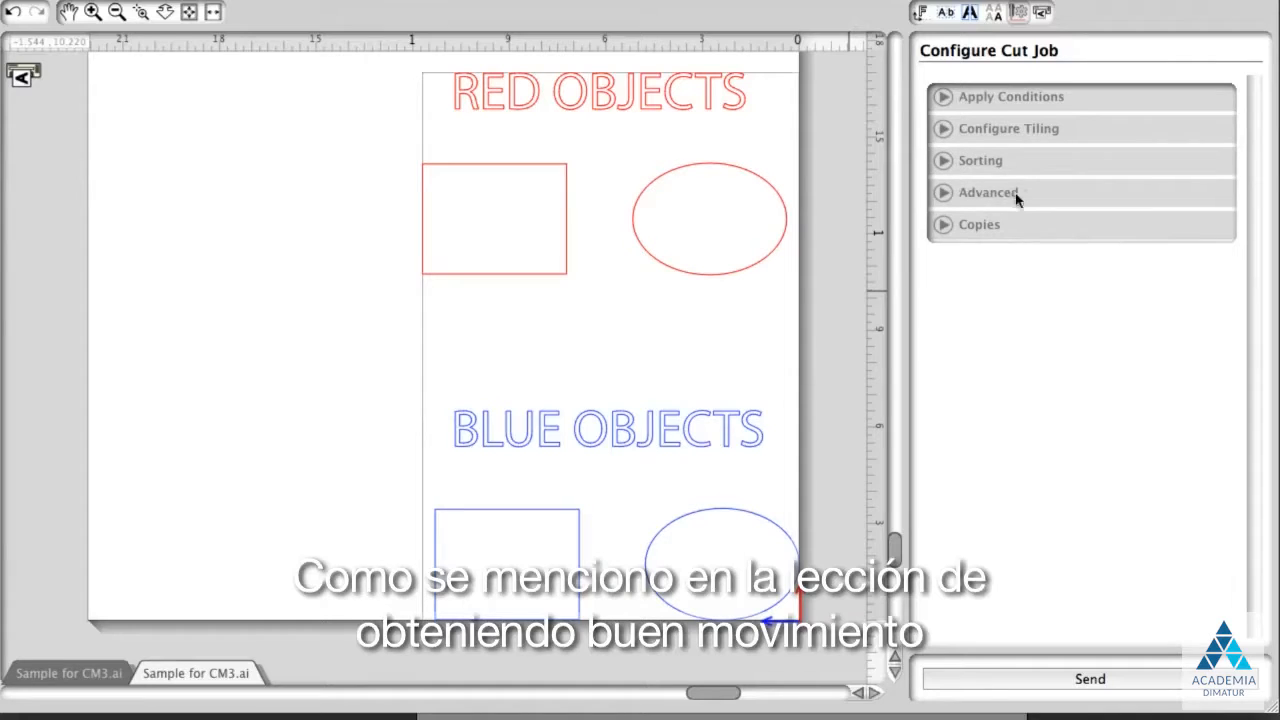
Review the Sorting options for layers and cut lines, and the Advanced options down to Convert Strokes to Outlines
click(1022, 162)
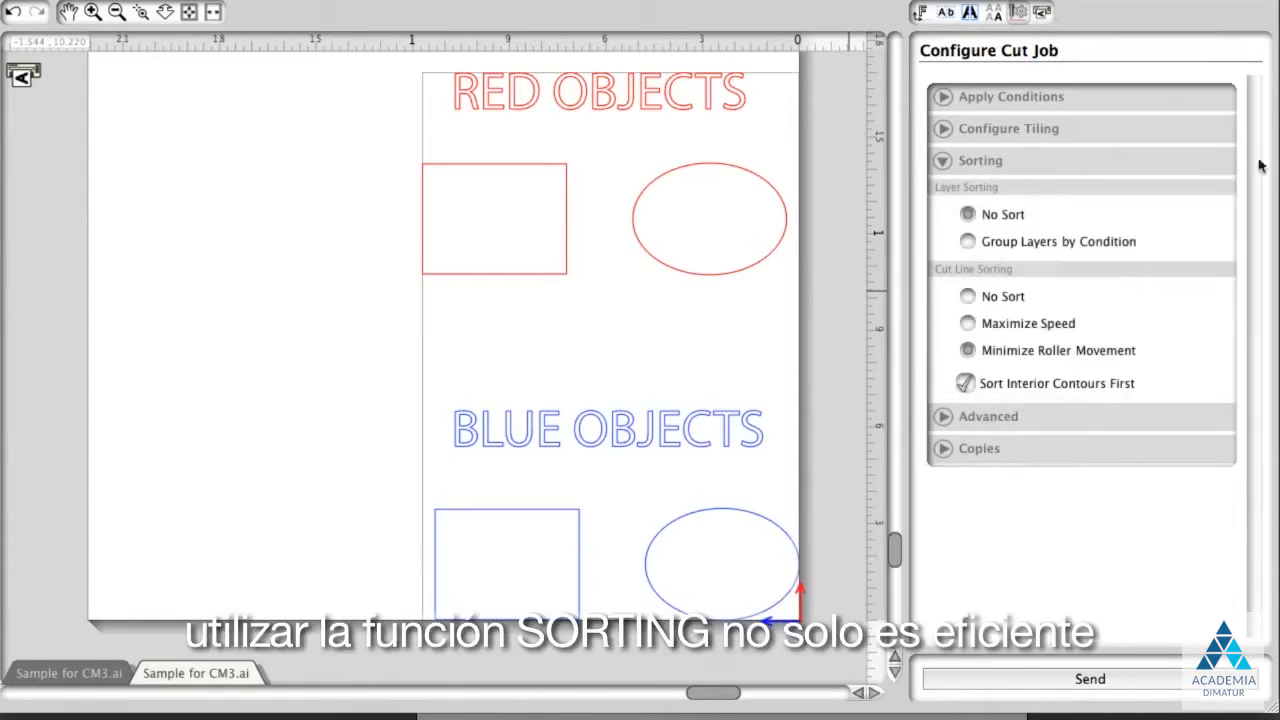
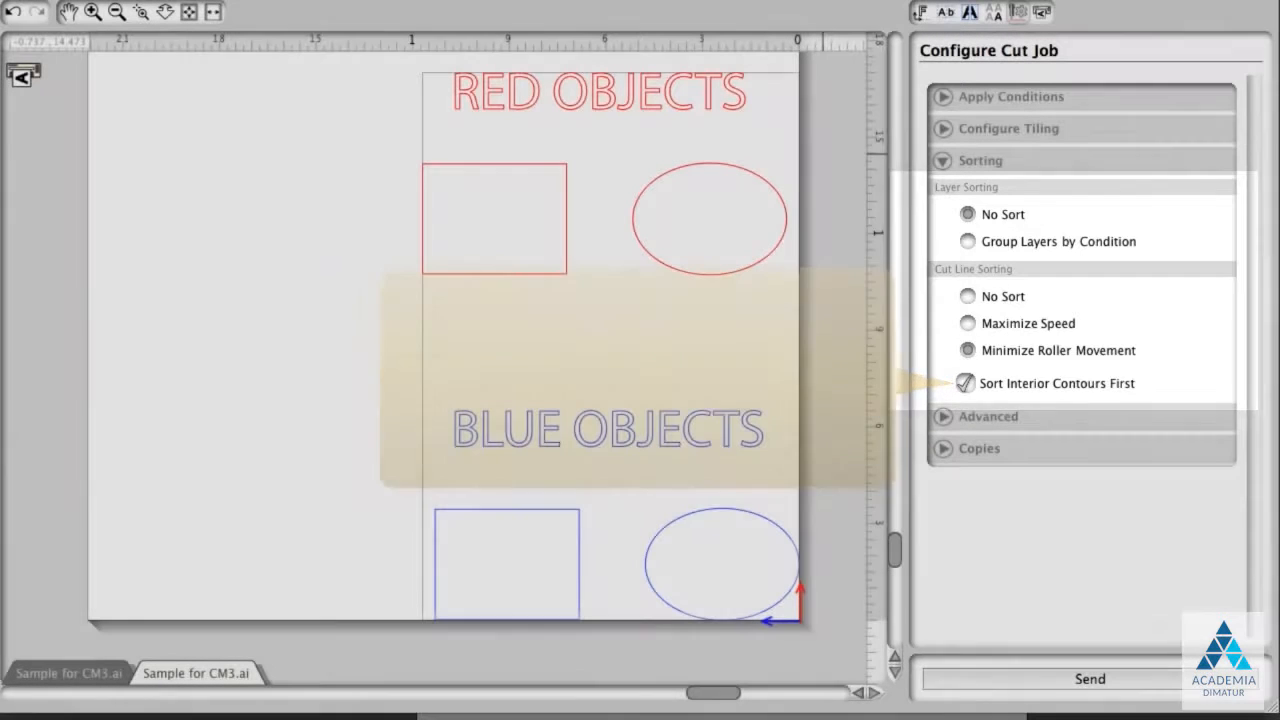
click(952, 157)
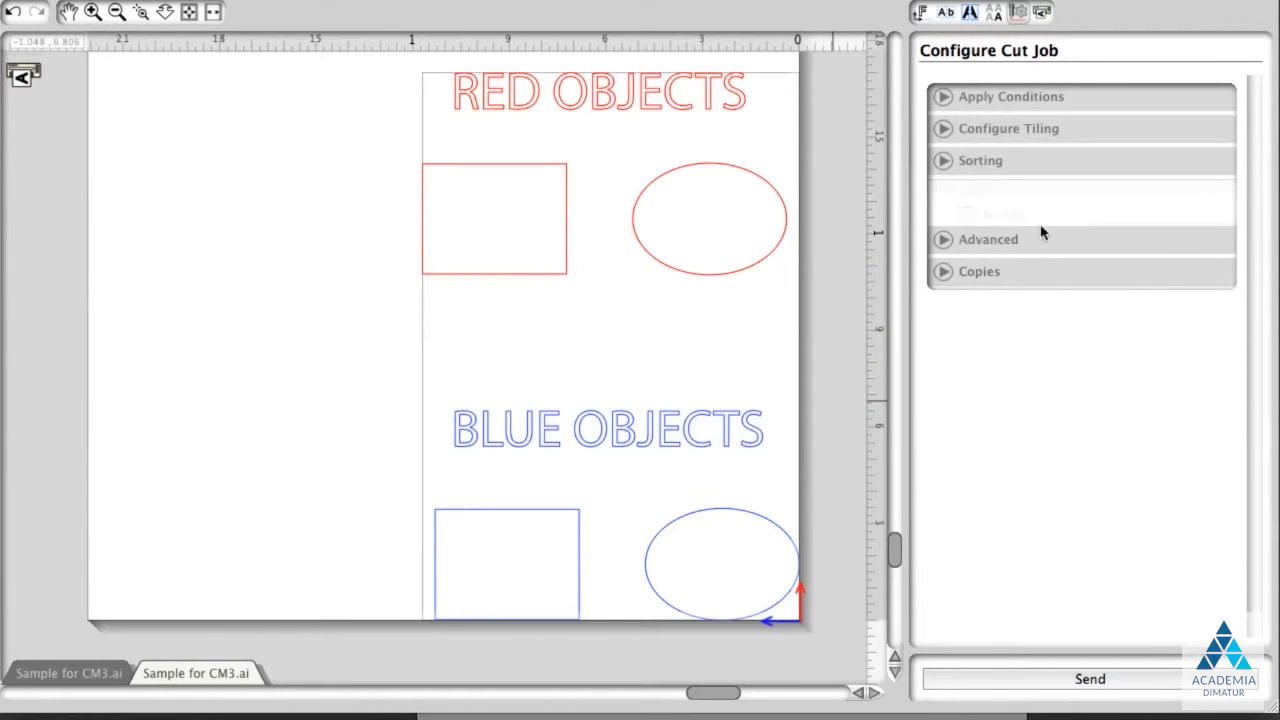
click(1013, 196)
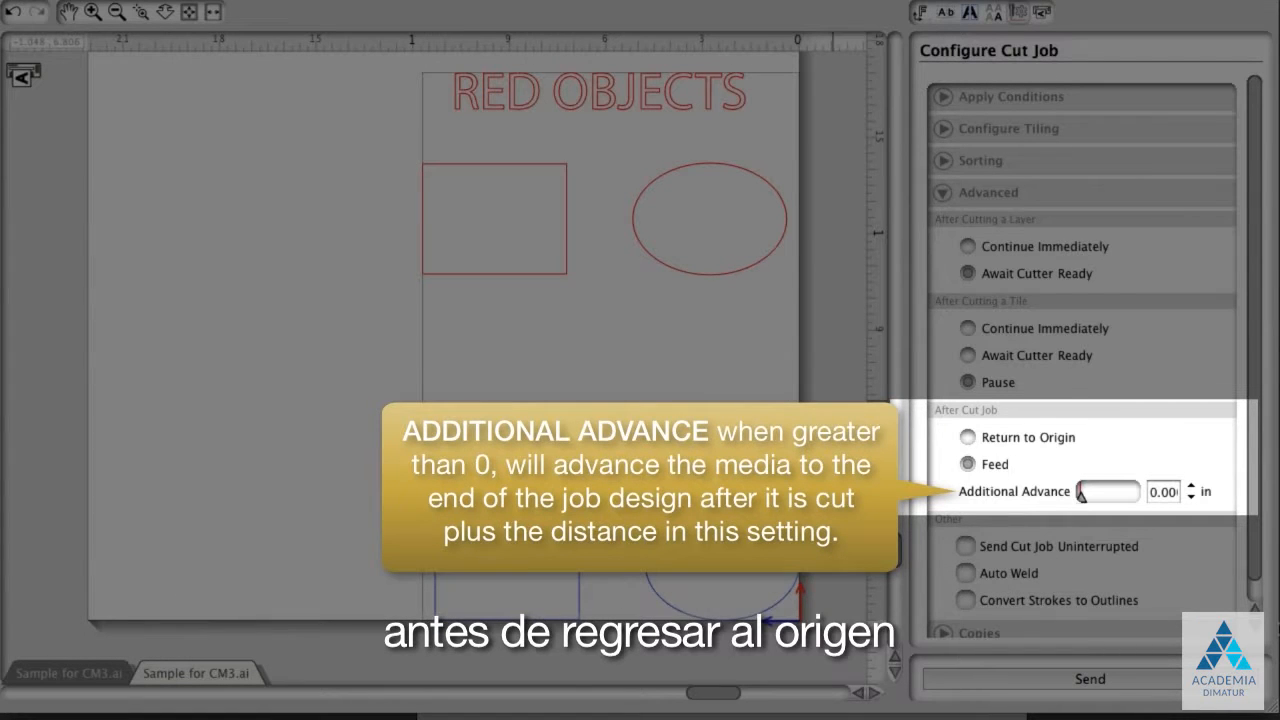
scroll(1082, 355, down, 2)
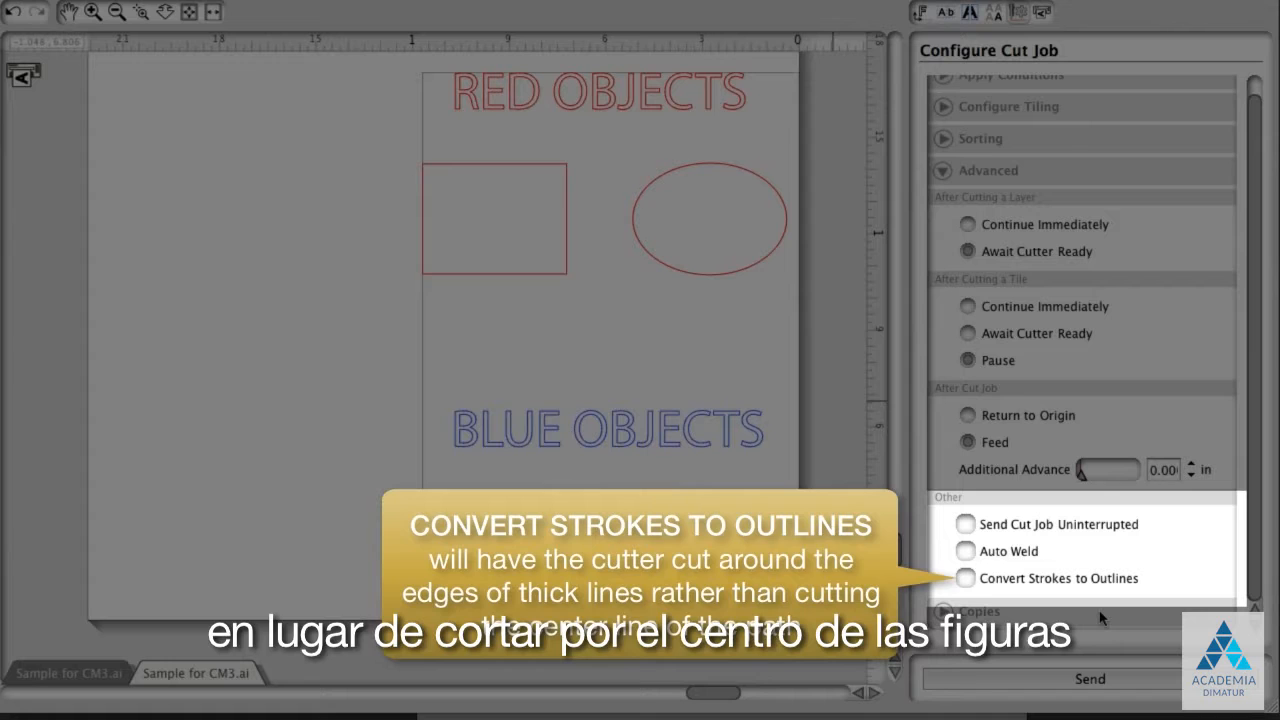
Expand the Copies options and view the number-of-copies setting
click(1103, 617)
click(1256, 622)
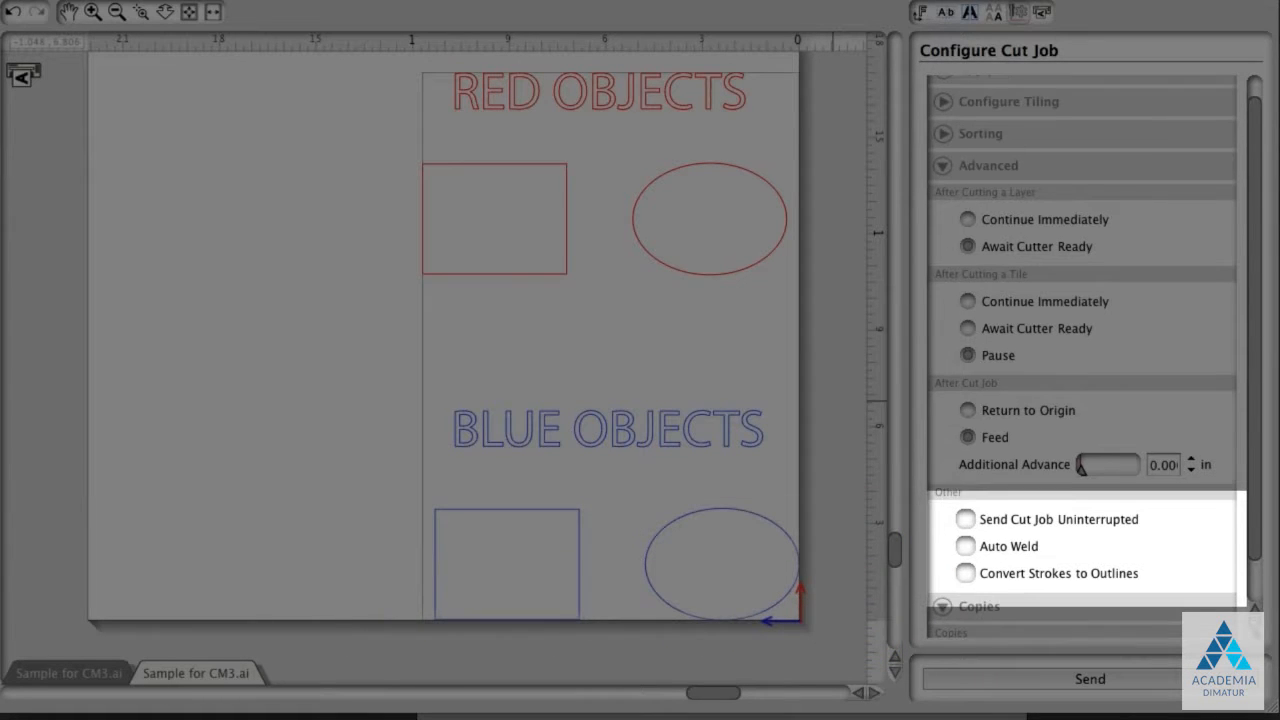
scroll(1082, 356, down, 3)
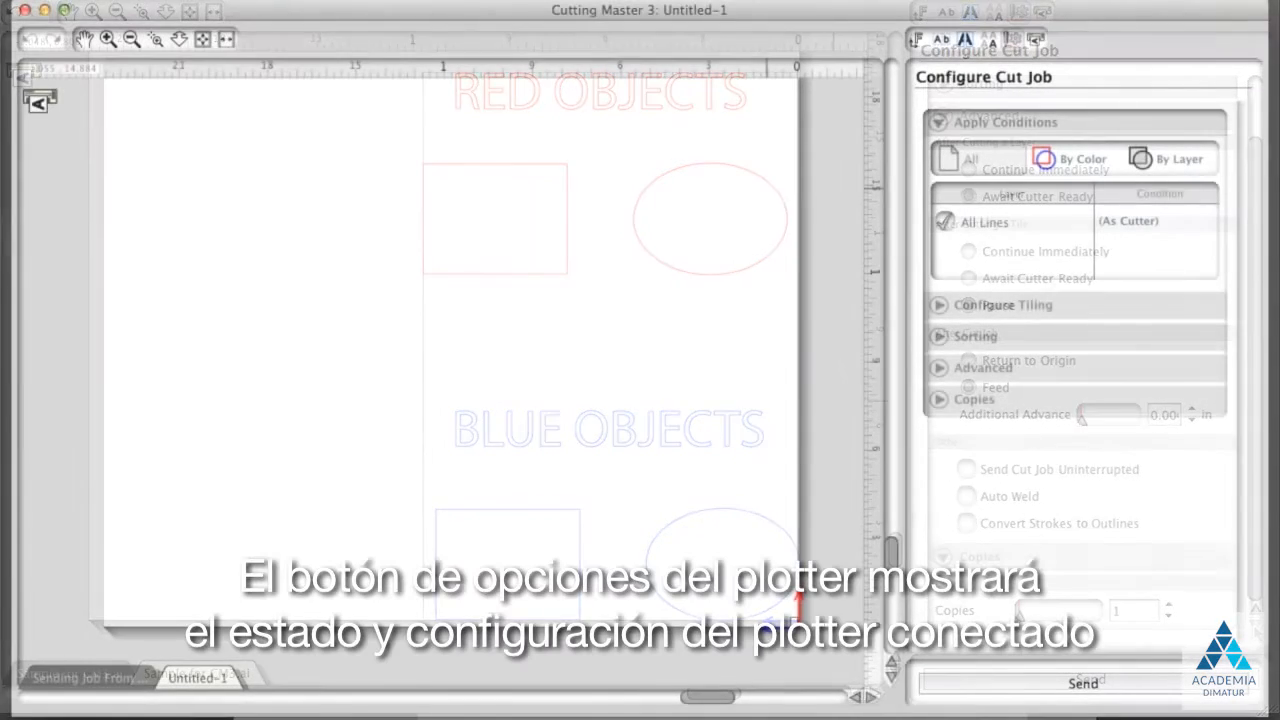
Open the settings of the connected CE6000-60 cutter and view its Condition parameters
click(1033, 40)
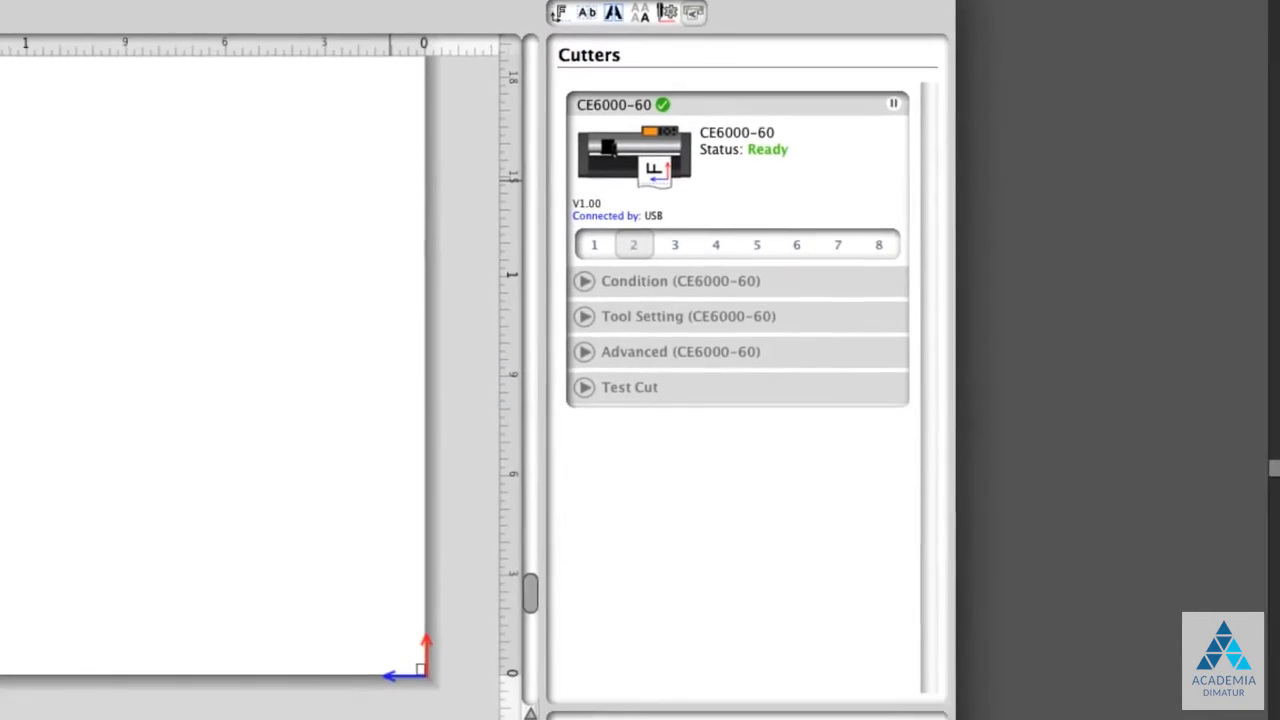
click(586, 275)
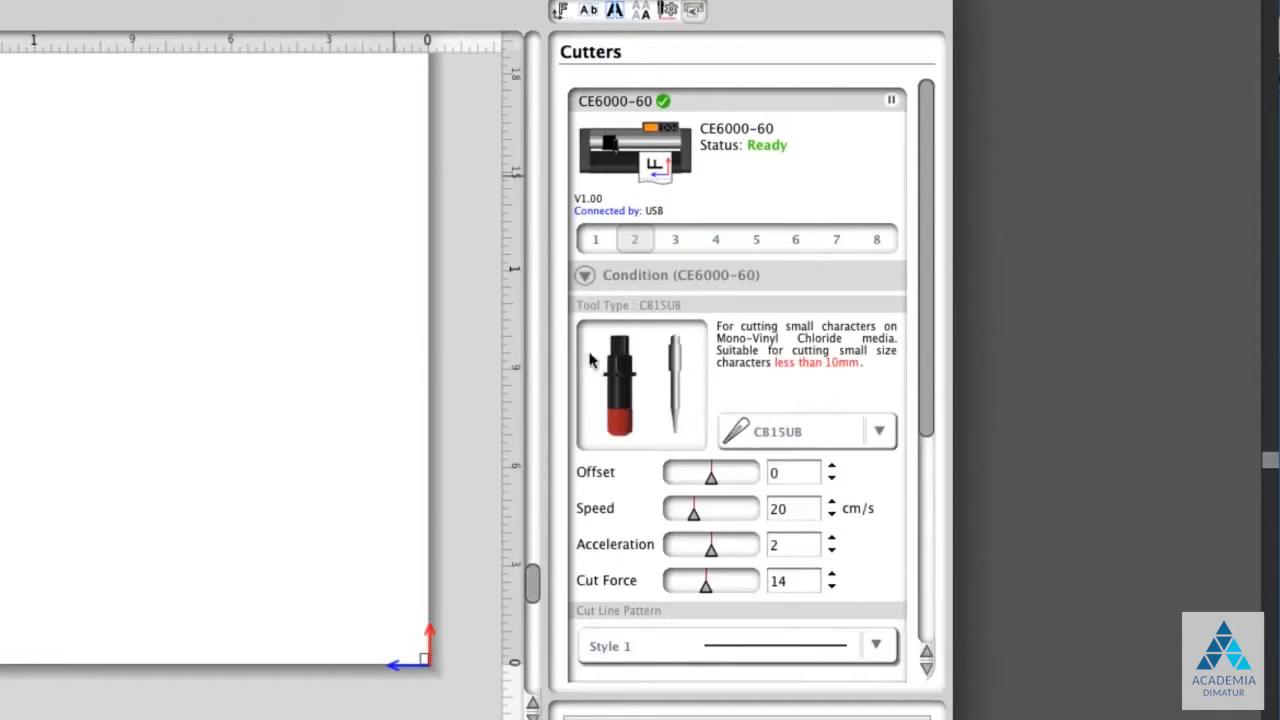
Review the Tool Setting and Advanced options of the CE6000-60 cutter, collapsing each section again
click(586, 275)
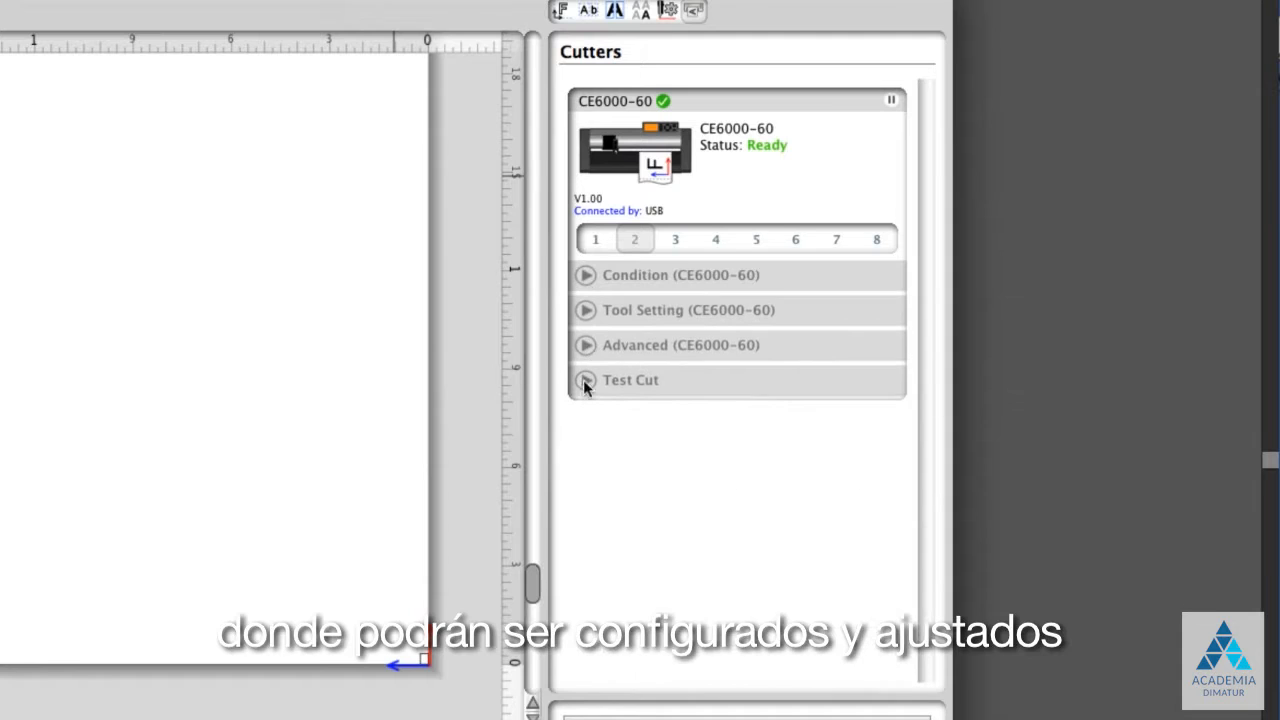
click(585, 309)
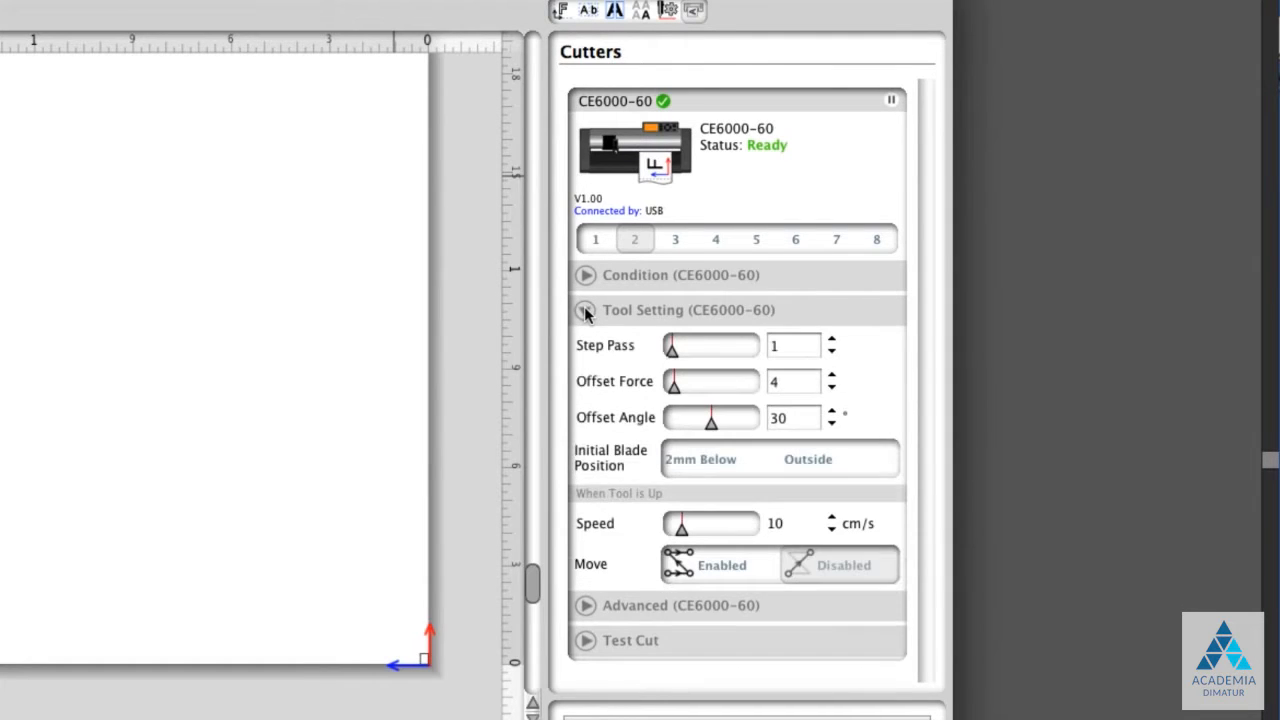
click(584, 310)
click(585, 345)
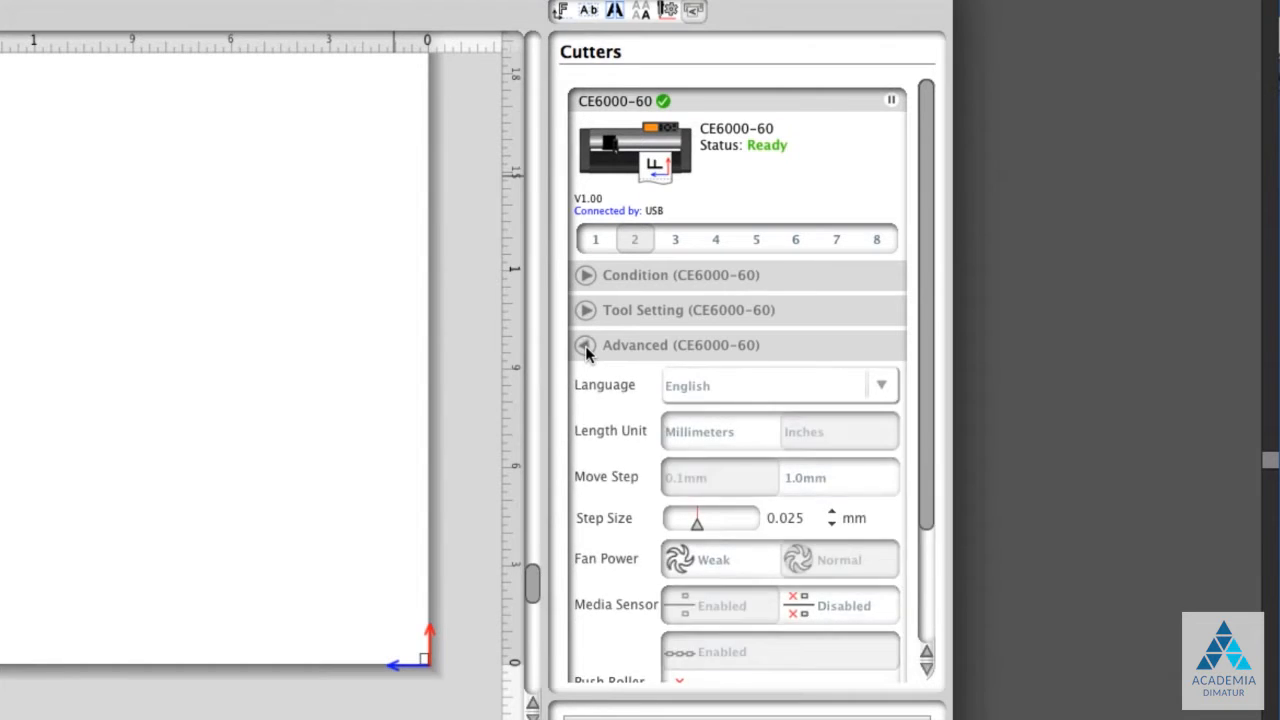
click(585, 345)
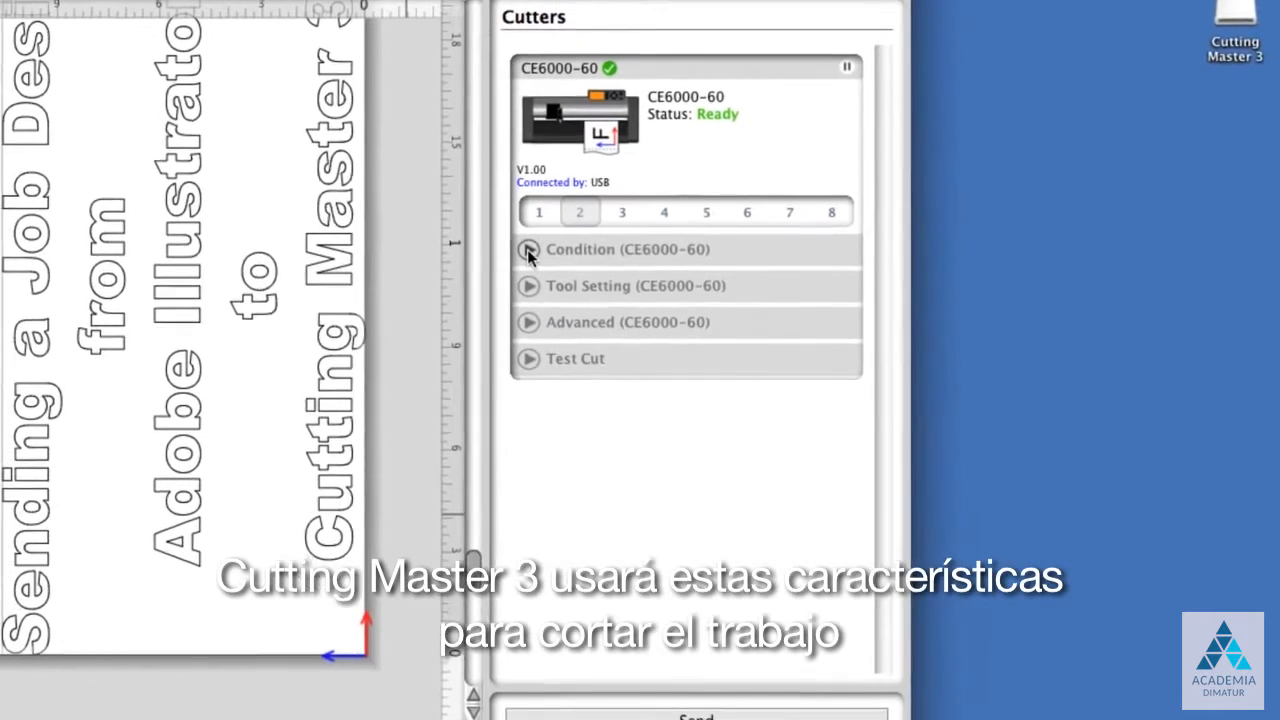
Review the CE6000-60's Condition, Tool Setting and Advanced parameters, from cut line pattern and passes through language, sensors and beeper
click(526, 341)
drag(877, 257, 855, 533)
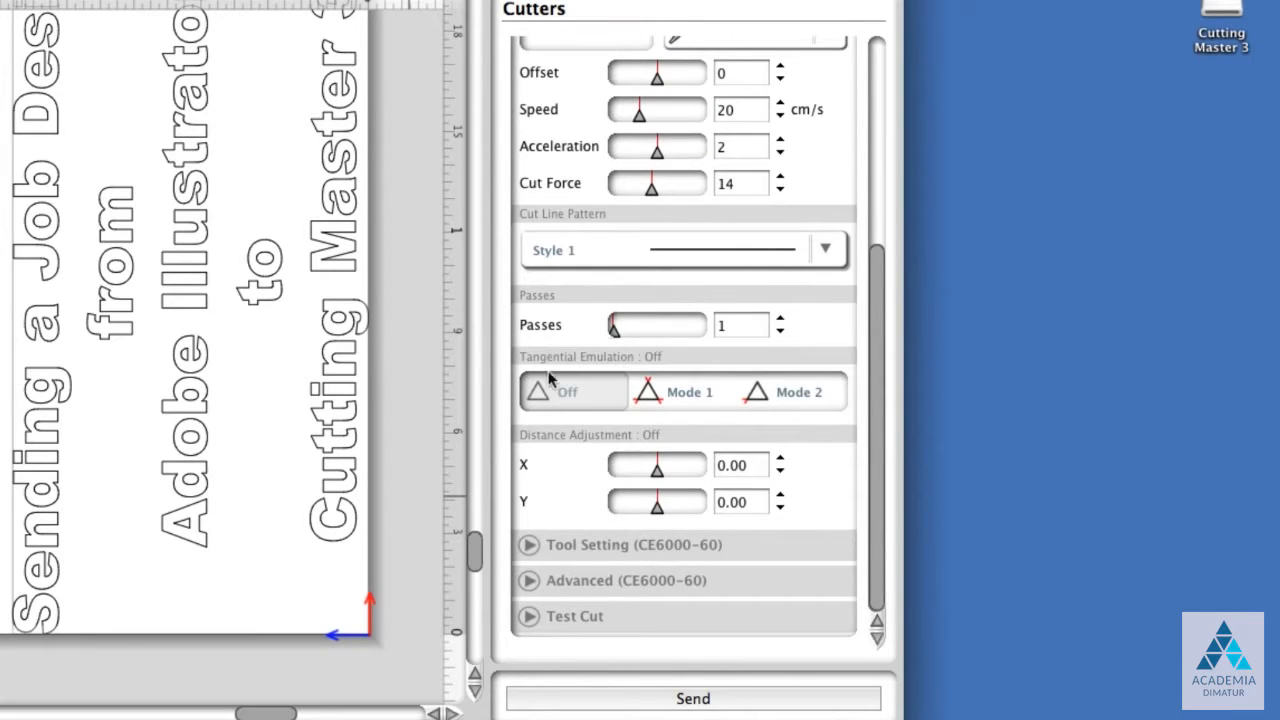
click(529, 545)
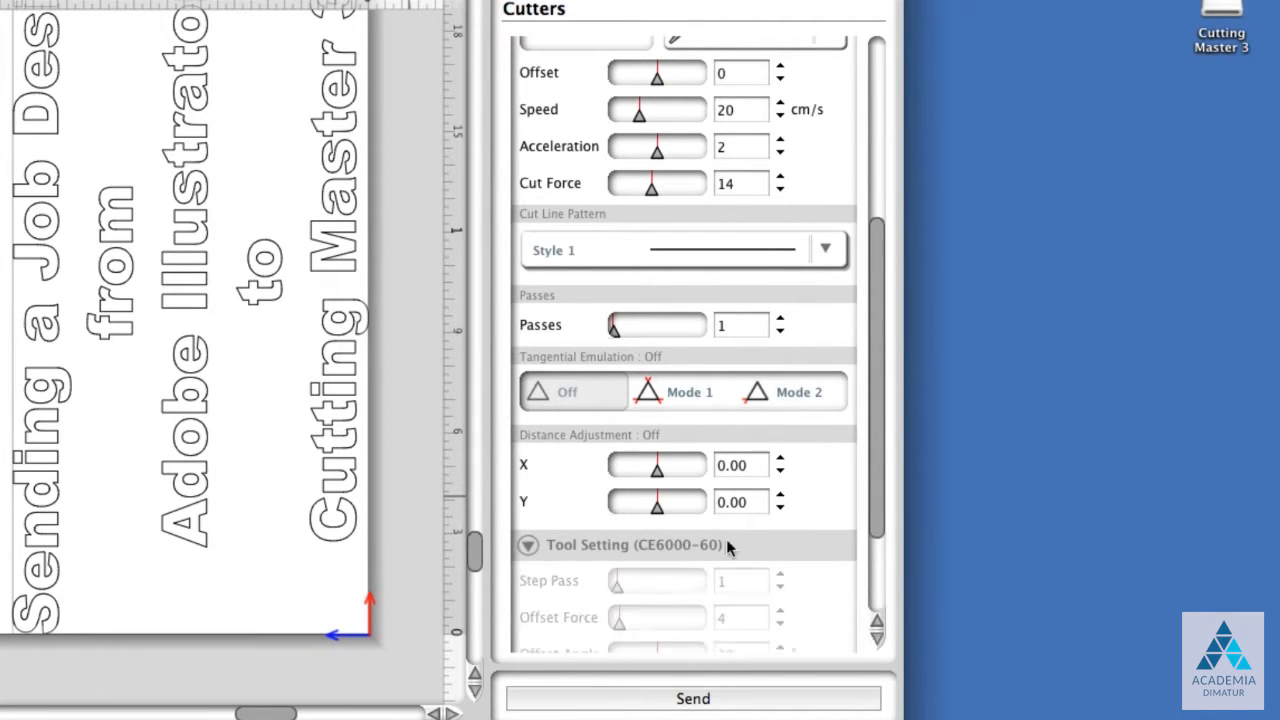
mouse_move(875, 369)
mouse_down()
mouse_move(877, 484)
mouse_move(897, 274)
mouse_move(870, 408)
mouse_move(877, 373)
mouse_up()
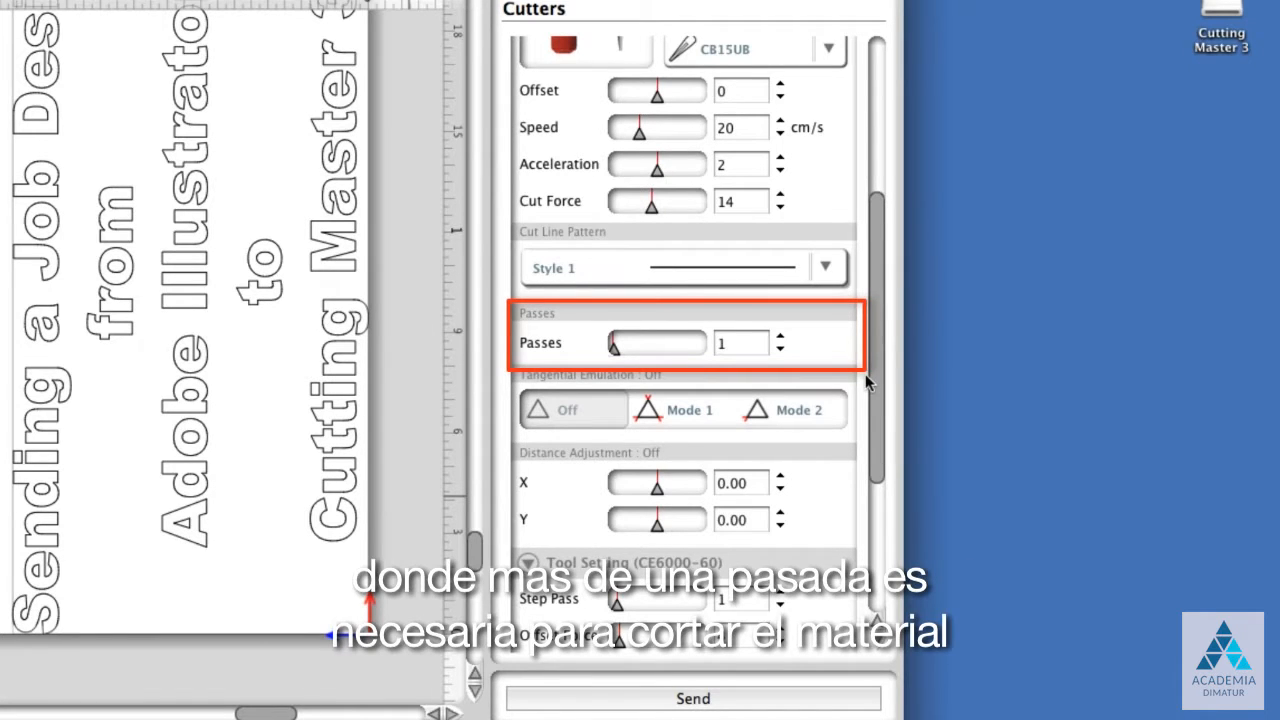
scroll(865, 374, down, 15)
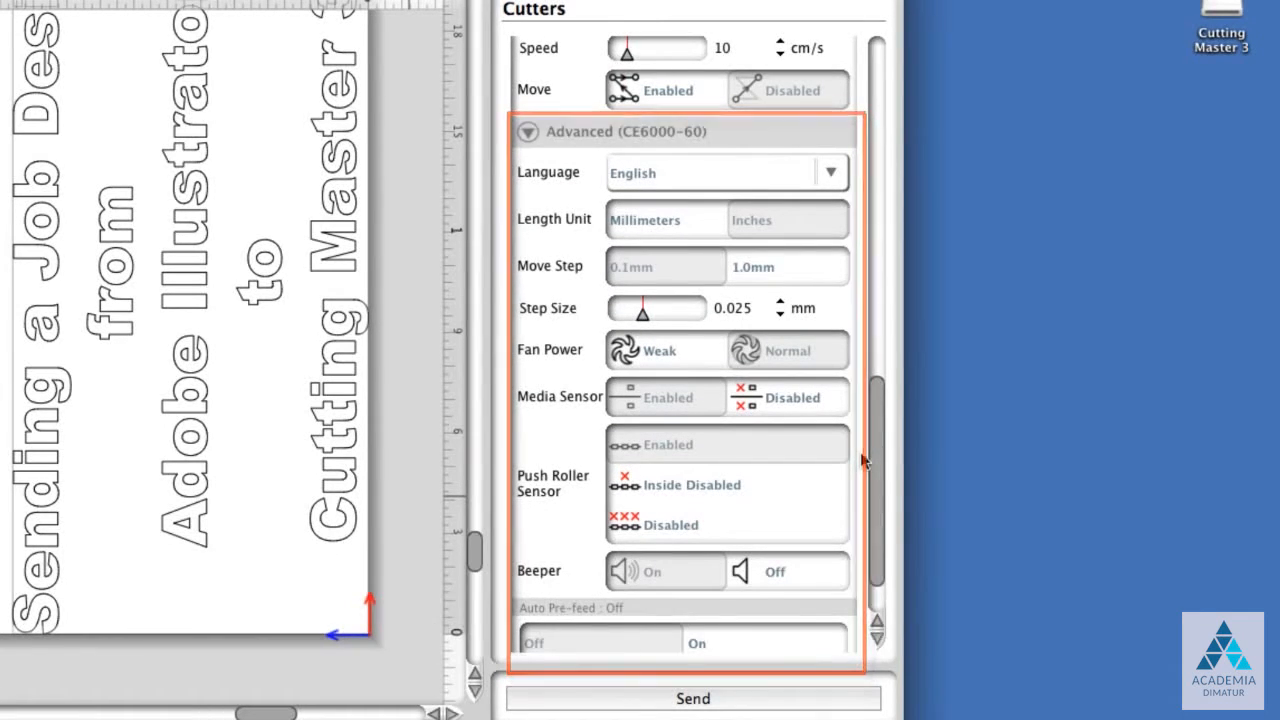
scroll(863, 461, down, 1)
scroll(863, 461, down, 3)
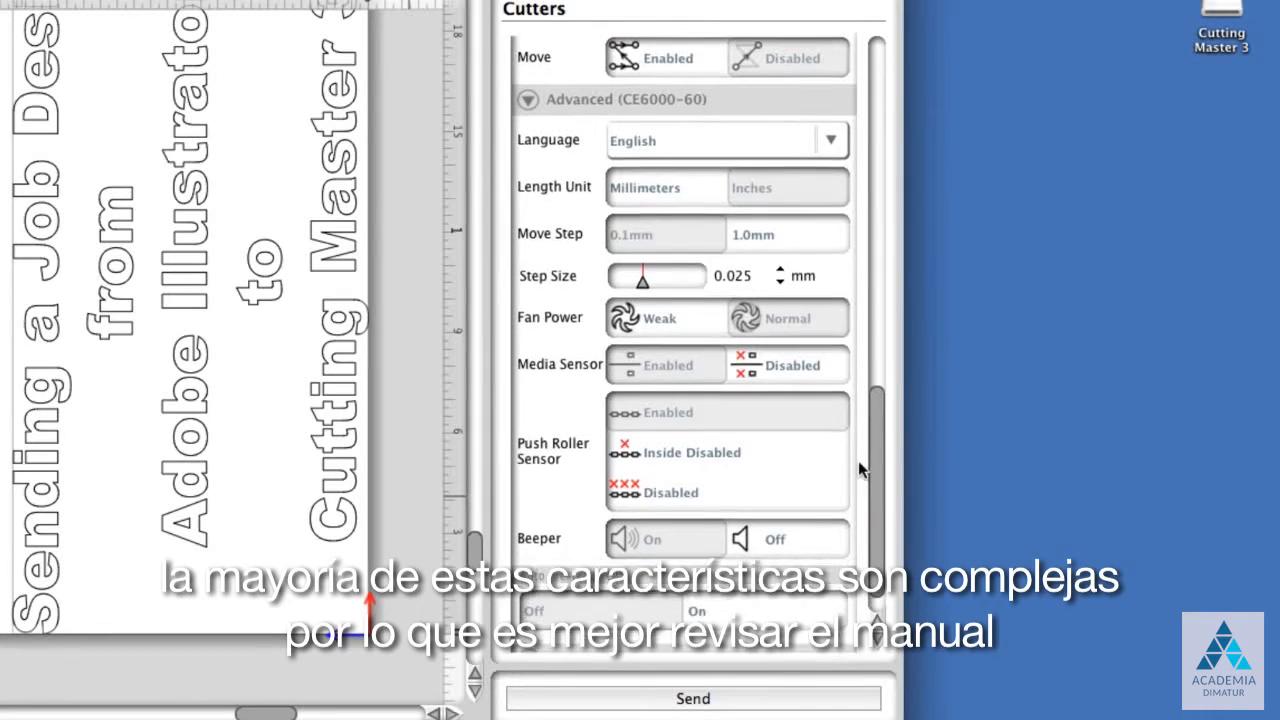
Turn on Auto Pre-feed for the CE6000-60 and view its length setting
scroll(857, 484, down, 1)
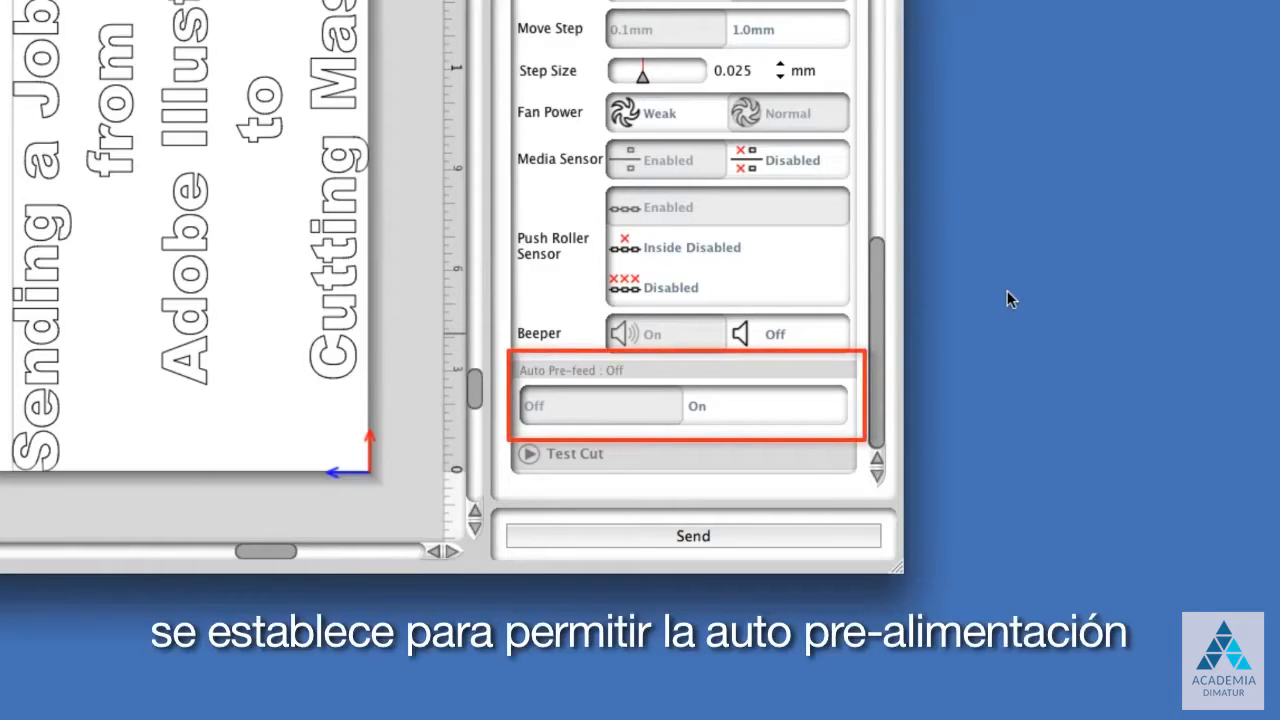
click(766, 410)
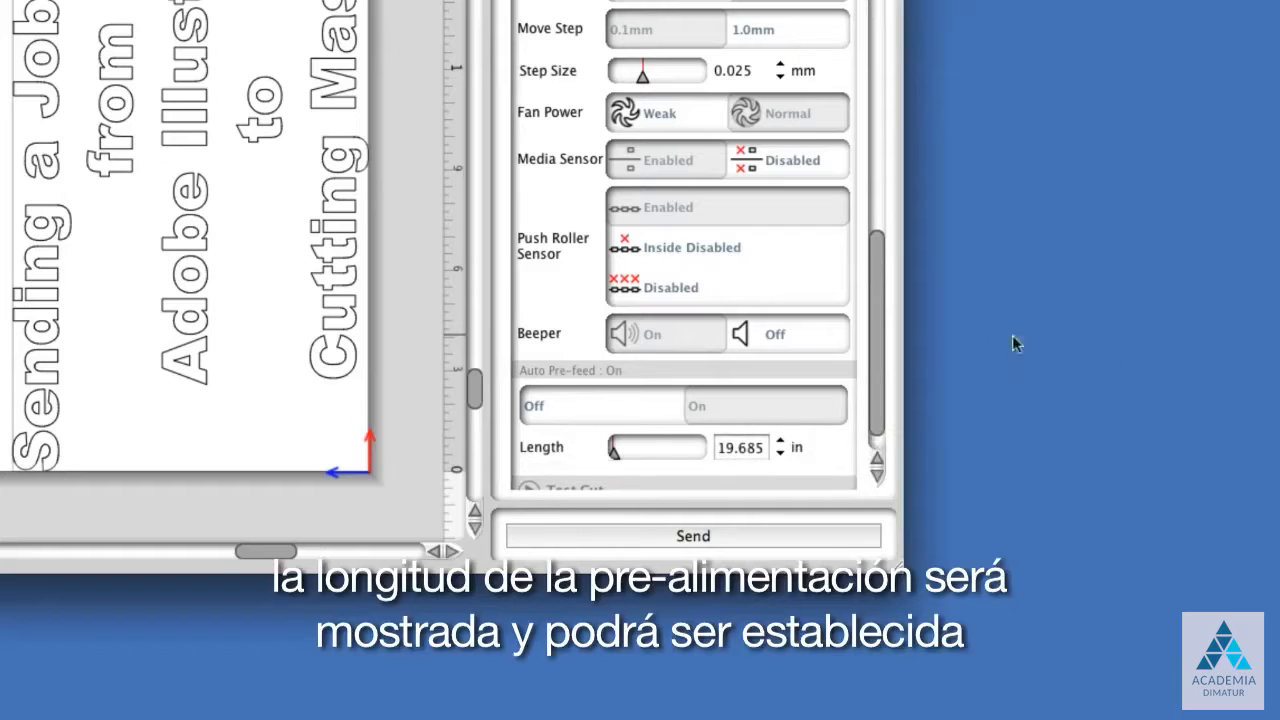
drag(873, 356, 873, 371)
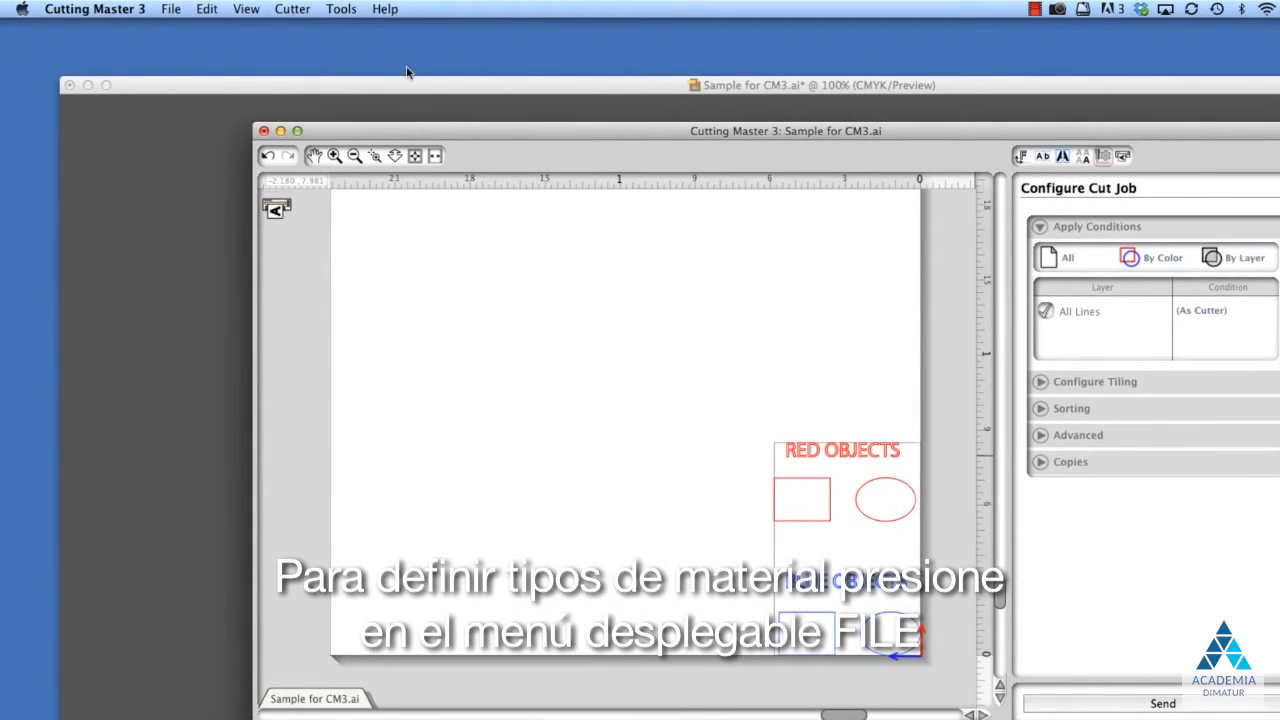
Open Define Conditions, expand the Graphtec Defaults folder and open the Car Film material for editing
click(171, 9)
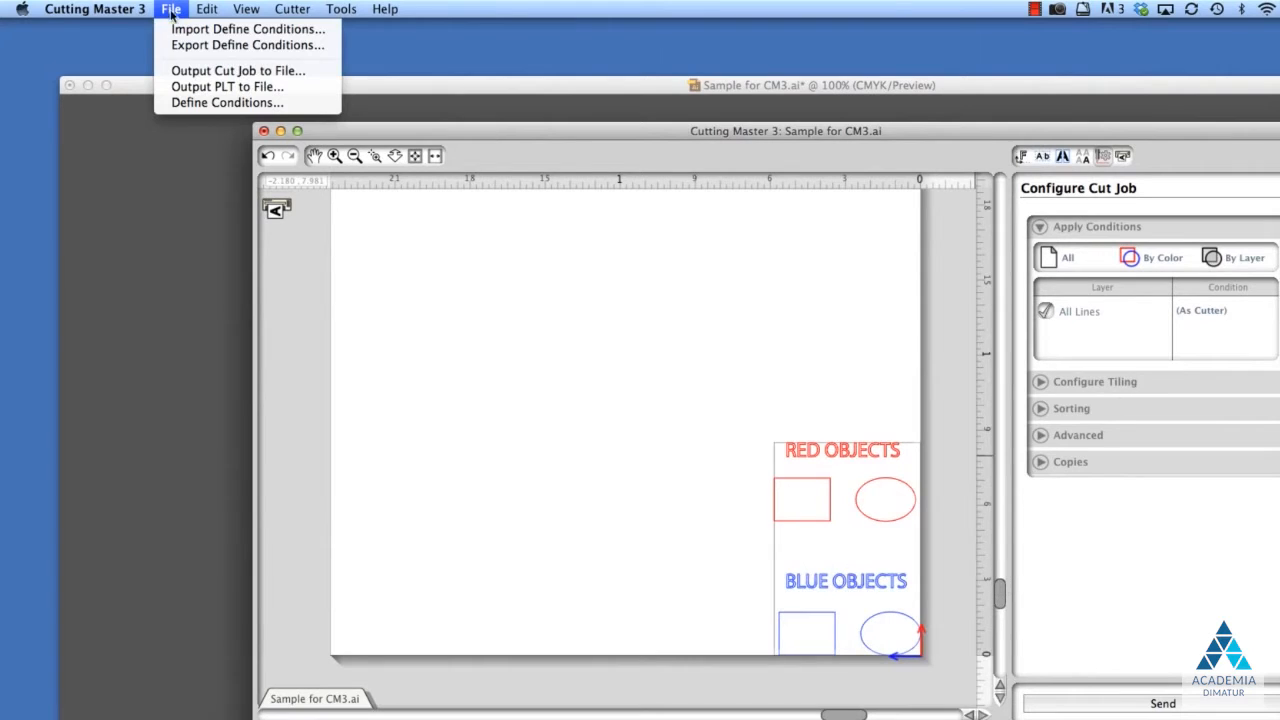
click(202, 103)
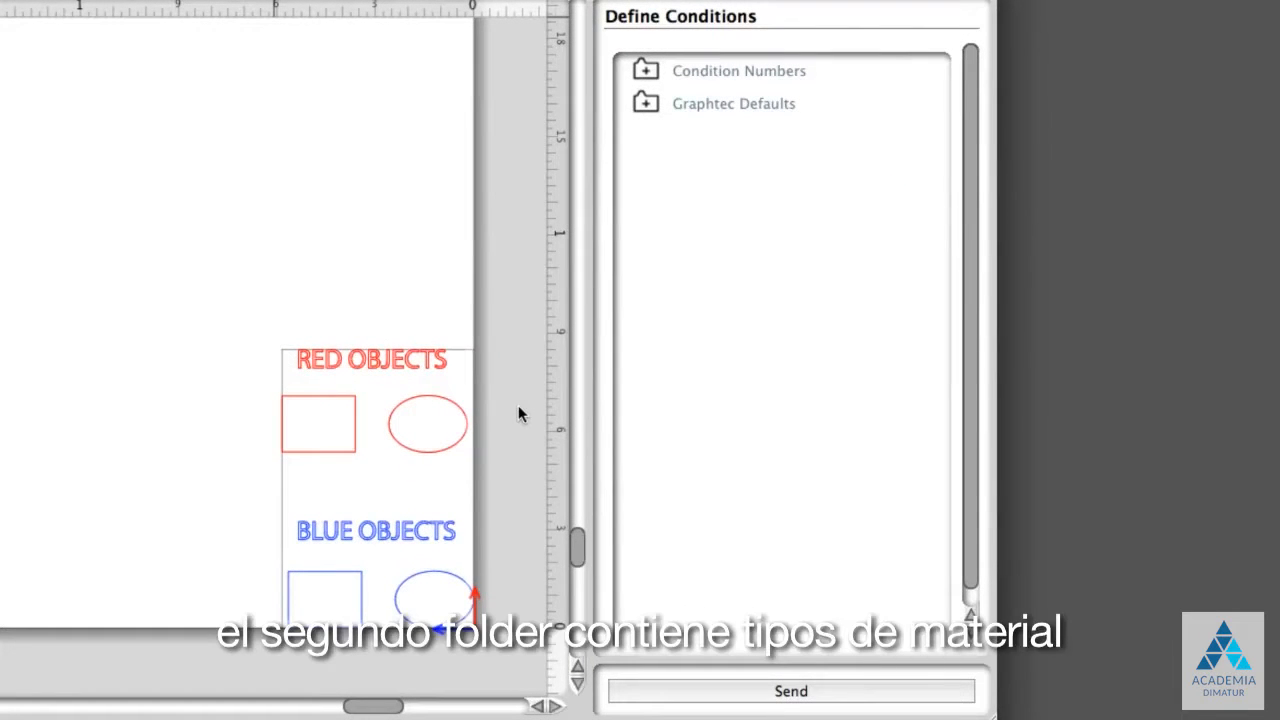
click(645, 103)
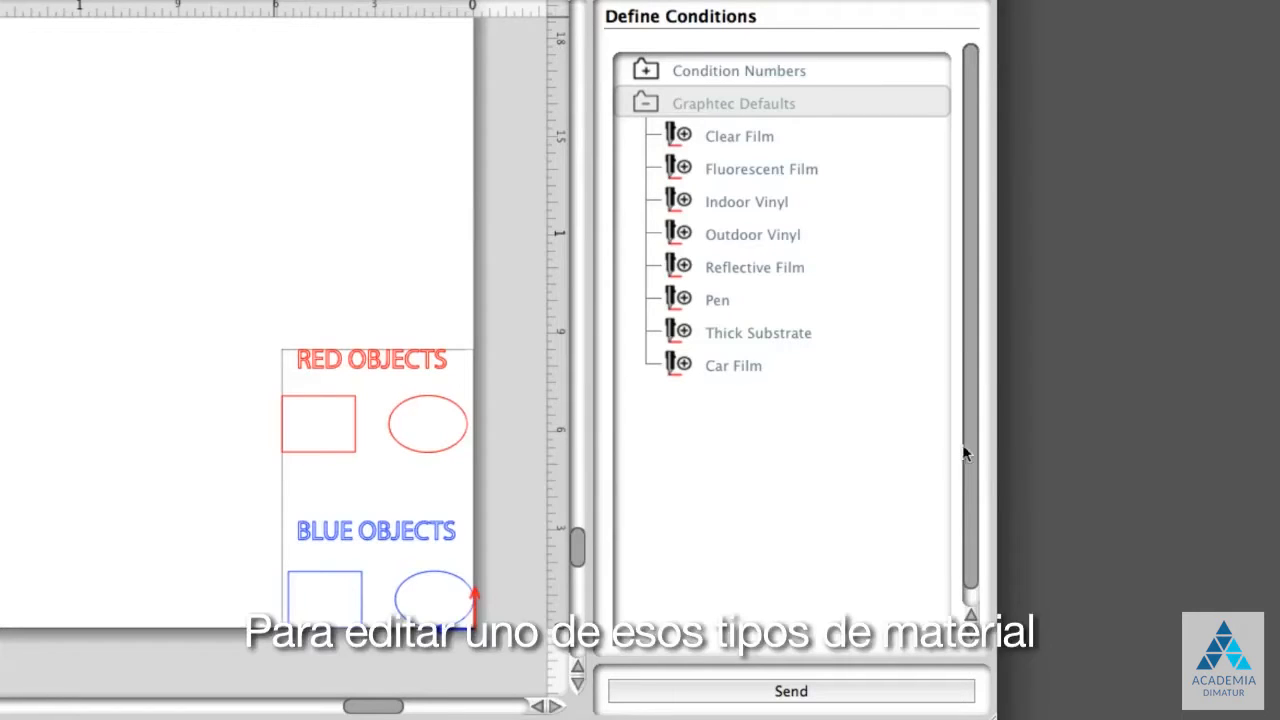
mouse_move(729, 366)
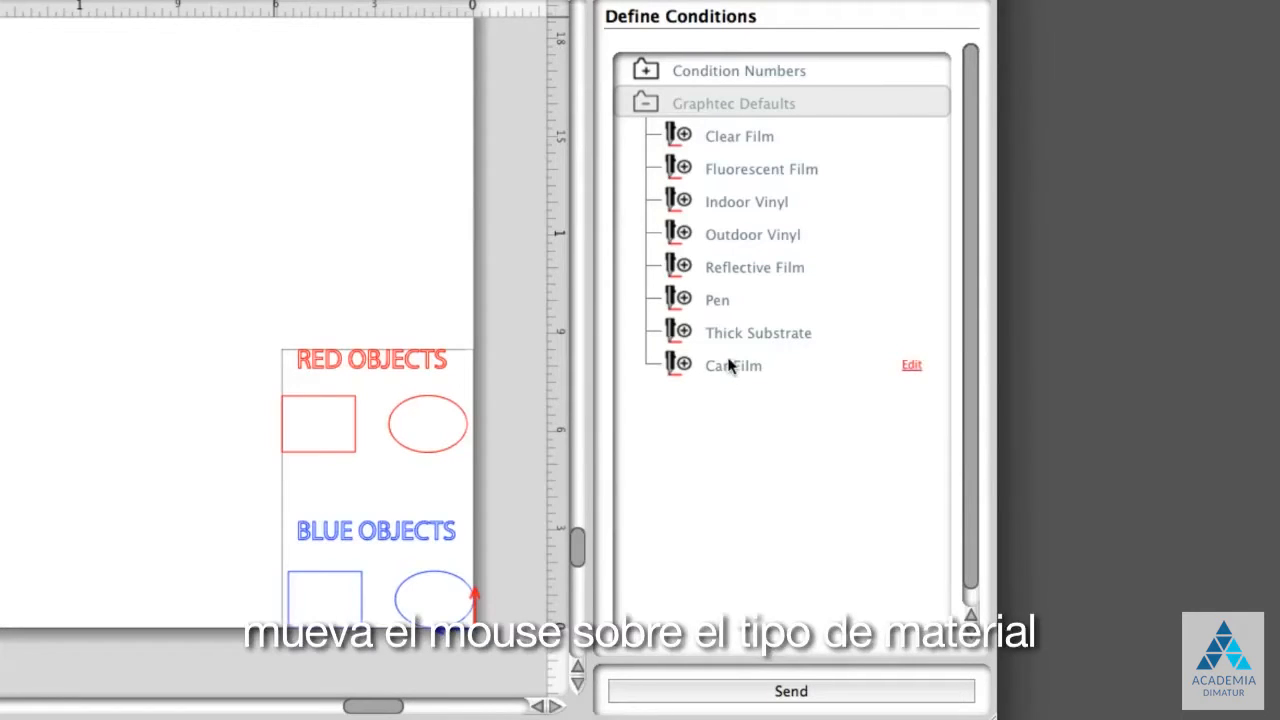
click(912, 368)
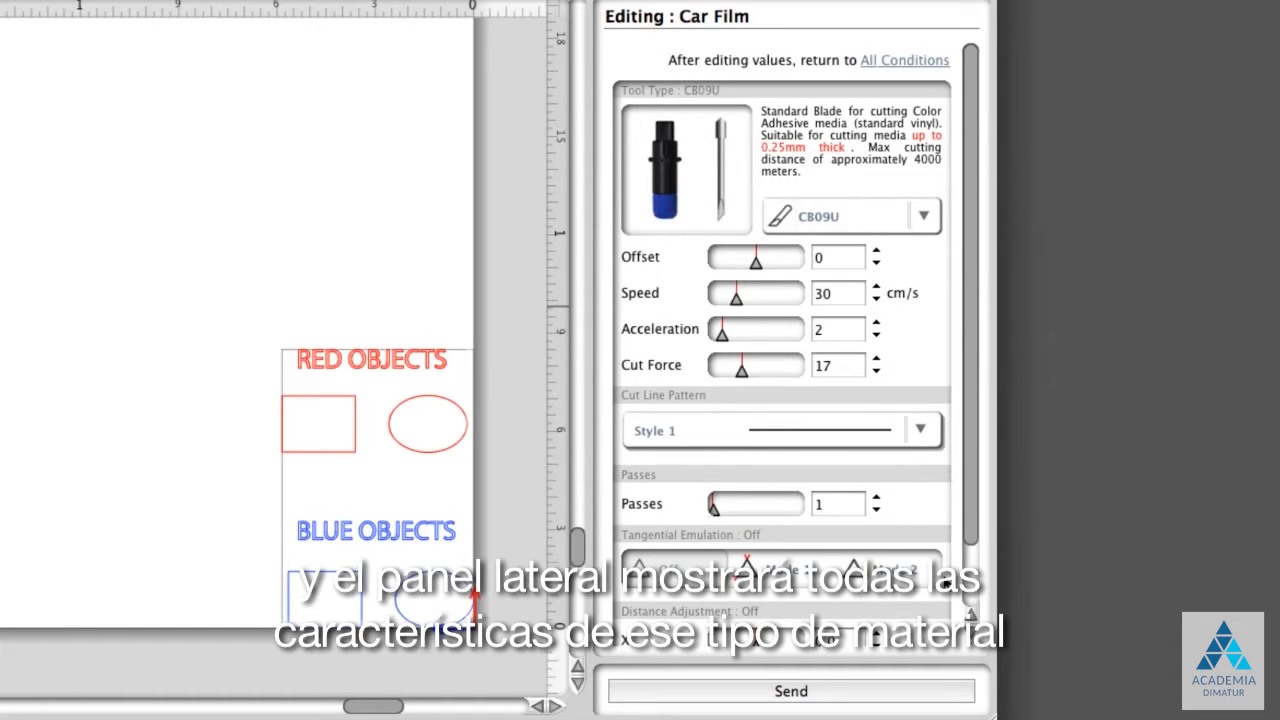
Examine Car Film's cutting parameters and available blade types without changing them, and return to All Conditions
scroll(978, 540, down, 1)
drag(978, 540, 998, 520)
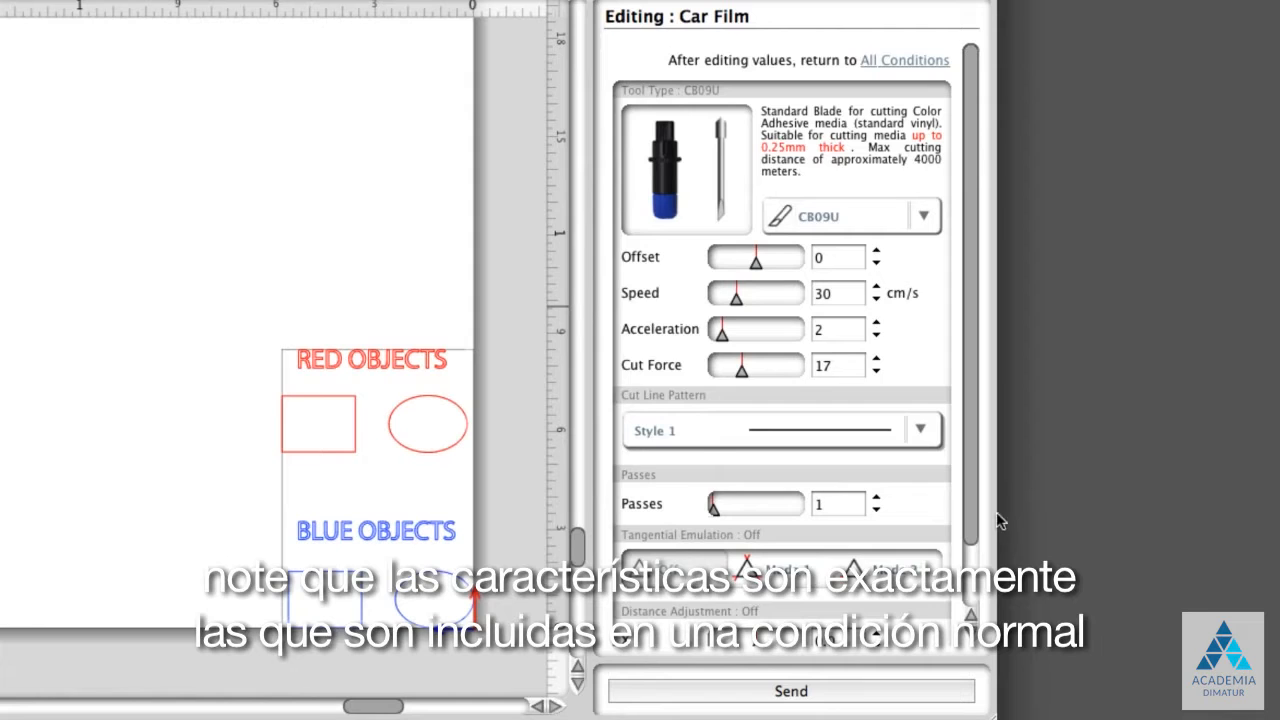
scroll(998, 520, down, 3)
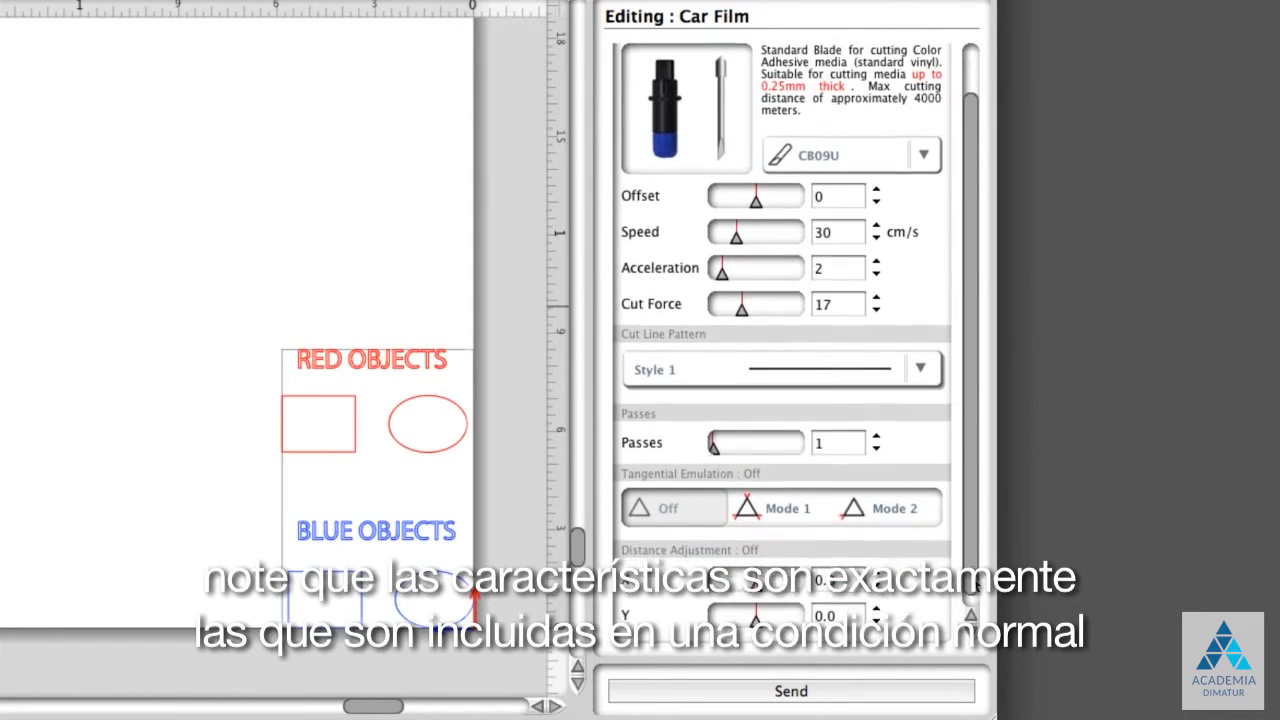
scroll(980, 560, up, 3)
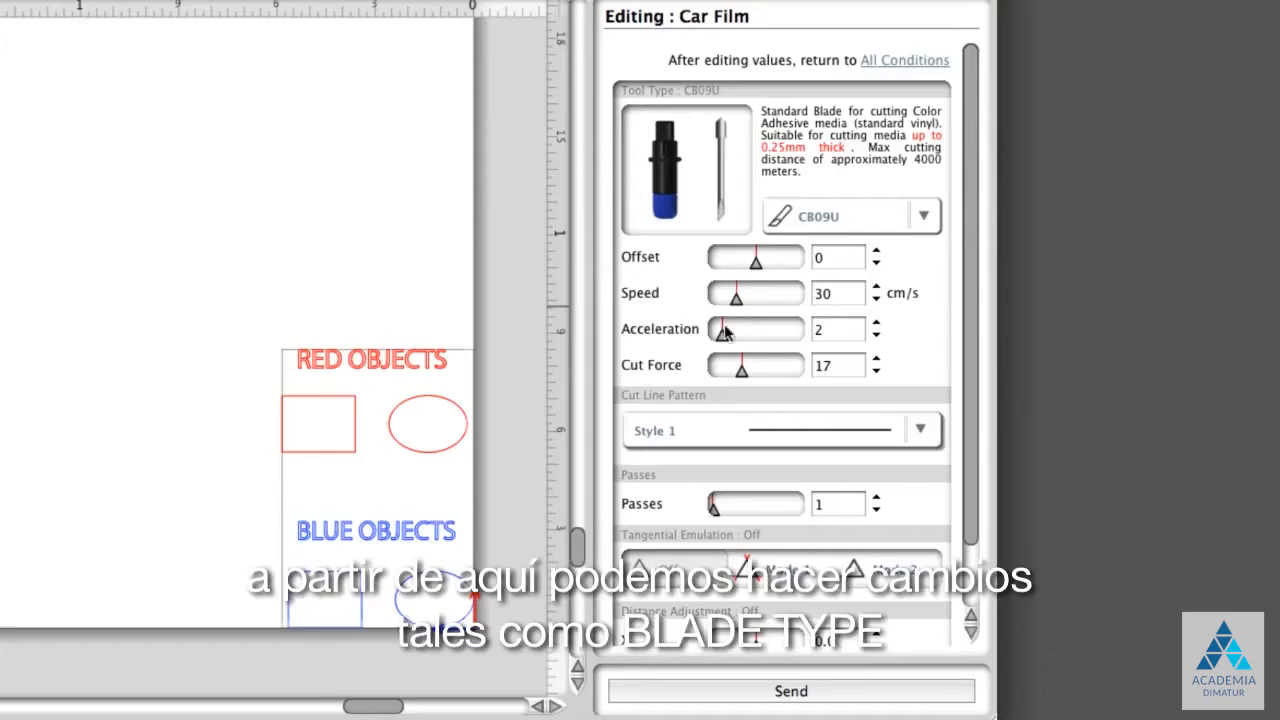
click(843, 222)
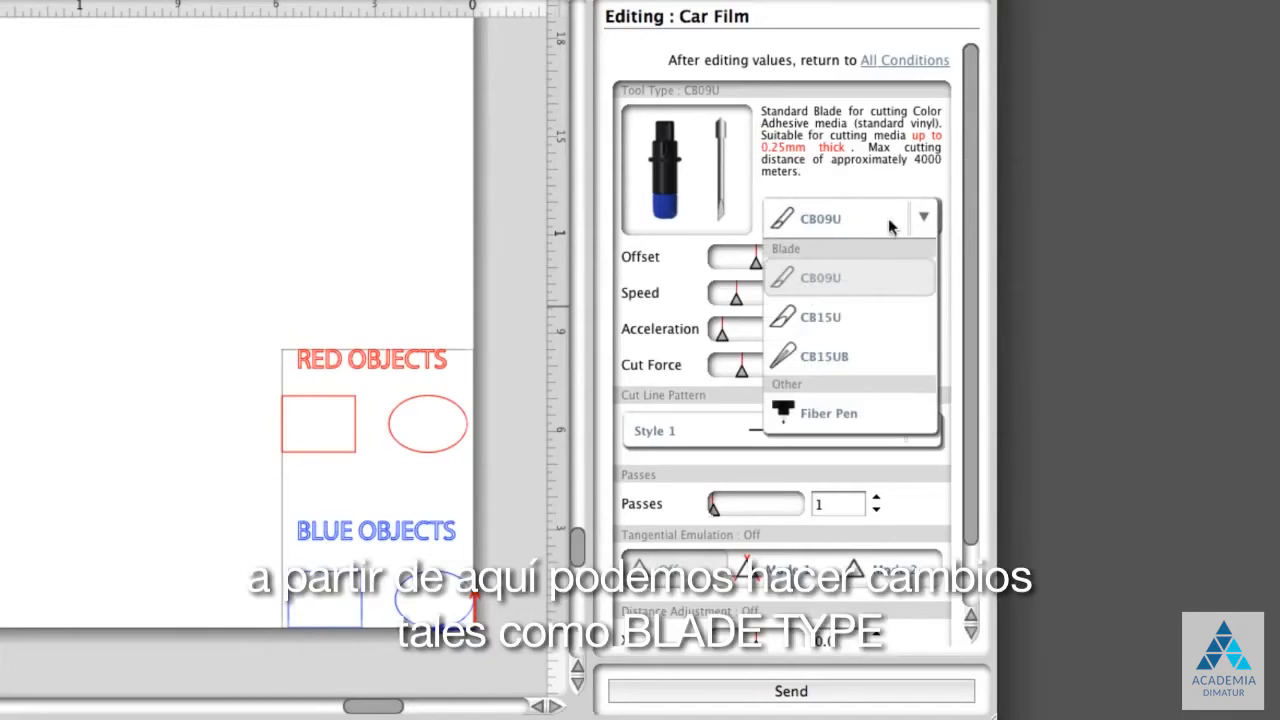
click(877, 232)
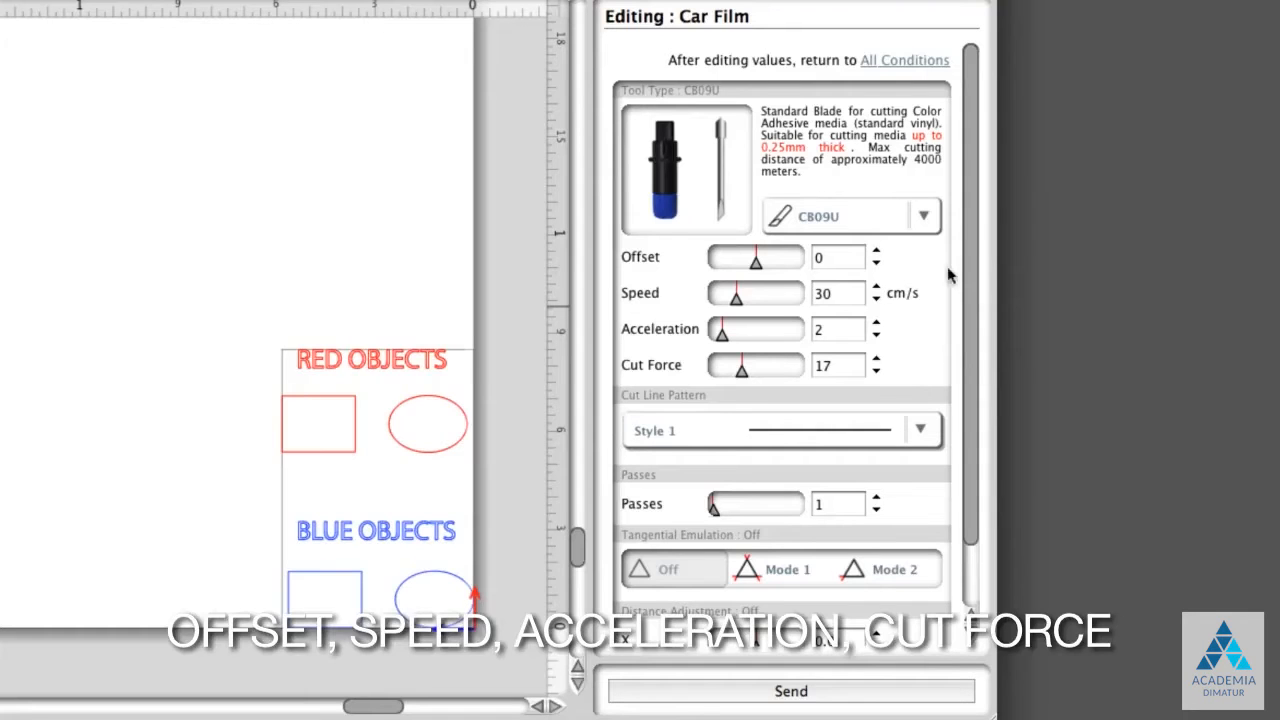
drag(969, 333, 970, 412)
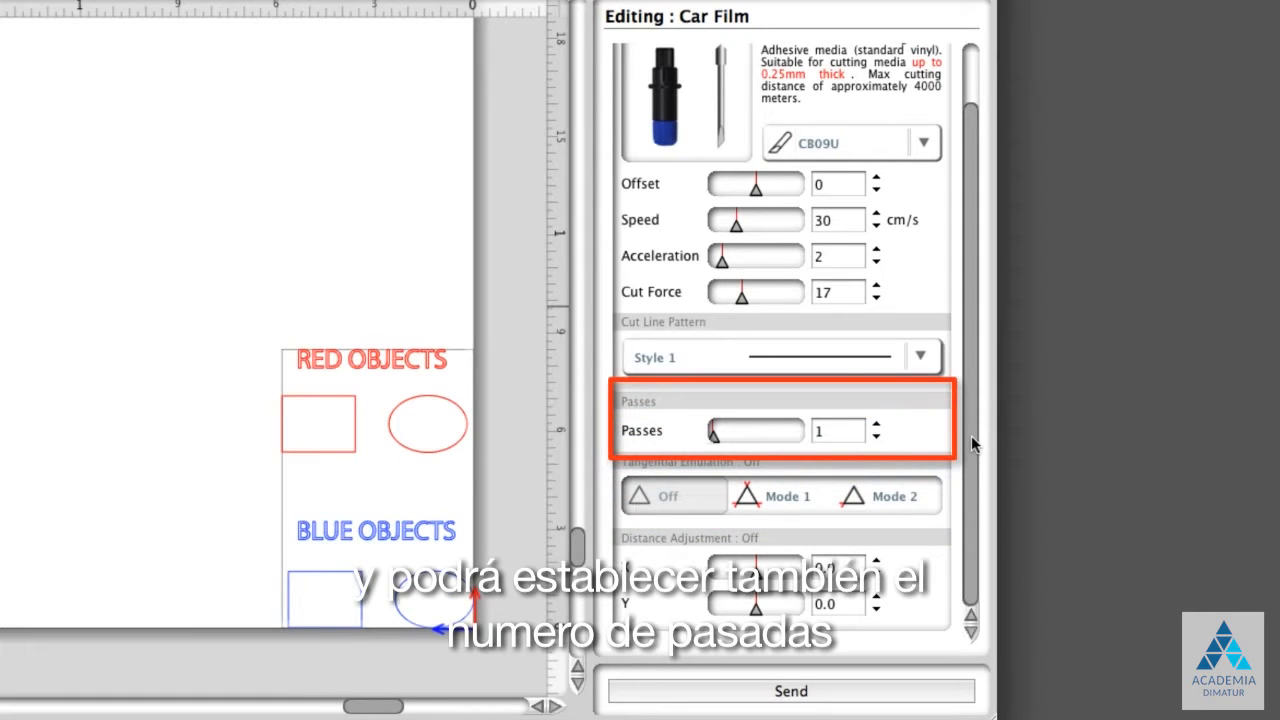
drag(968, 438, 986, 377)
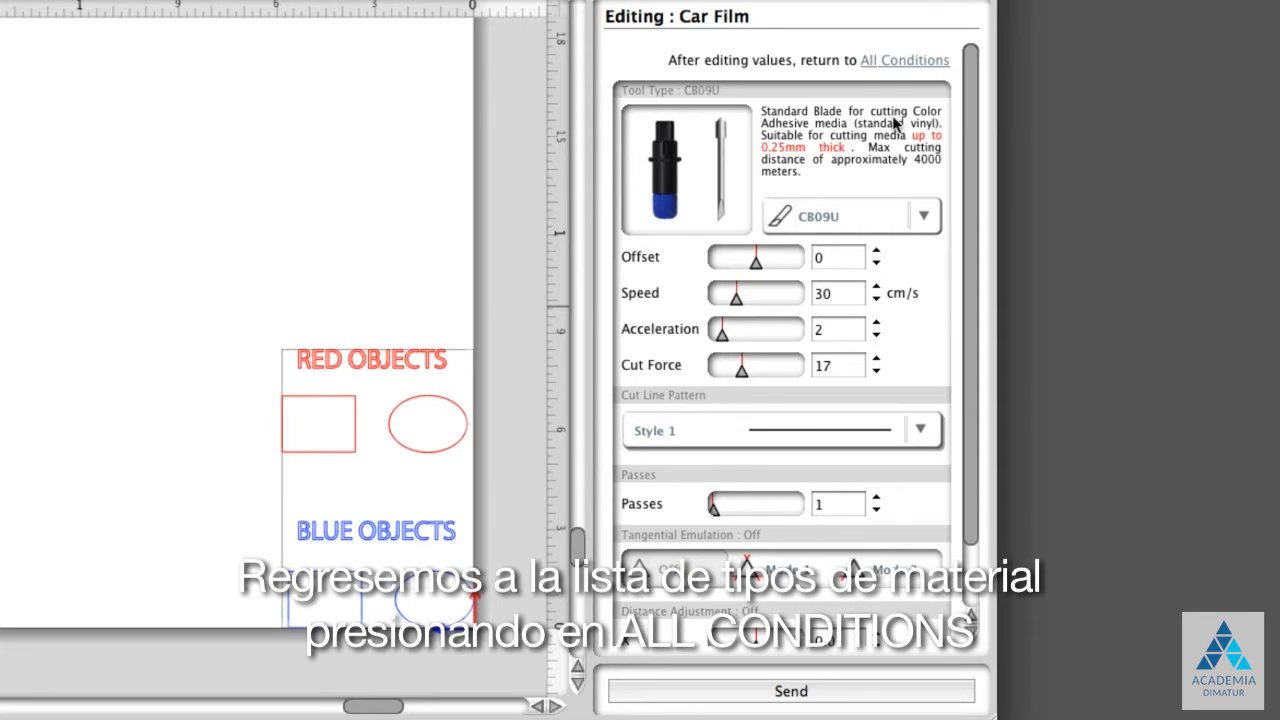
click(903, 60)
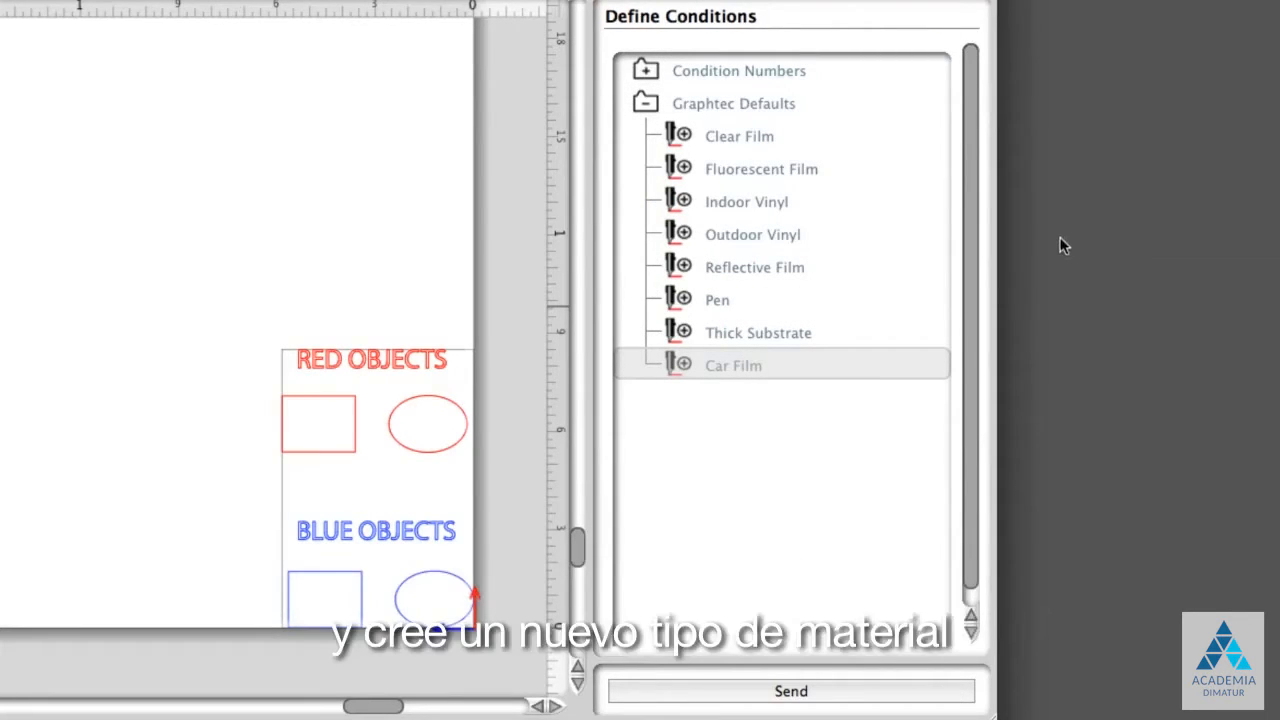
Add a new material named Oracal Premium Cast to the list of conditions
right_click(836, 412)
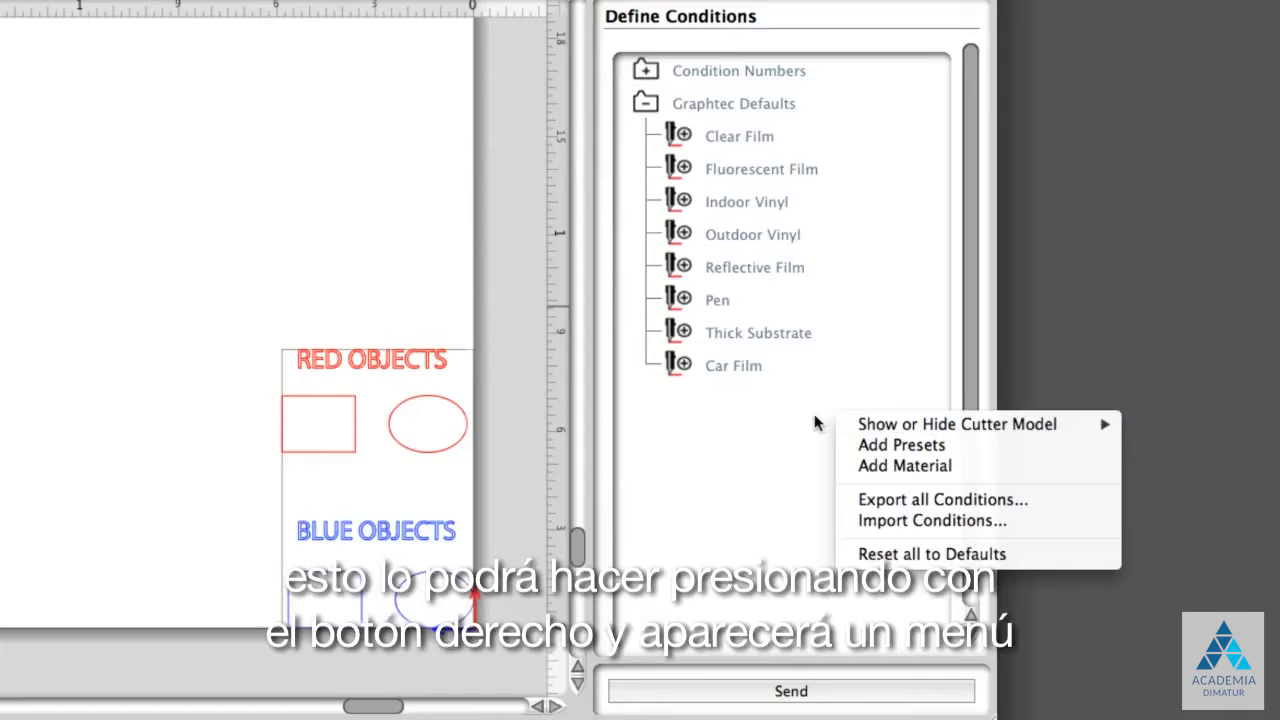
click(862, 466)
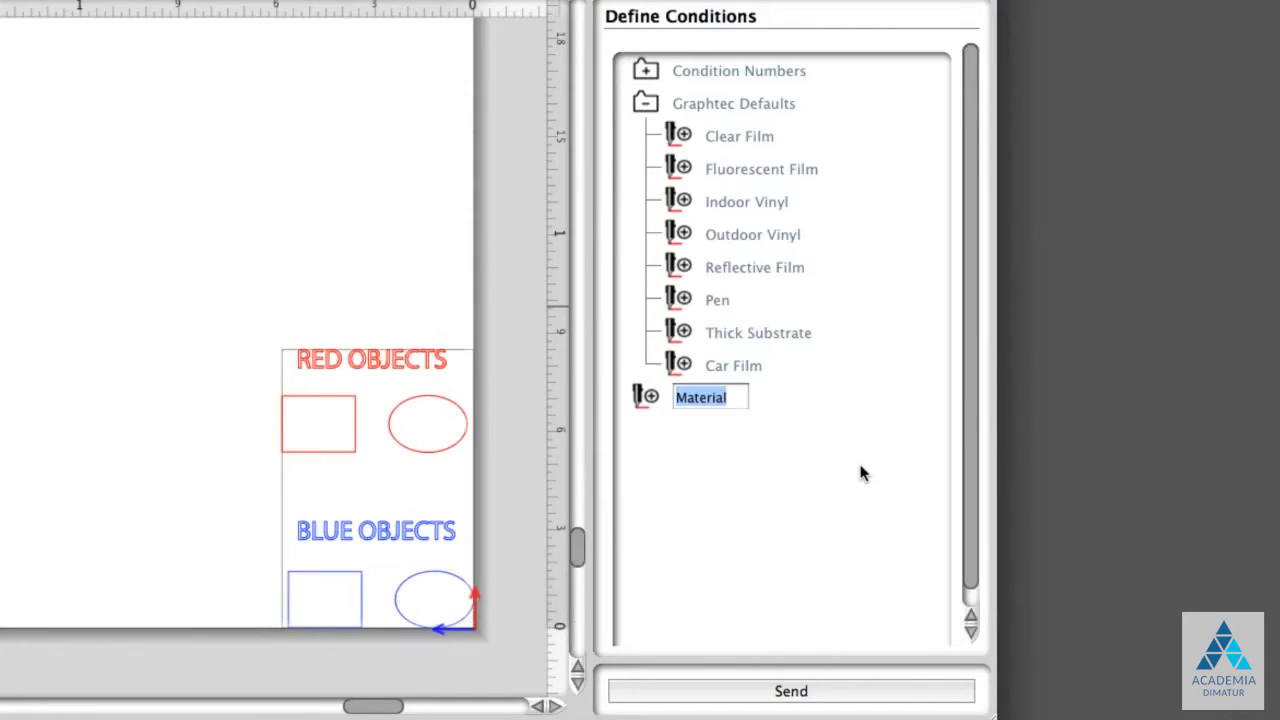
text(O)
text(r)
text(acal Premi)
text(um Cast)
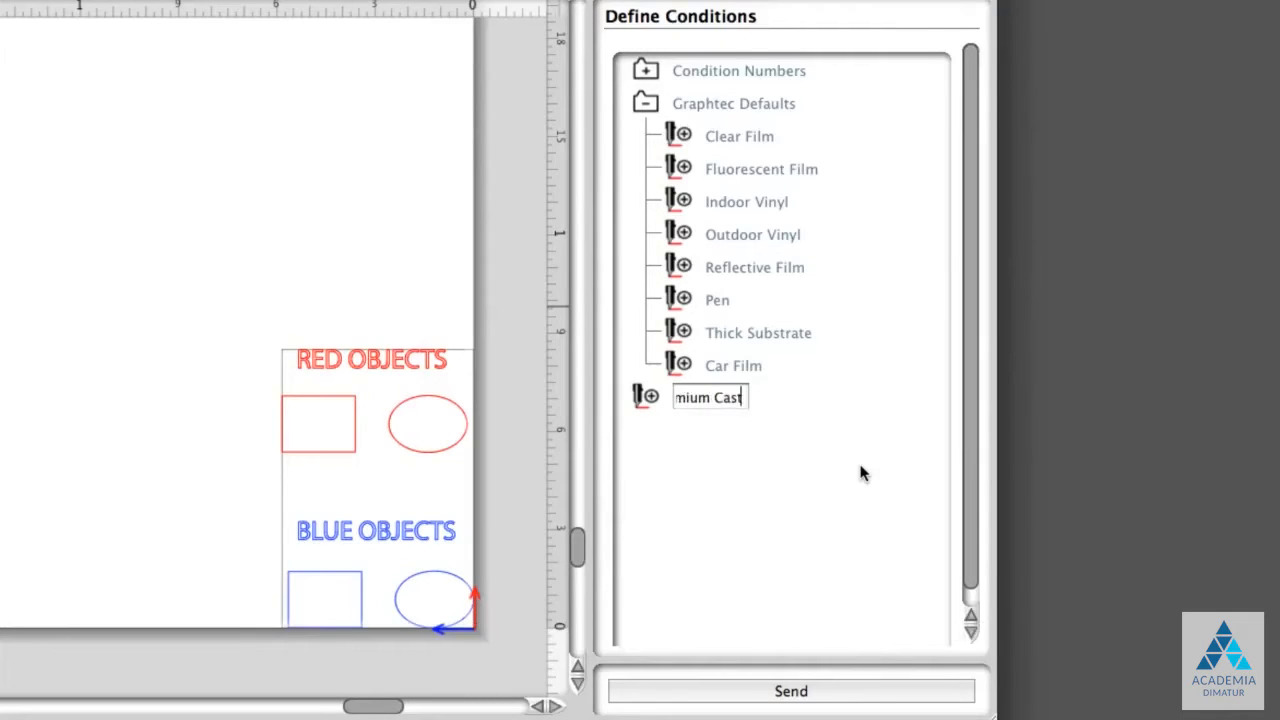
key(Return)
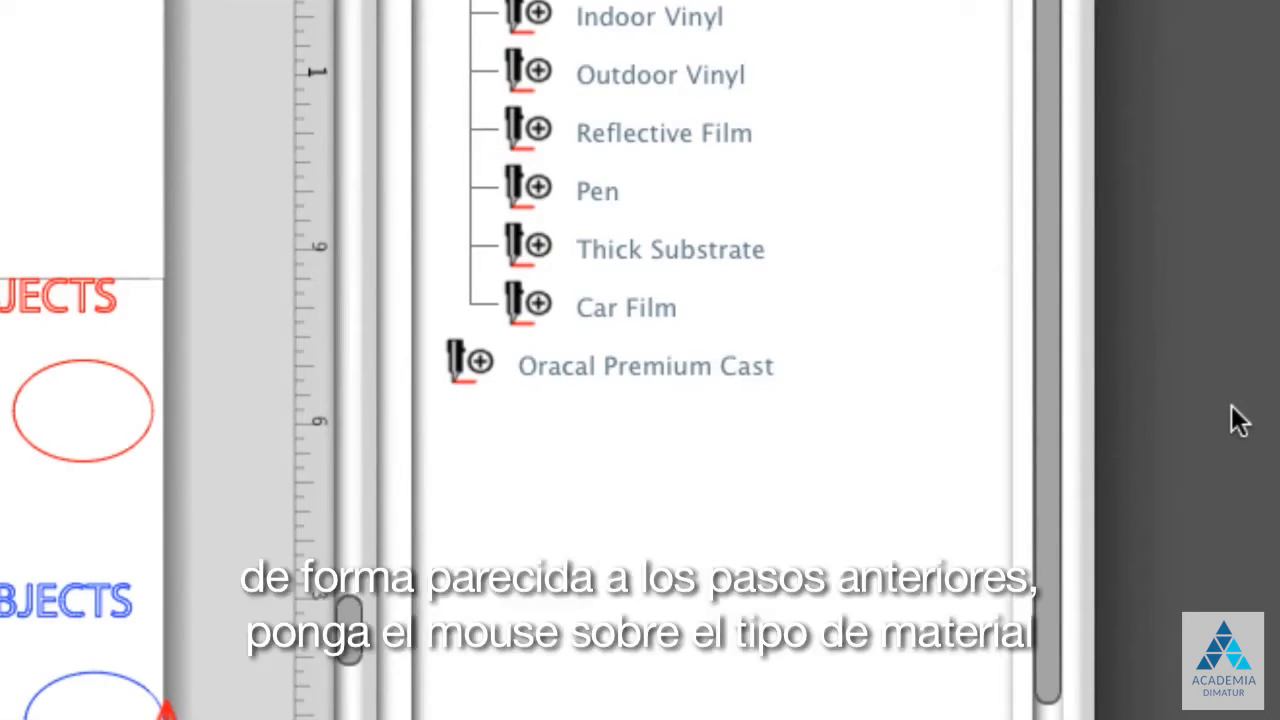
Edit Oracal Premium Cast, entering speed 50 cm/s, acceleration 4 and cut force 15, and return to All Conditions
mouse_move(672, 368)
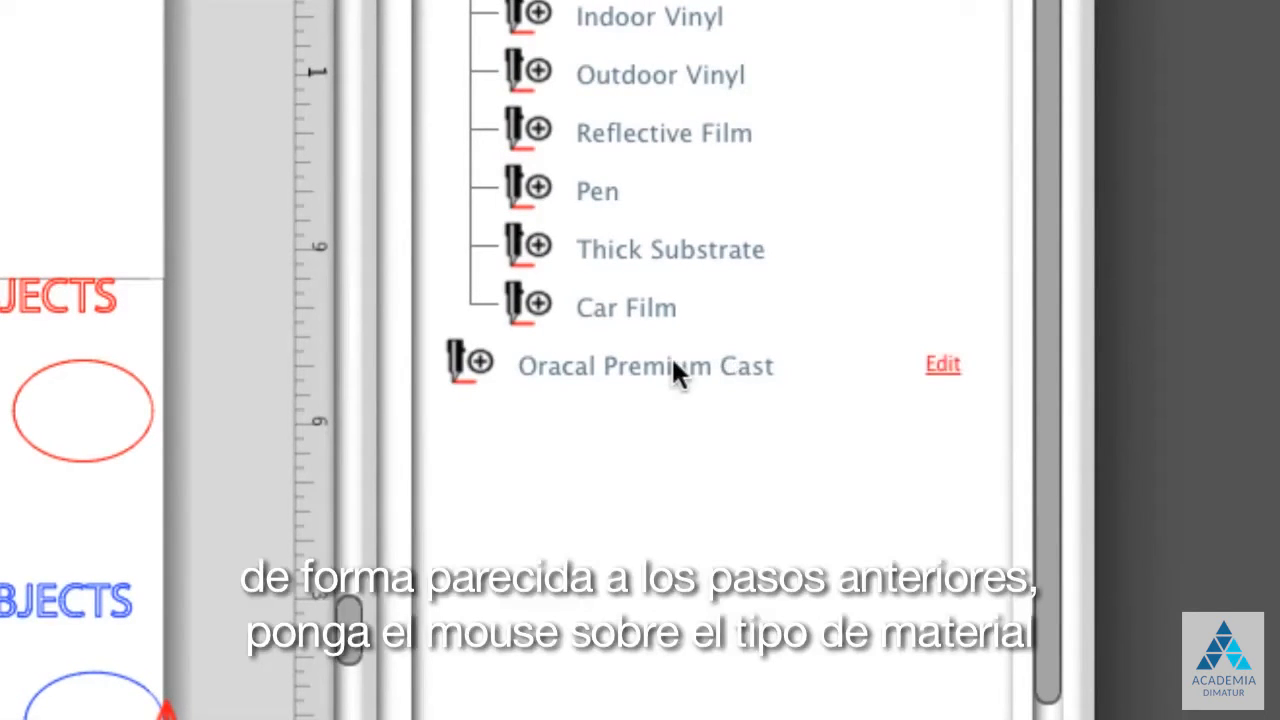
click(944, 366)
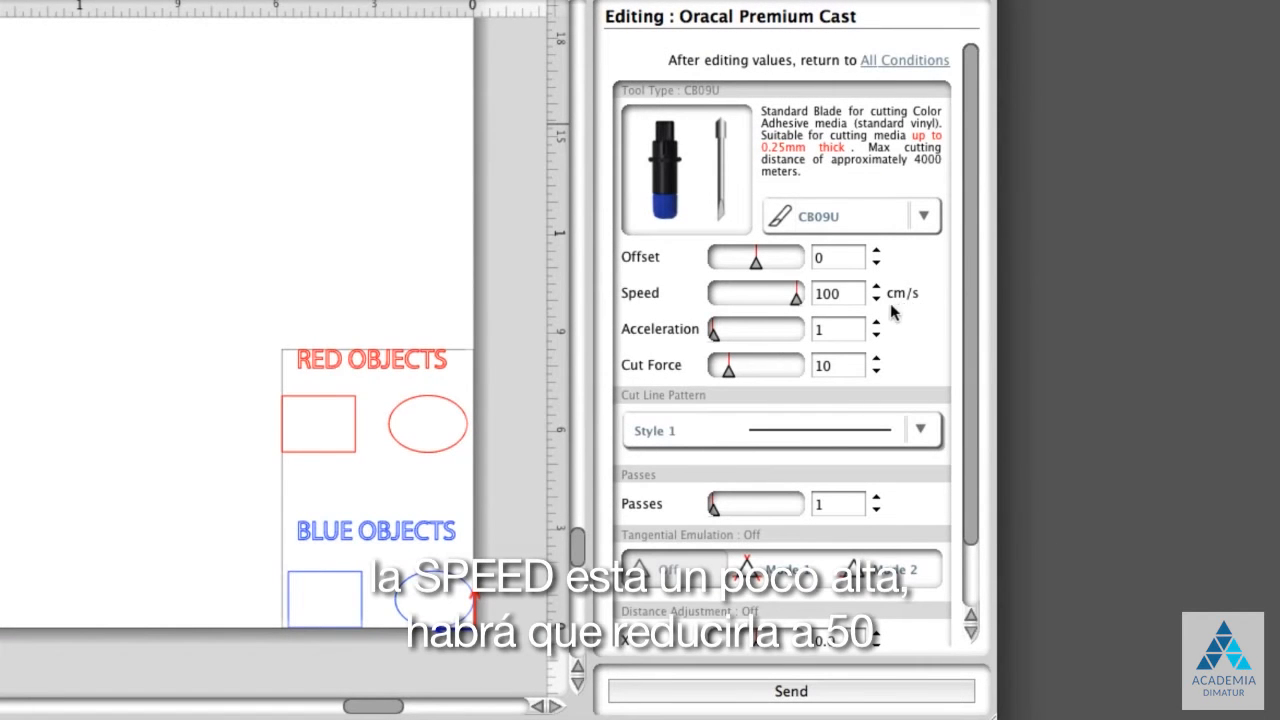
double_click(843, 294)
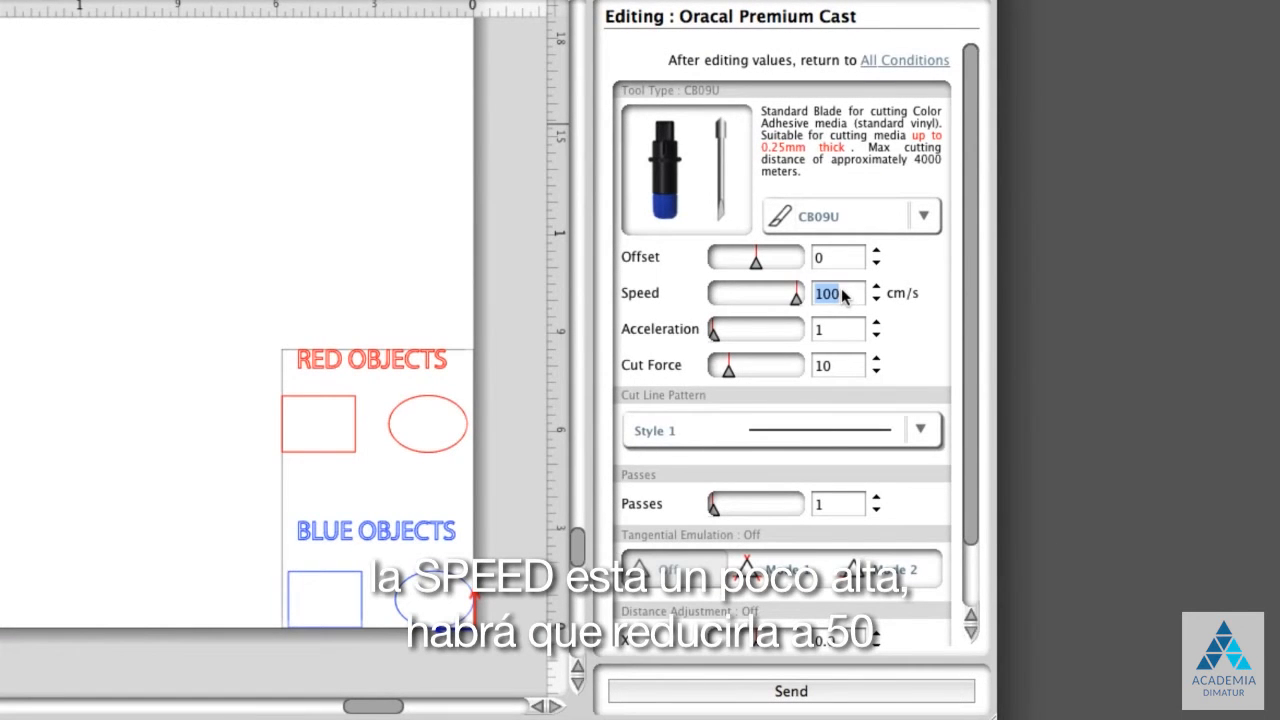
text(50)
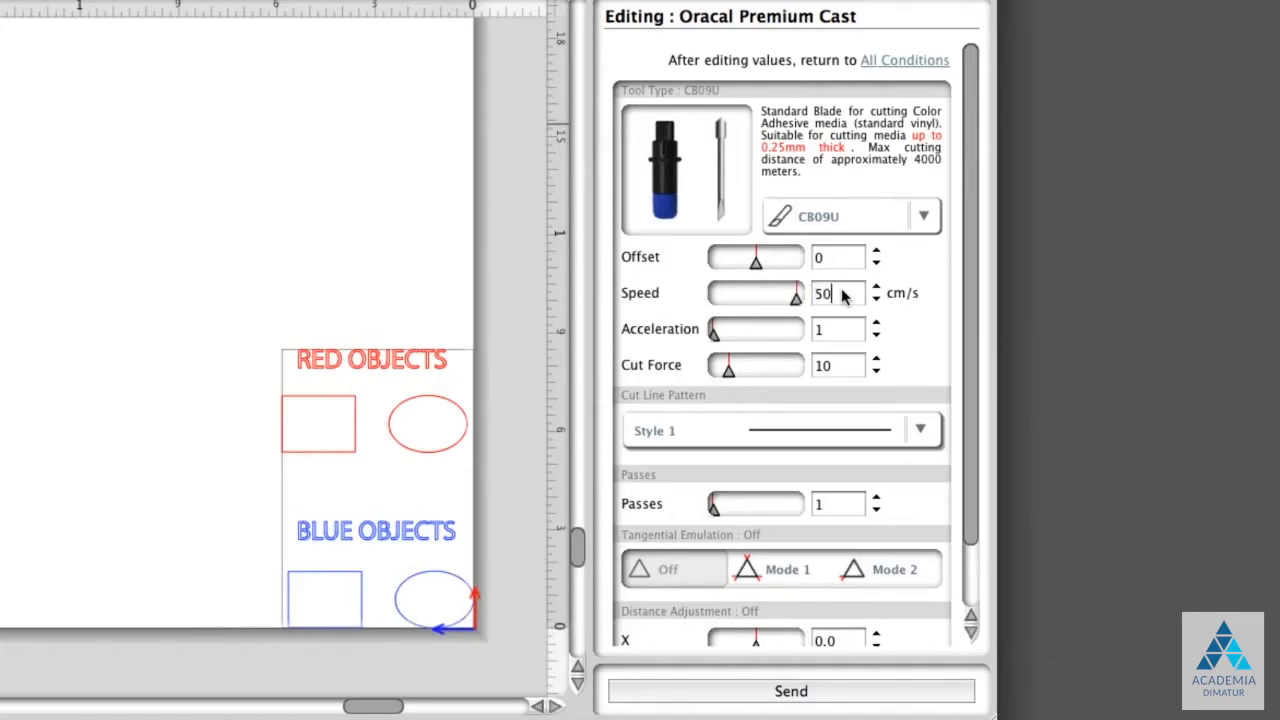
drag(714, 336, 740, 374)
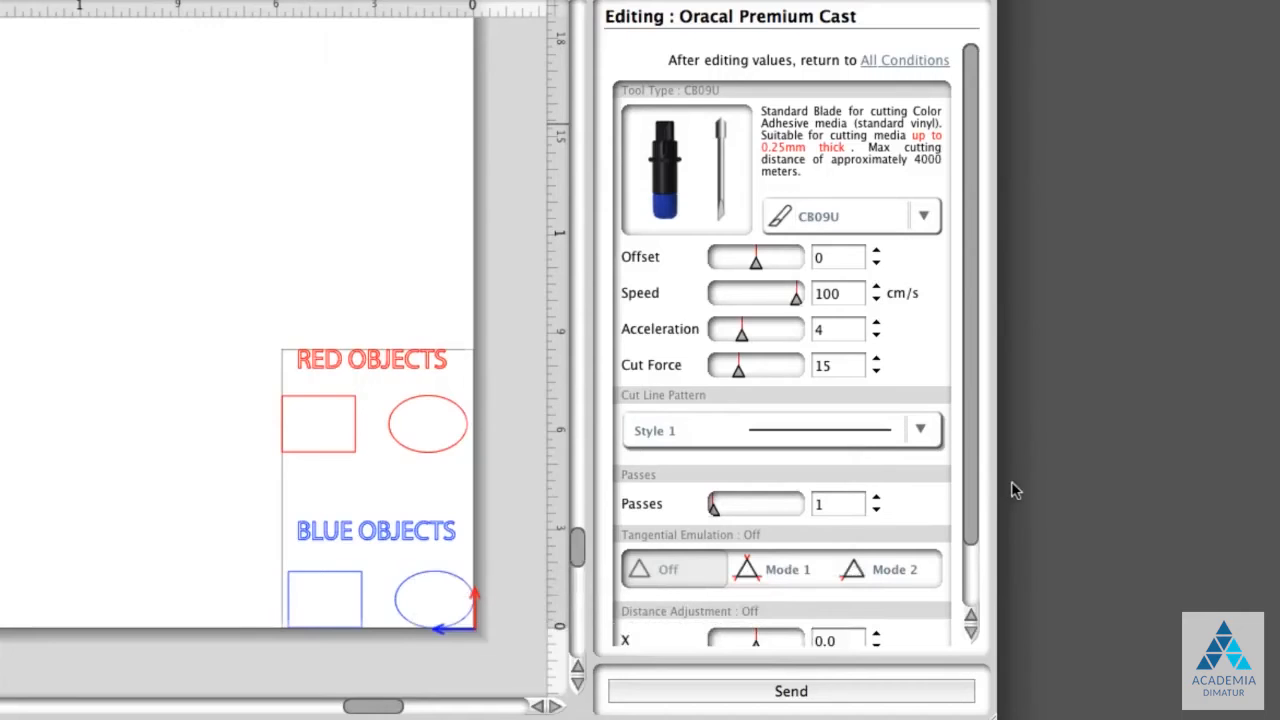
click(906, 62)
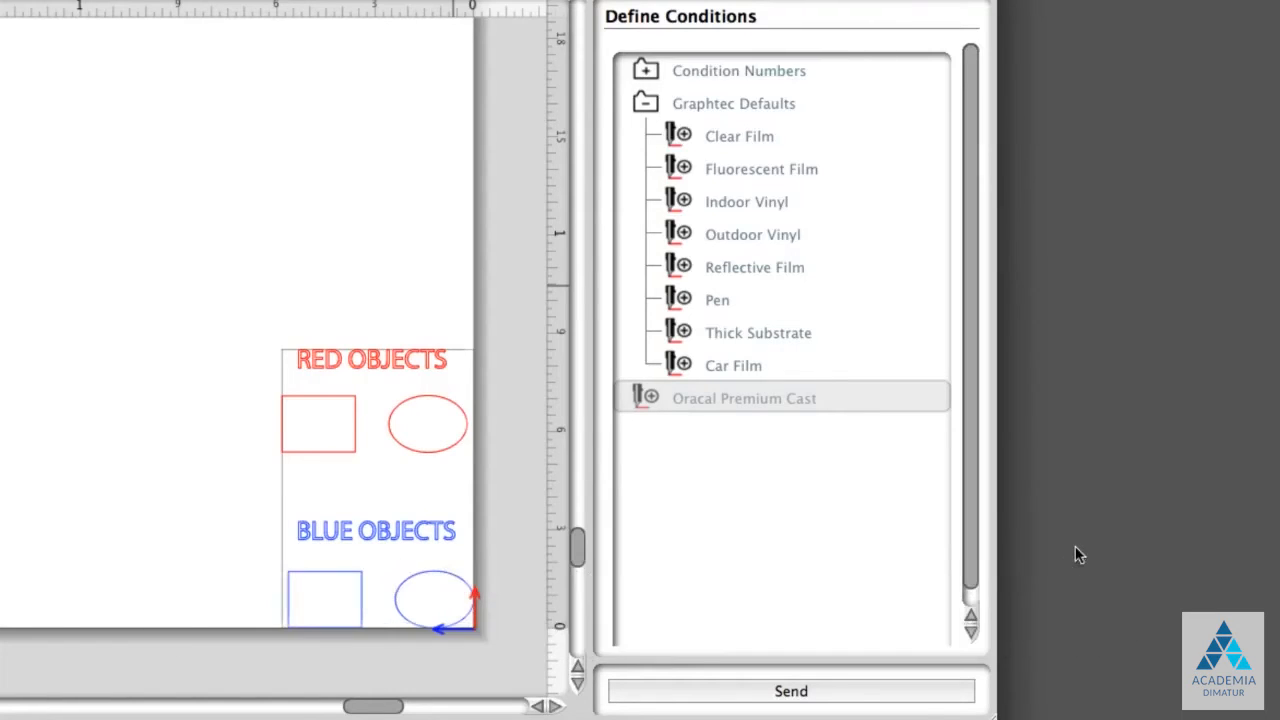
Add a new material named Intricate Cutting to the list of conditions
right_click(726, 447)
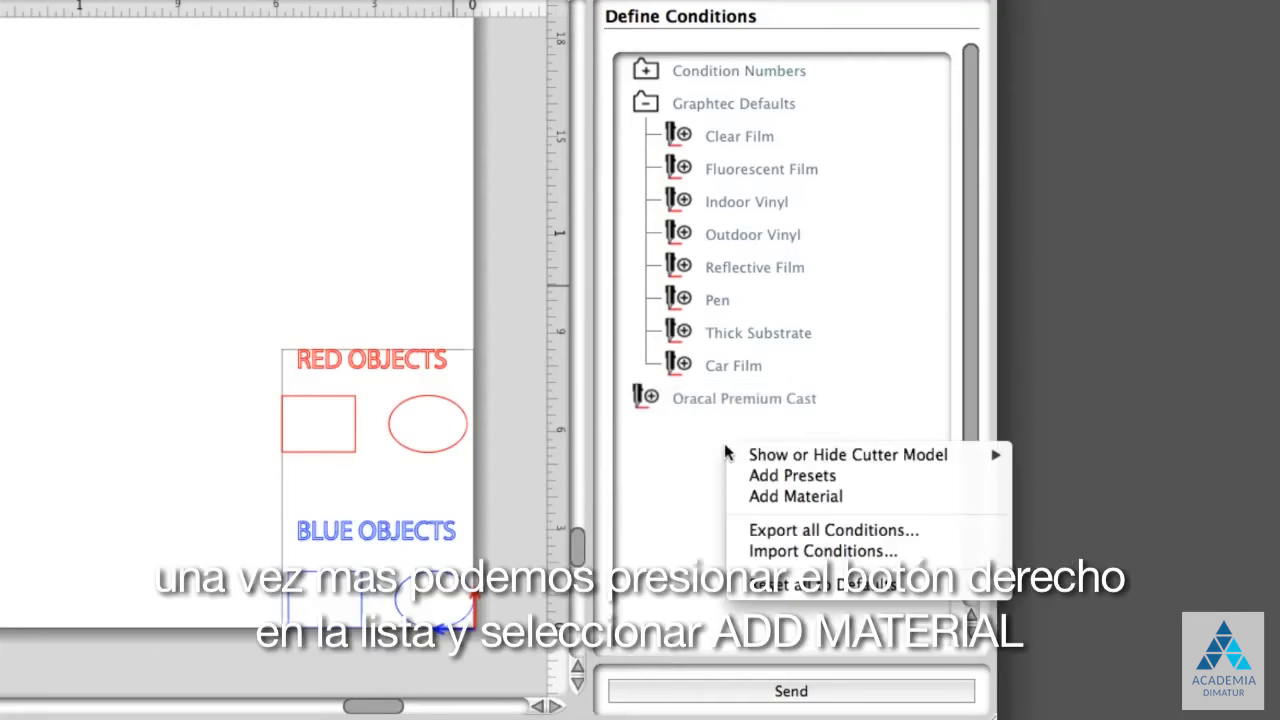
click(771, 497)
text(Intricate Cutting)
key(Return)
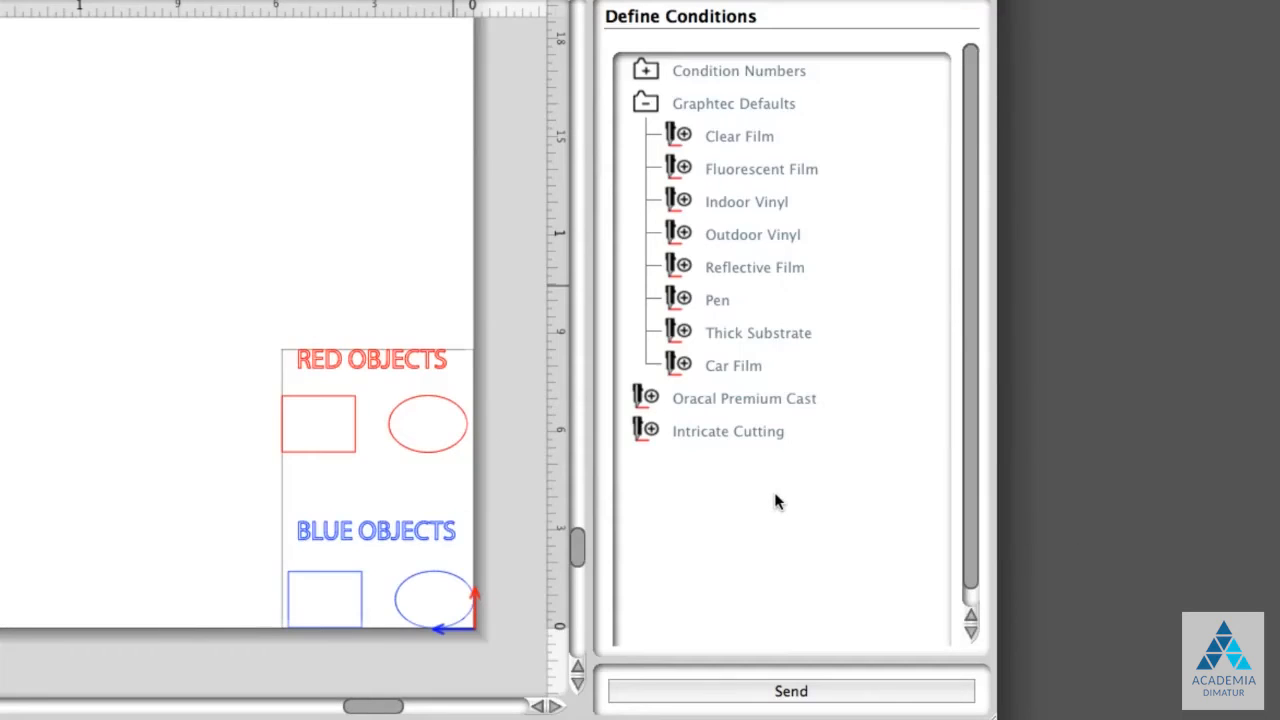
Edit Intricate Cutting, entering speed 20 cm/s and cut force 14, and return to All Conditions
mouse_move(760, 434)
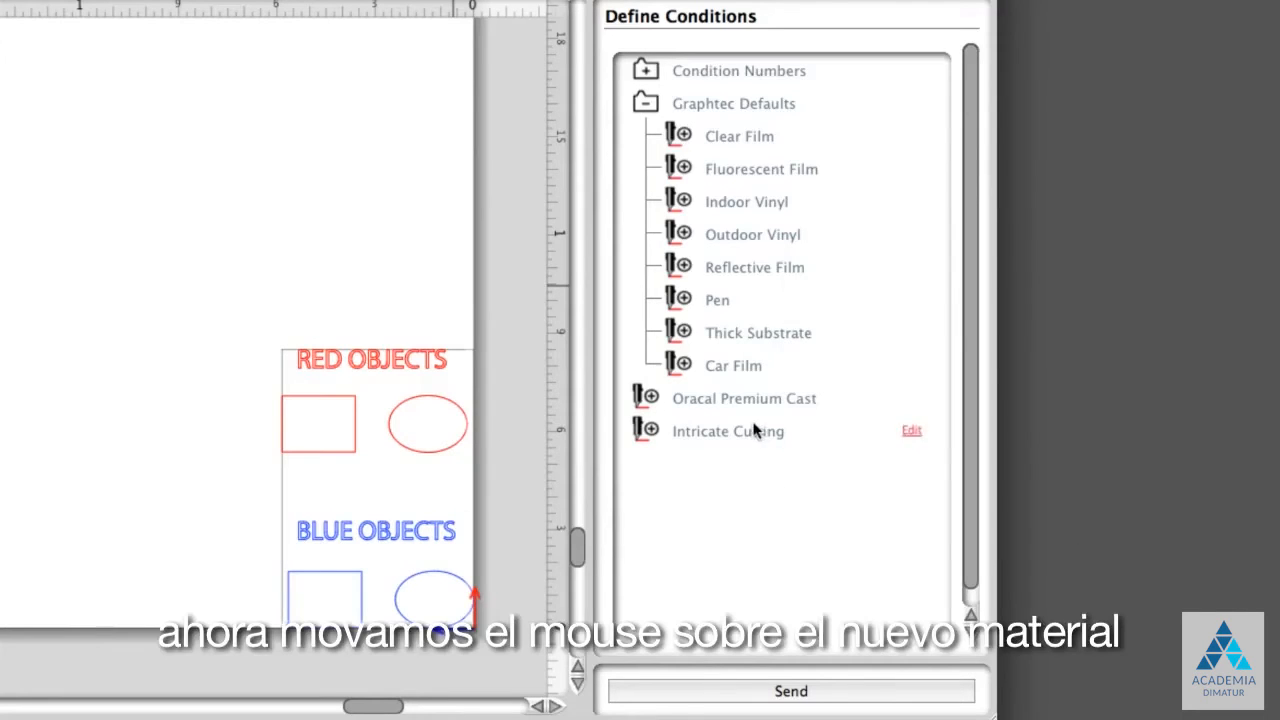
click(912, 434)
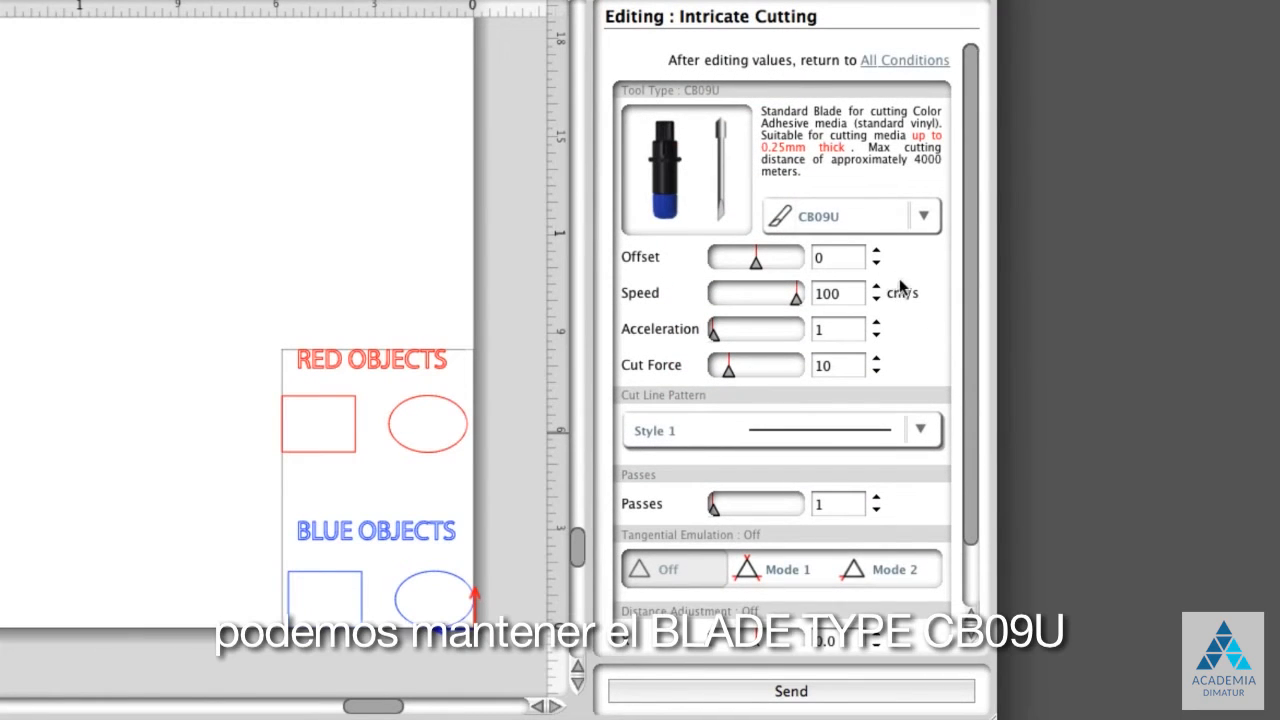
double_click(828, 297)
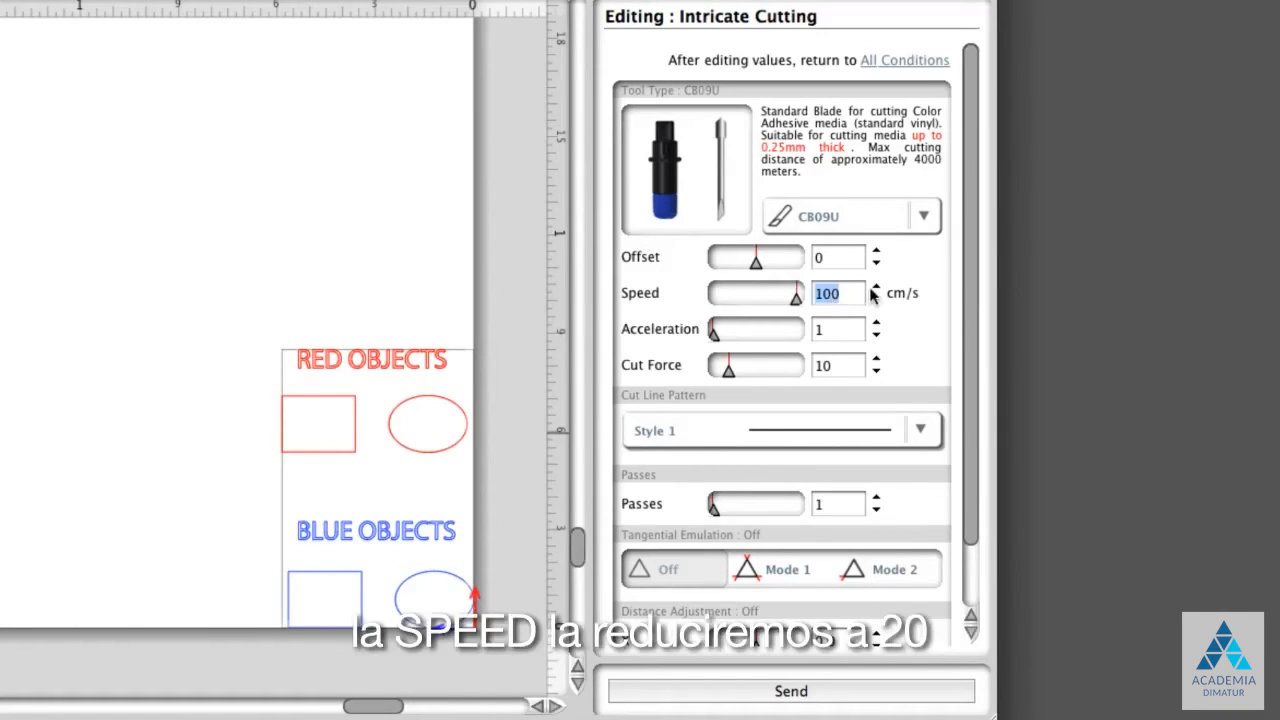
text(20)
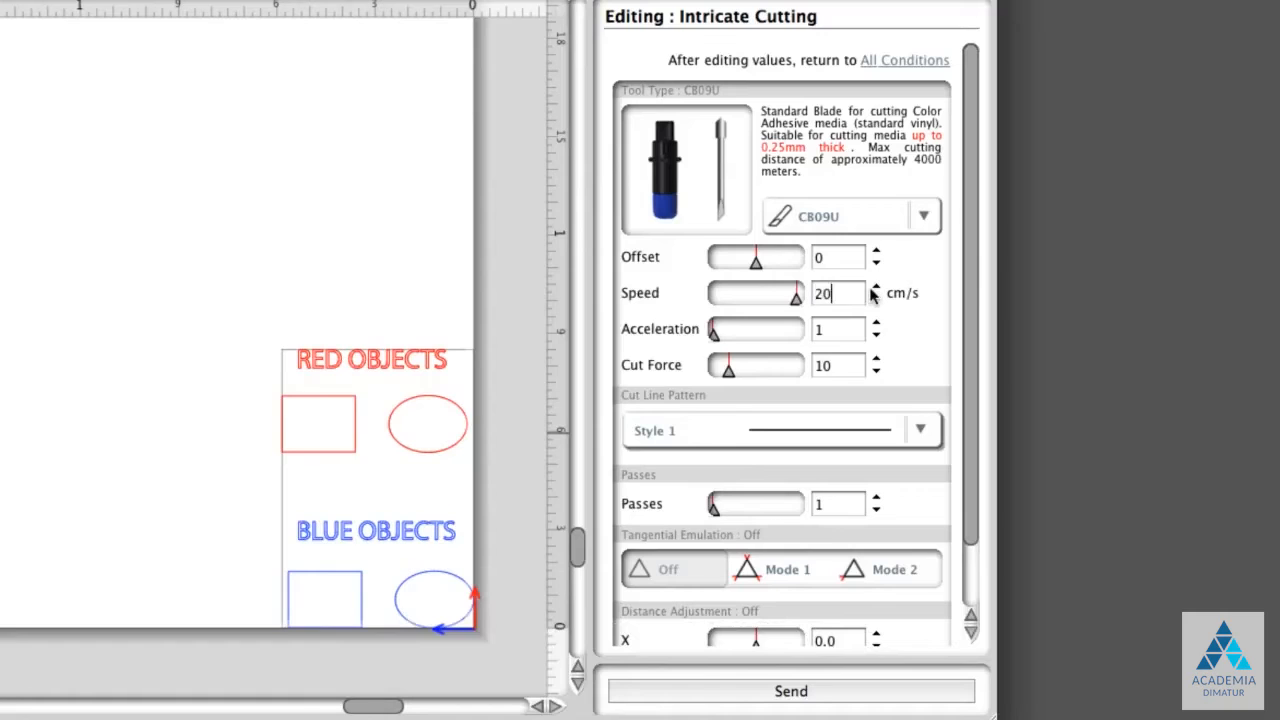
click(824, 367)
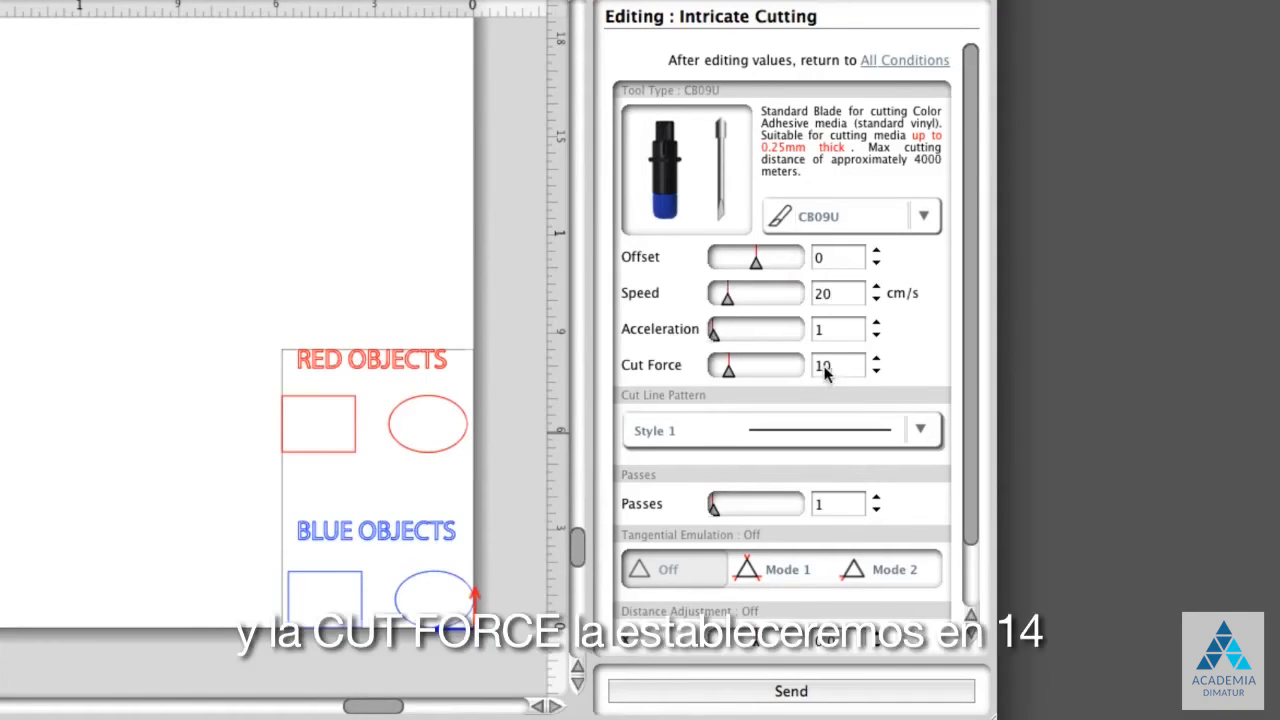
key(BackSpace)
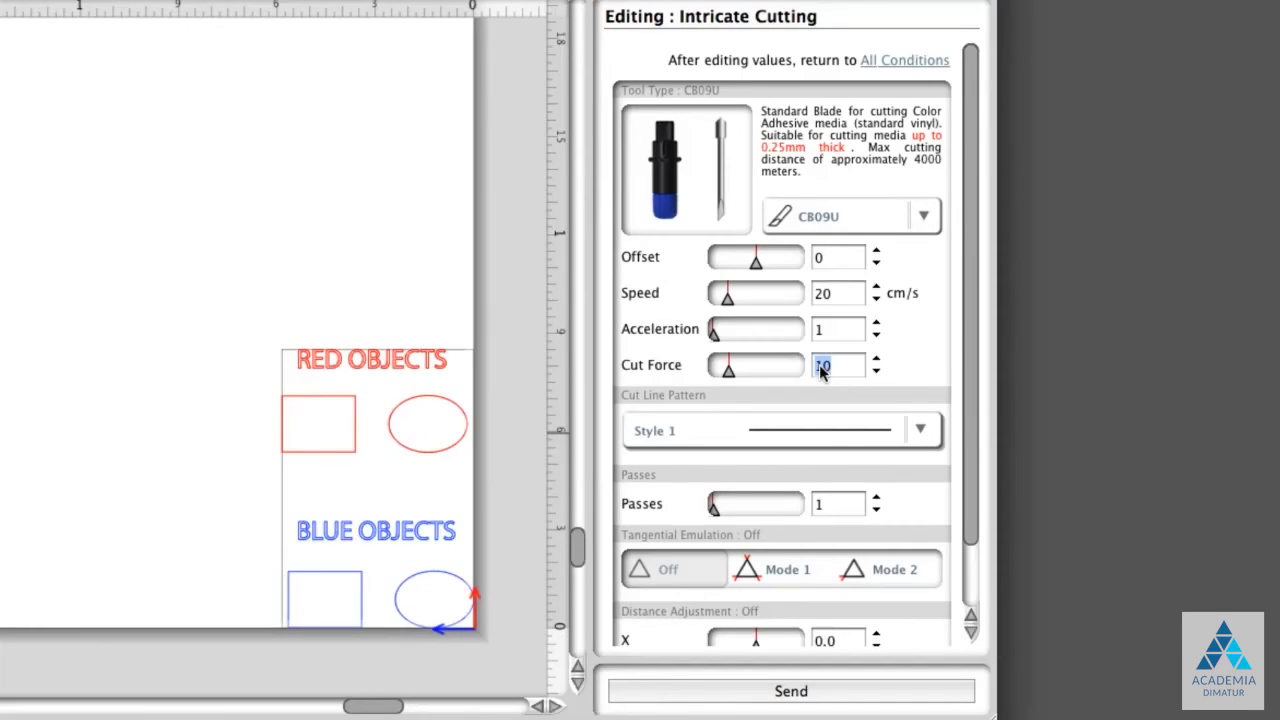
text(4)
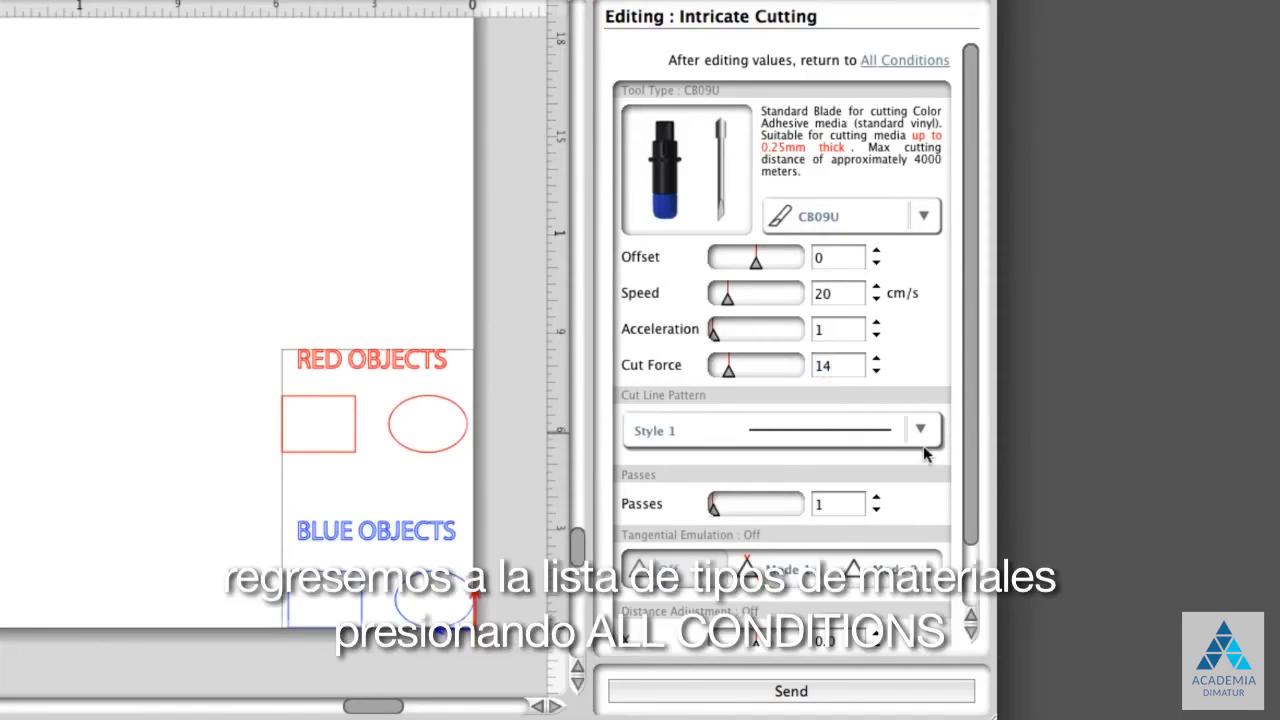
click(899, 61)
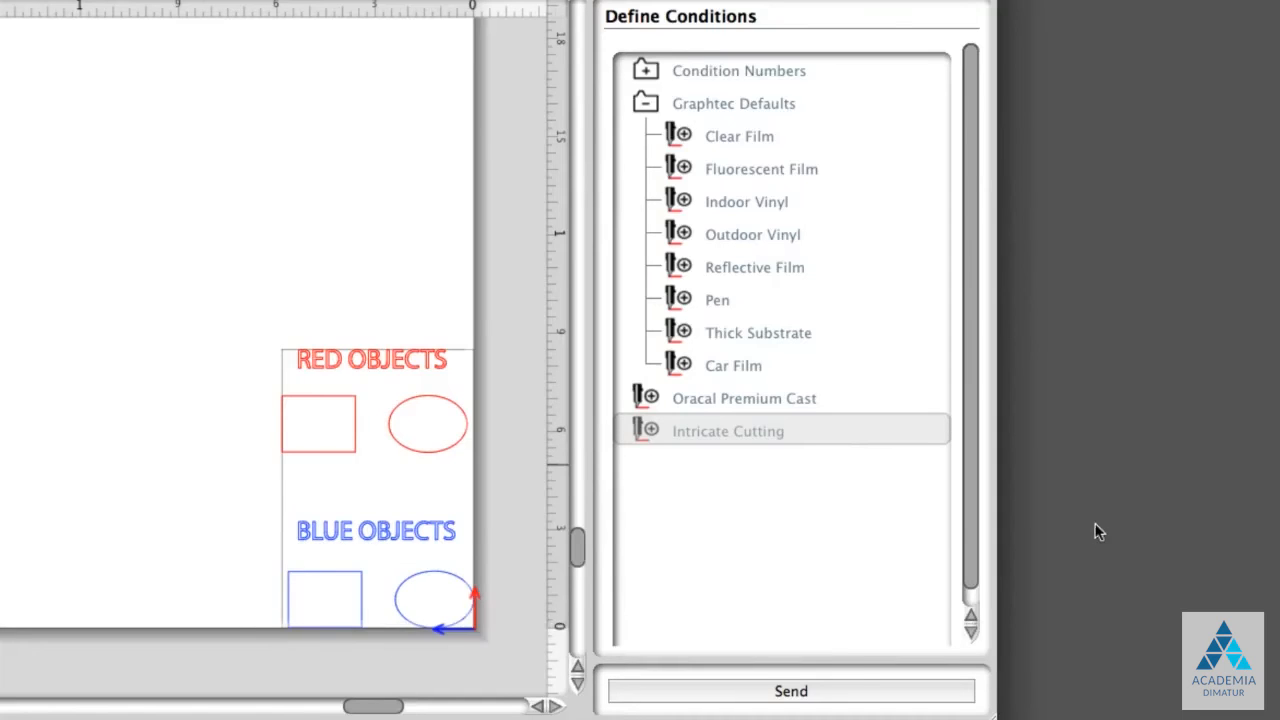
Add a presets folder named My Media and move Intricate Cutting and Oracal Premium Cast into it
right_click(802, 486)
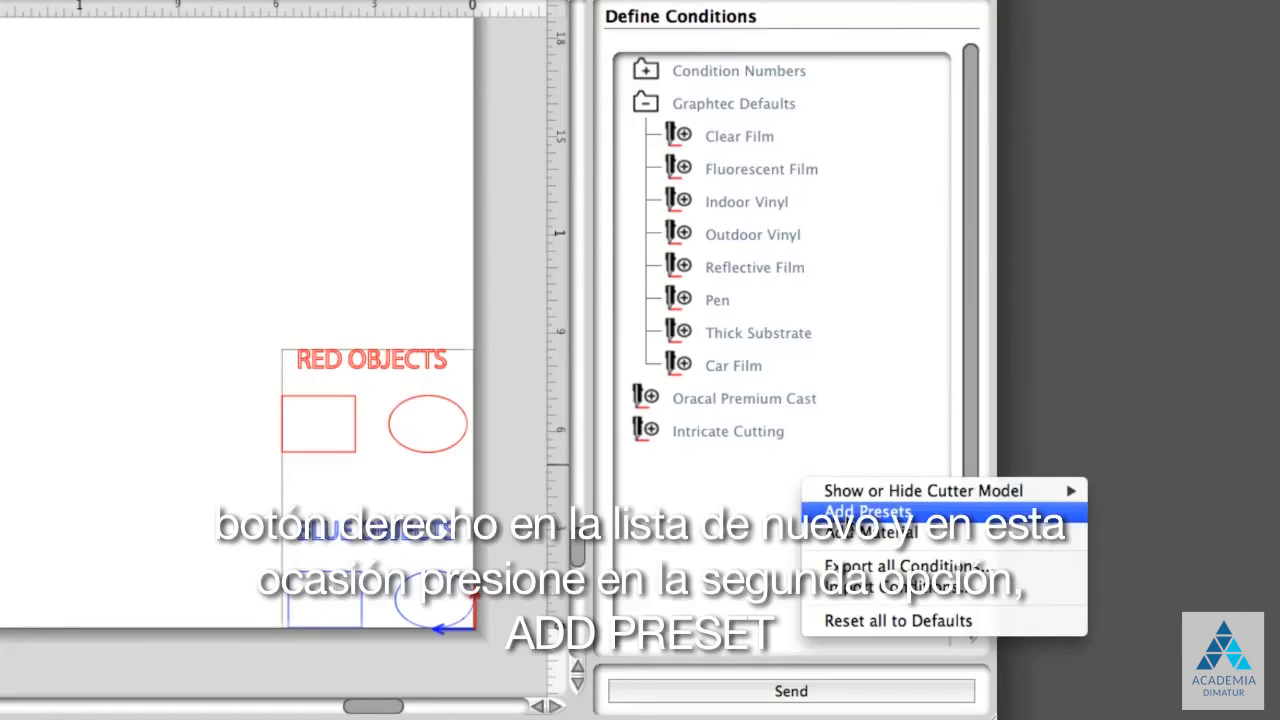
click(844, 510)
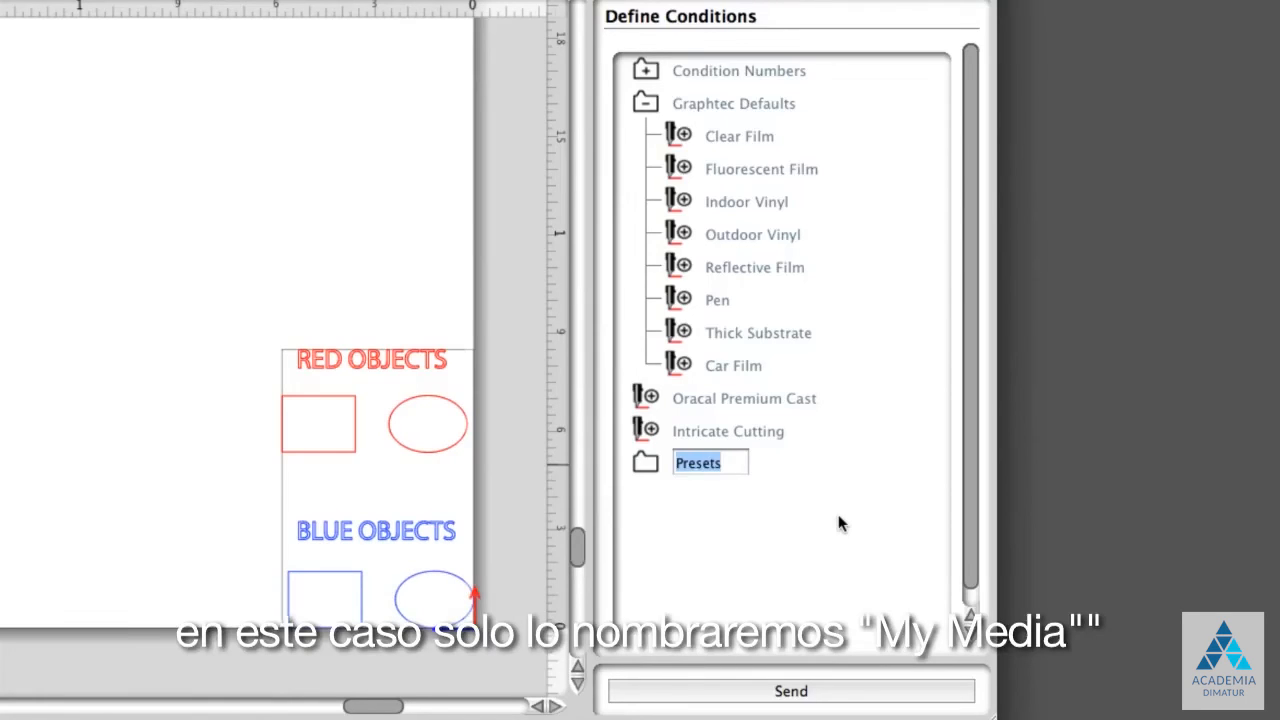
text(My Media)
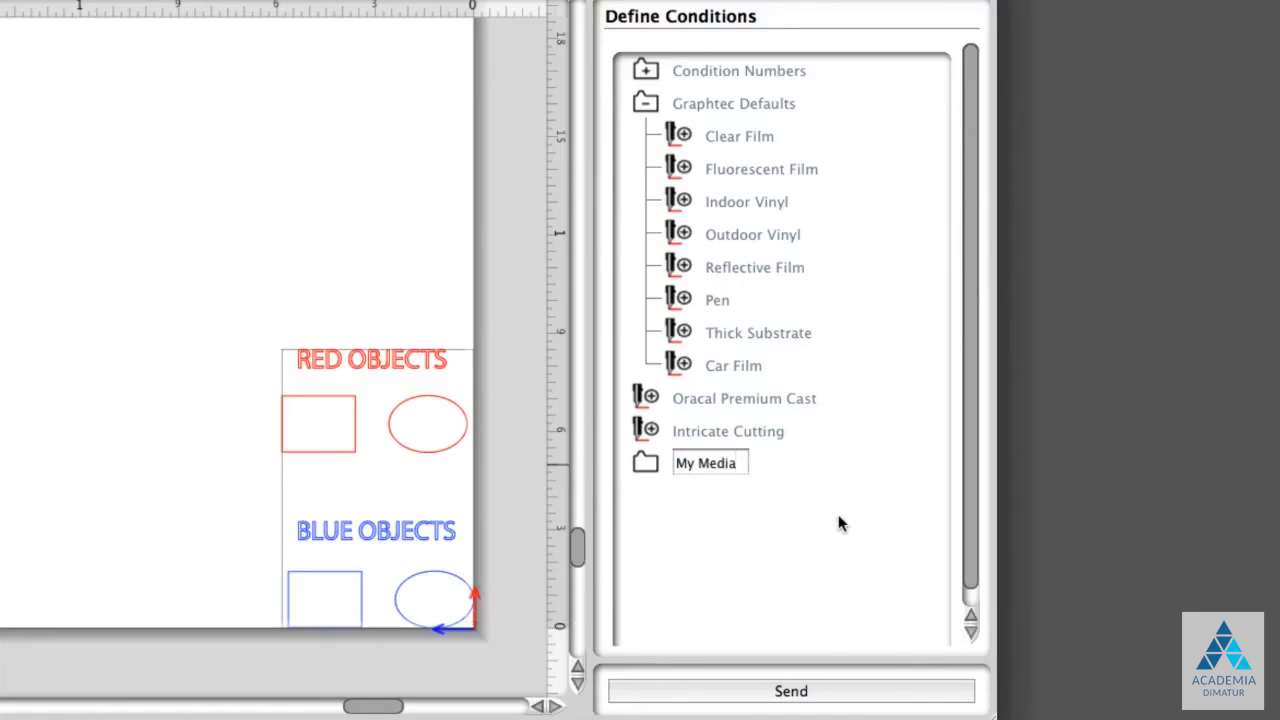
key(Return)
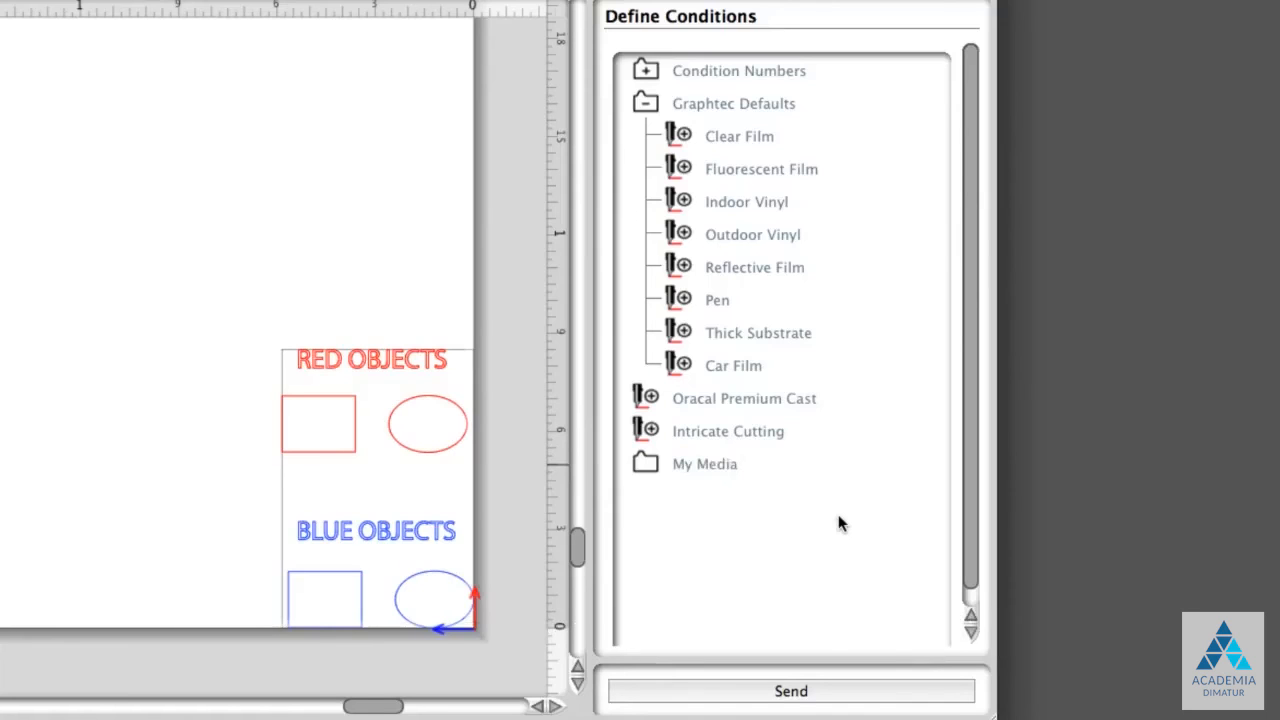
drag(722, 427, 711, 465)
drag(711, 405, 704, 437)
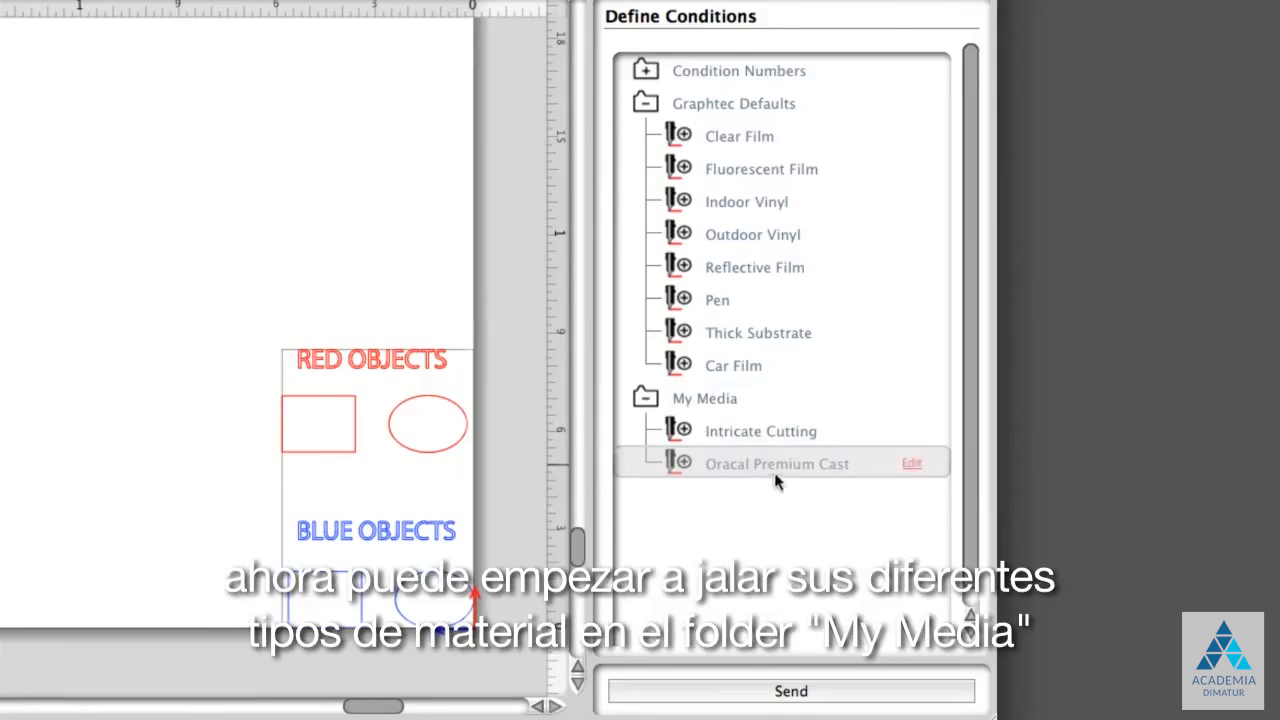
In Configure Cut Job, apply conditions by color: Intricate Cutting to the blue lines and Oracal Premium Cast to the red lines
click(745, 1)
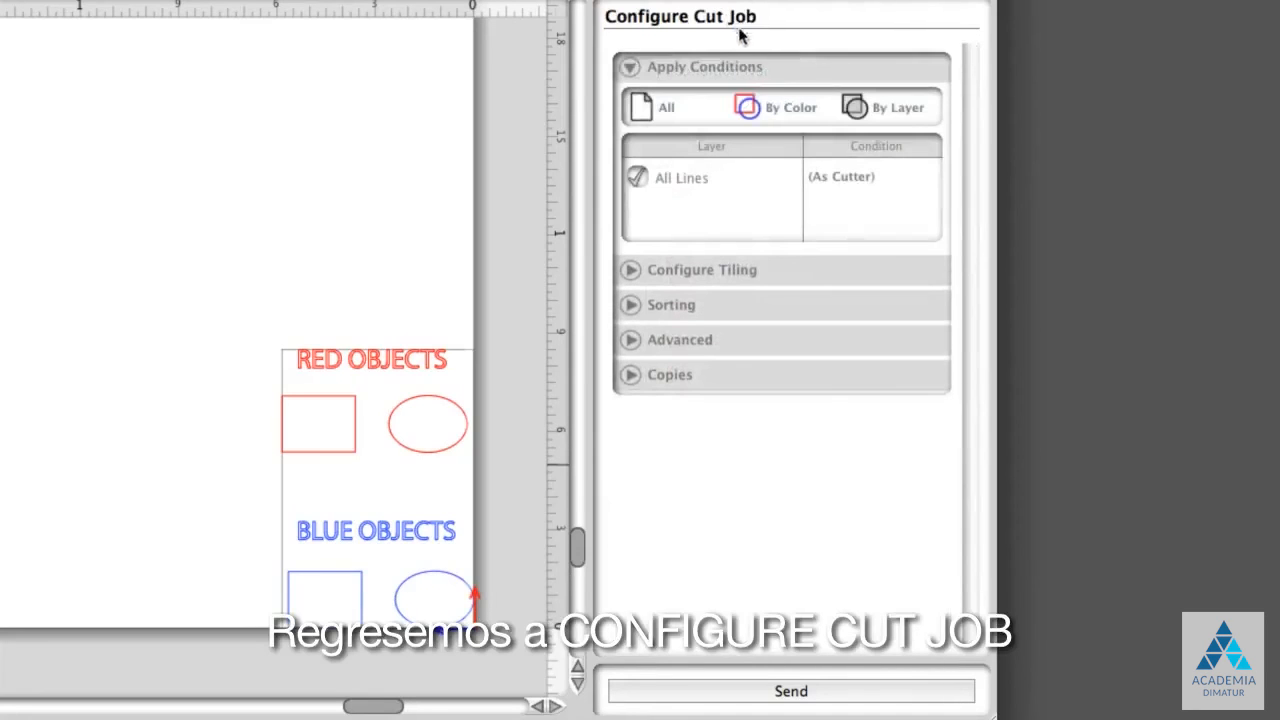
click(762, 118)
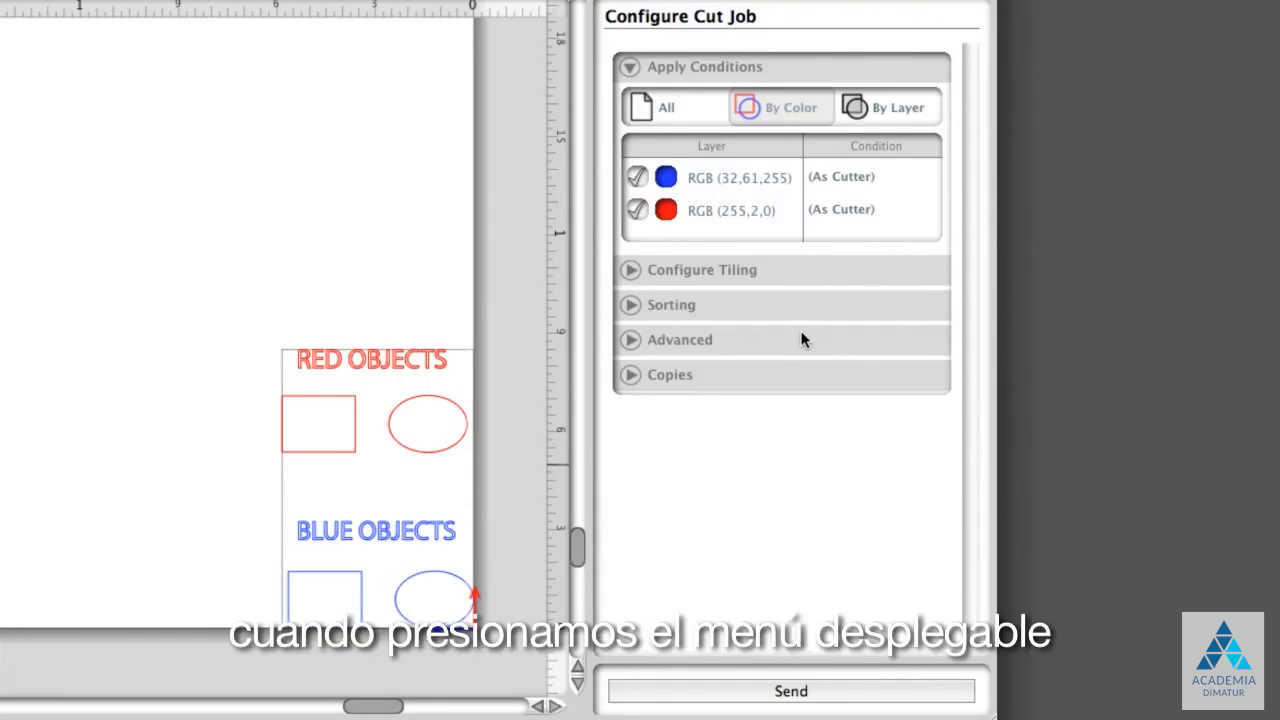
click(843, 172)
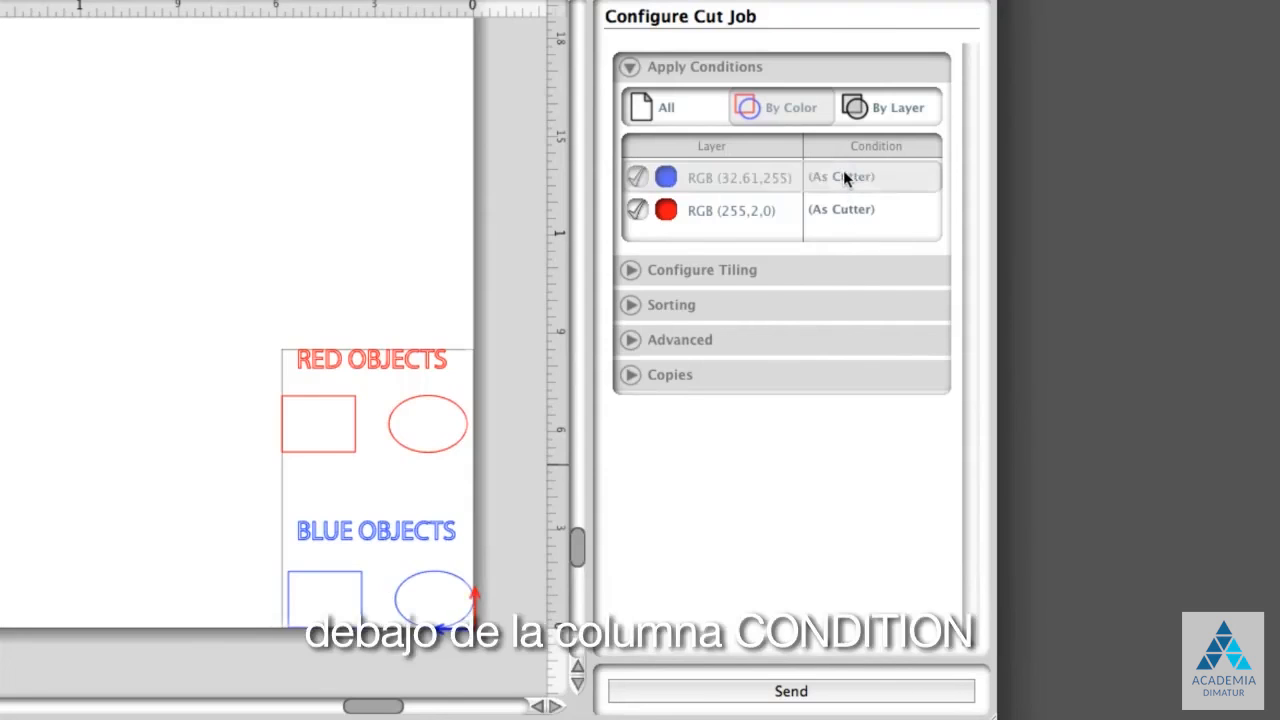
click(843, 172)
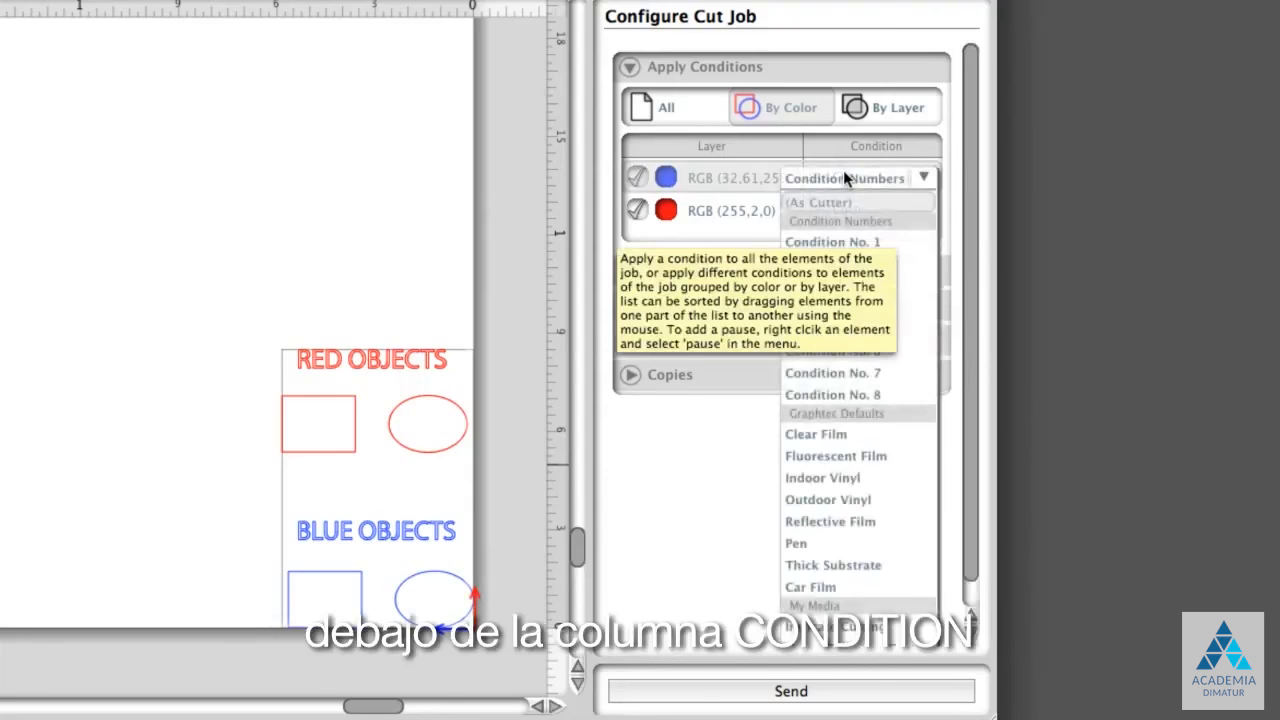
click(845, 626)
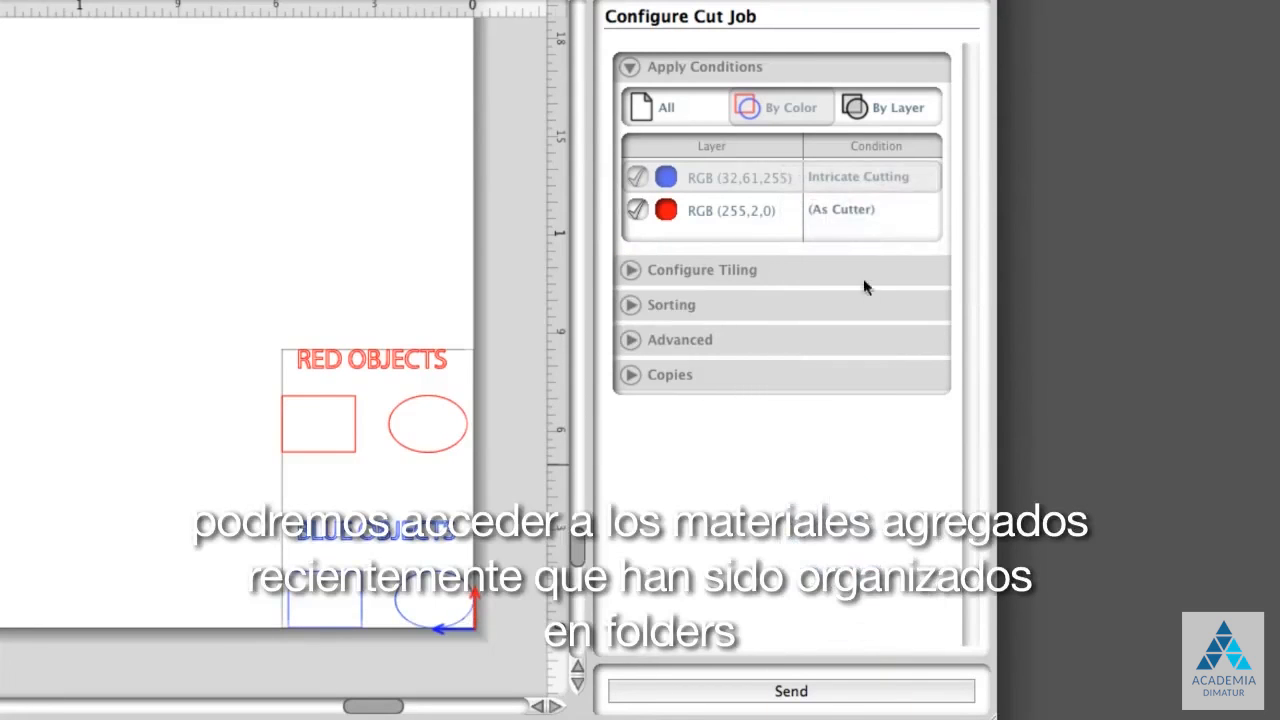
click(849, 210)
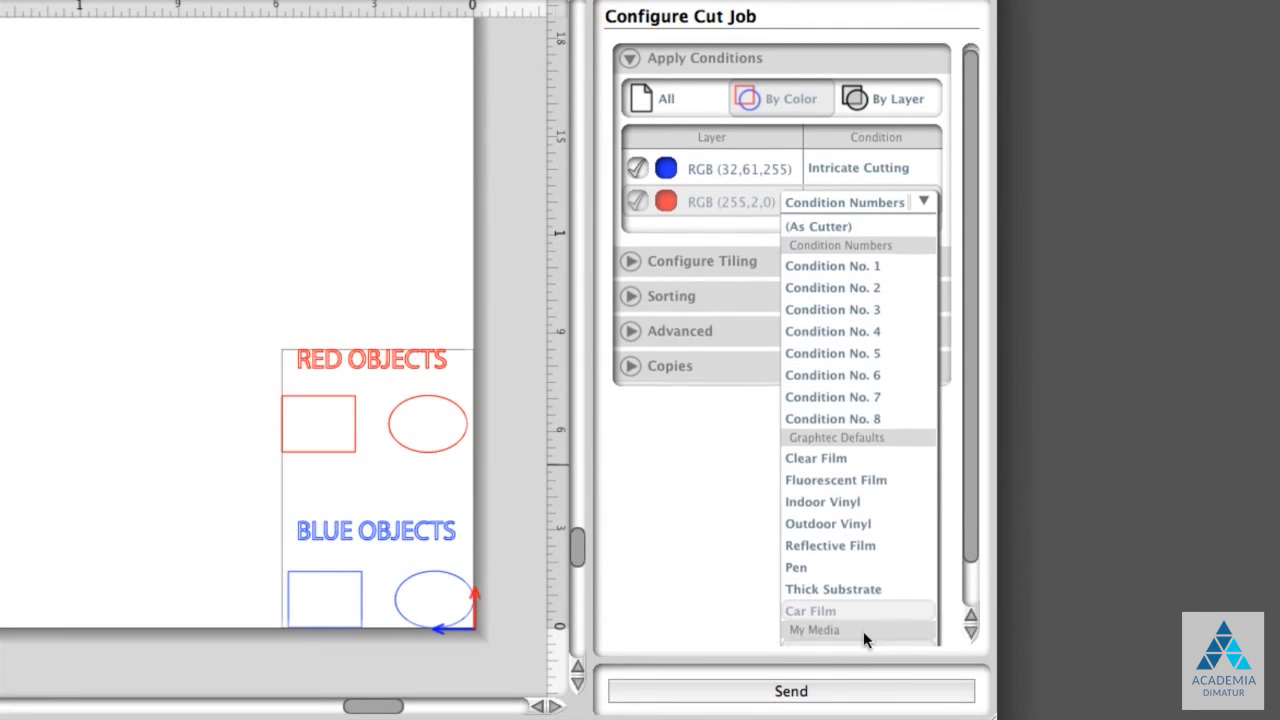
click(866, 633)
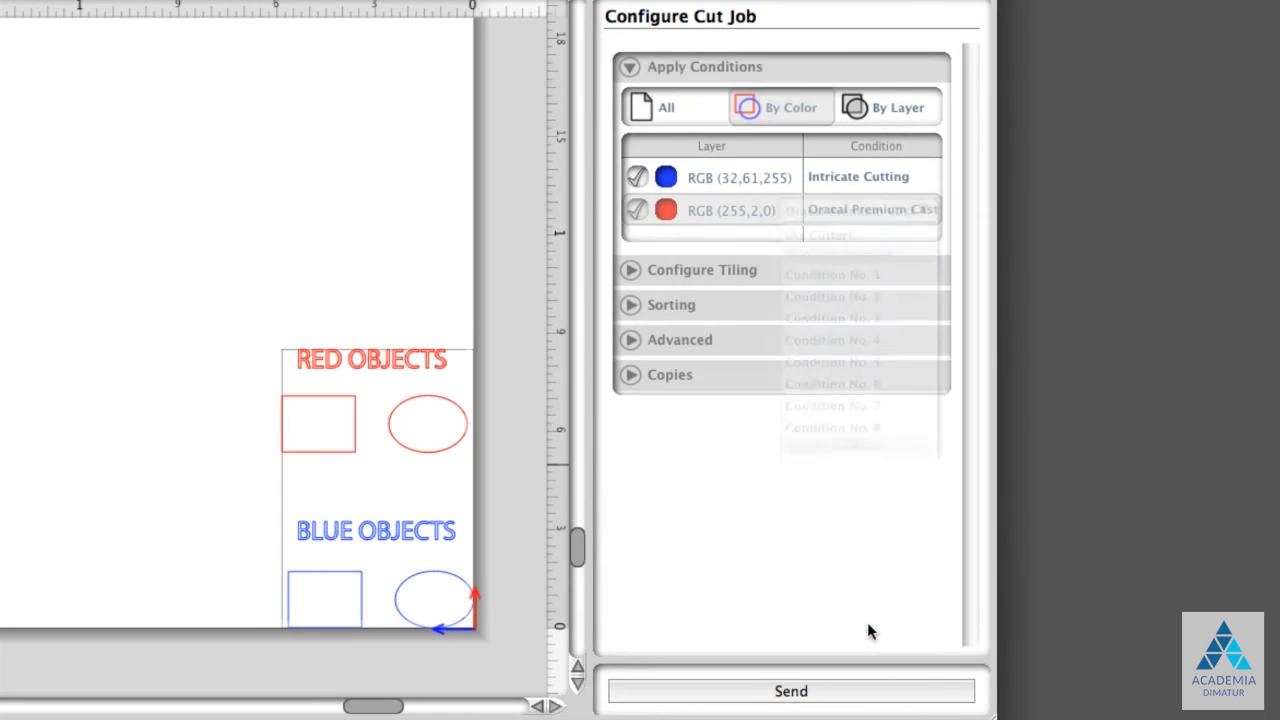